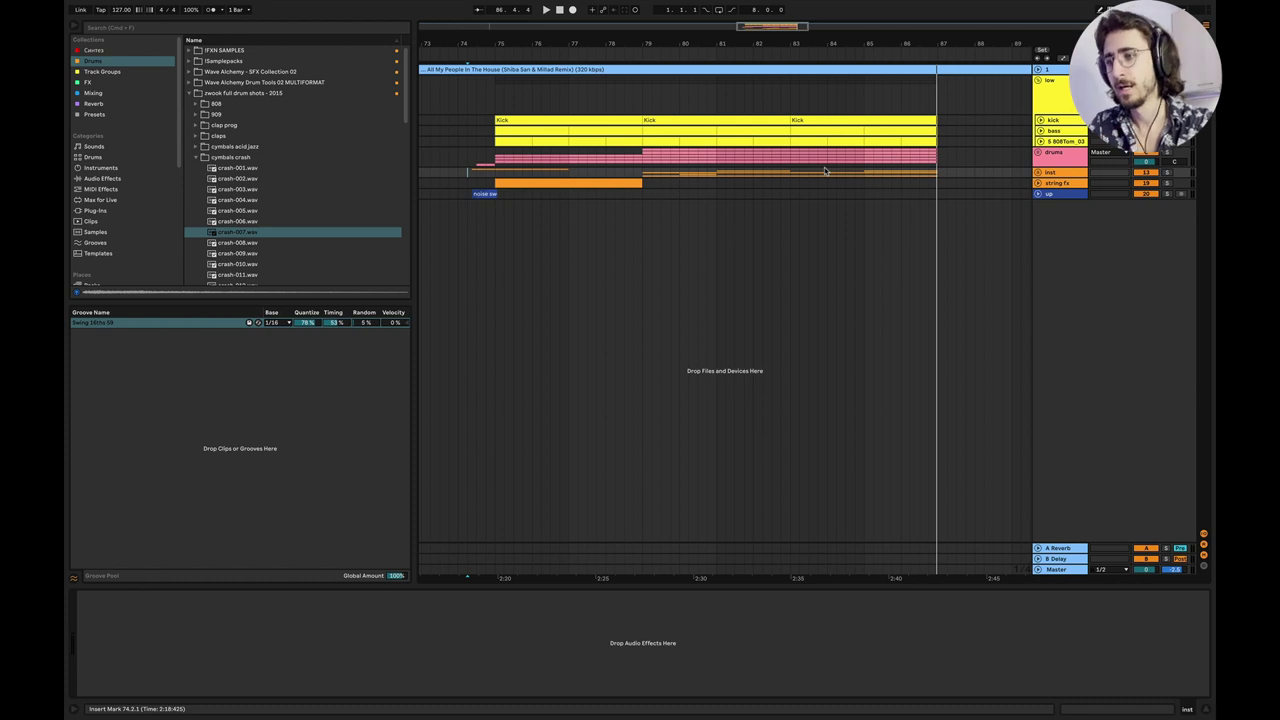
Play the arrangement from bar 79 to hear the full loop.
click(642, 104)
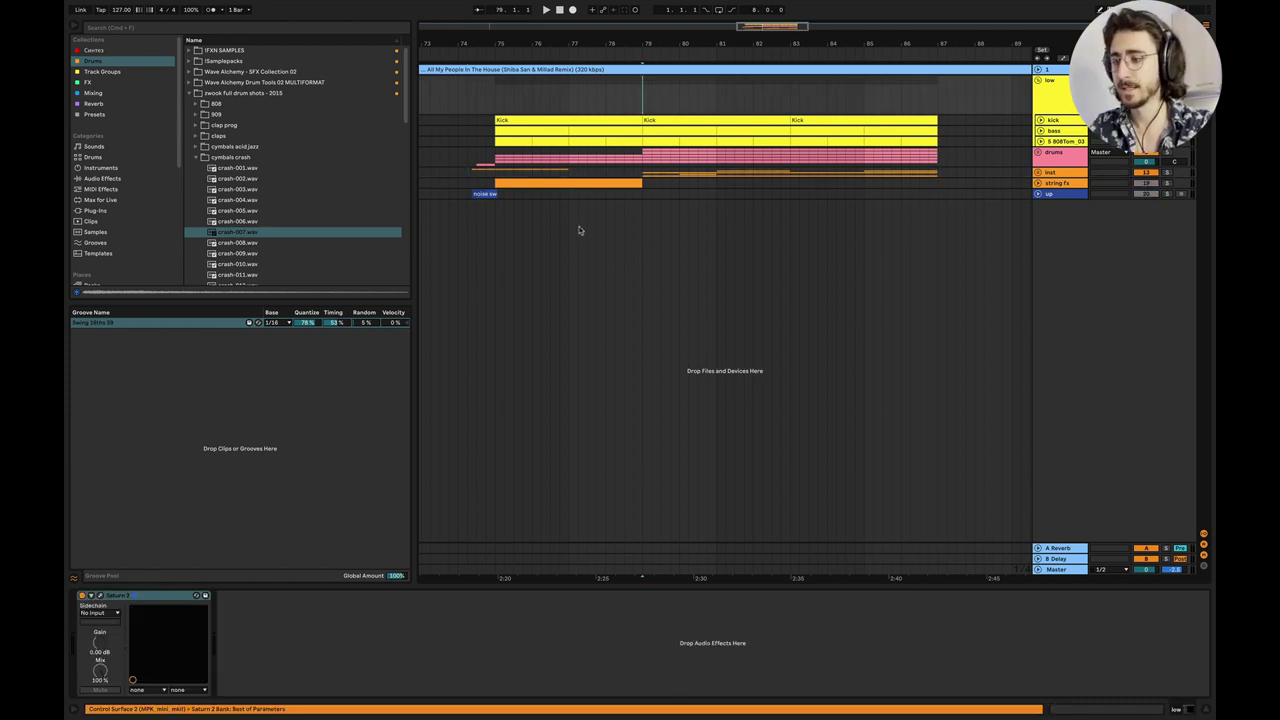
key(space)
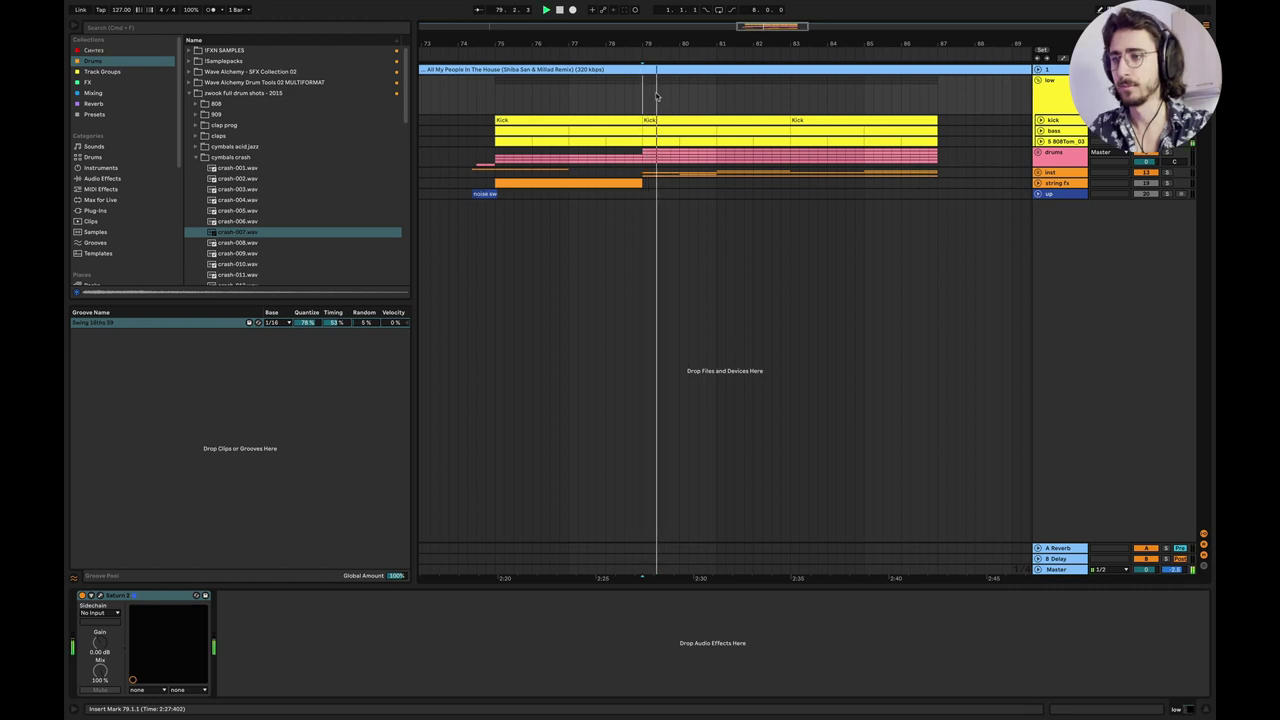
scroll(669, 130, up, 3)
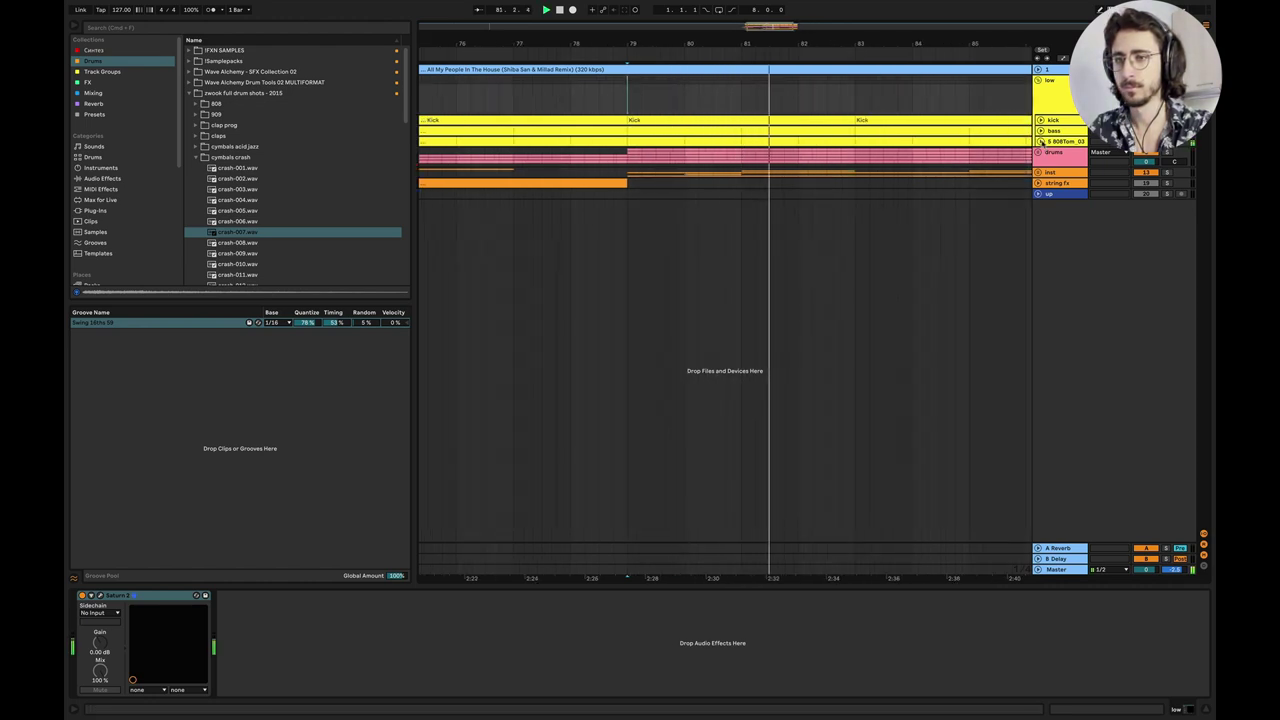
Rename the 808 tom track in the low group as tom.
click(1063, 142)
key(super+r)
text(tom)
key(Return)
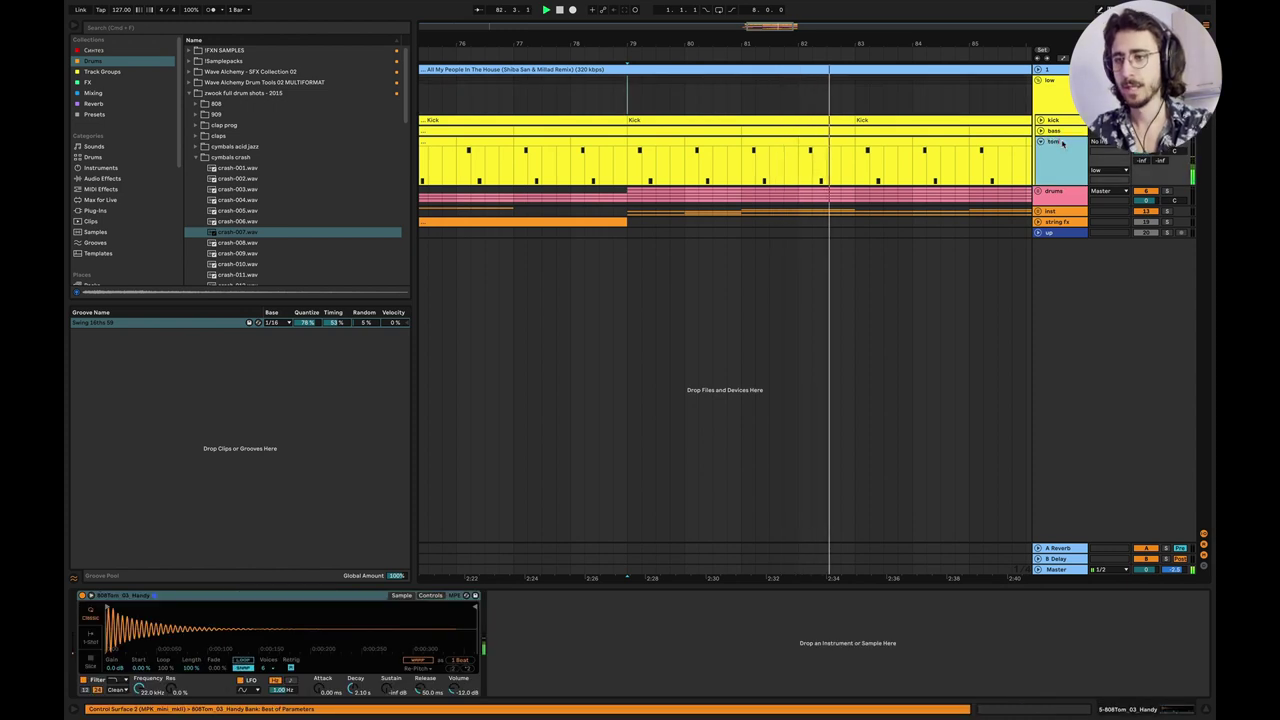
scroll(762, 181, down, 3)
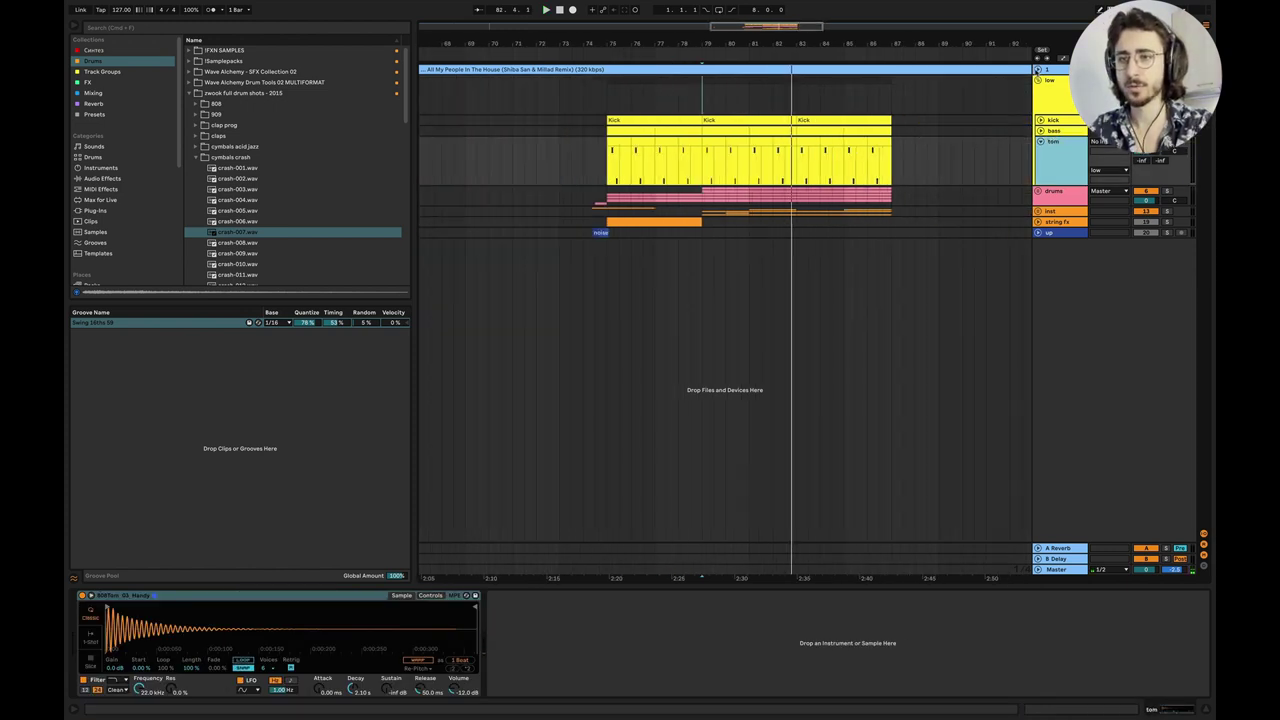
Unfold the reference song's track and play it from the start of the arrangement.
click(1038, 69)
scroll(911, 196, down, 6)
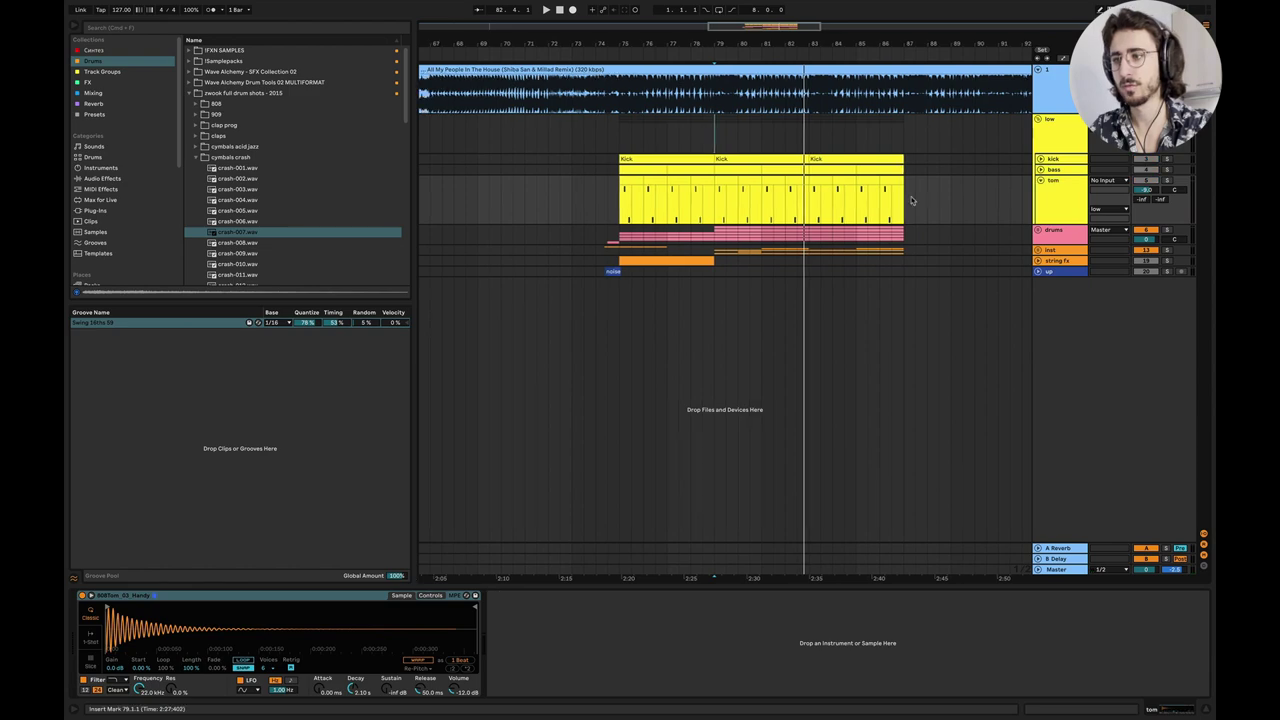
scroll(449, 120, up, 8)
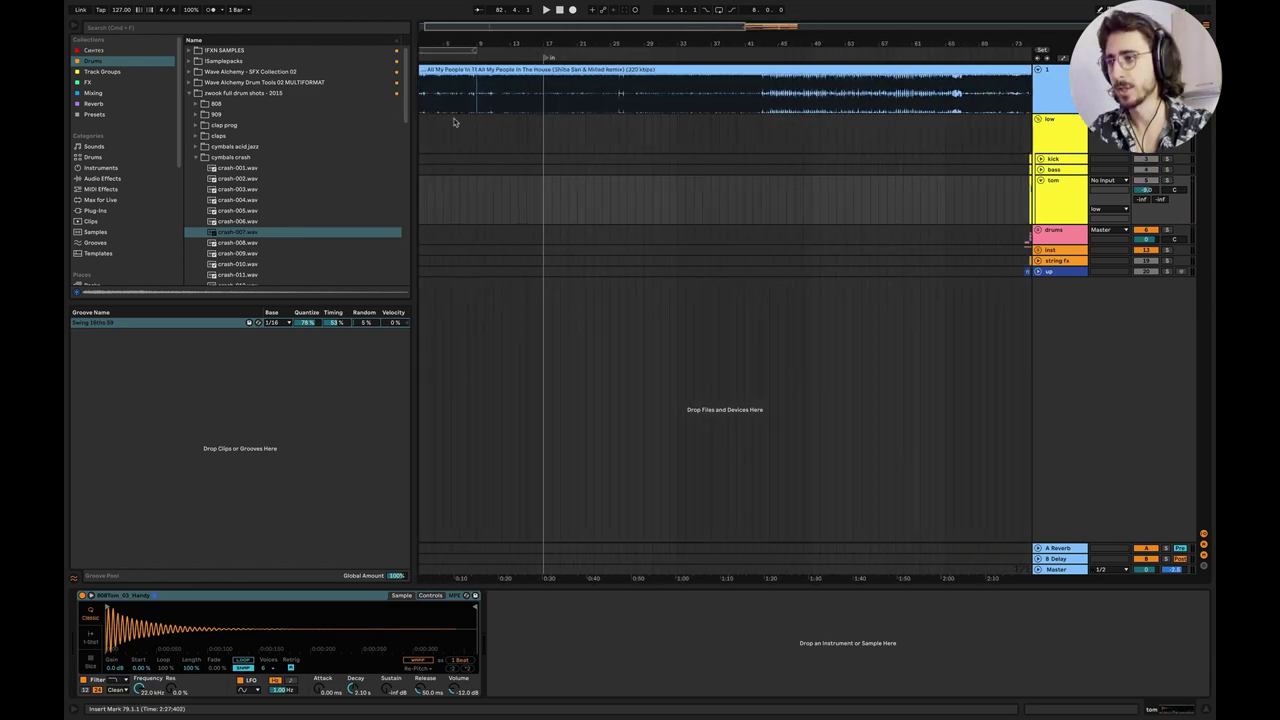
click(434, 128)
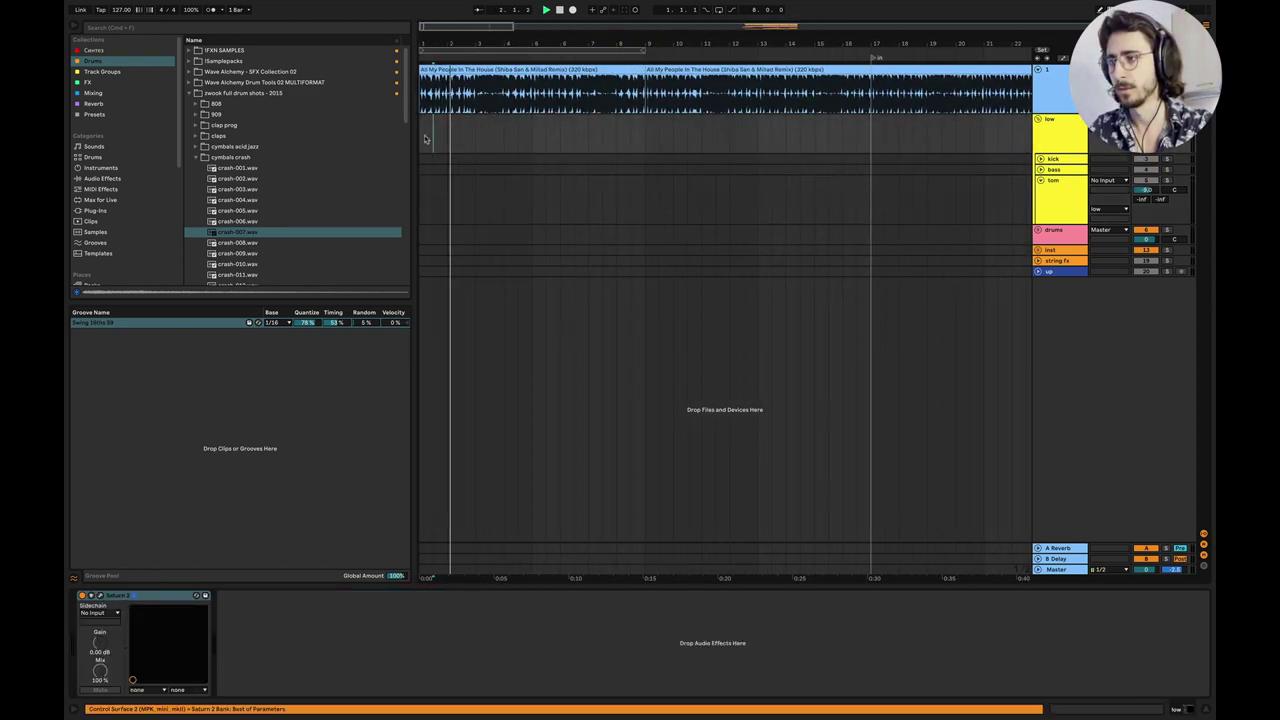
scroll(430, 140, up, 5)
key(space)
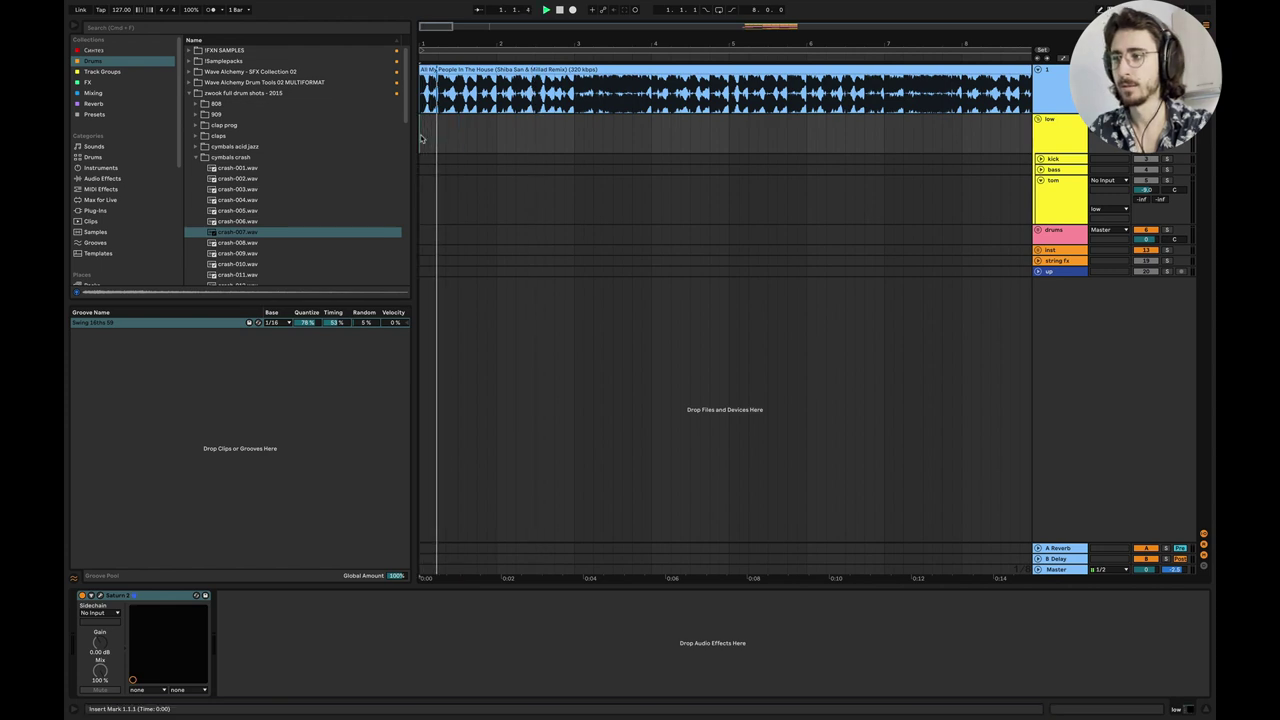
click(467, 138)
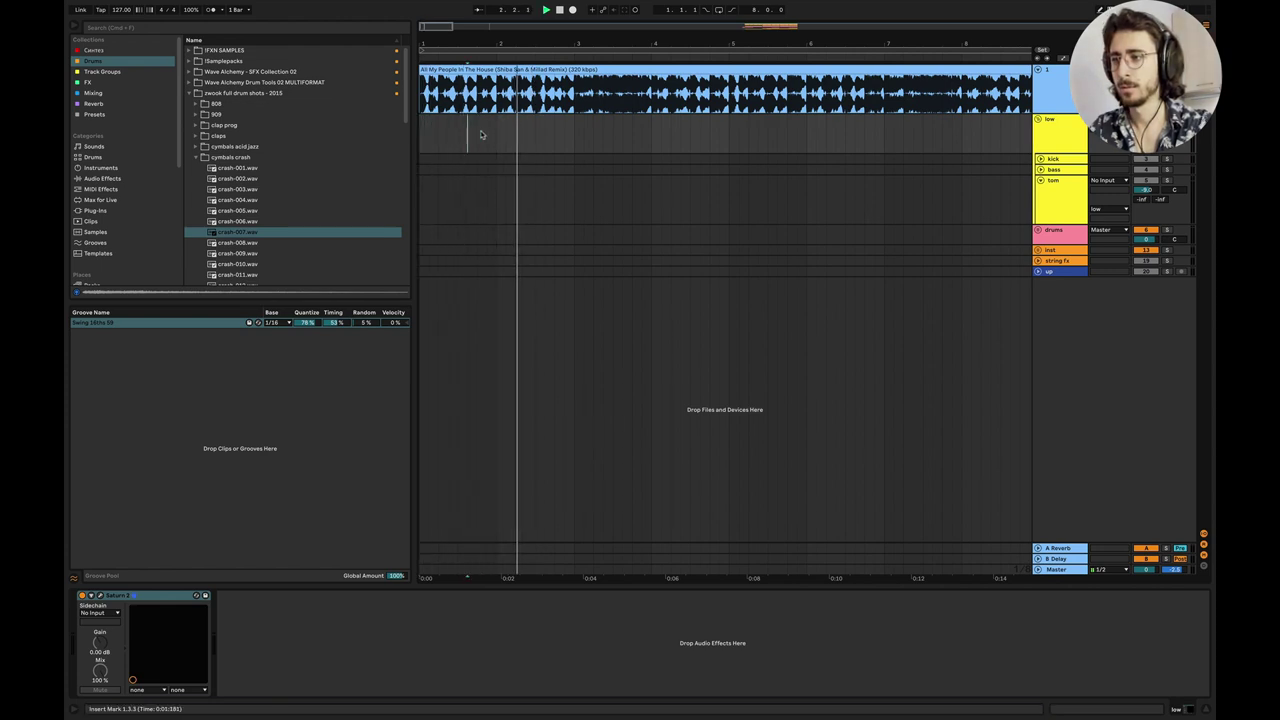
Mark bars 79 to 83 in the low group and play the section from bar 79.
scroll(691, 200, down, 8)
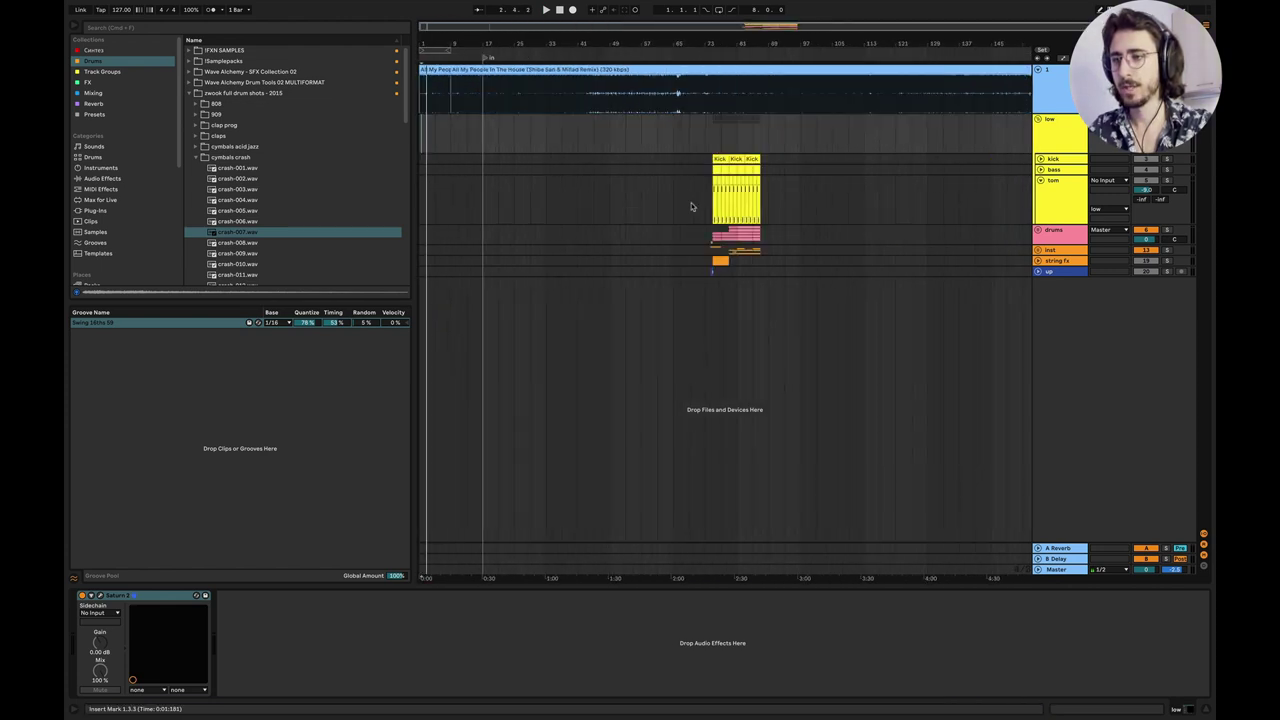
scroll(691, 206, right, 2)
scroll(674, 197, up, 7)
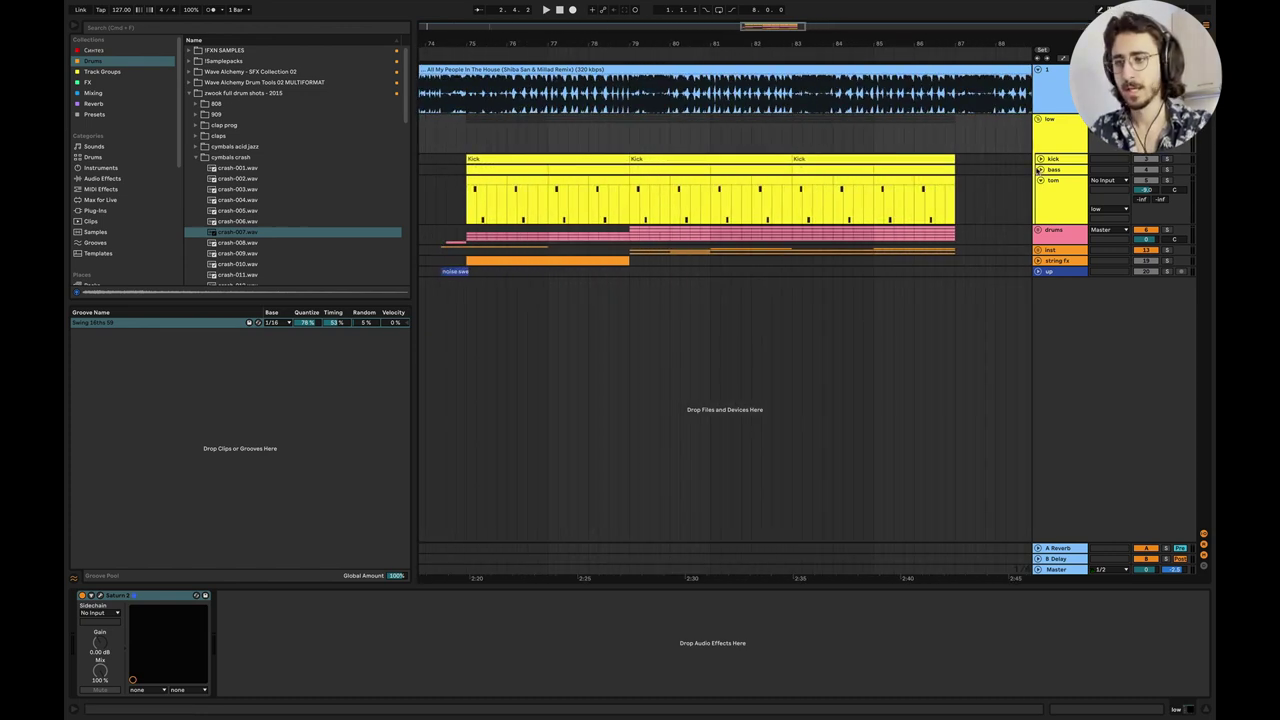
drag(631, 137, 793, 148)
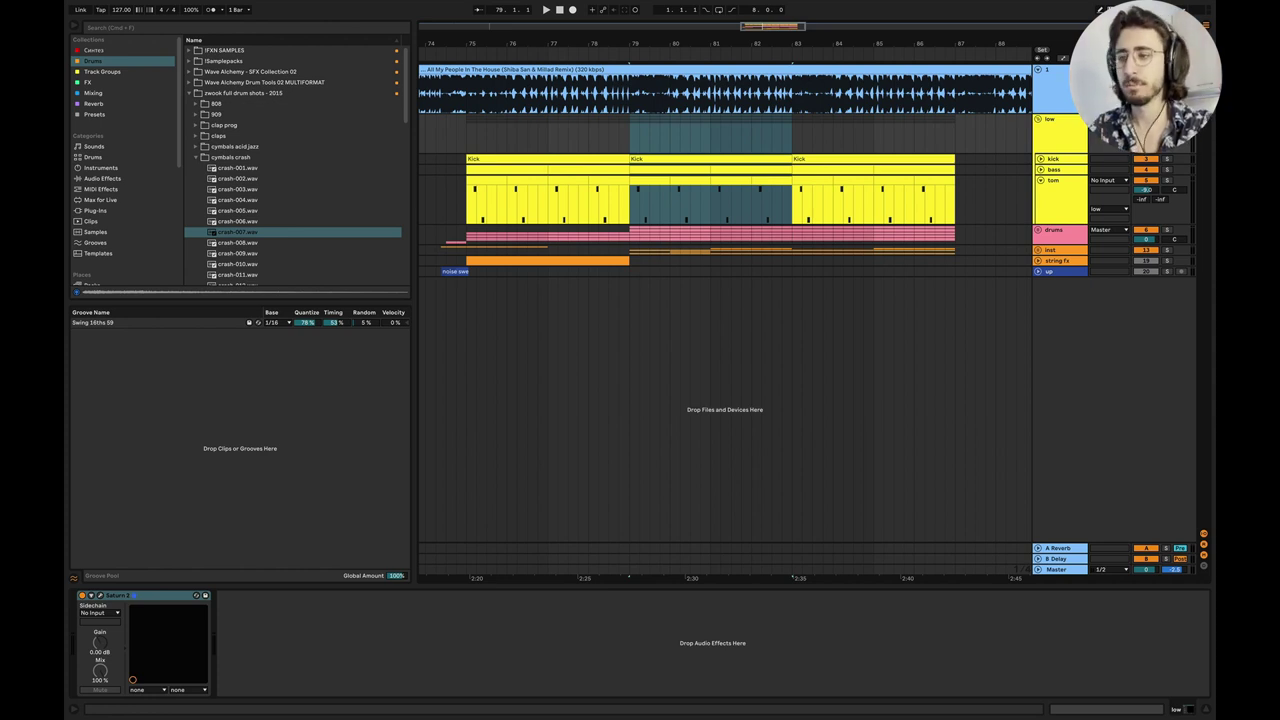
click(629, 140)
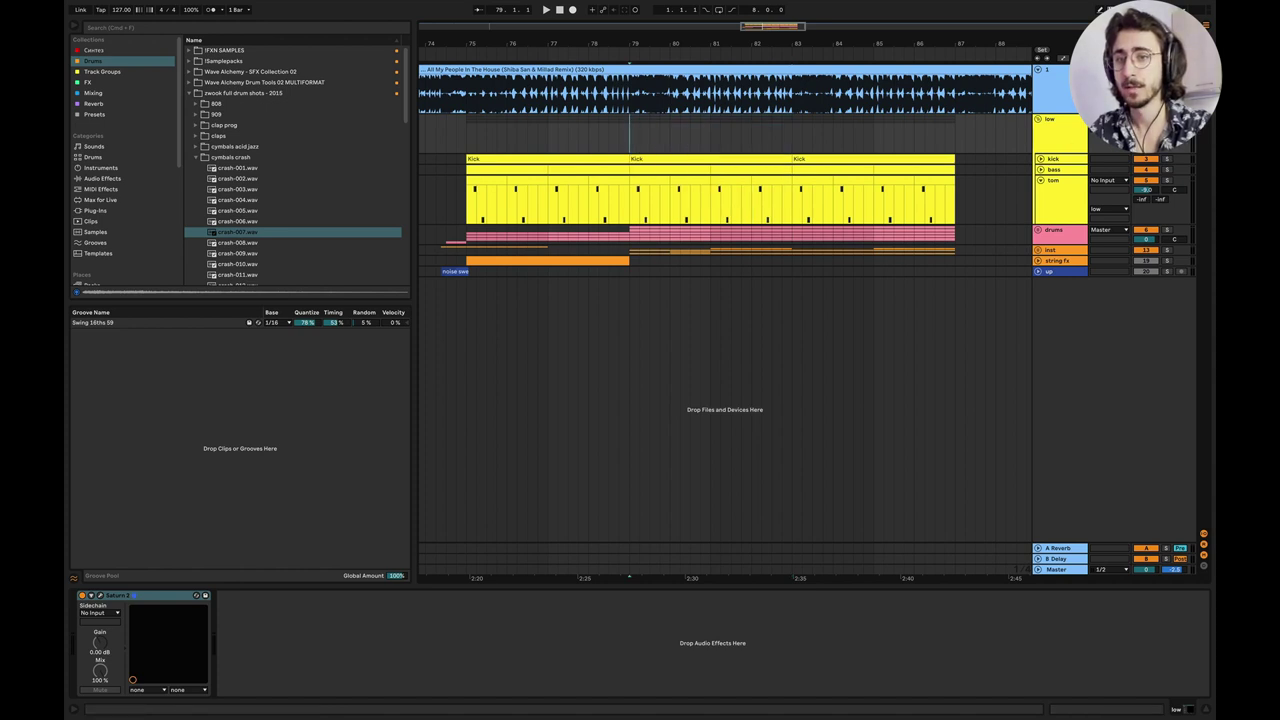
key(space)
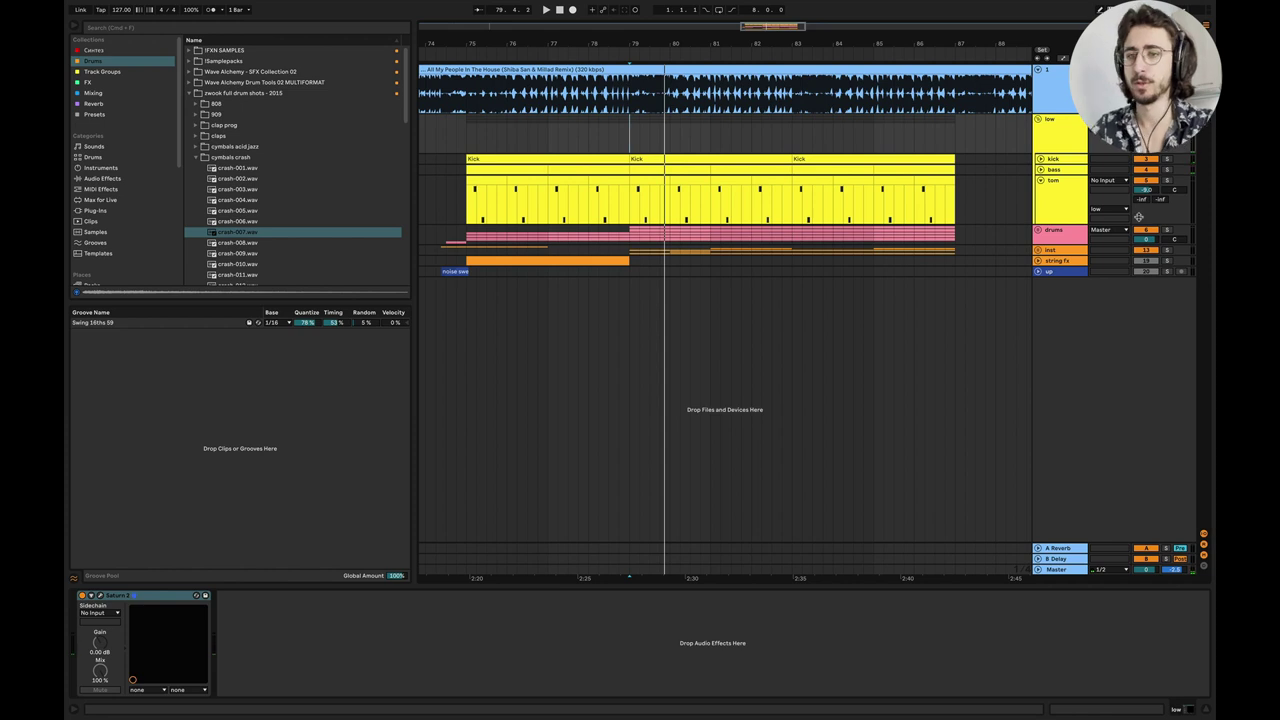
Solo the kick and bass tracks and open the bass track's Serum window.
click(1167, 162)
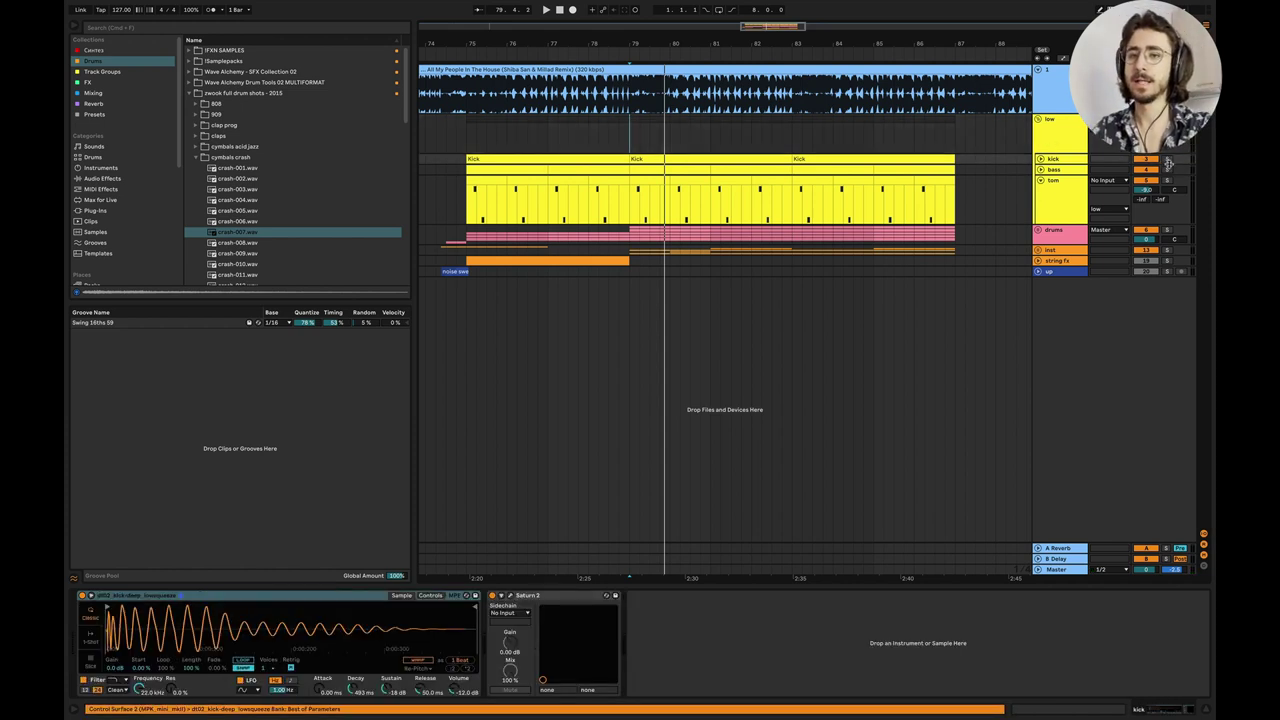
click(1076, 169)
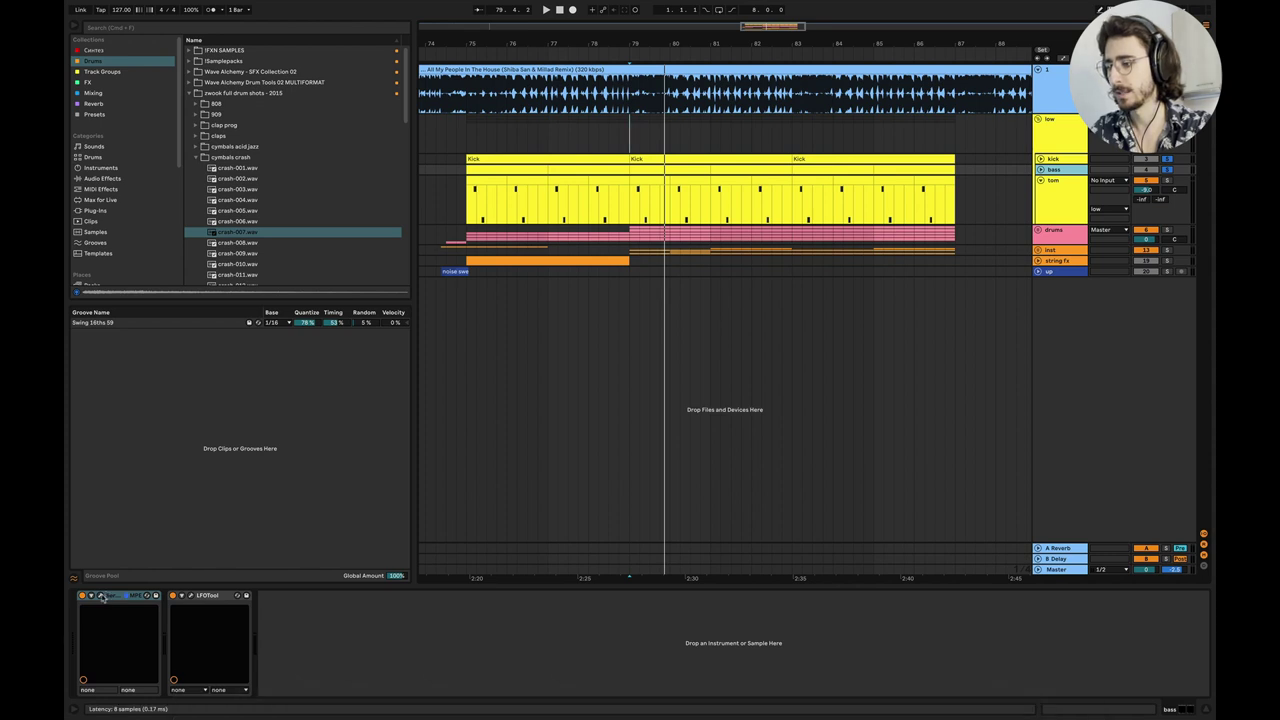
key(super+alt+p)
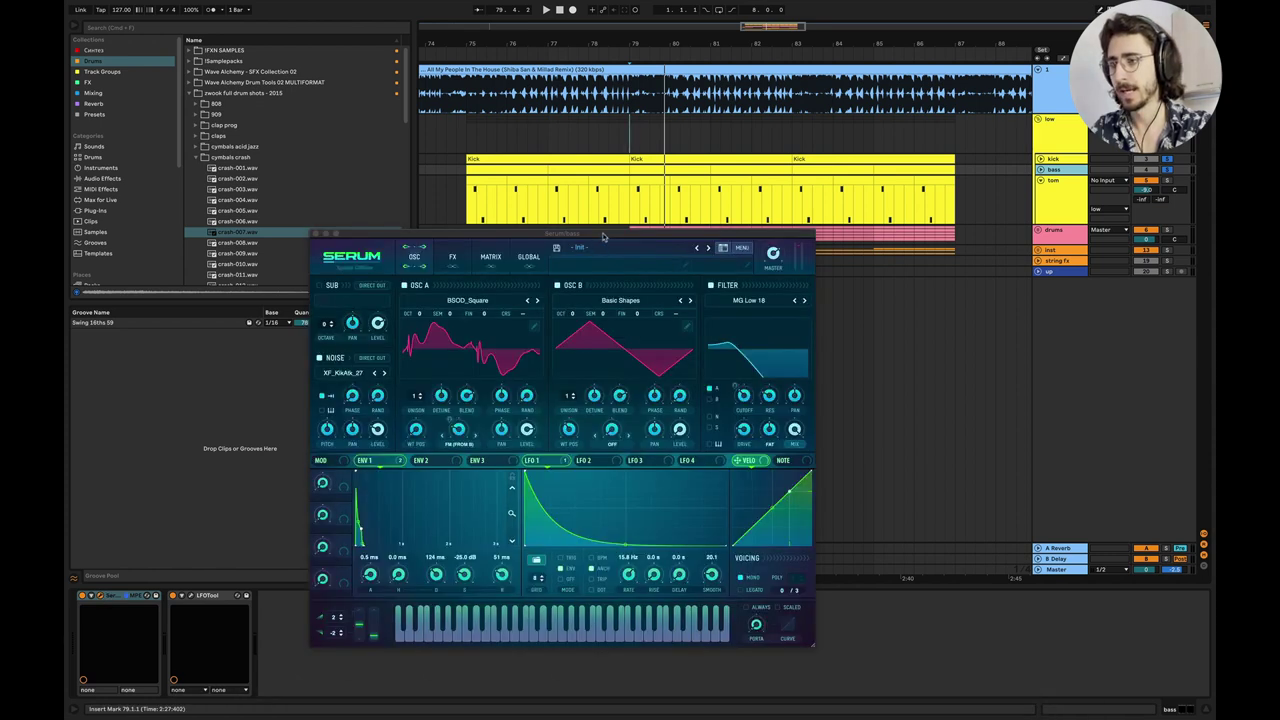
drag(603, 236, 721, 187)
Disable the Filter and Compressor effects in the bass patch, keeping Distortion on.
click(568, 210)
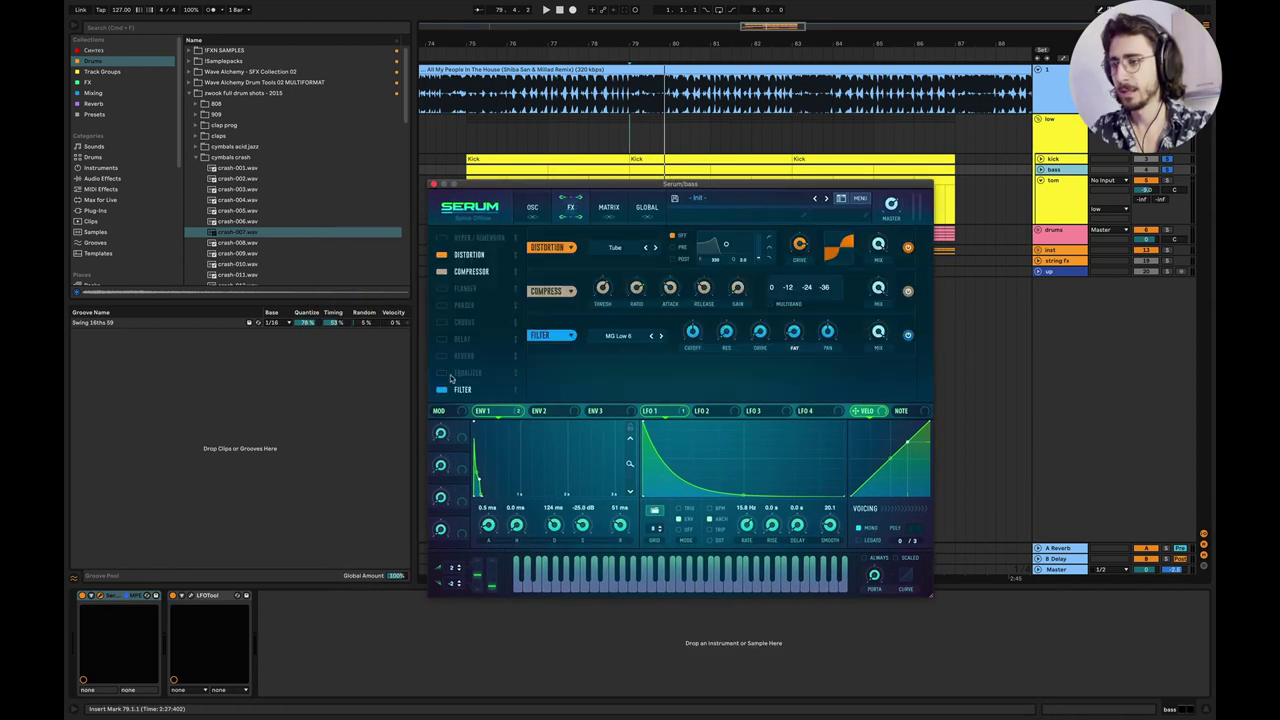
click(442, 389)
click(442, 271)
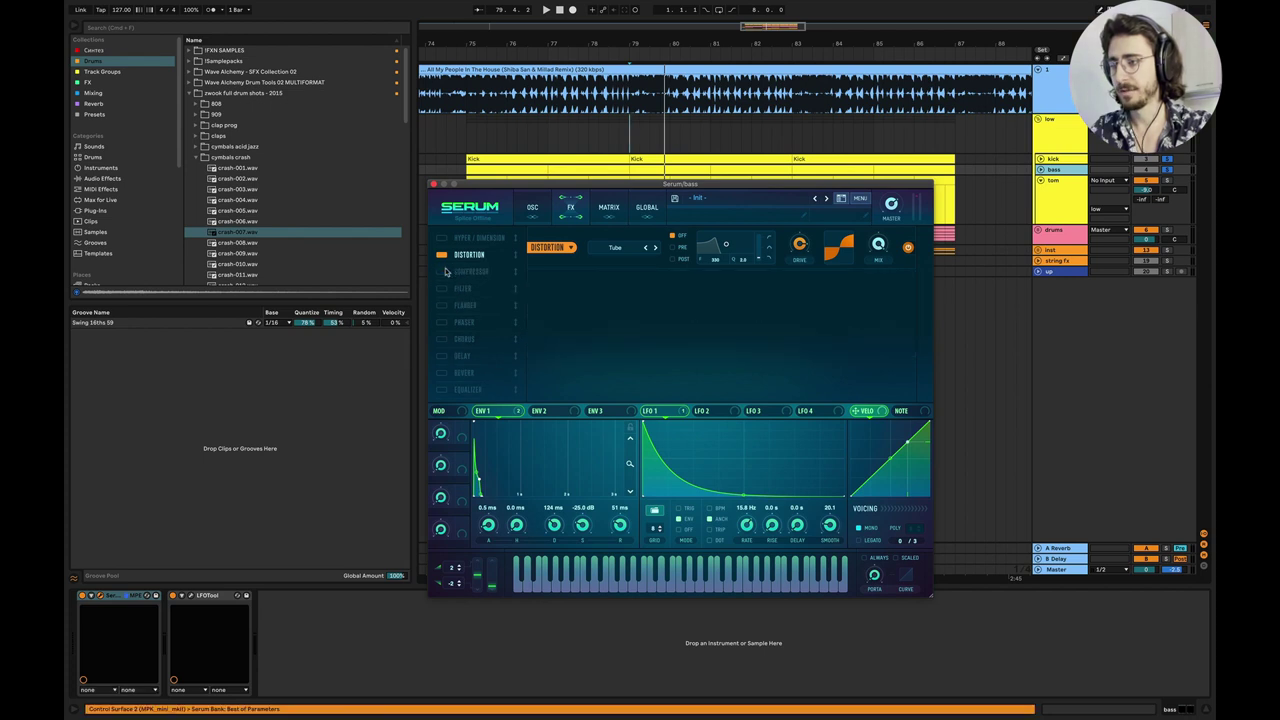
Turn off oscillator B and the noise oscillator, and view the Analog wavetables available for oscillator A.
click(536, 218)
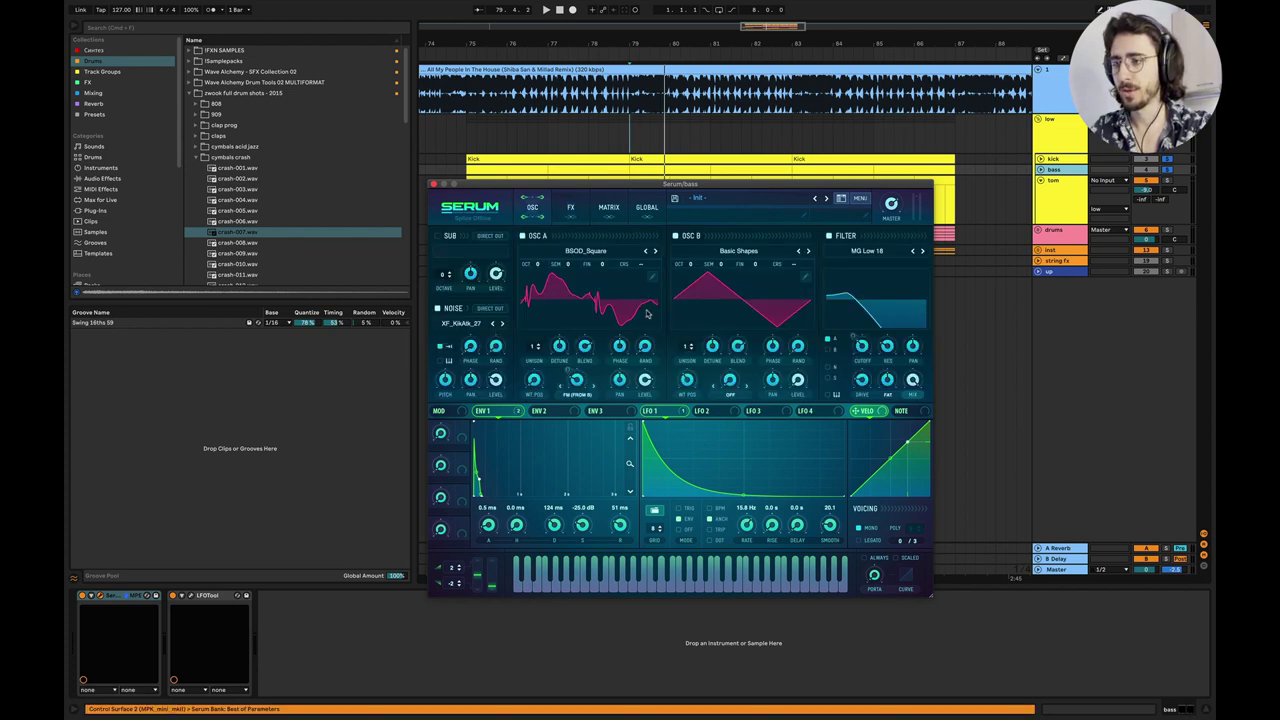
click(675, 236)
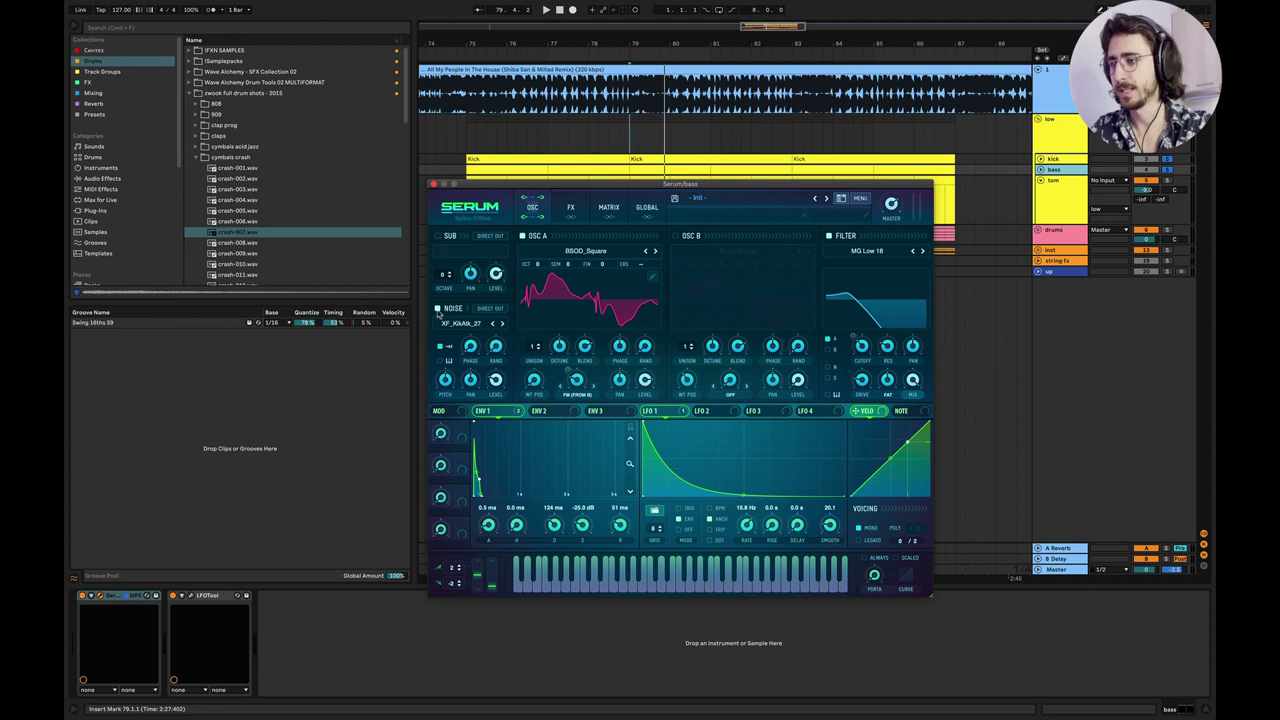
click(437, 309)
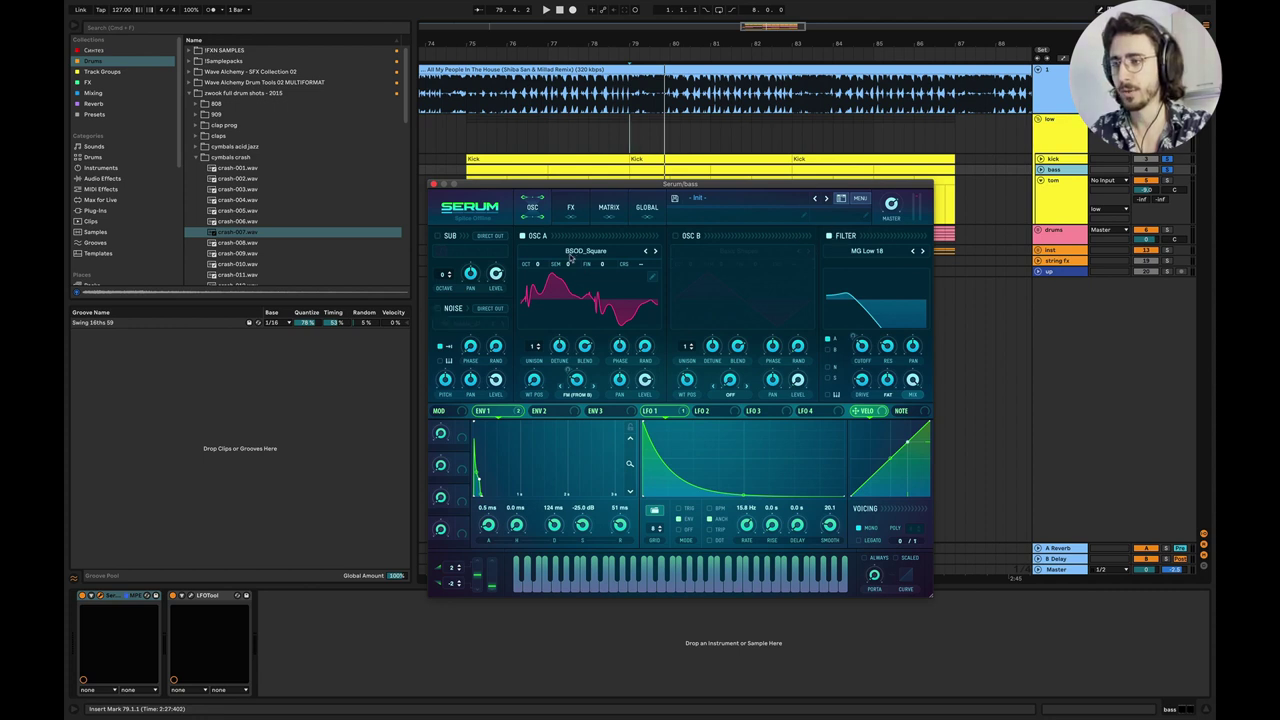
click(609, 256)
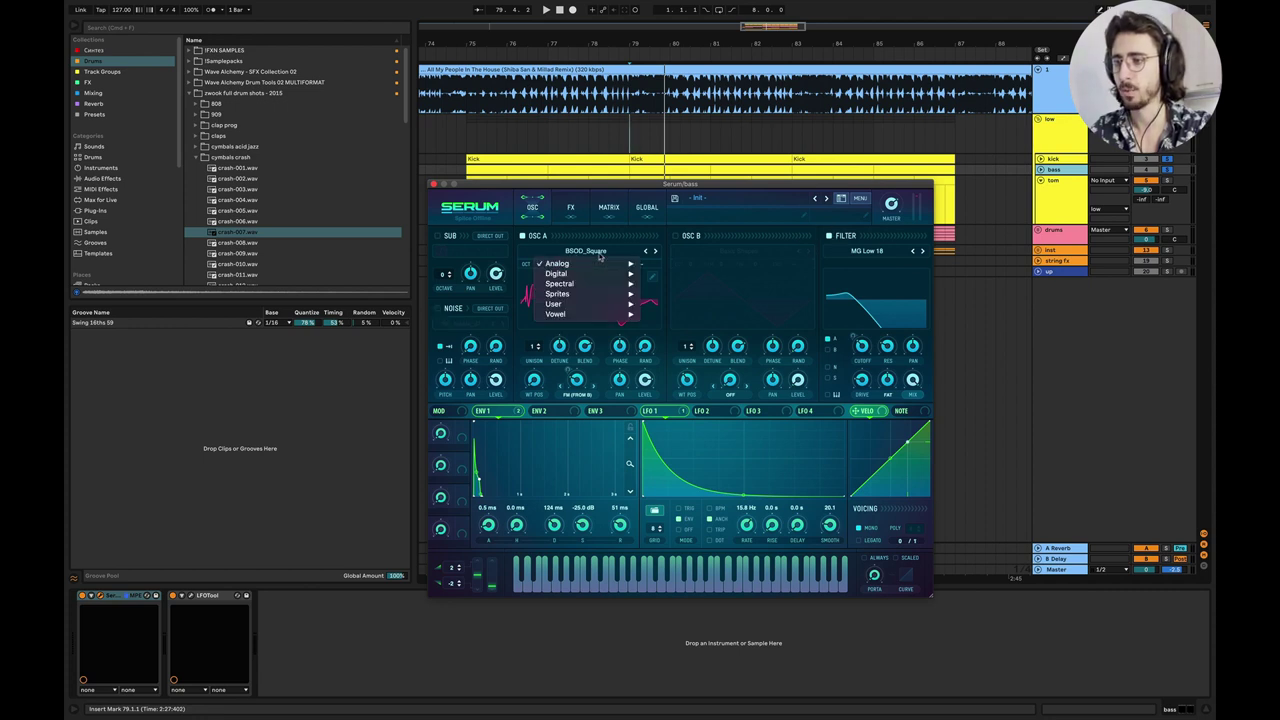
mouse_move(557, 263)
click(677, 234)
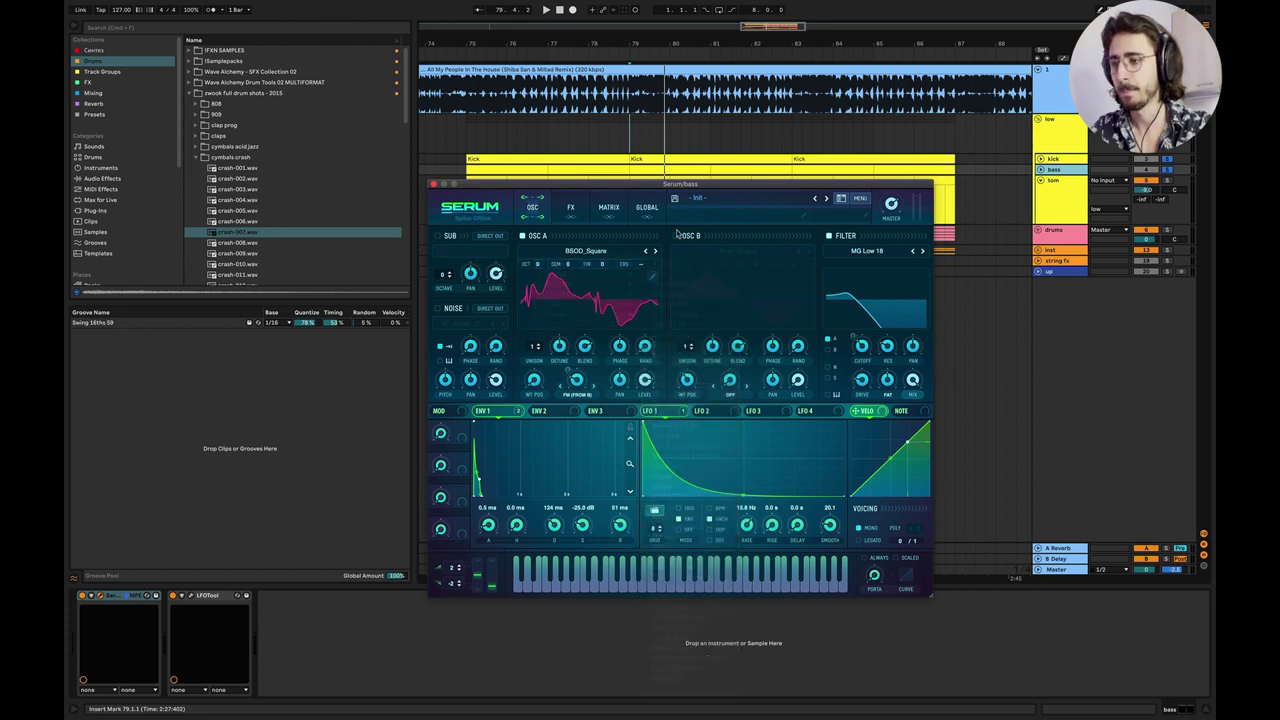
Turn off the filter and bypass all destinations of LFO 1 in the bass patch.
click(630, 464)
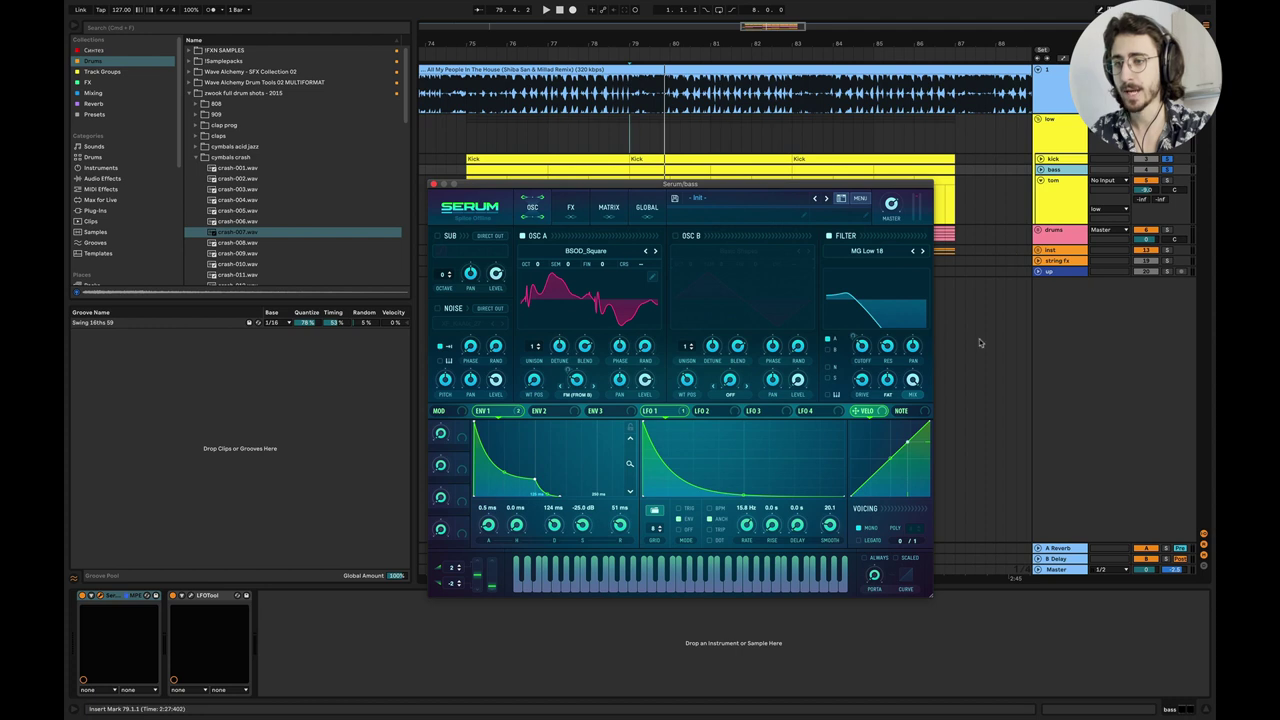
click(828, 237)
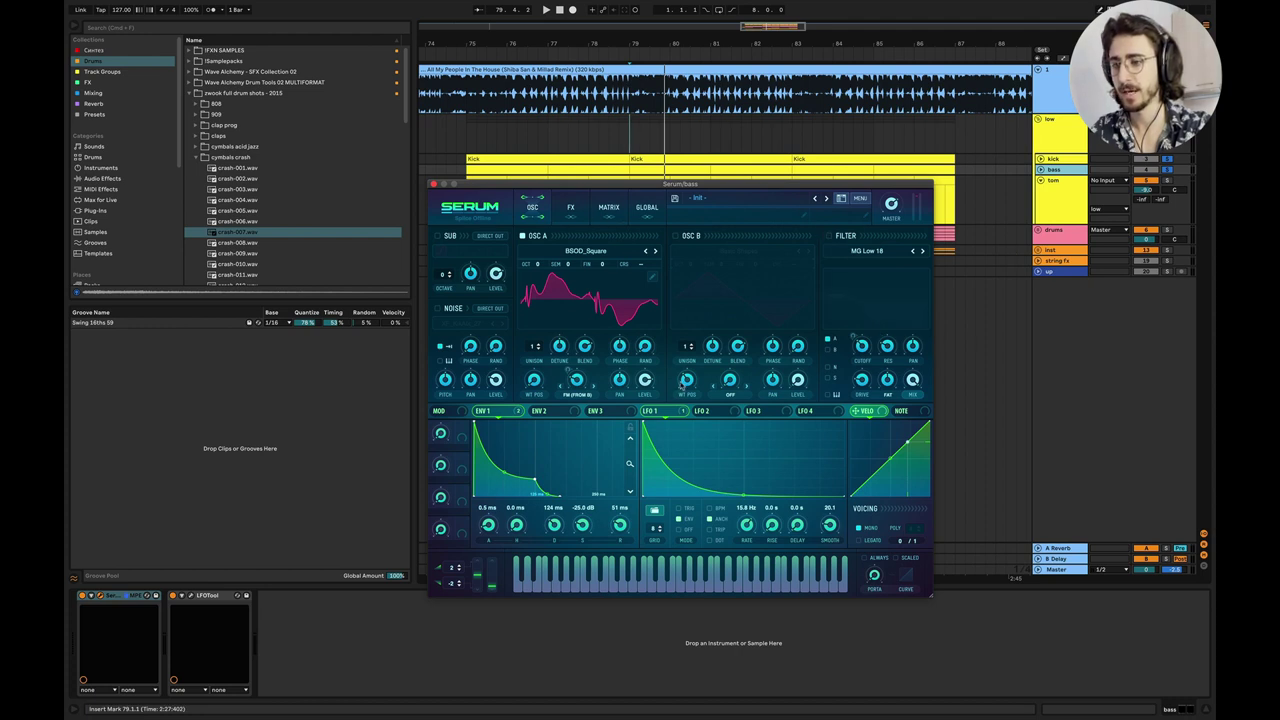
right_click(669, 412)
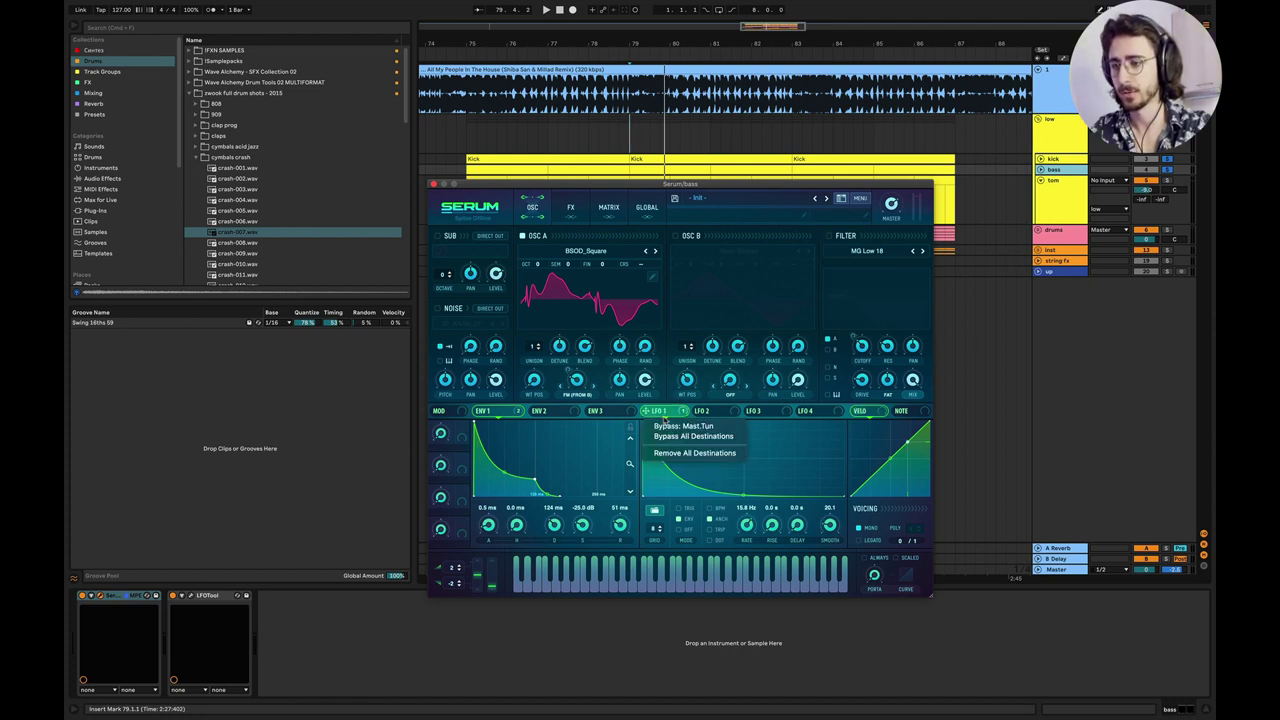
click(673, 436)
key(space)
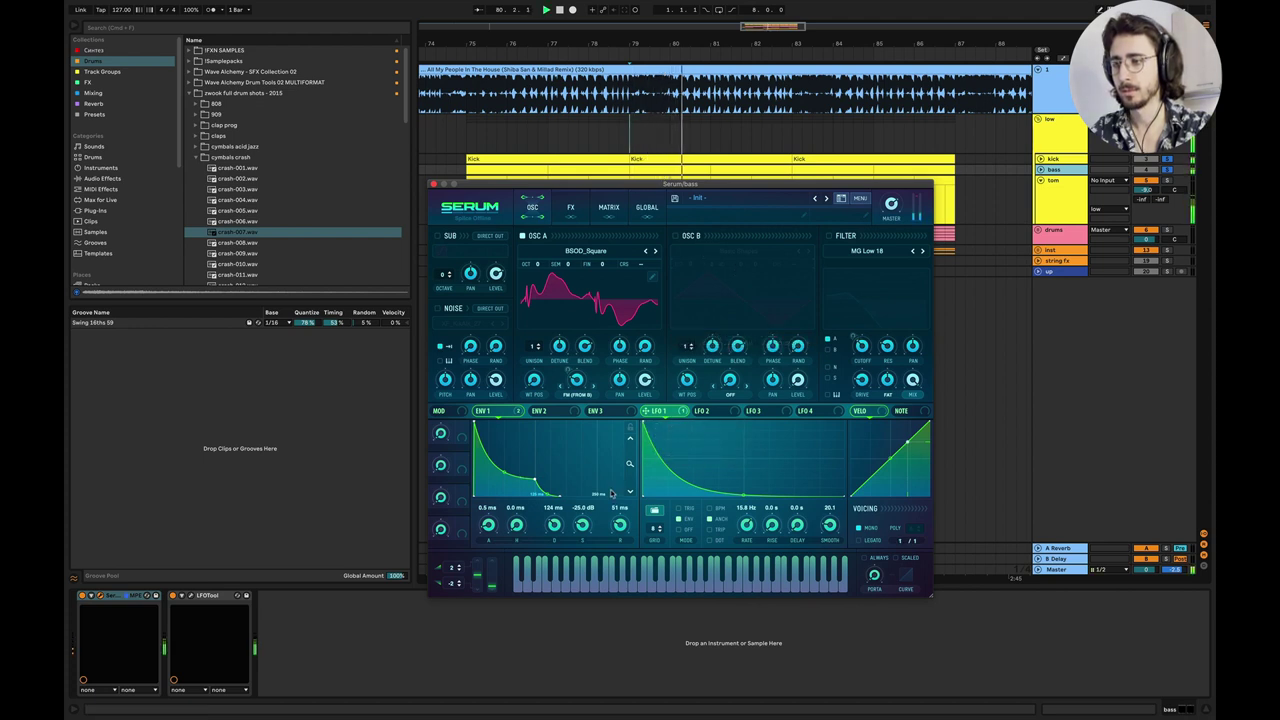
Open the bass track's MIDI clip and play it back to review its note pattern.
double_click(671, 168)
key(space)
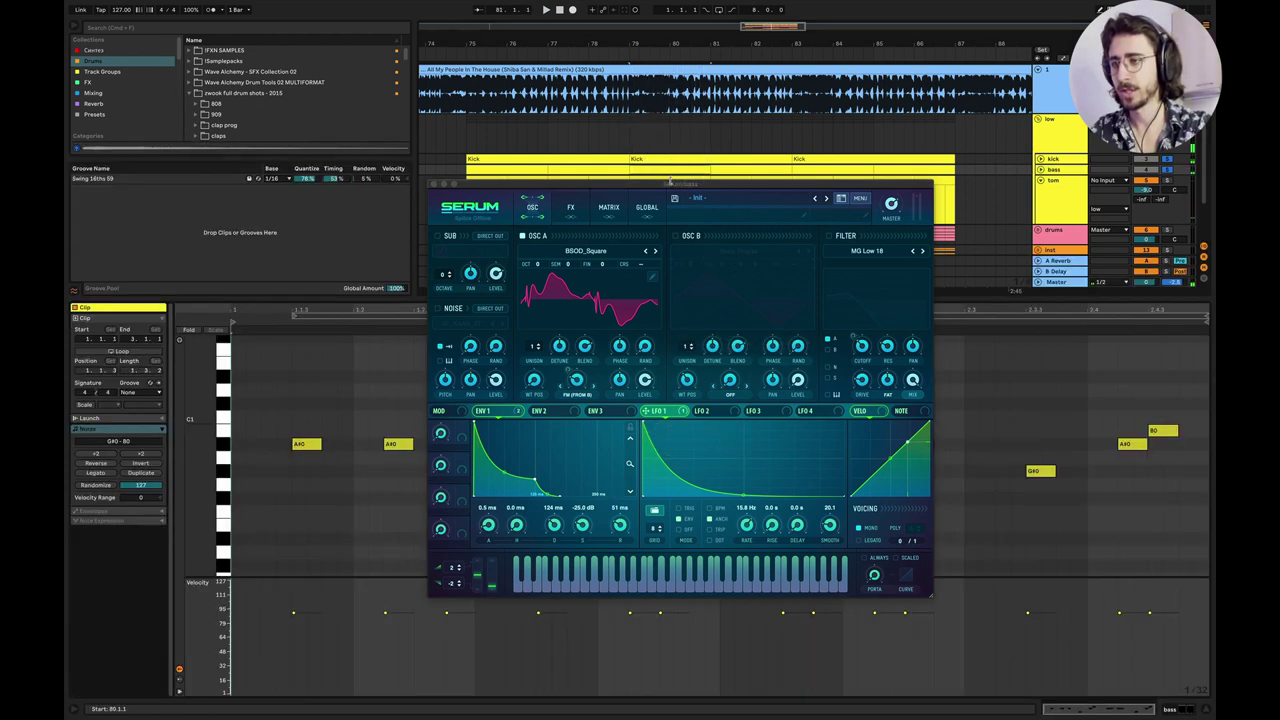
drag(669, 183, 668, 646)
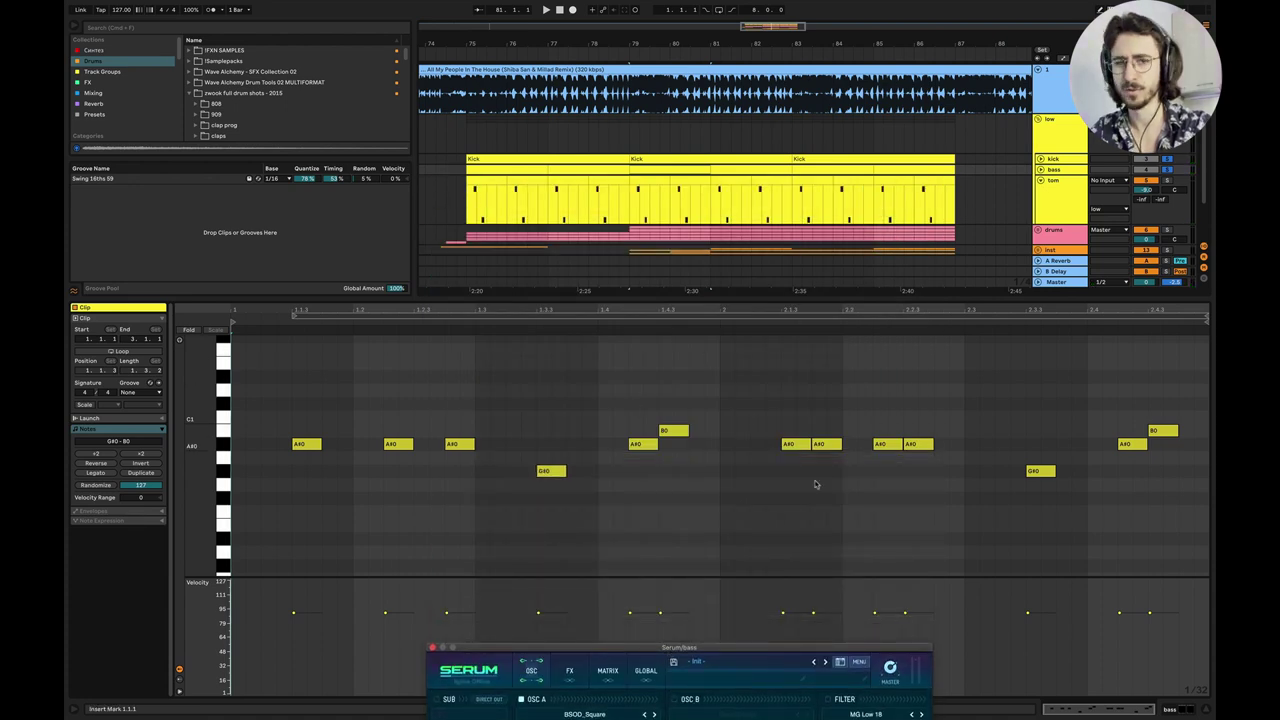
key(space)
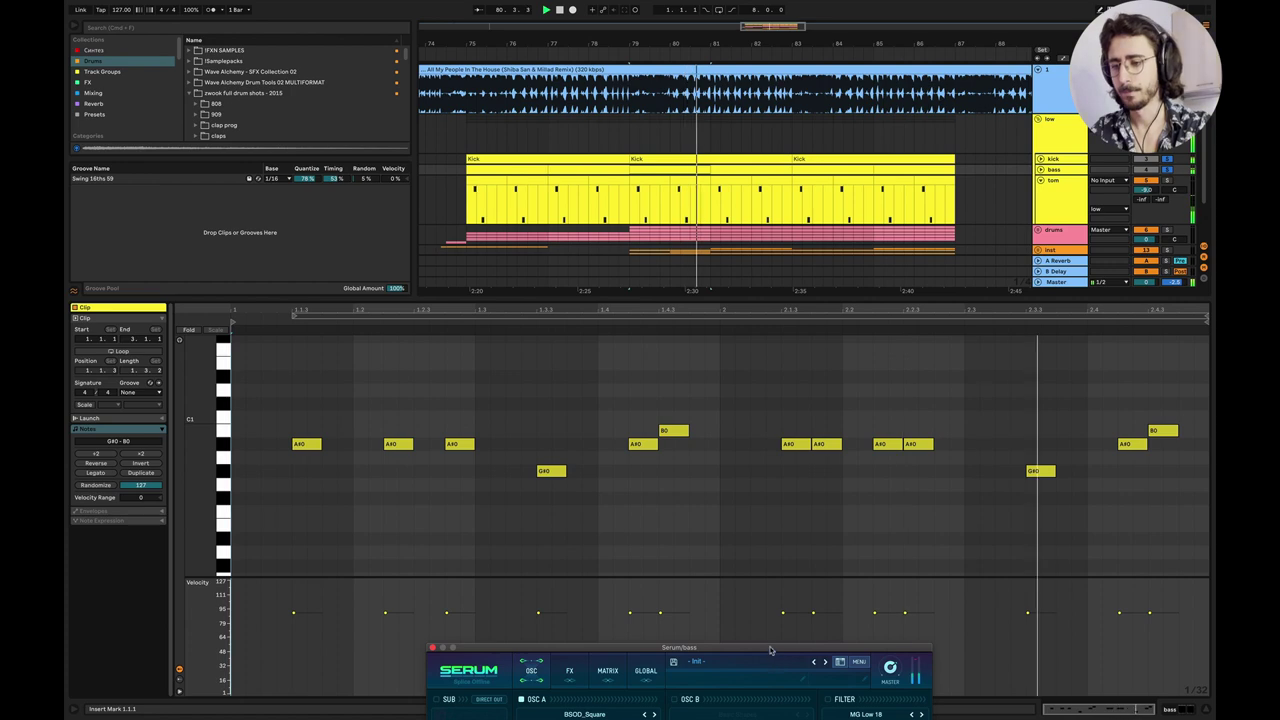
key(space)
Bring the bass synth window into full view, play the loop, and set oscillator A's warp mode to FM (From B).
drag(770, 650, 770, 120)
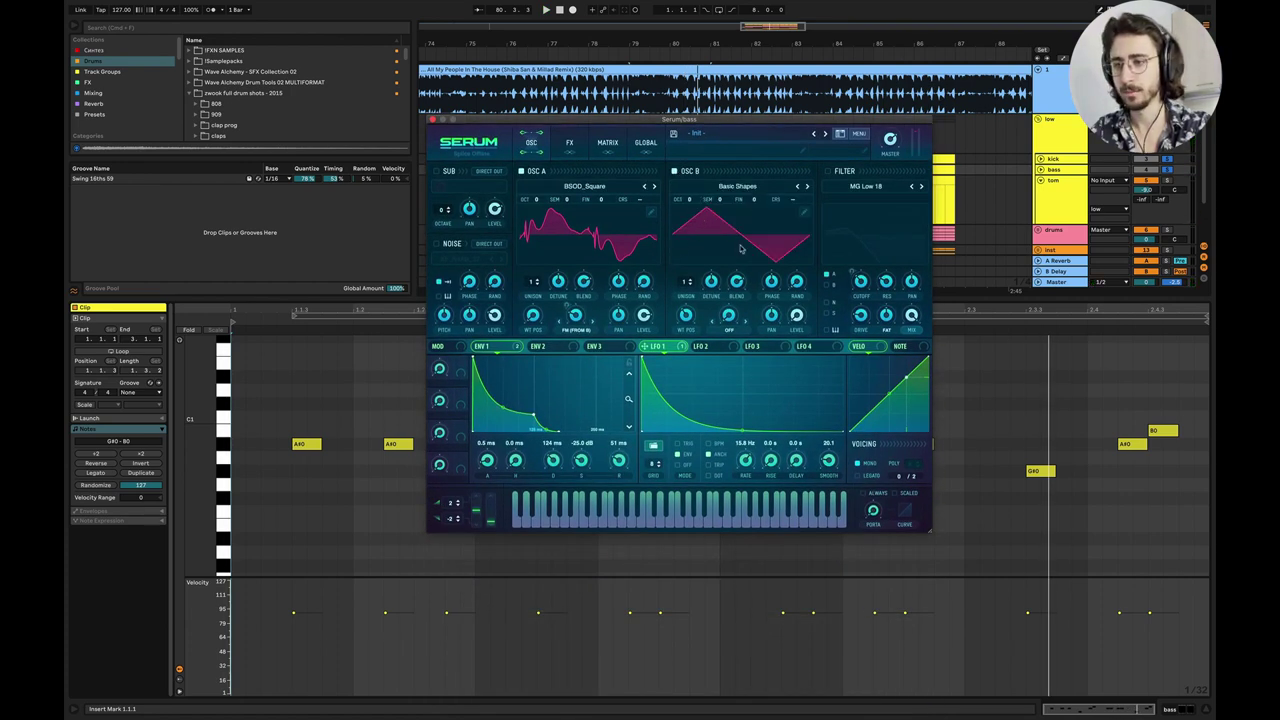
key(space)
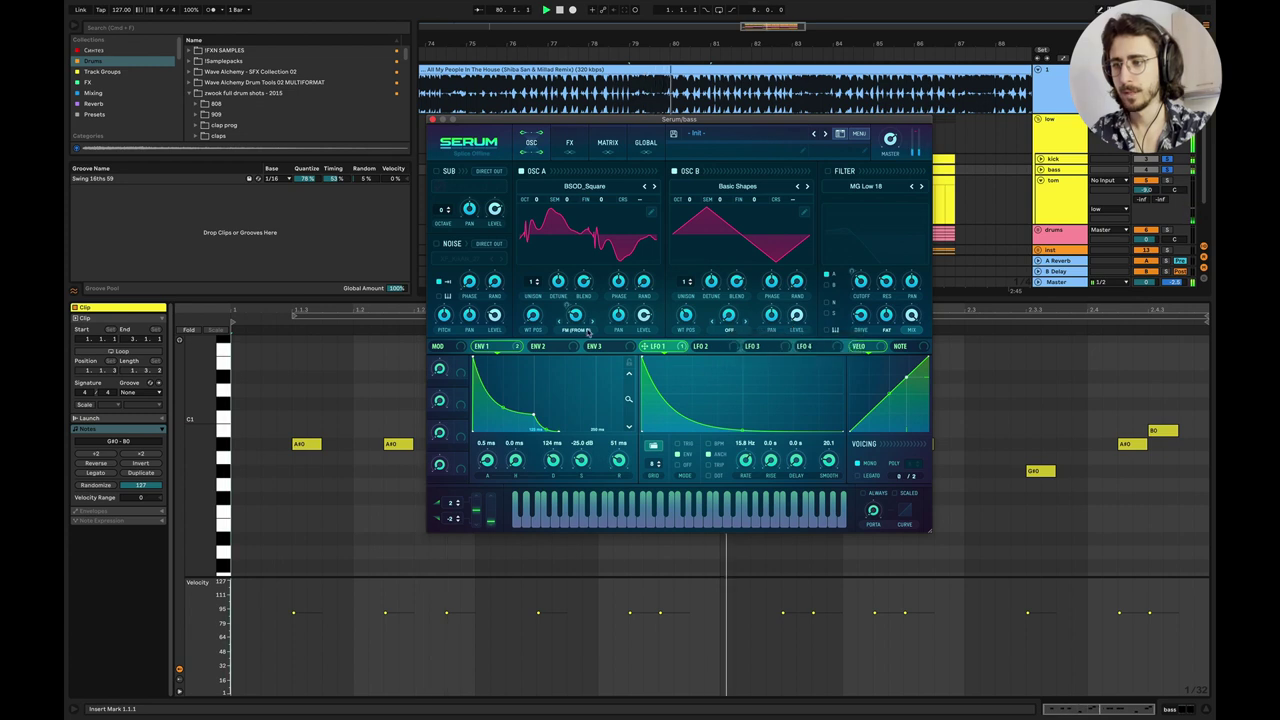
click(574, 330)
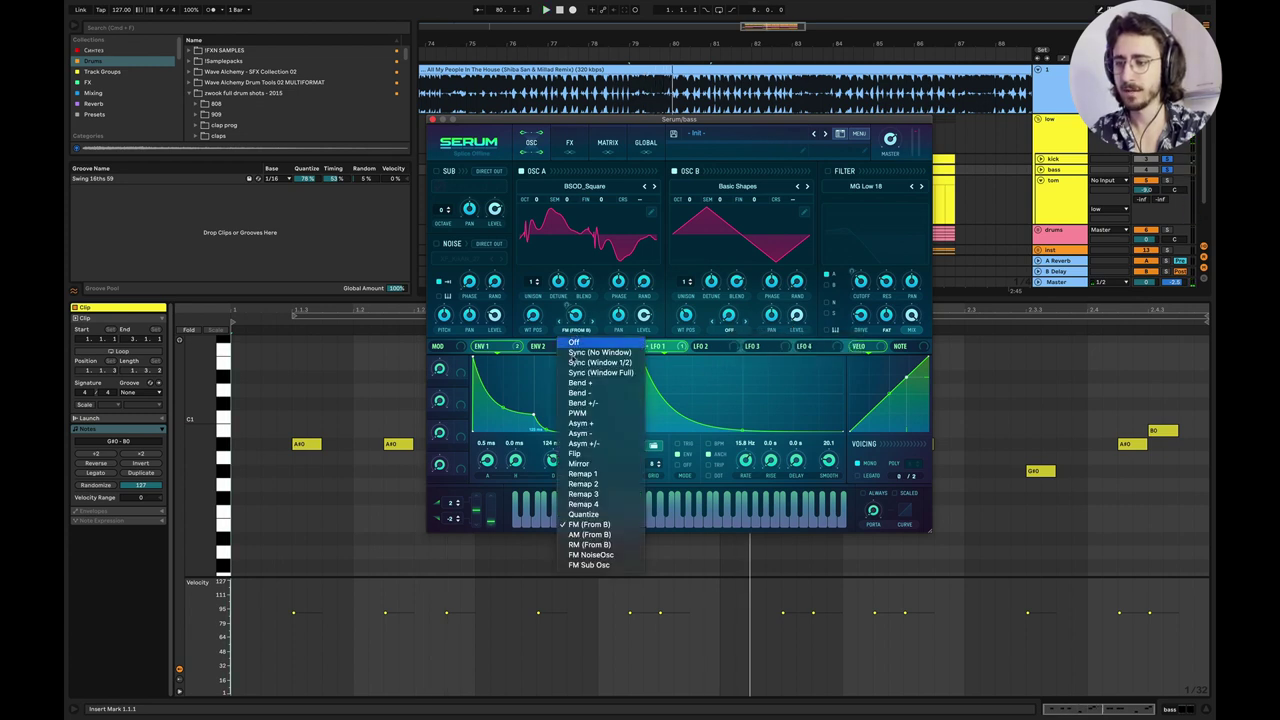
click(588, 524)
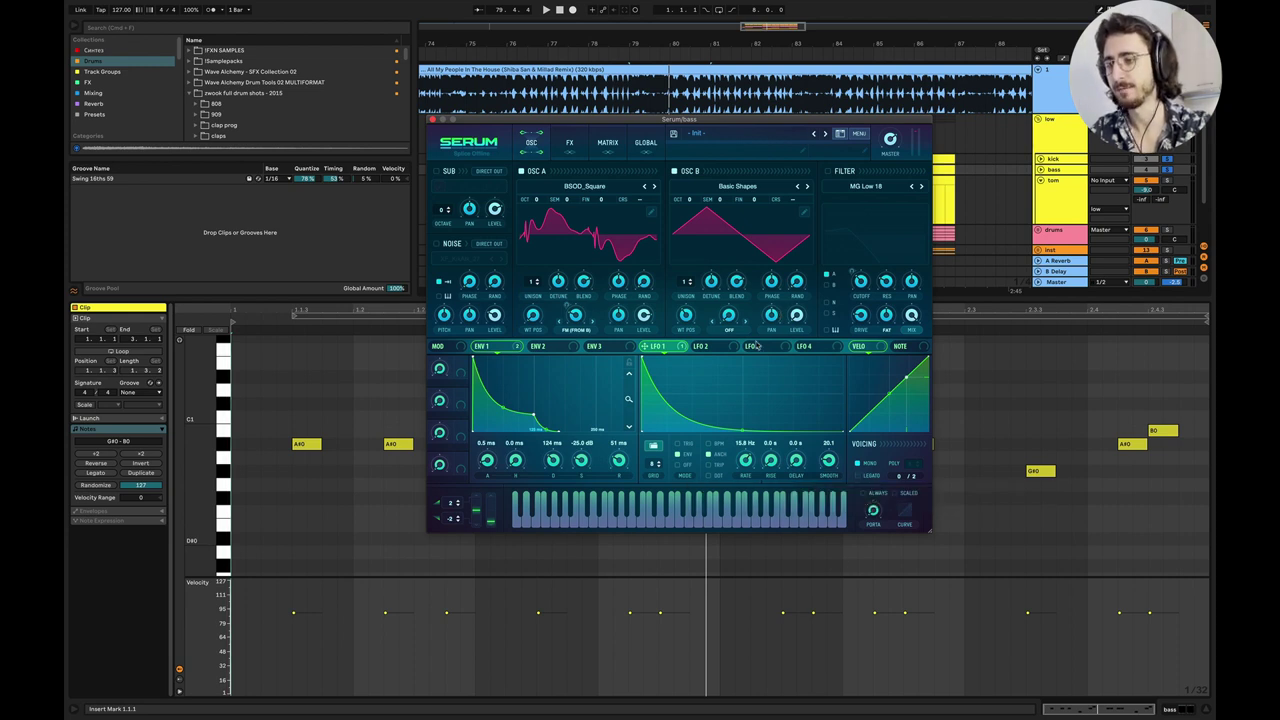
Adjust oscillator B's level to about 74% during playback, and toggle oscillator A off and back on to compare.
key(space)
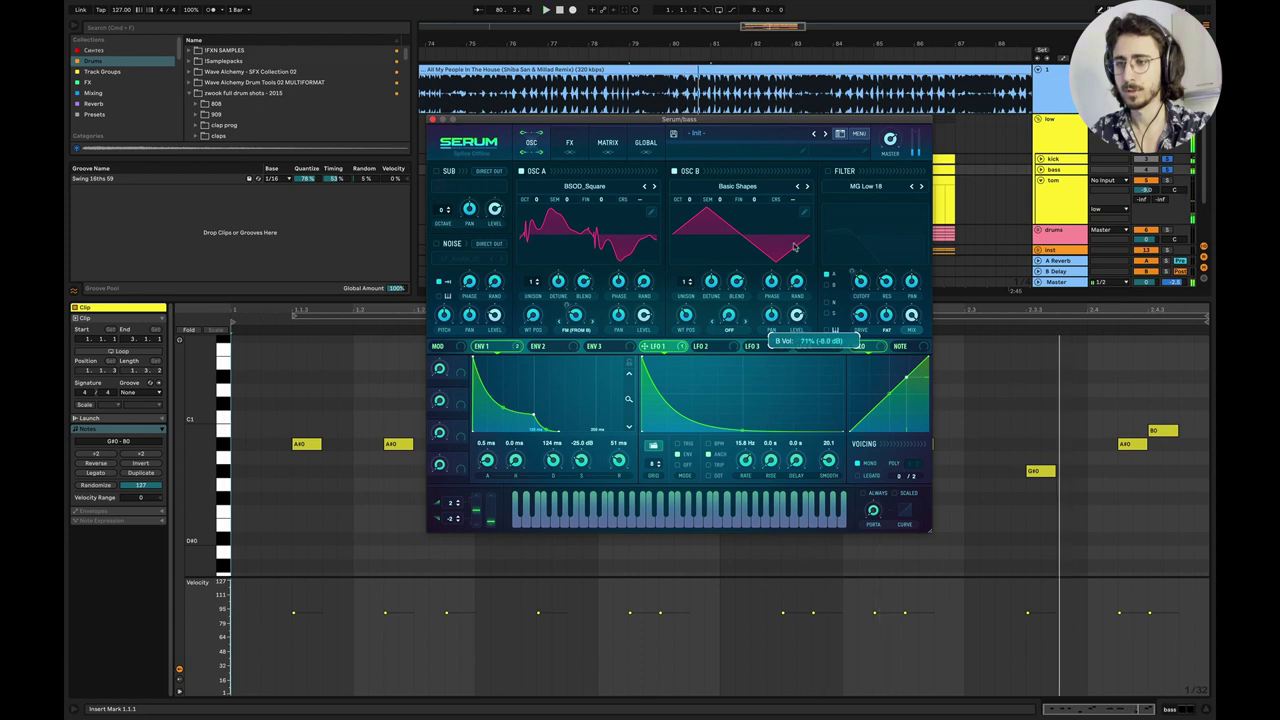
mouse_move(791, 227)
mouse_down()
mouse_move(792, 260)
mouse_move(795, 226)
mouse_up()
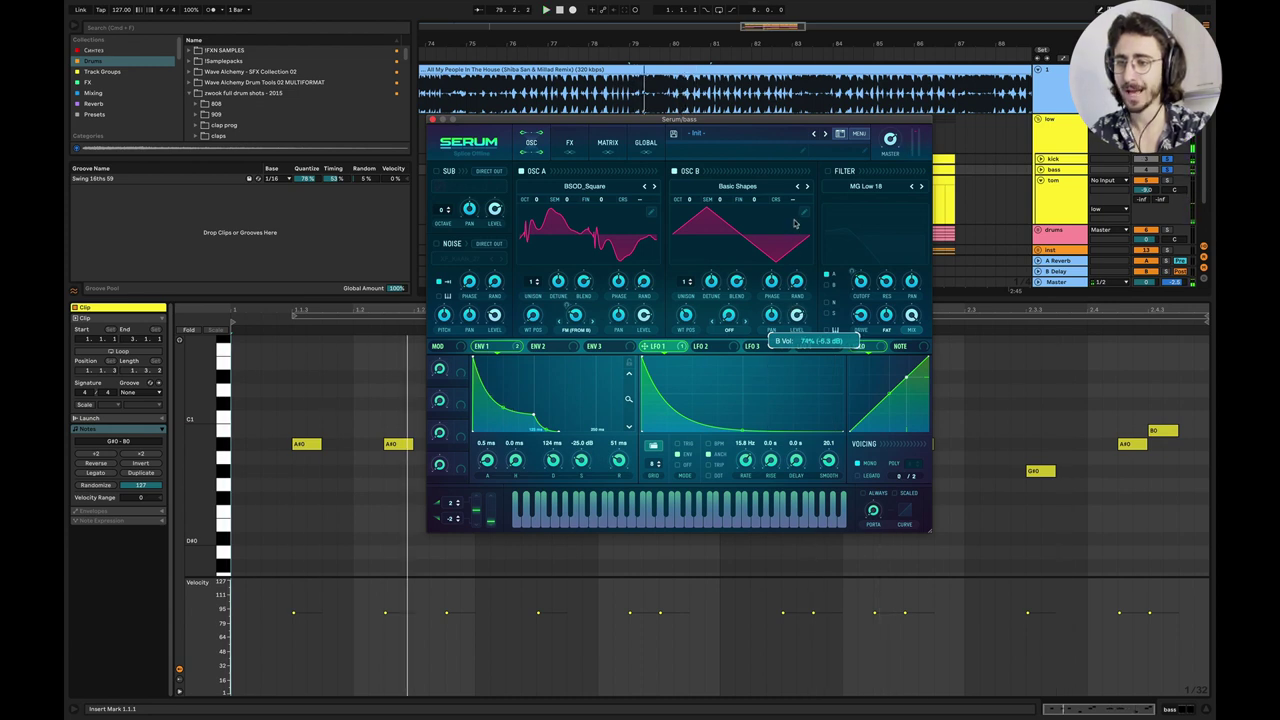
click(520, 171)
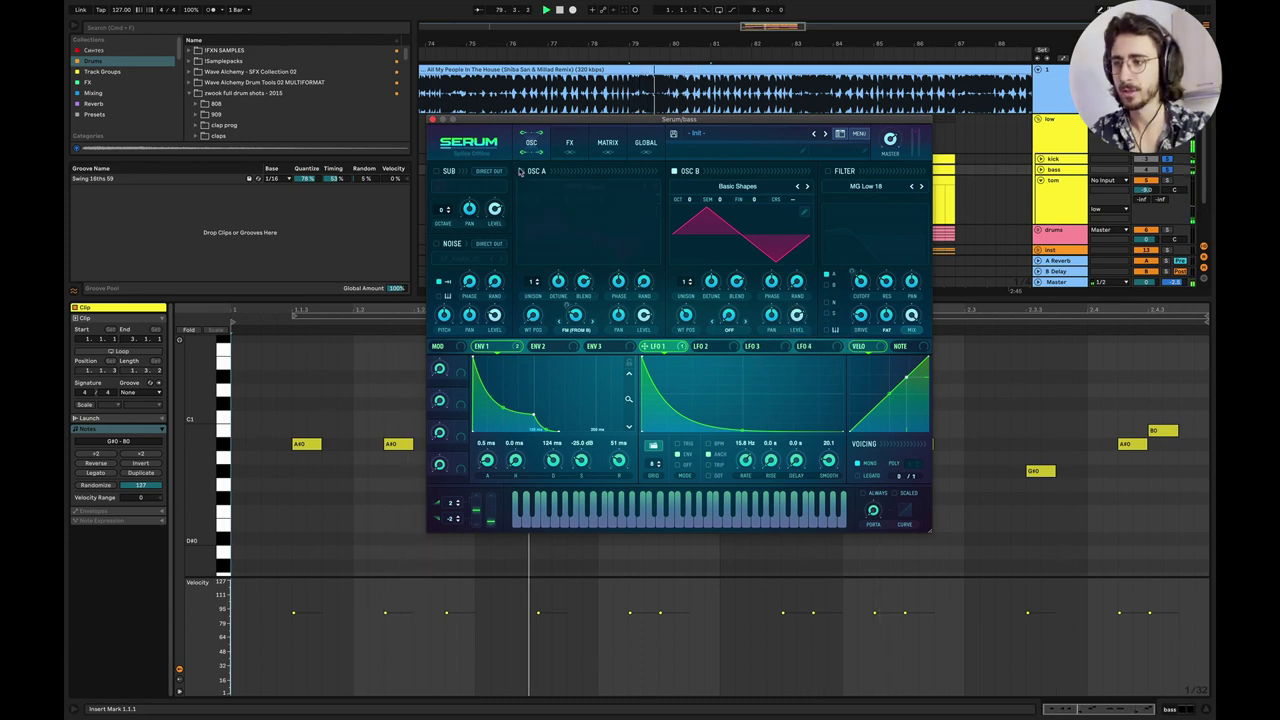
click(520, 171)
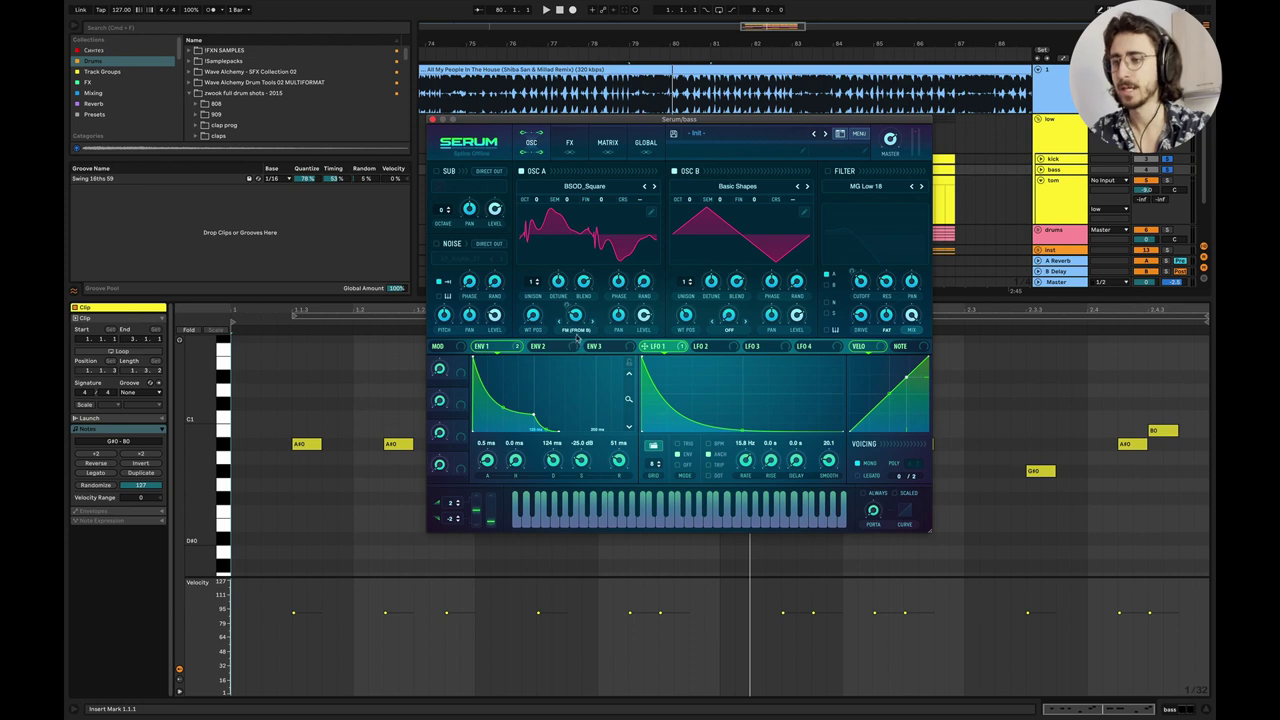
Assign Envelope 1 to oscillator A's FM warp amount.
click(516, 346)
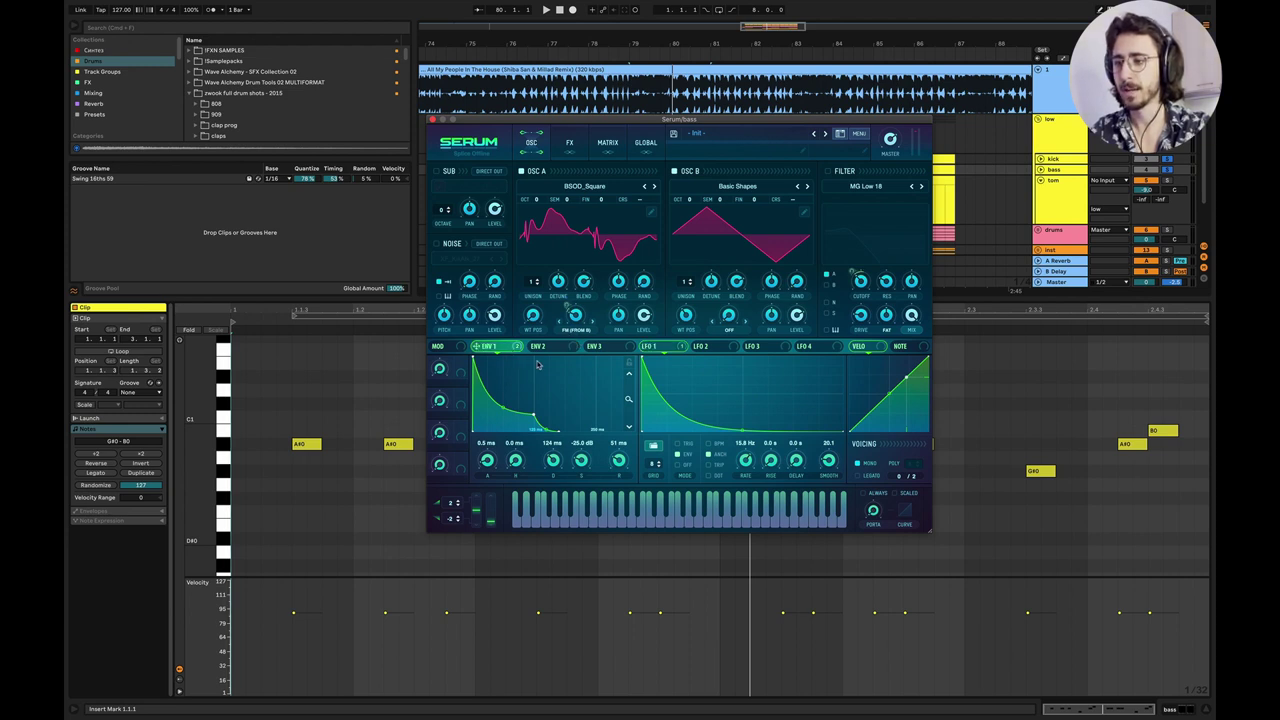
drag(487, 347, 568, 308)
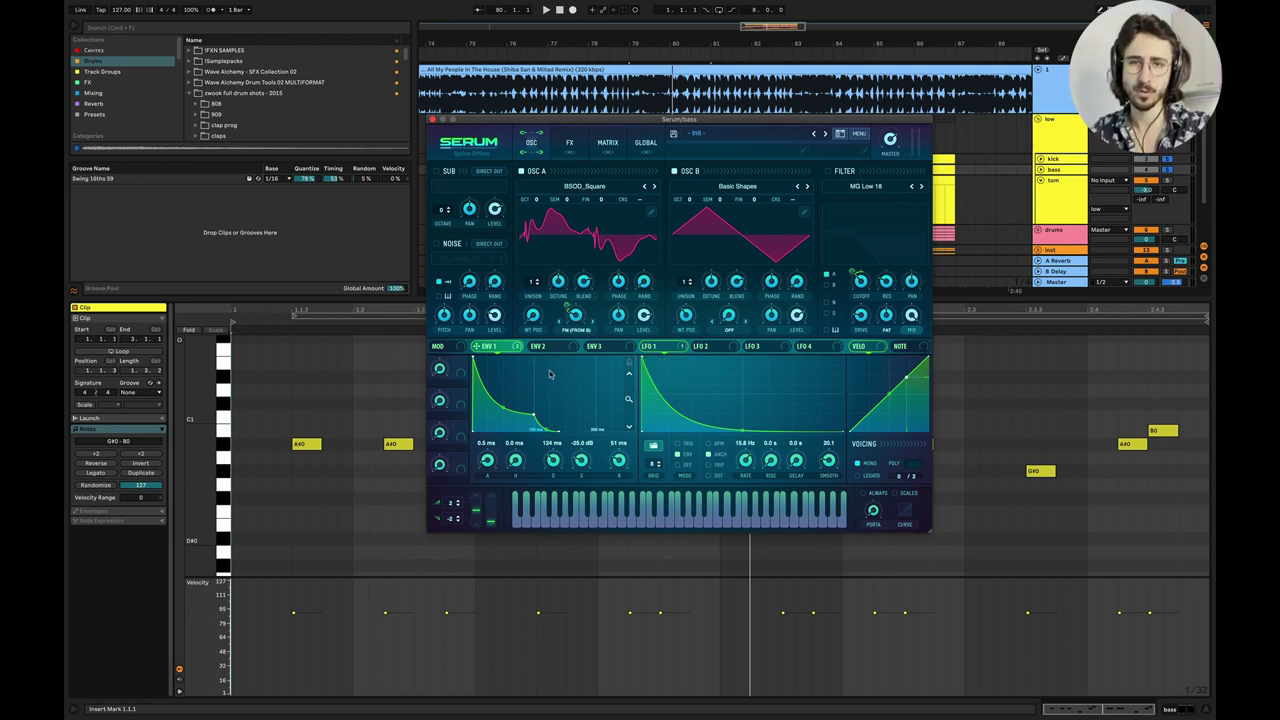
Turn on the noise oscillator with XF_KikAtk_27, viewing the Attacks_Kick samples, and enable the MG Low 18 filter.
click(436, 244)
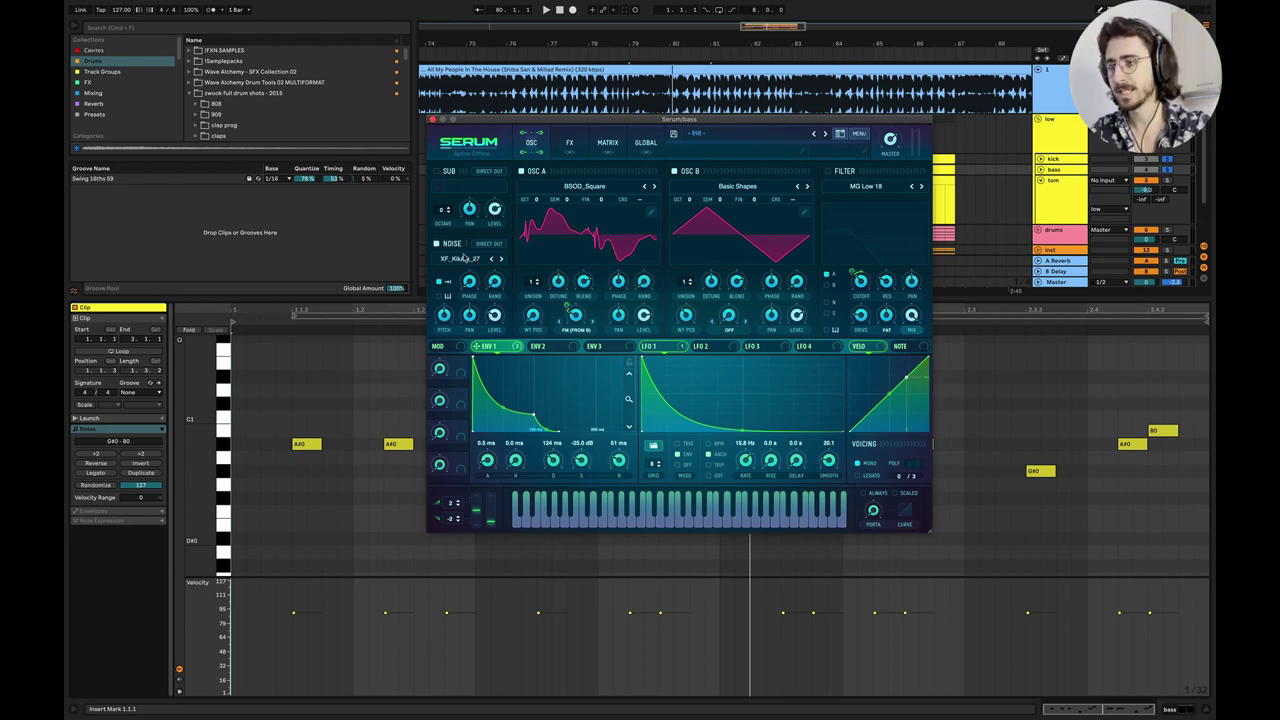
click(464, 258)
mouse_move(470, 282)
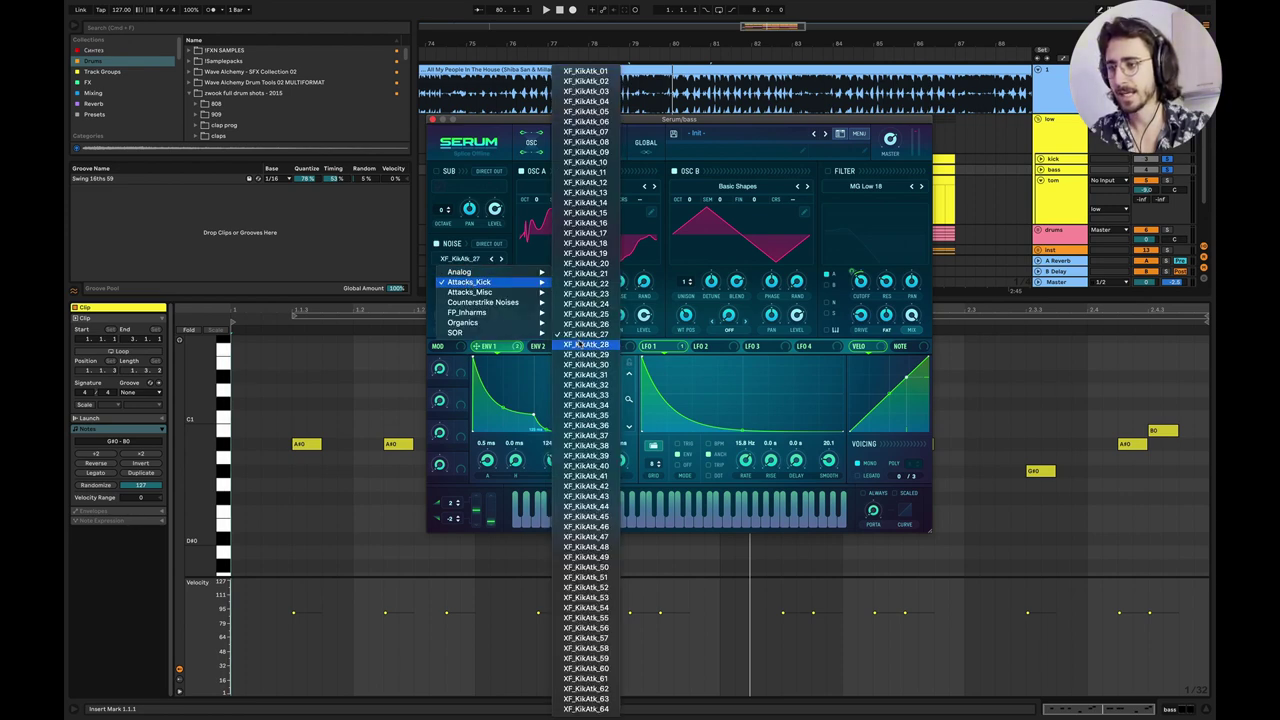
click(666, 297)
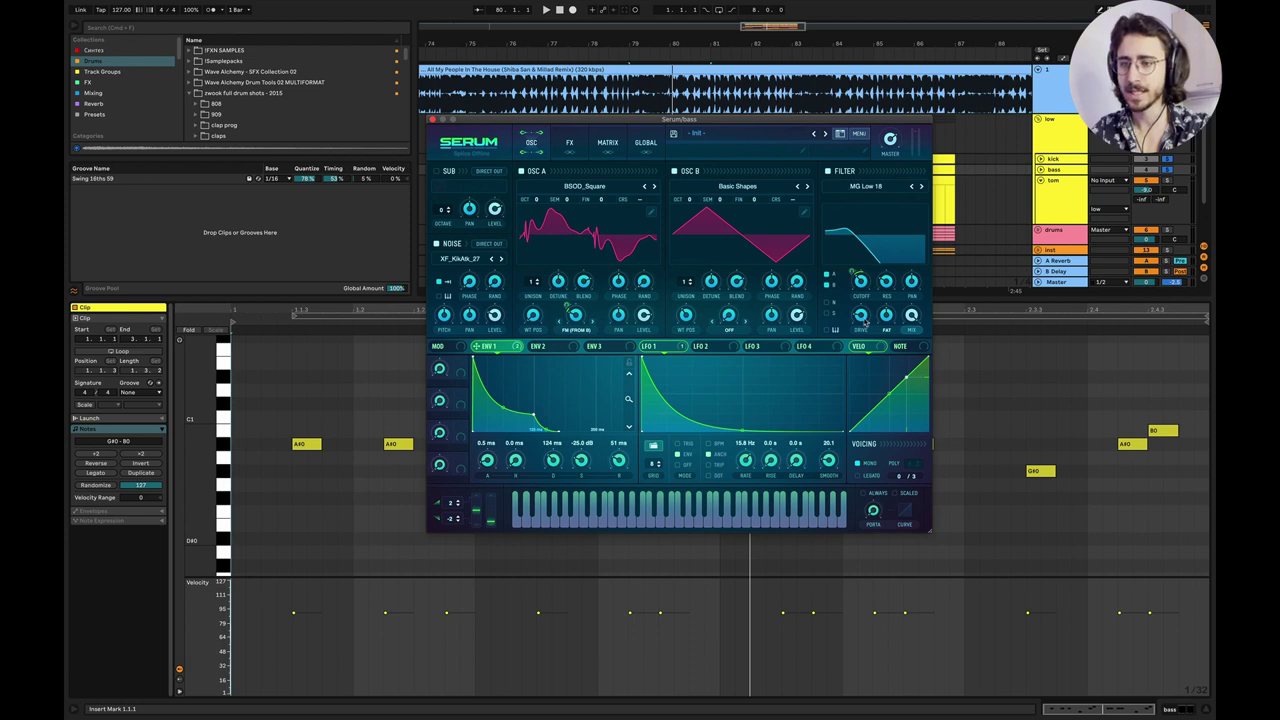
mouse_move(887, 316)
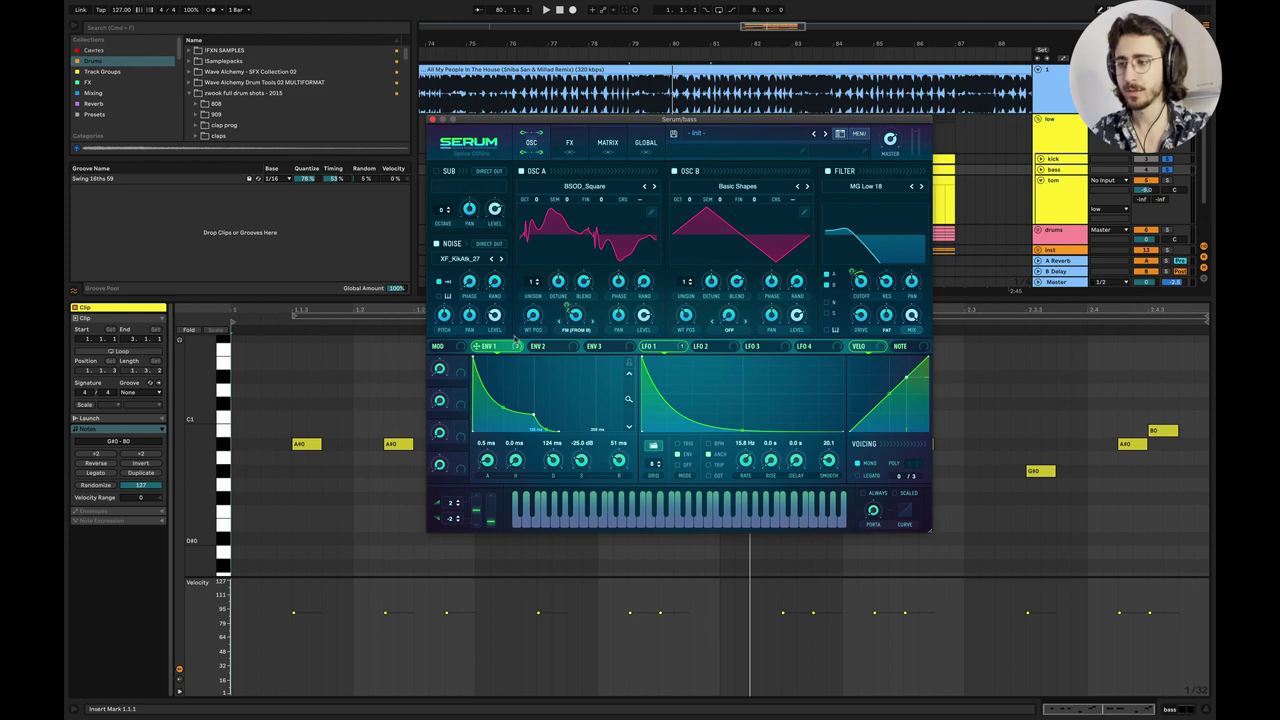
Play the loop from bar 79 to 81 and unsolo the kick track, leaving only the bass soloed.
click(957, 231)
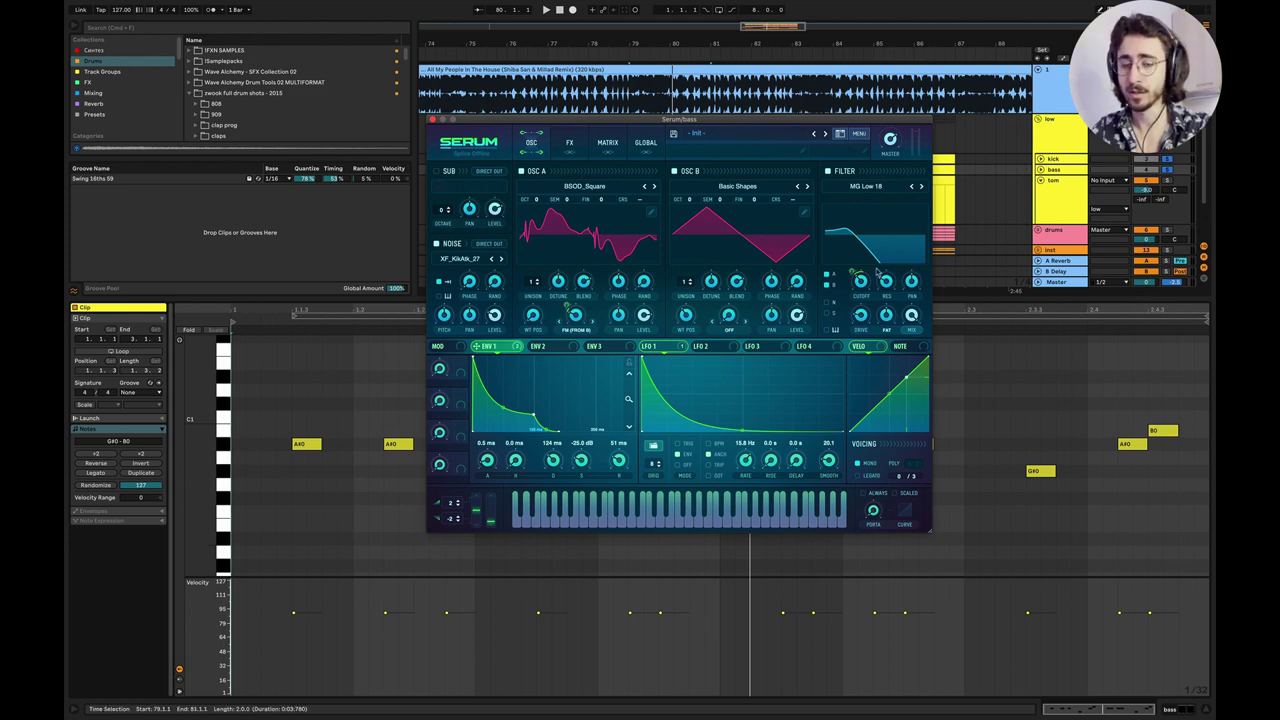
key(space)
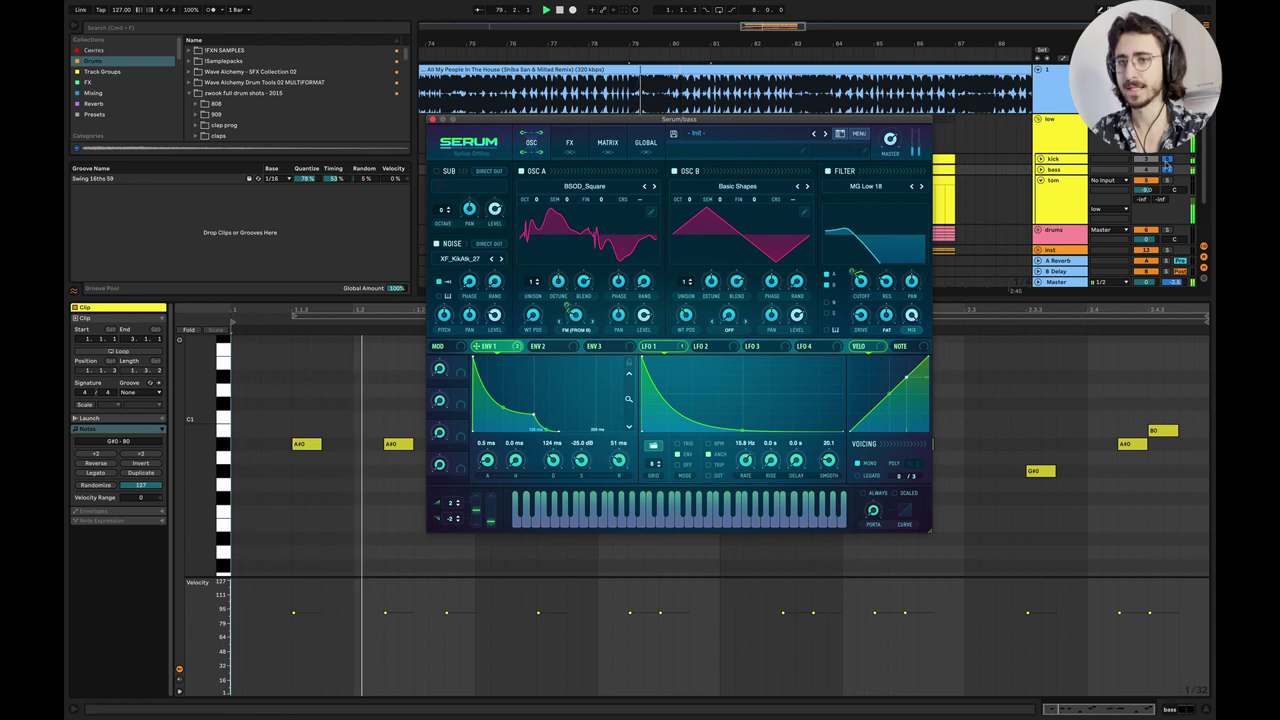
click(1168, 159)
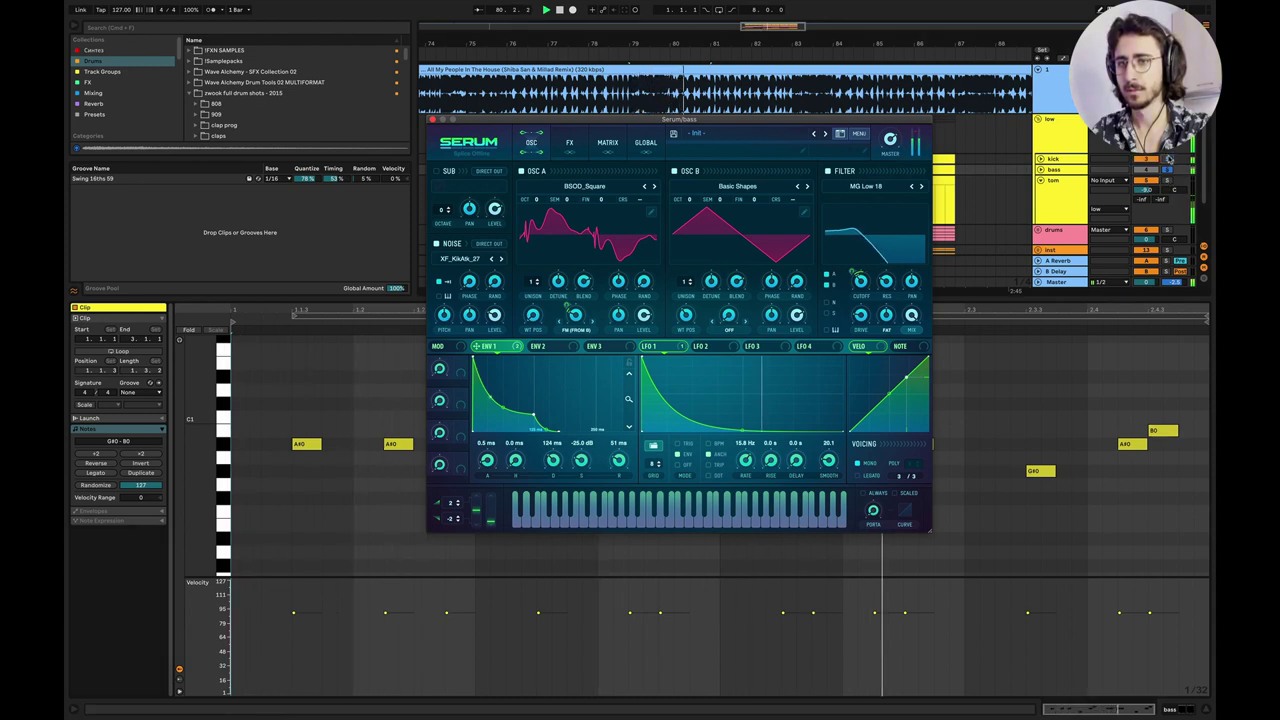
click(1169, 159)
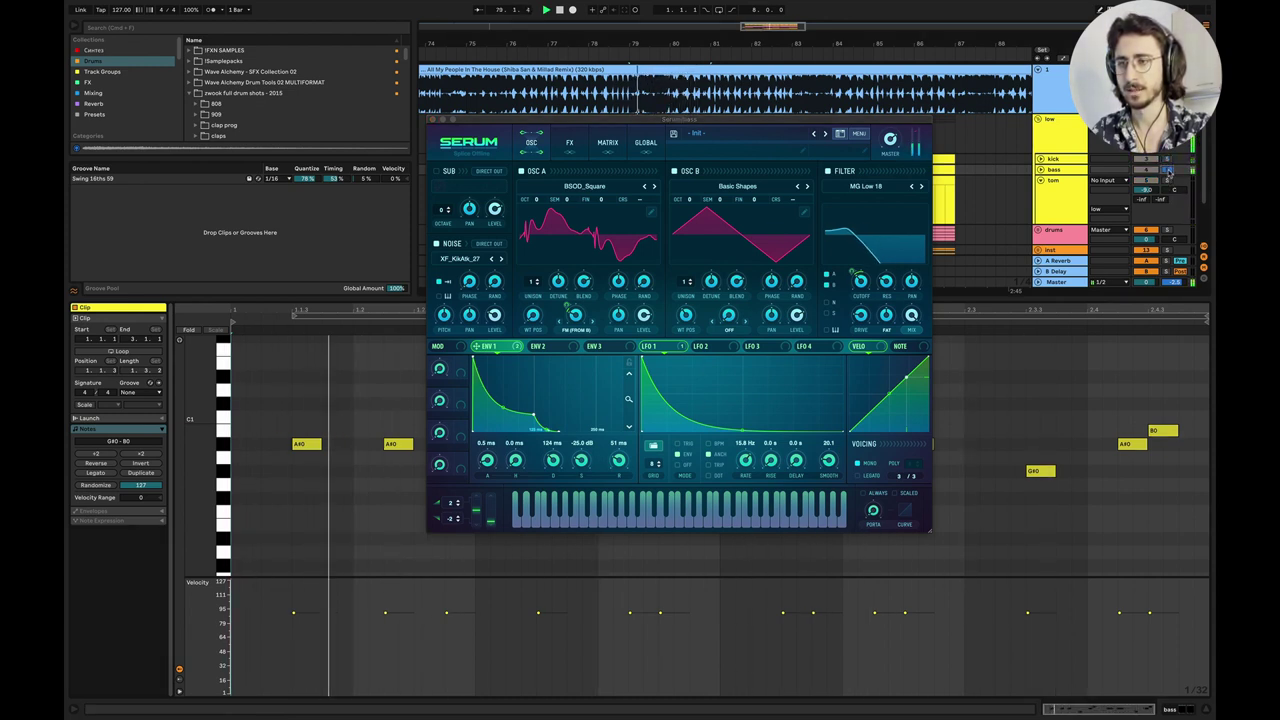
Toggle the noise oscillator off and back on during playback to compare the bass with and without its attack.
click(437, 244)
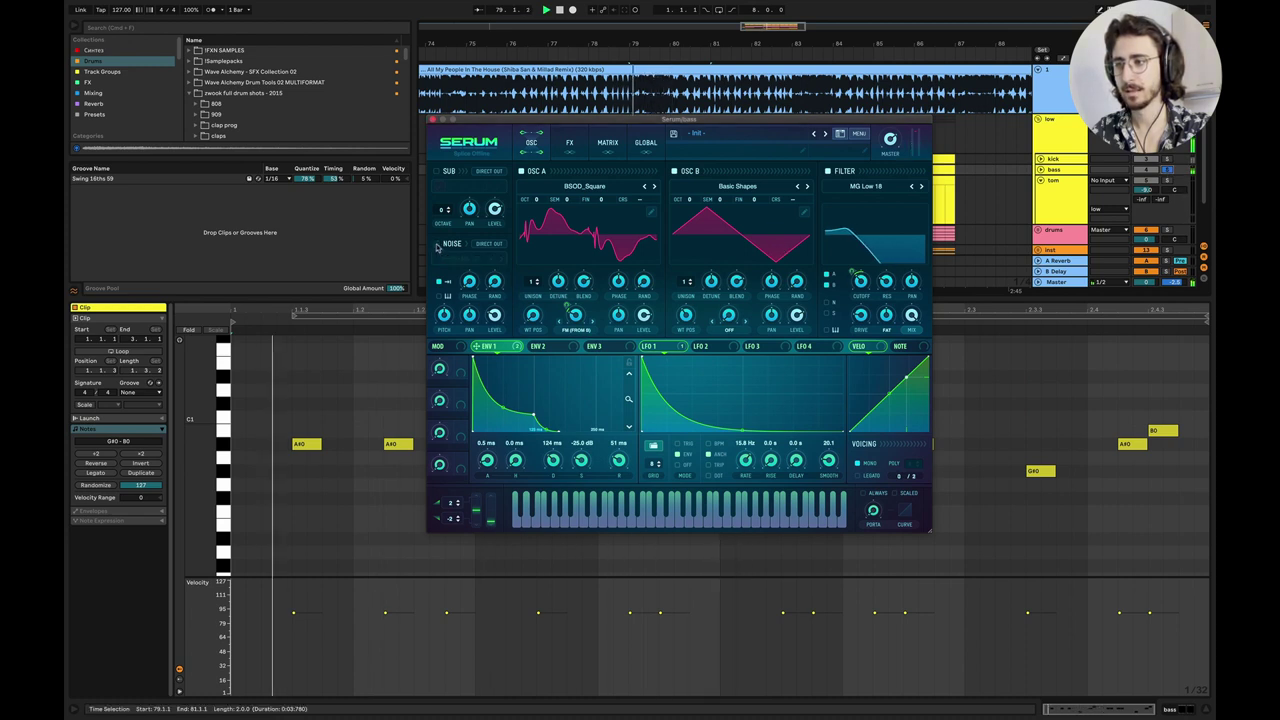
click(437, 244)
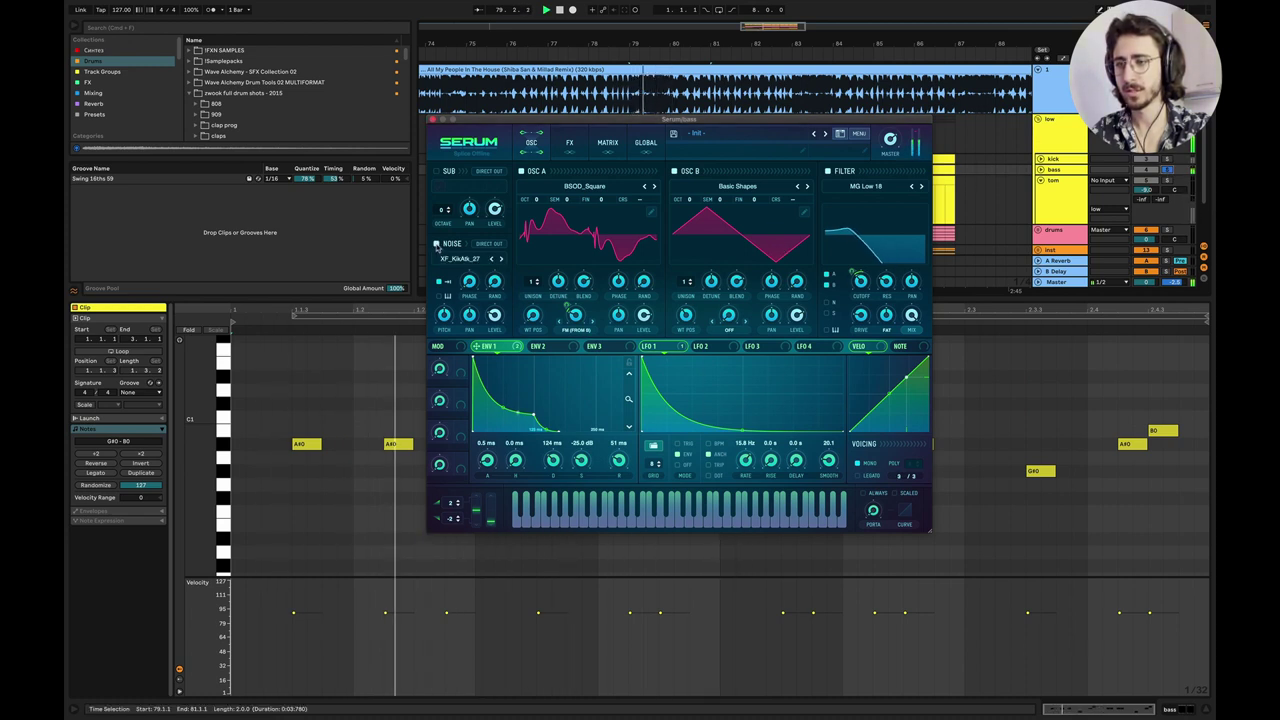
key(space)
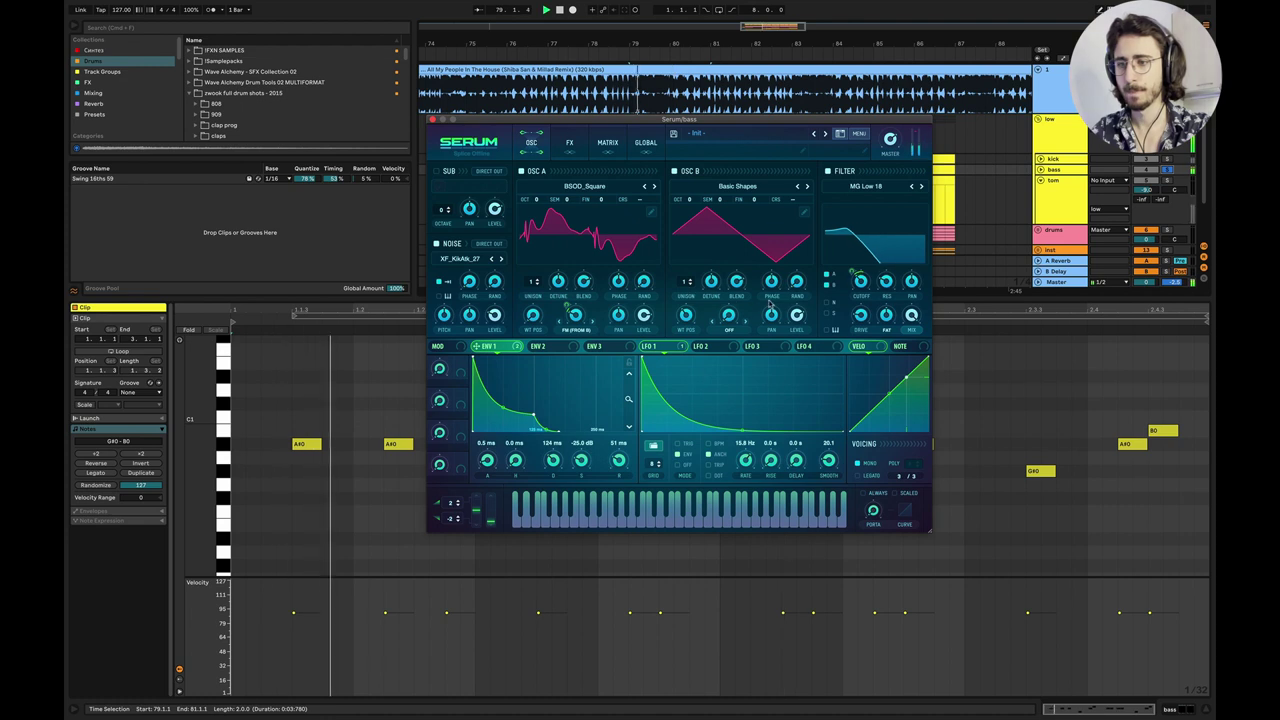
click(826, 303)
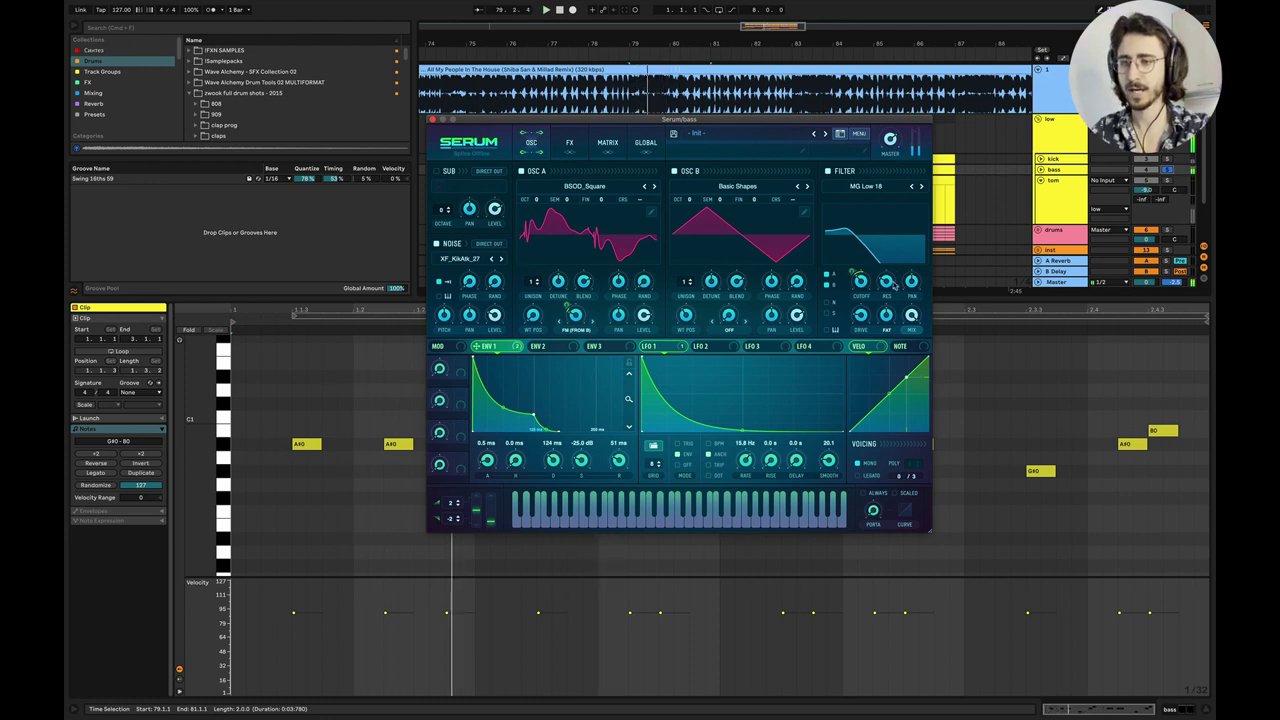
mouse_move(893, 286)
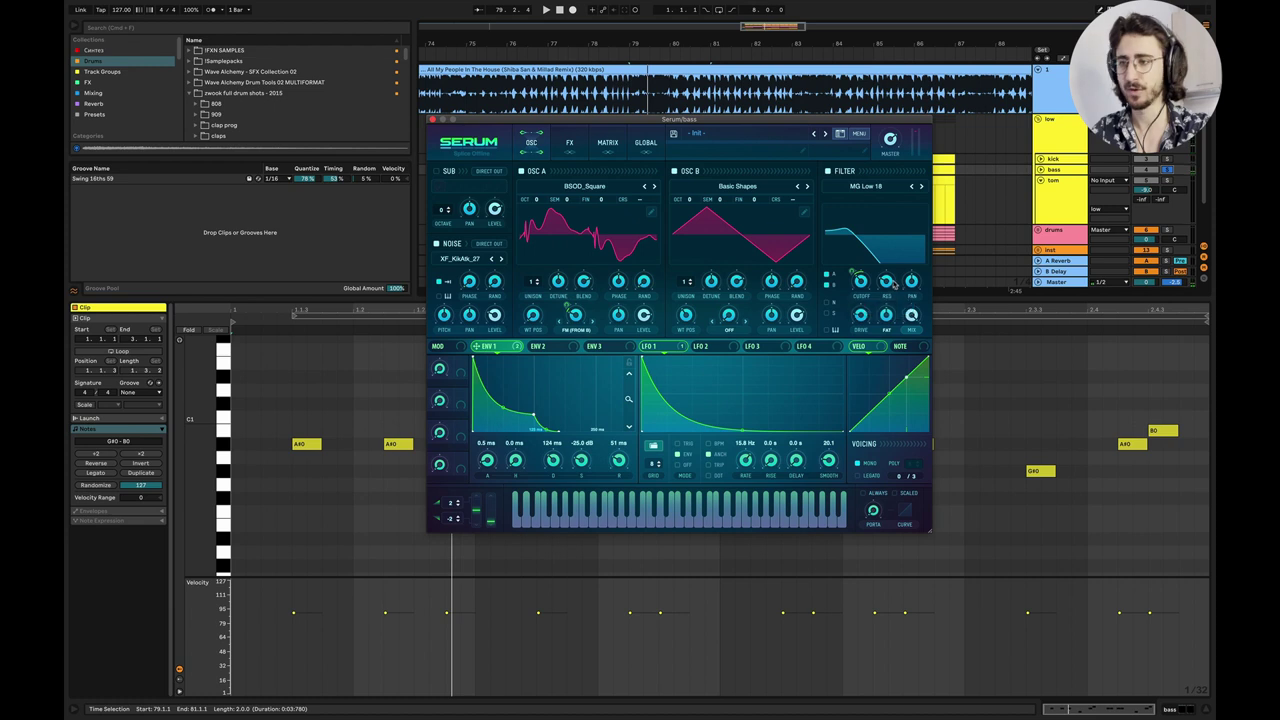
Remove the bypass from LFO 1's Mast.Tun routing in the modulation matrix and play the bass, showing LFO 1.
click(568, 141)
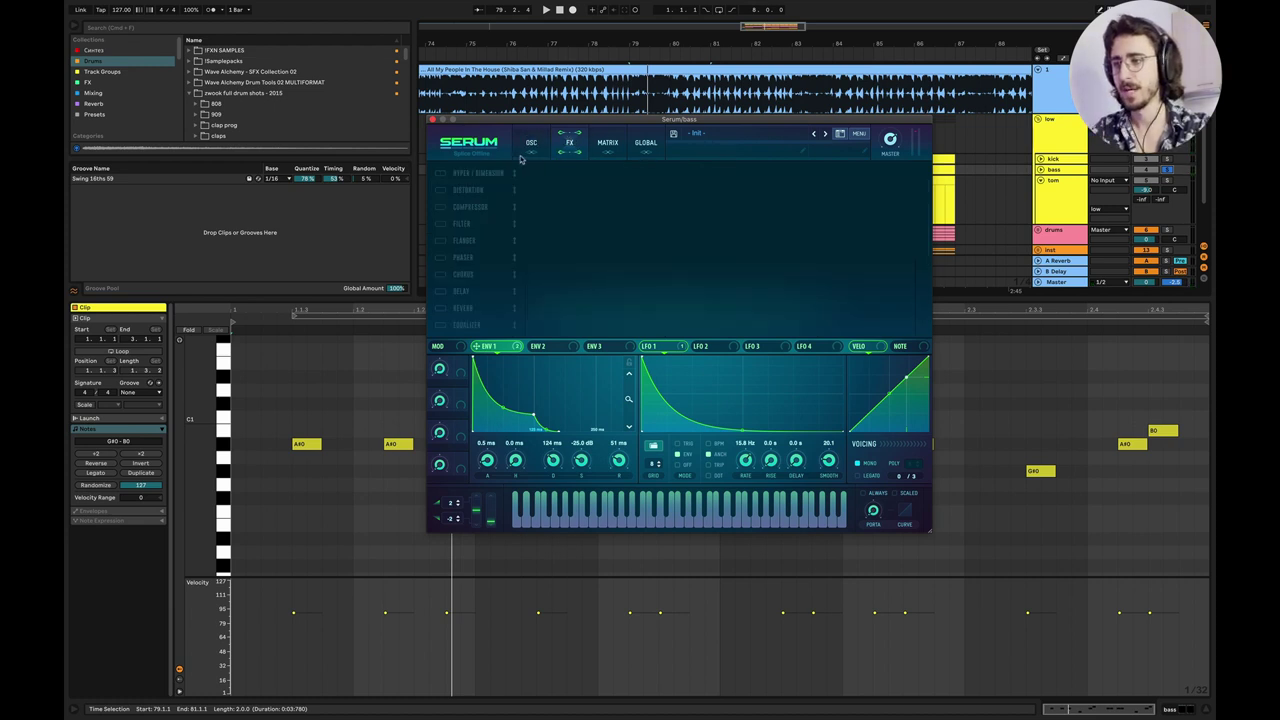
click(522, 158)
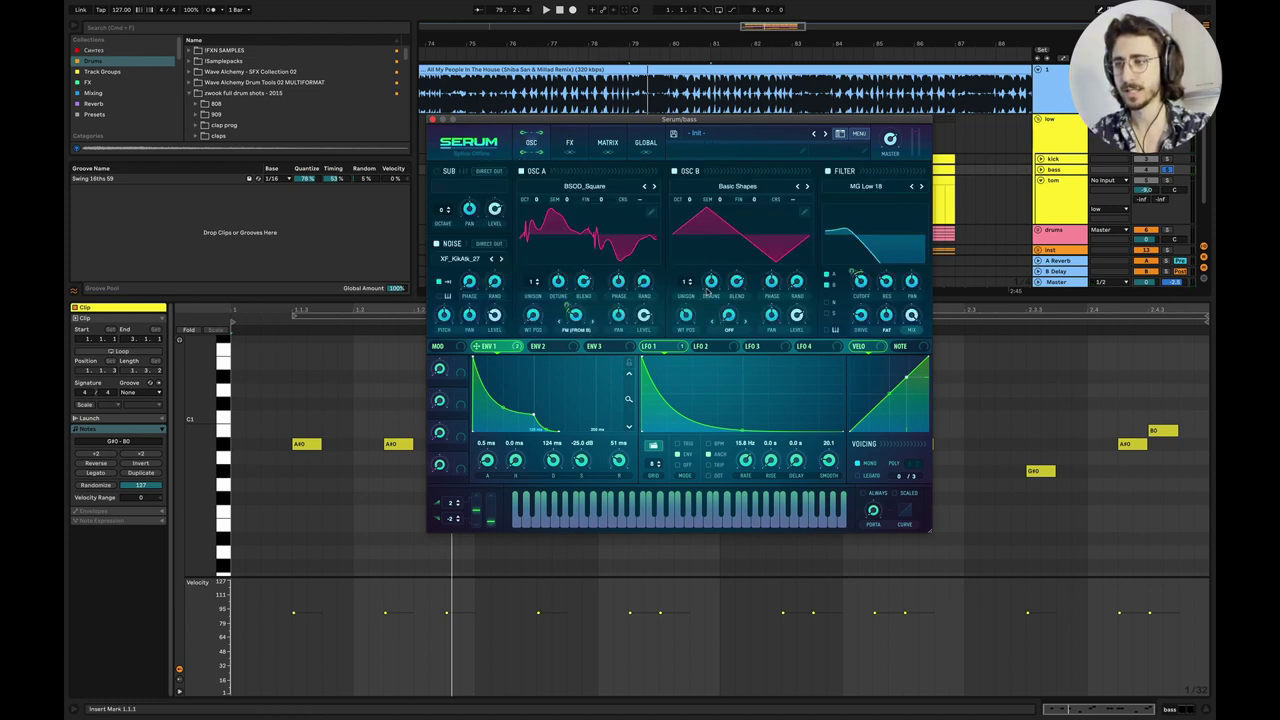
click(607, 143)
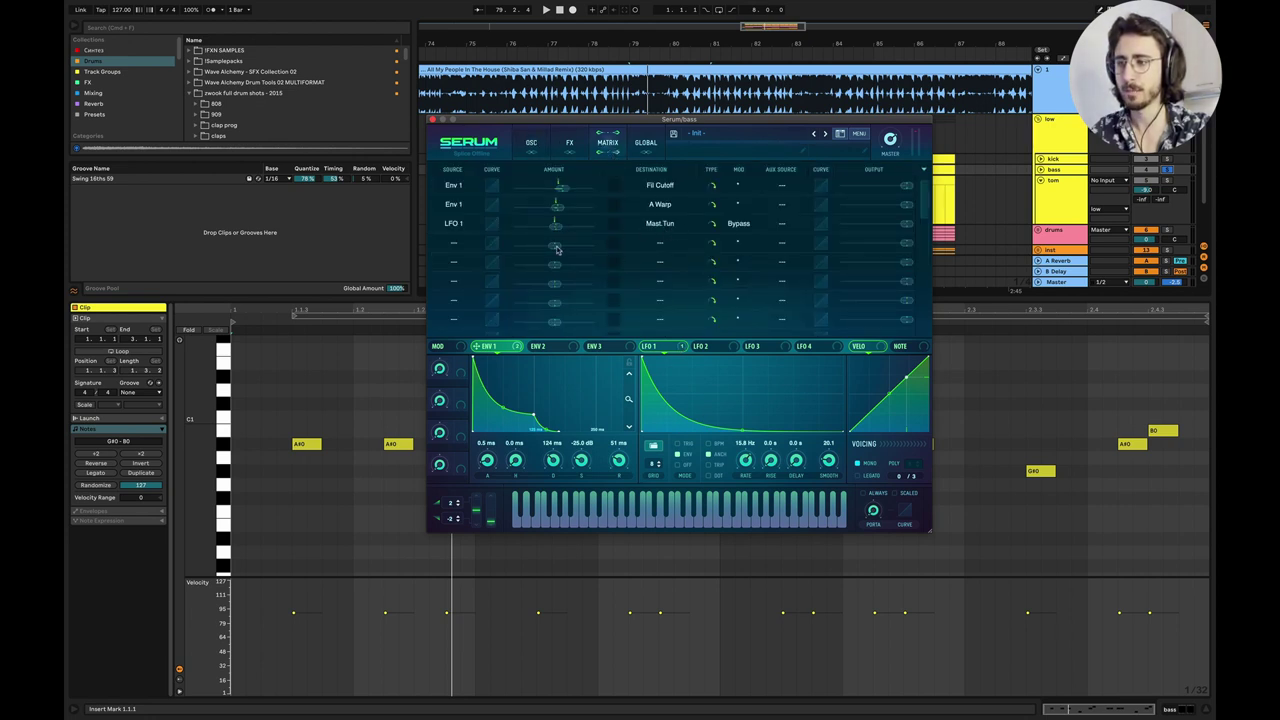
click(748, 223)
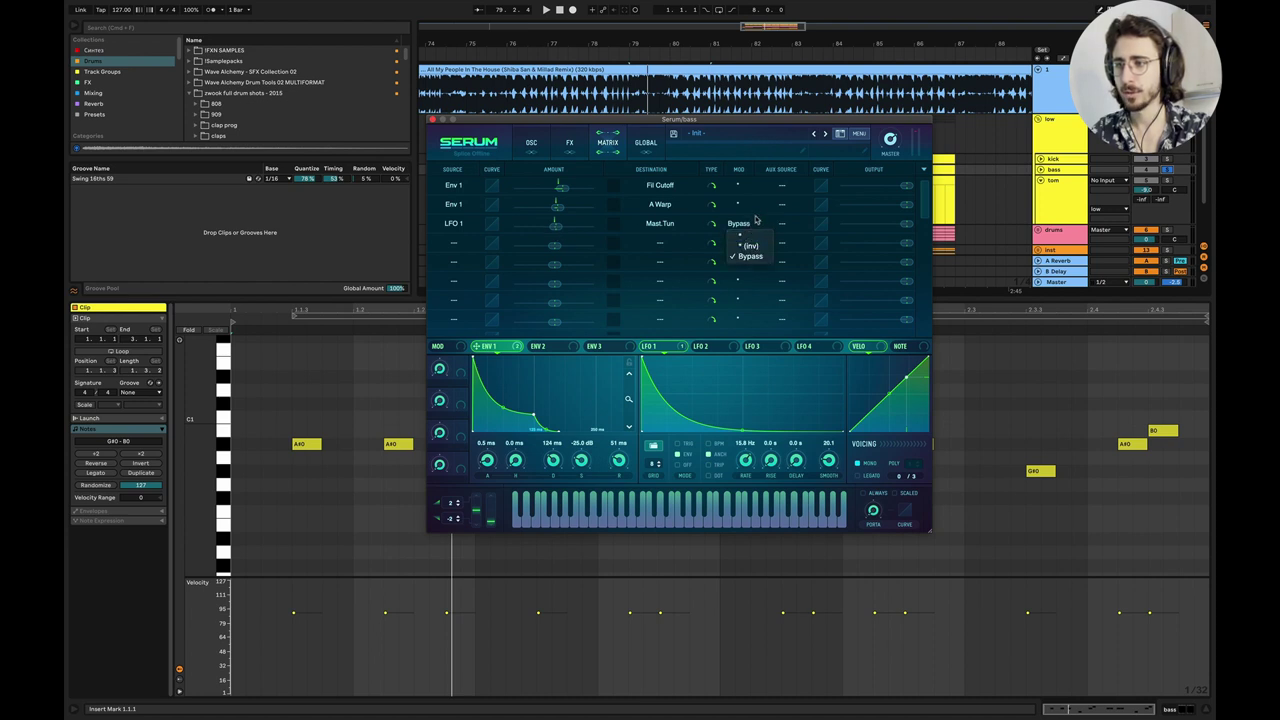
click(746, 235)
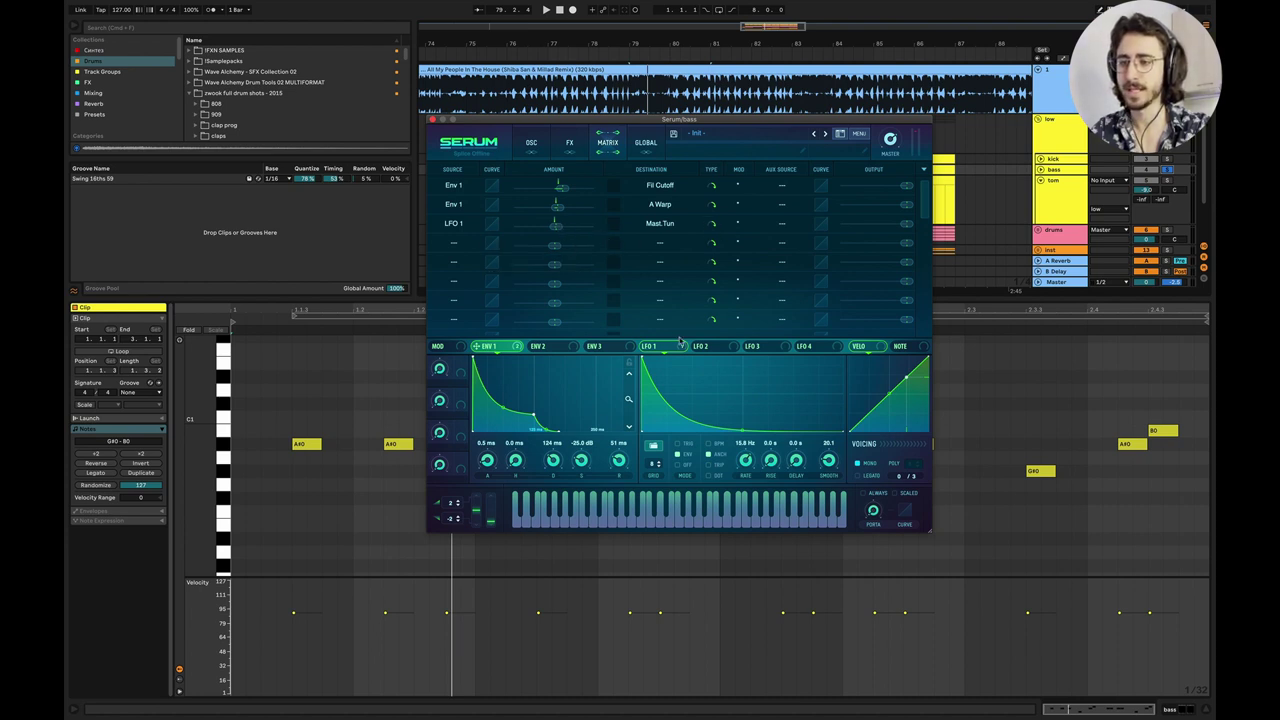
key(space)
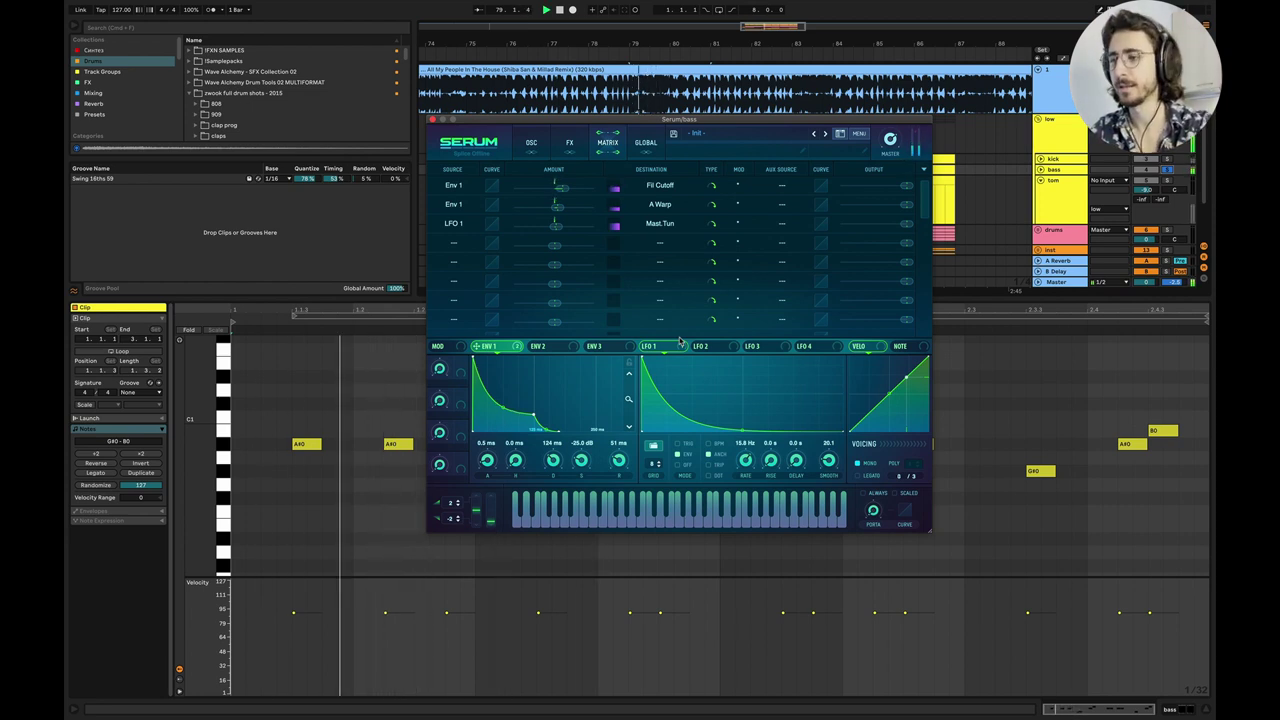
click(679, 344)
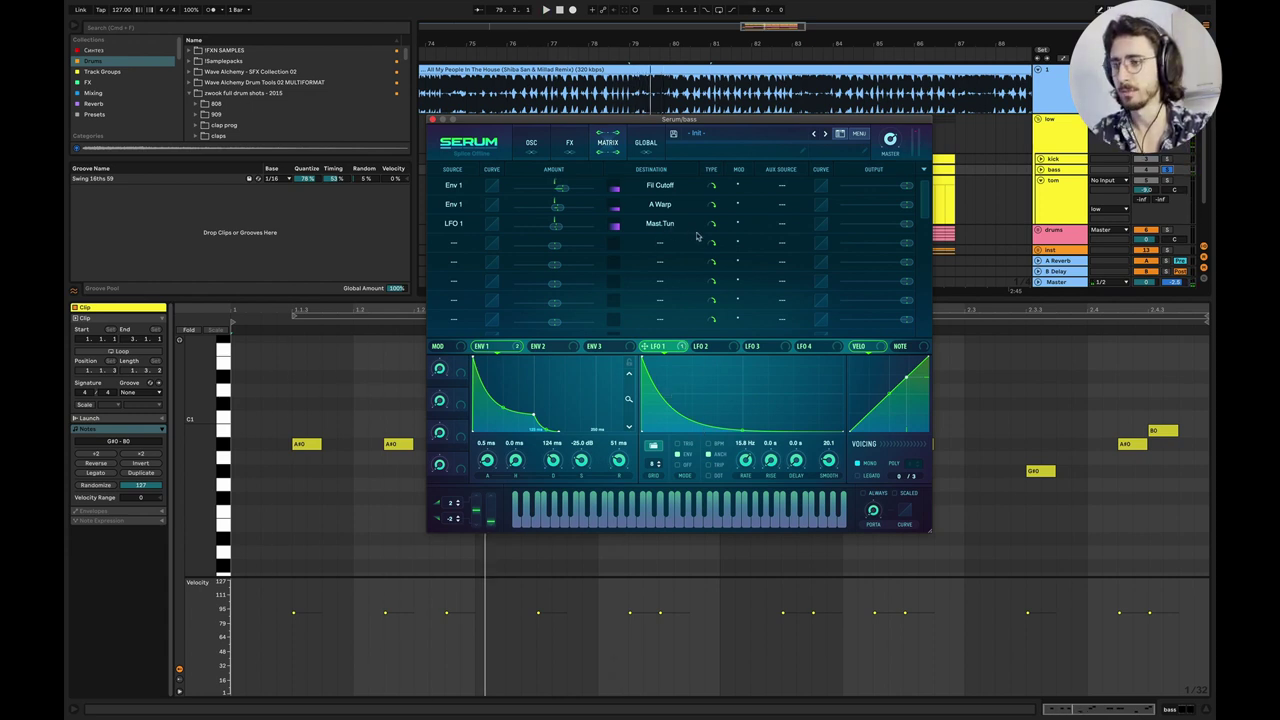
Enable the Tube Distortion effect on the bass patch and adjust its drive slightly during playback.
click(531, 142)
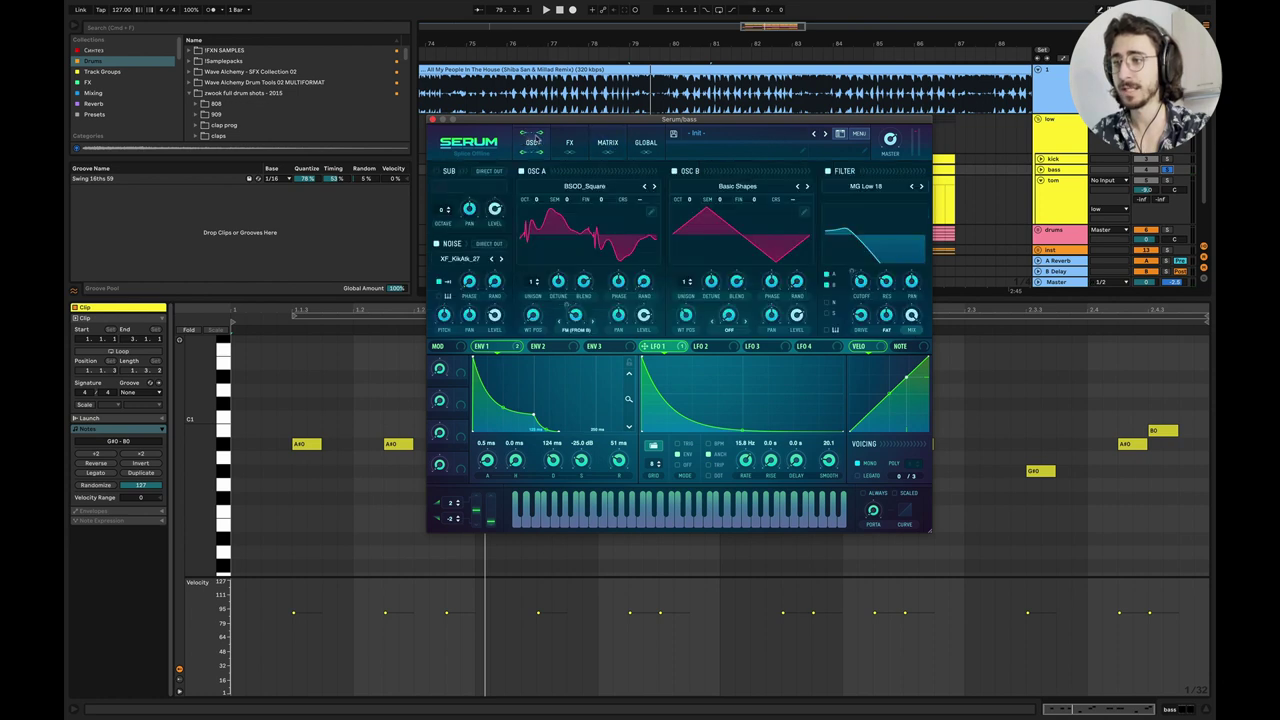
click(607, 142)
click(569, 142)
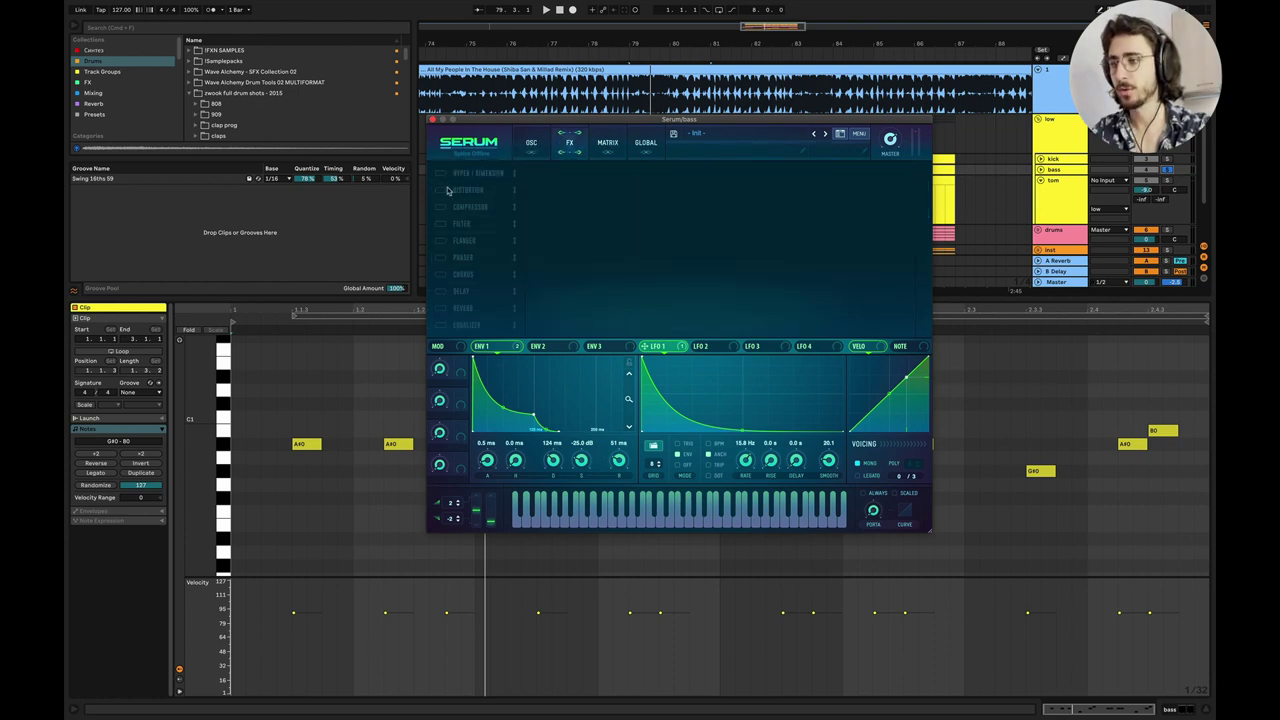
click(447, 190)
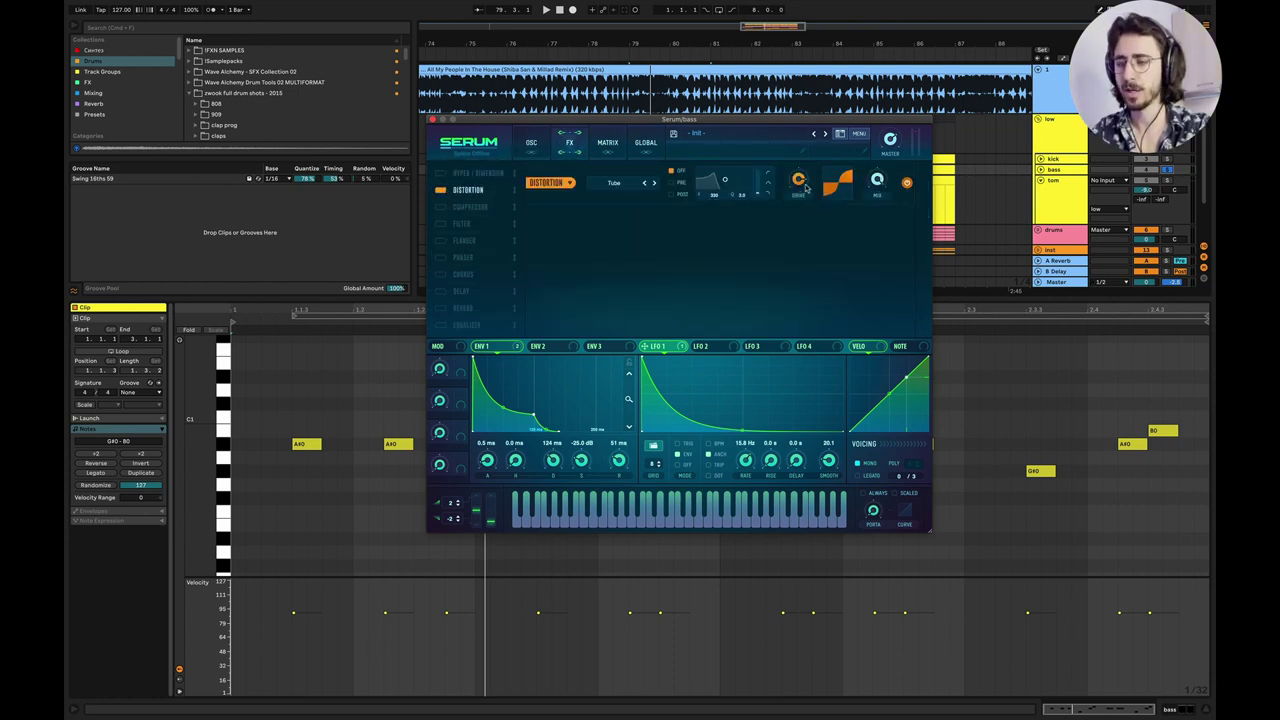
key(space)
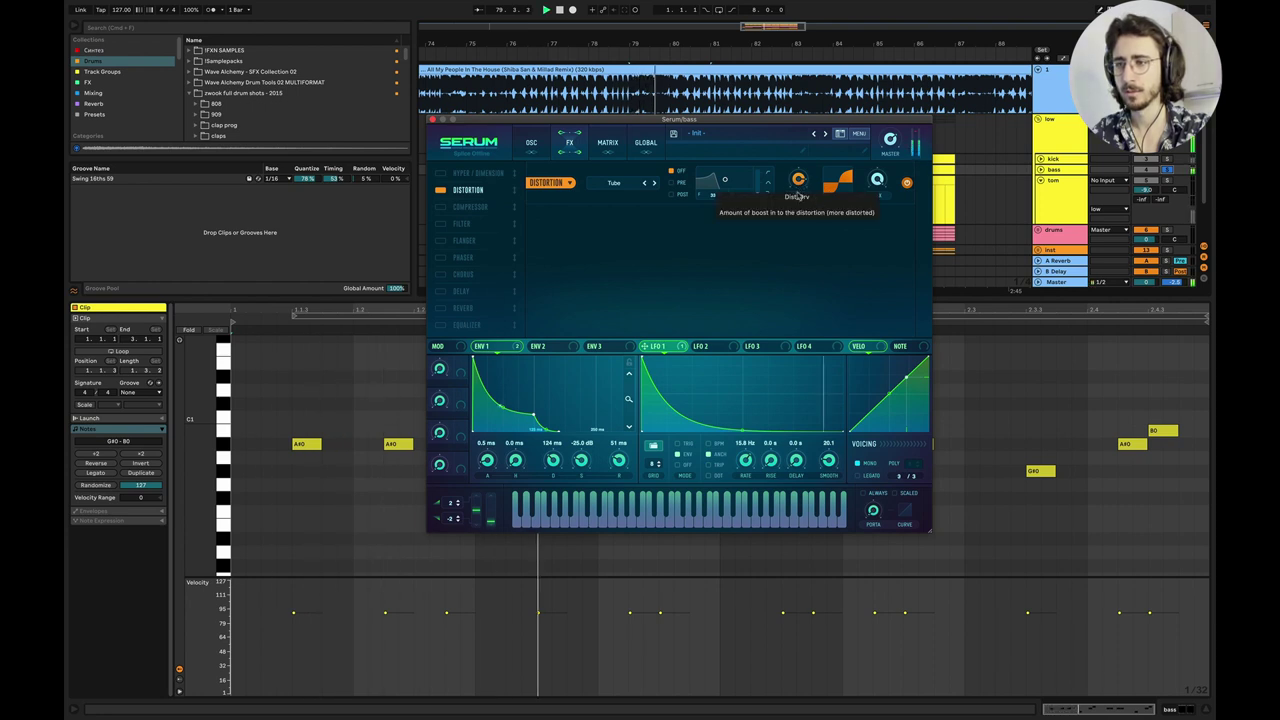
mouse_move(799, 186)
mouse_down()
mouse_move(790, 175)
mouse_move(790, 187)
mouse_up()
key(space)
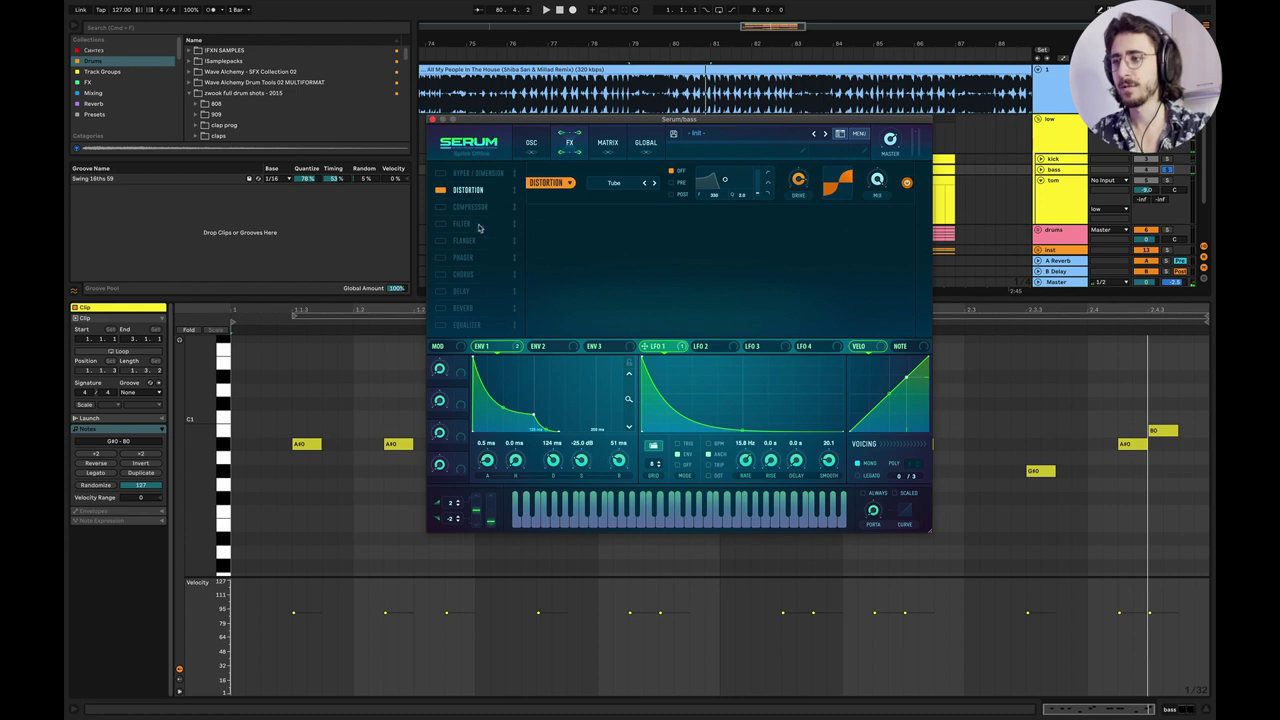
Enable the Compressor effect on the bass patch and set its release to about 108 ms during playback.
click(442, 208)
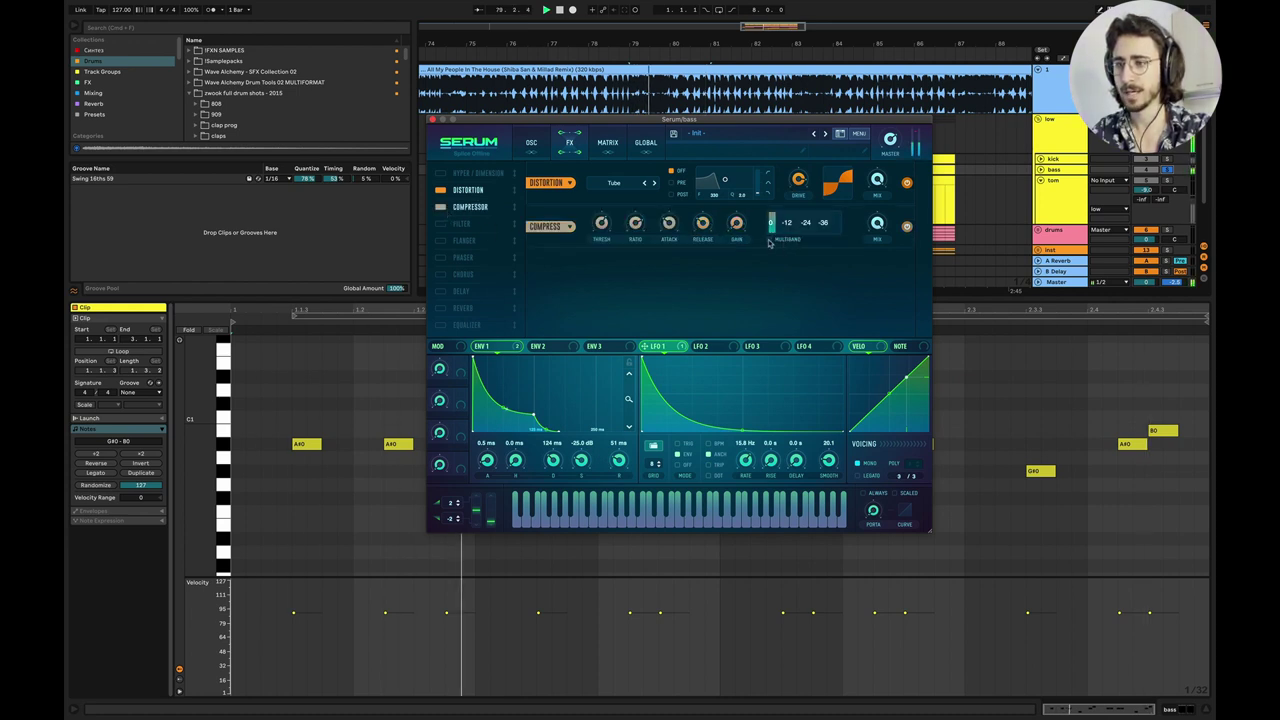
key(space)
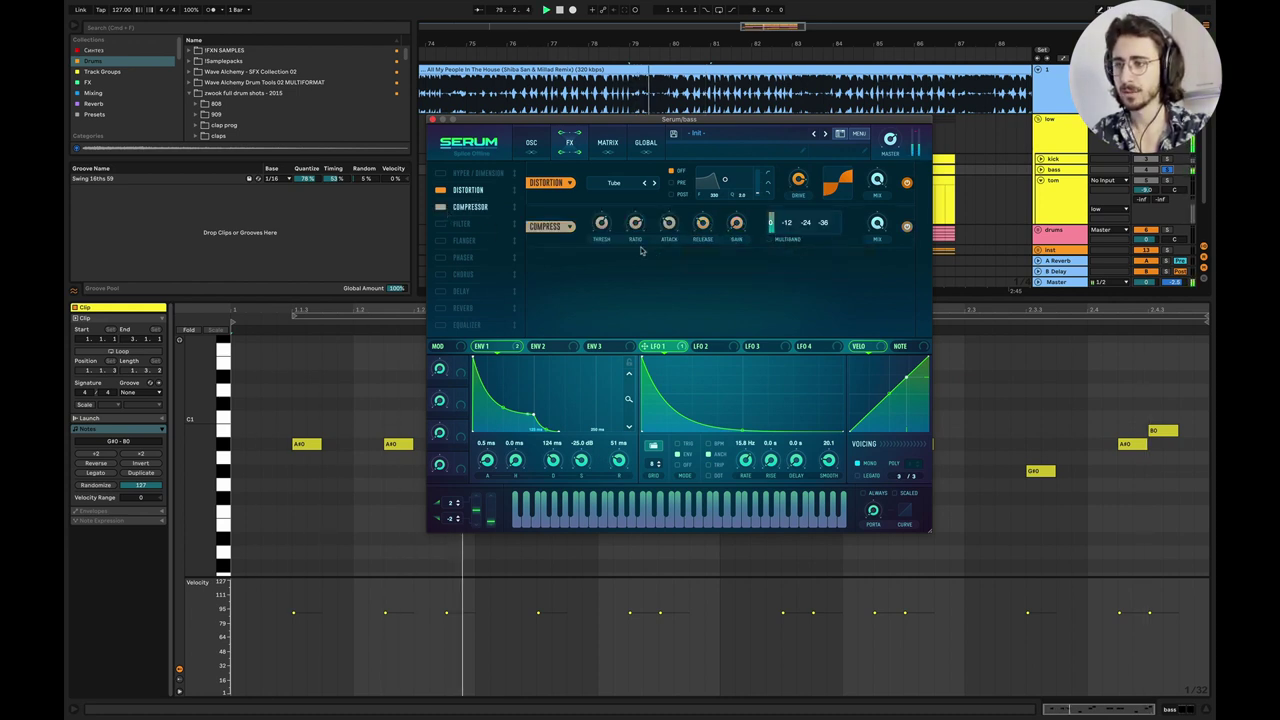
mouse_move(639, 232)
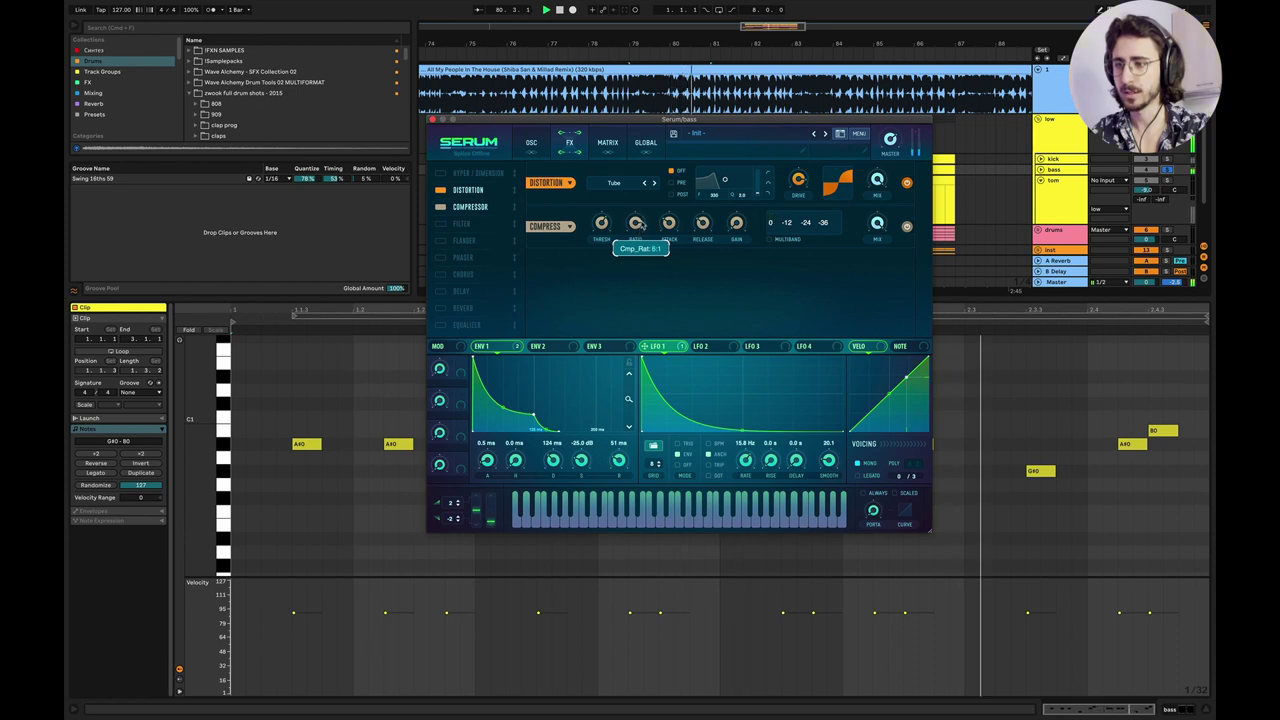
mouse_move(680, 226)
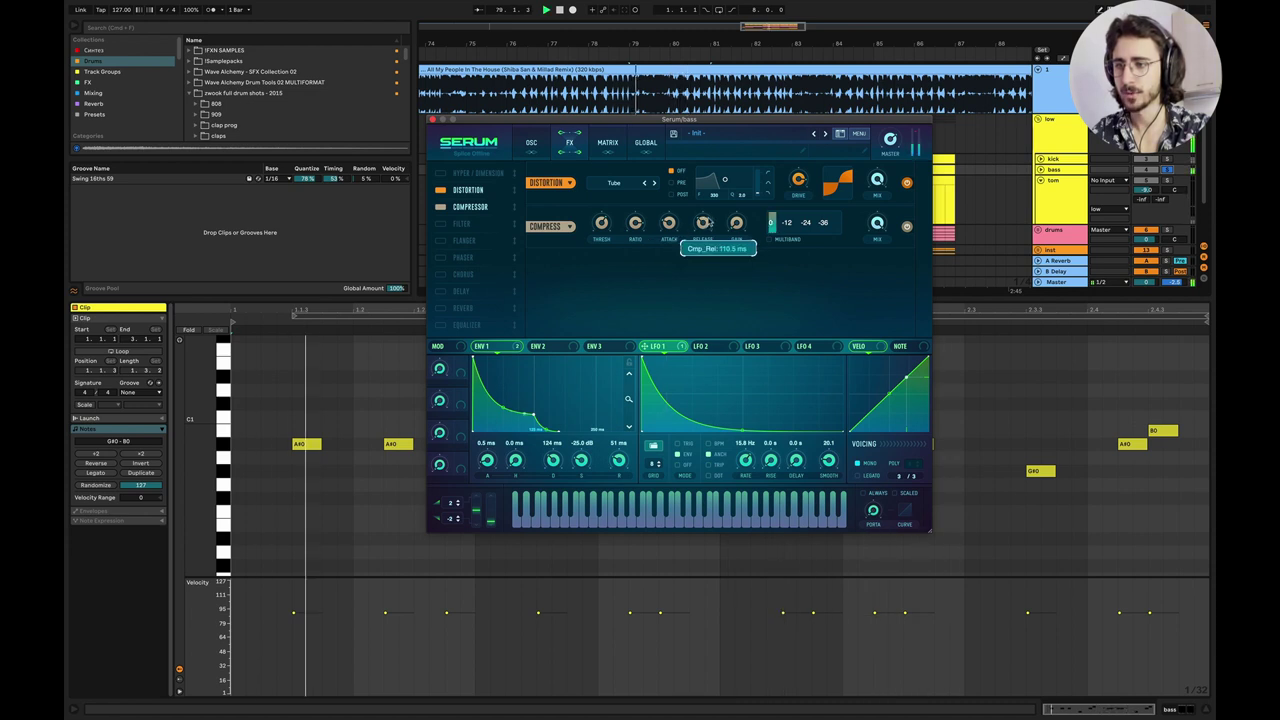
drag(707, 224, 707, 226)
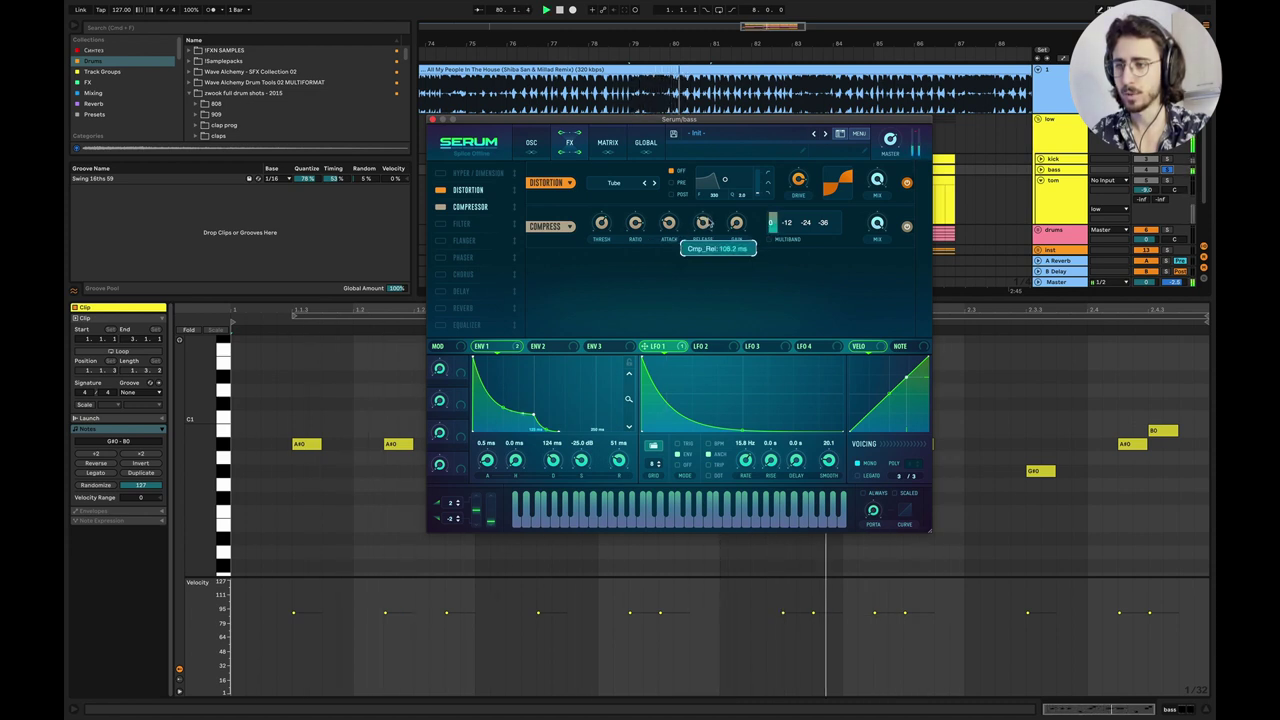
key(space)
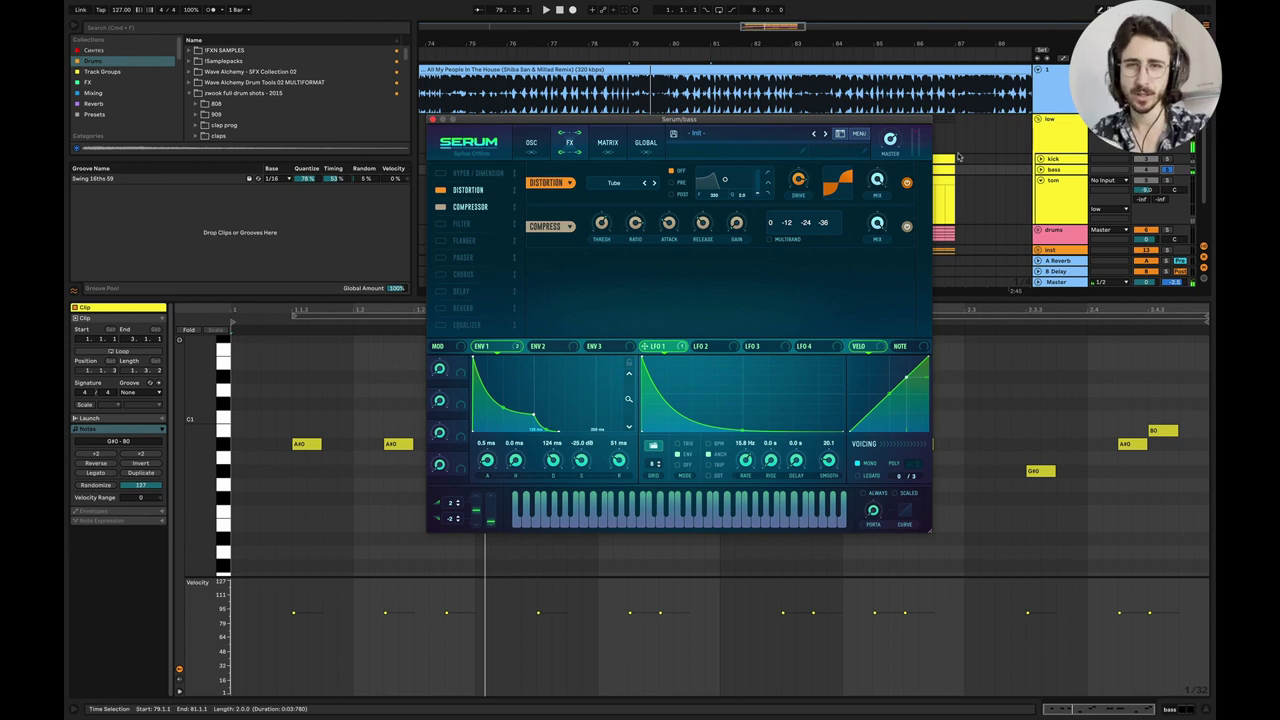
Enable the MG Low 6 Filter effect on the bass patch, audition it briefly and close the synth window.
click(441, 224)
mouse_move(690, 275)
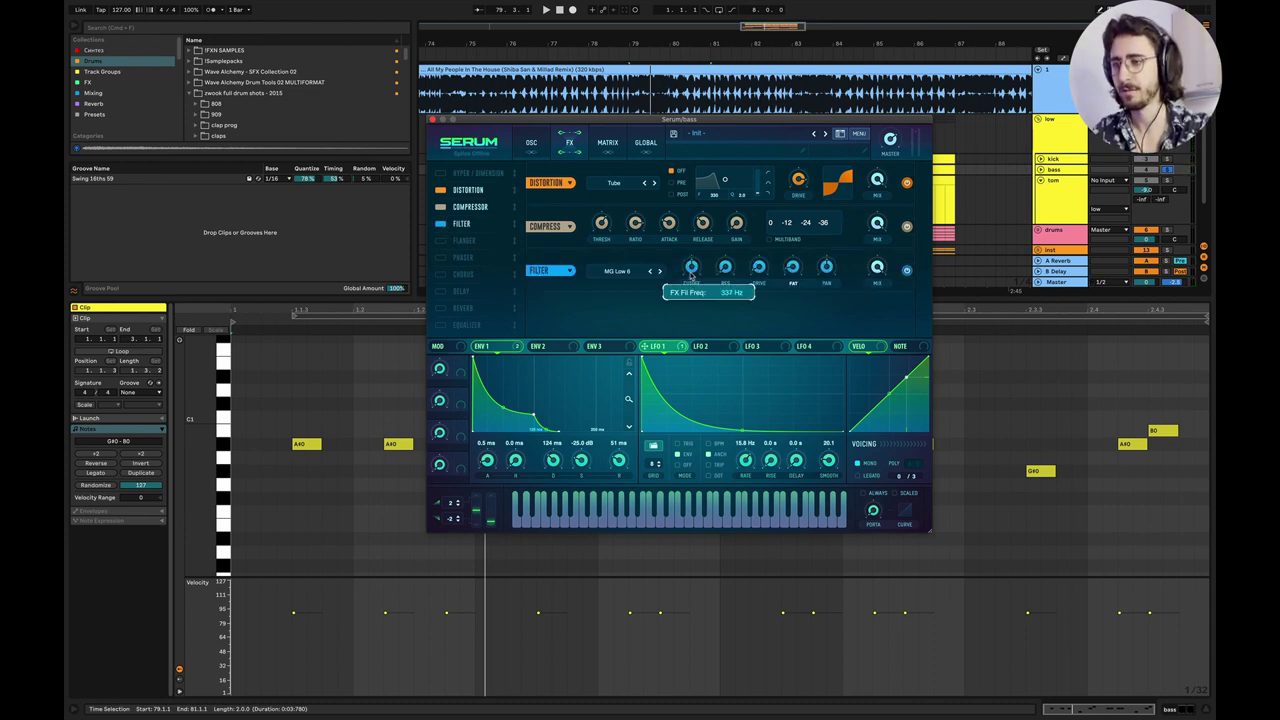
key(space)
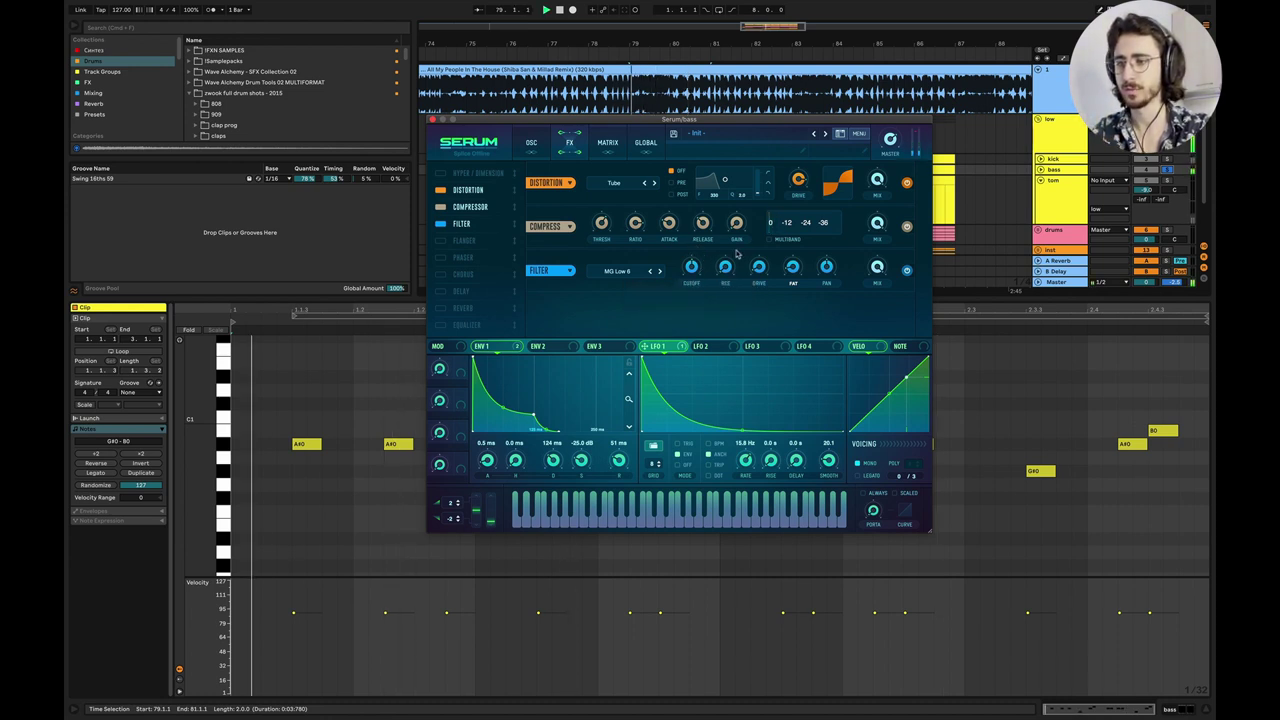
key(space)
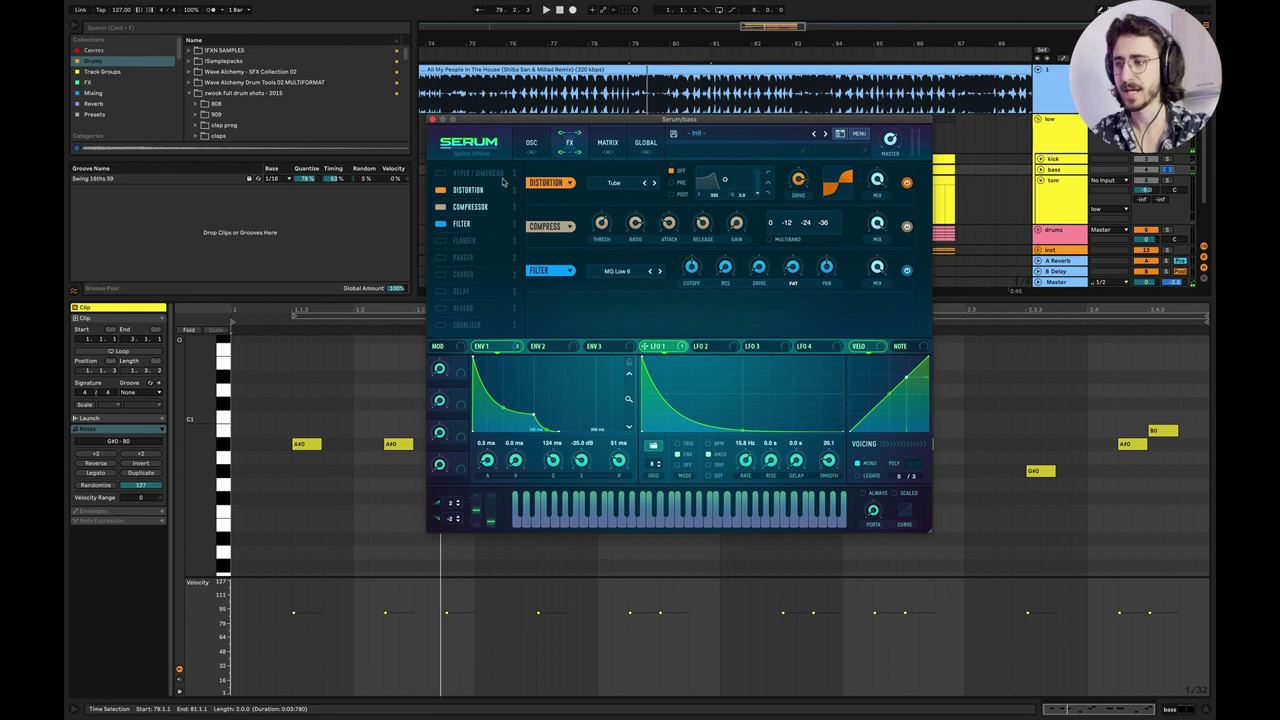
click(433, 119)
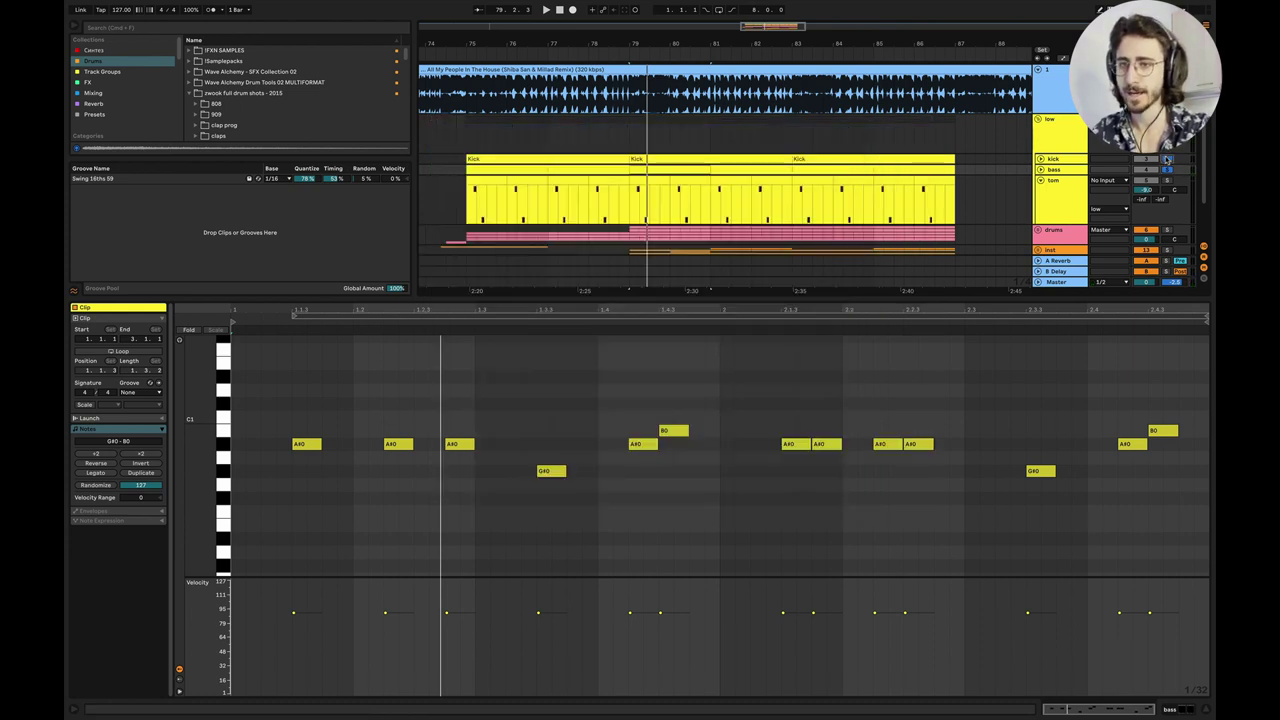
Play the soloed kick and bass together and reopen the bass patch's effects to review the compressor's release and attack.
key(space)
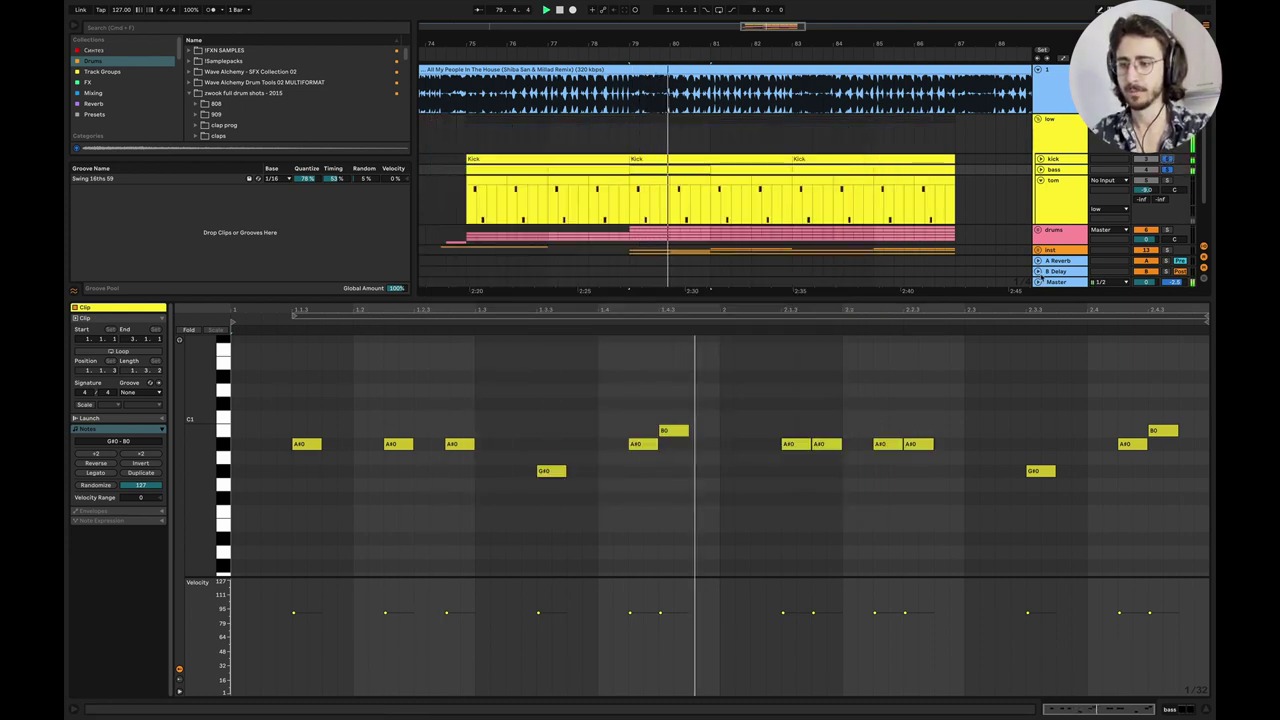
click(1040, 169)
key(shift+Tab)
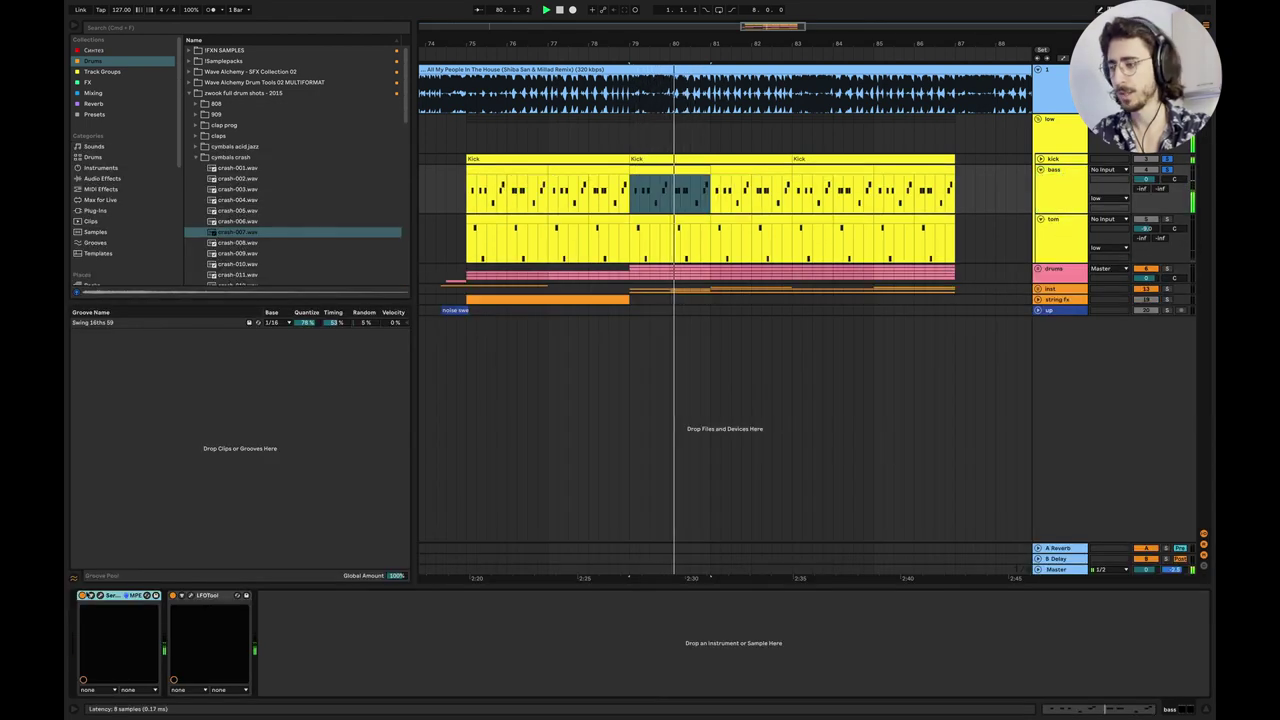
click(100, 595)
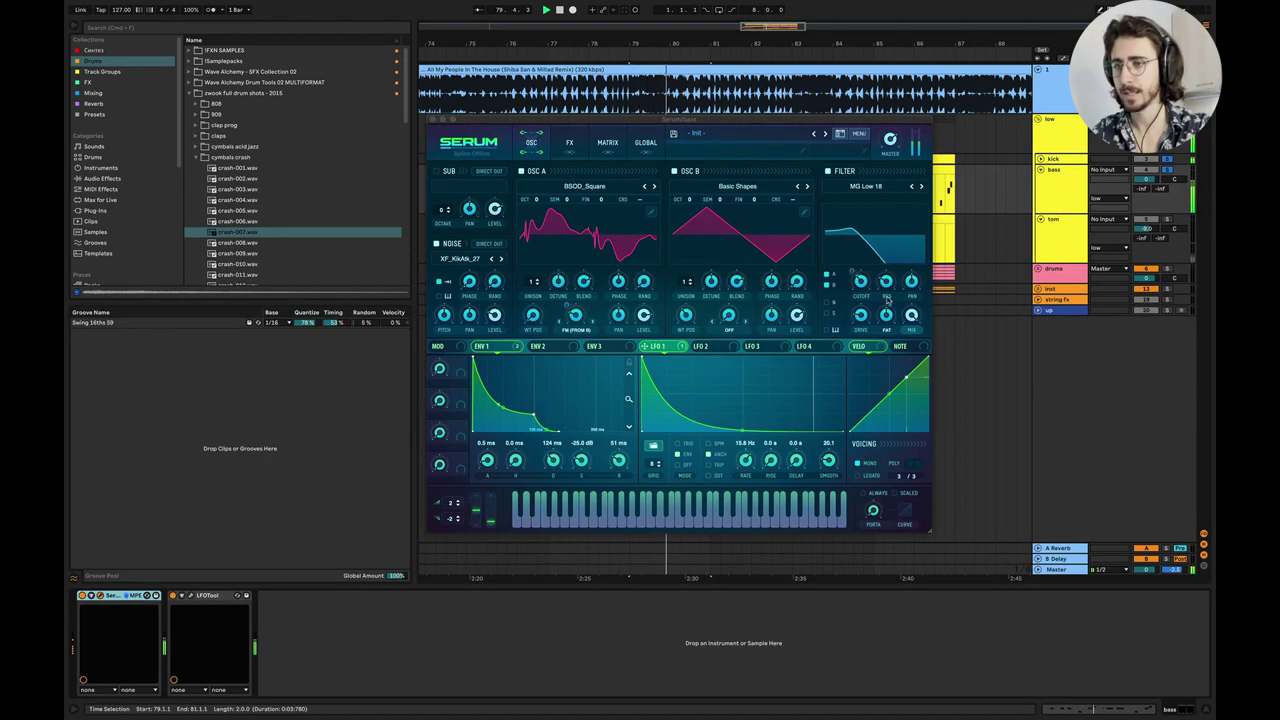
click(570, 146)
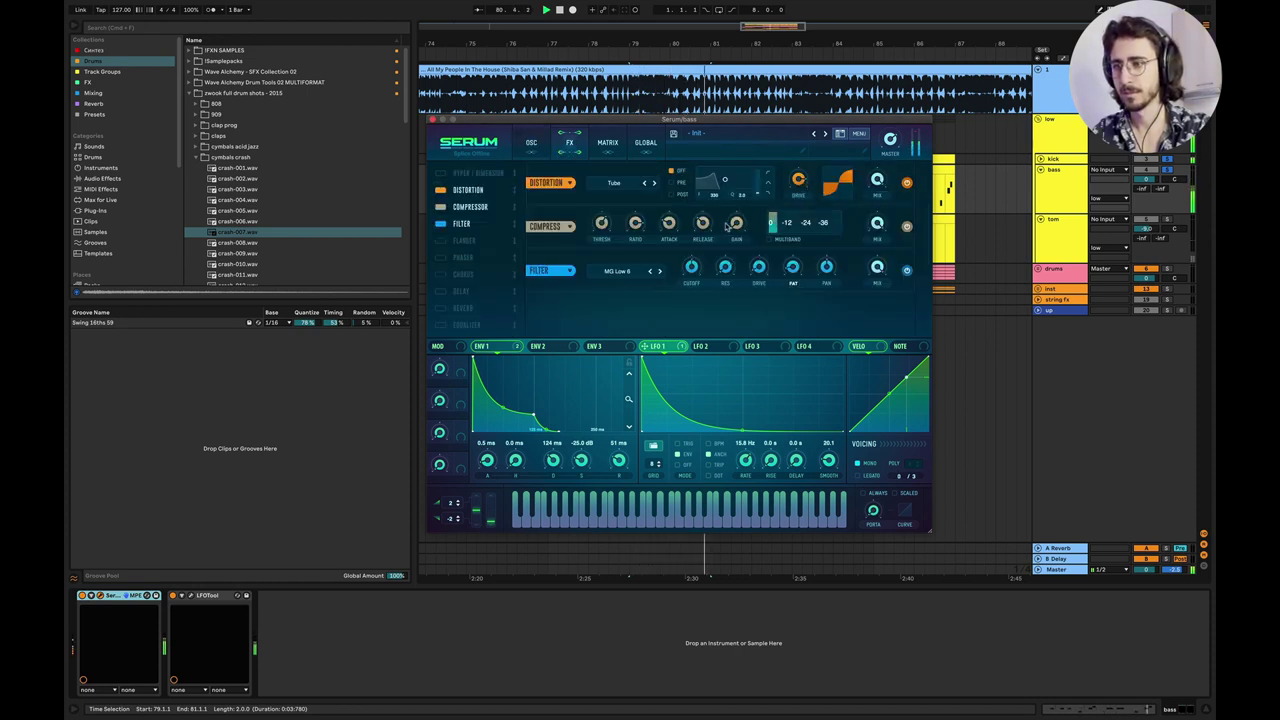
mouse_move(708, 244)
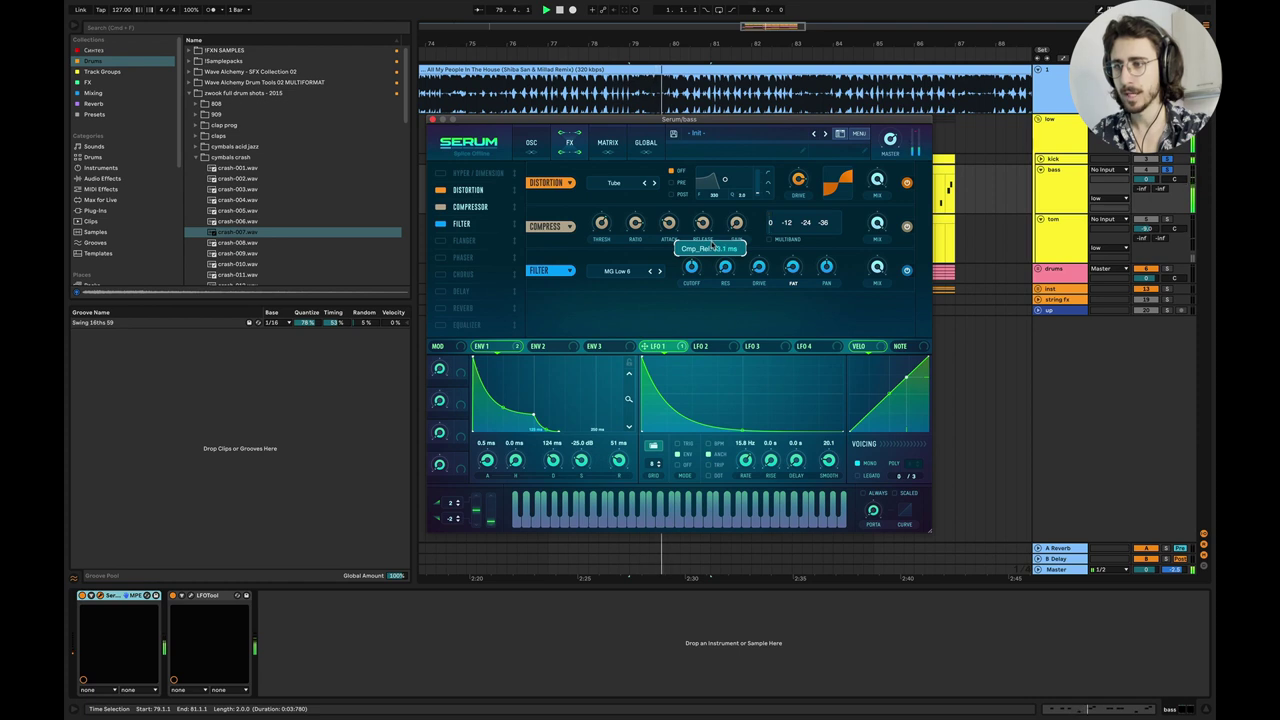
mouse_move(669, 225)
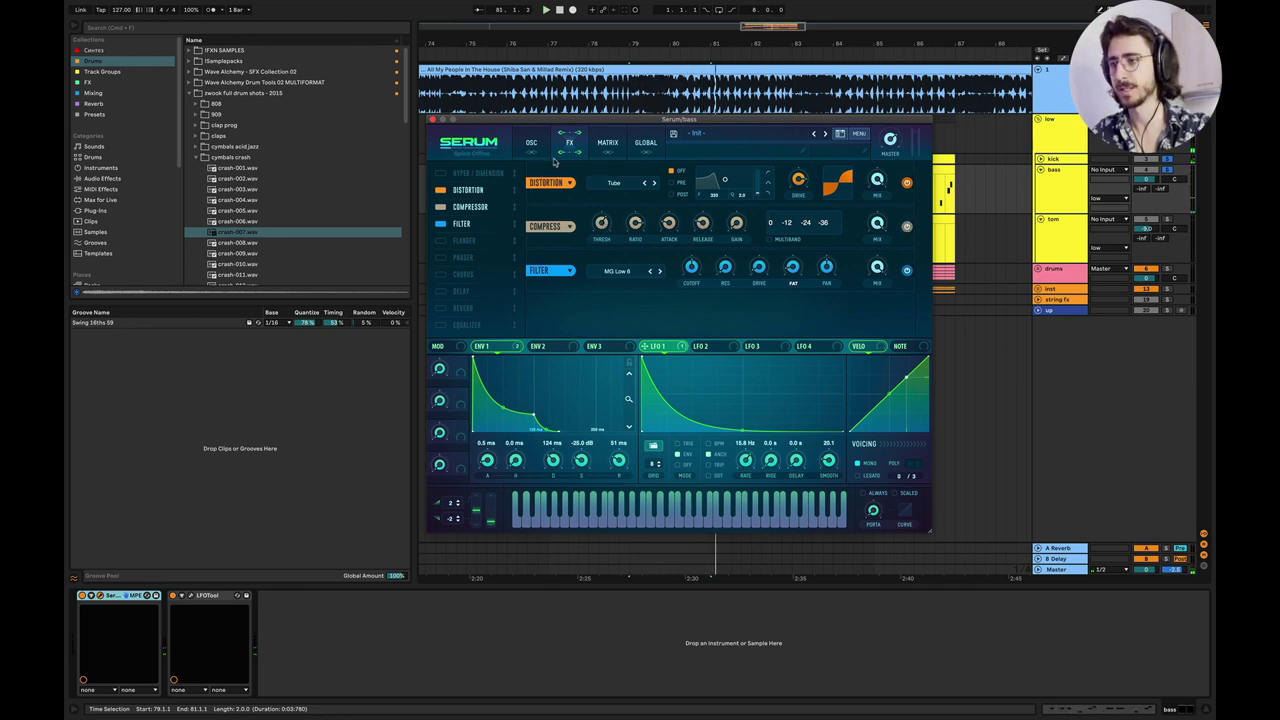
click(432, 119)
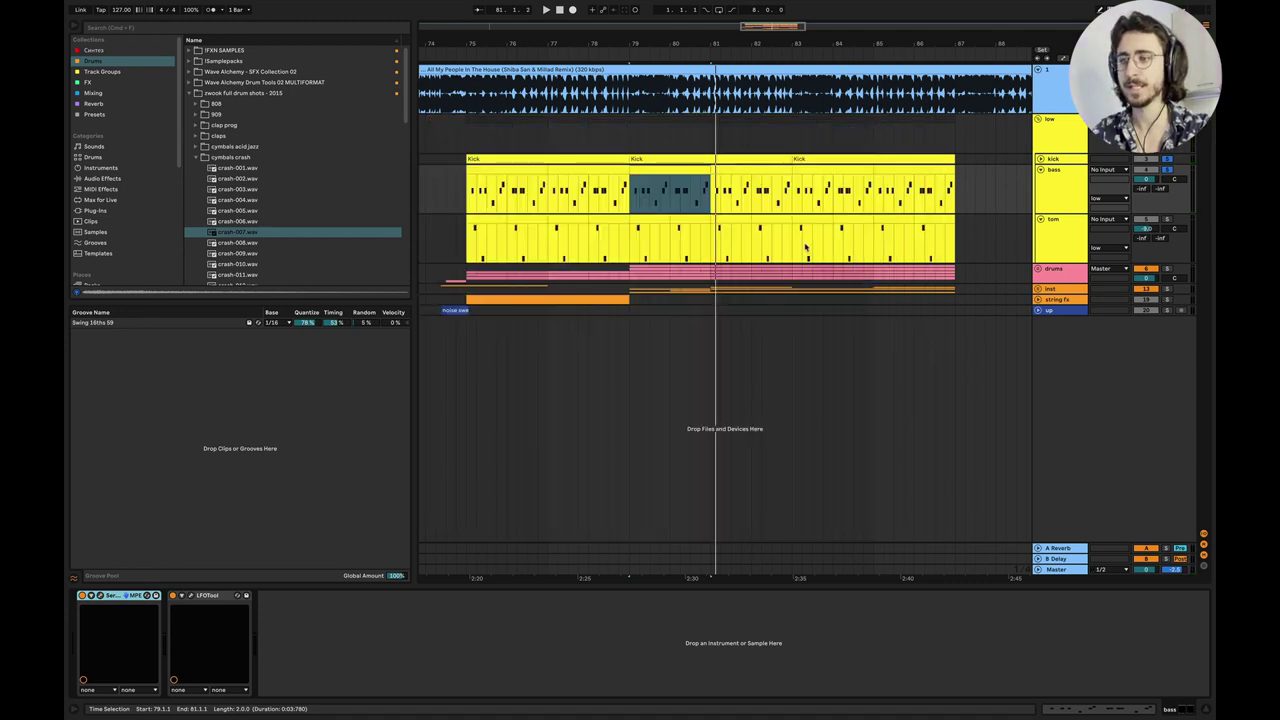
Solo the tom track and play it from bar 79.
key(z)
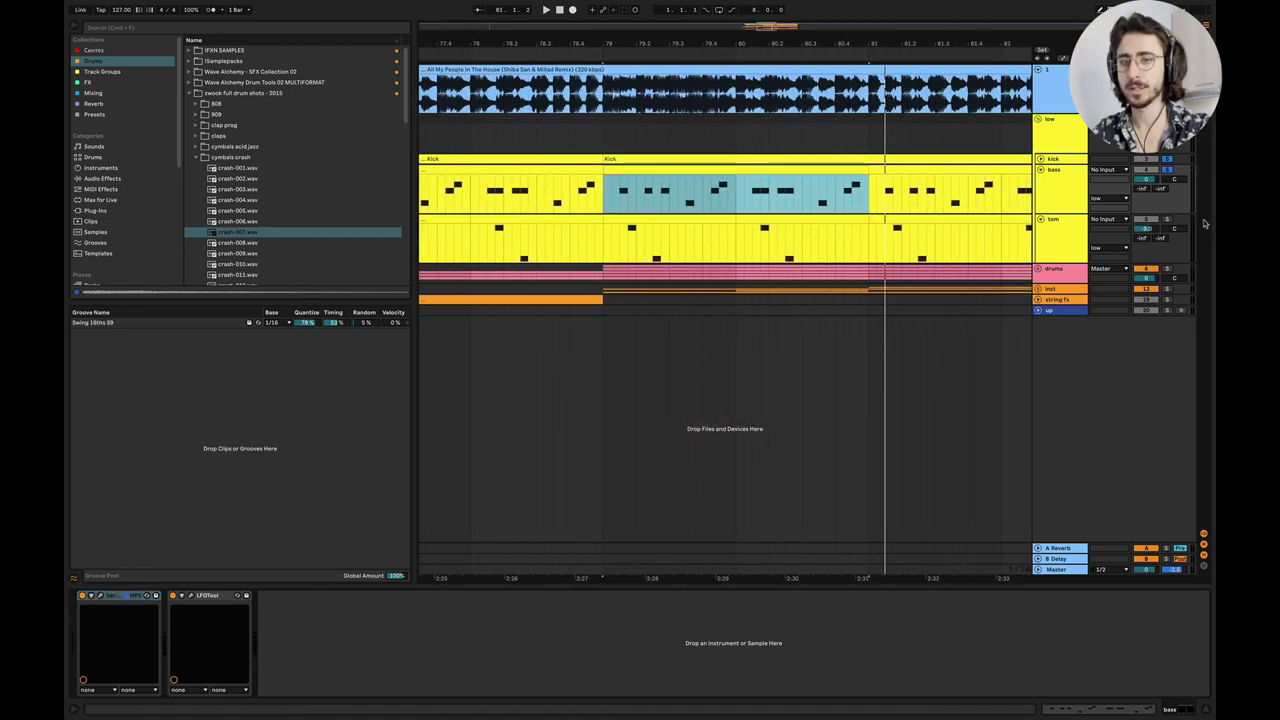
click(1168, 220)
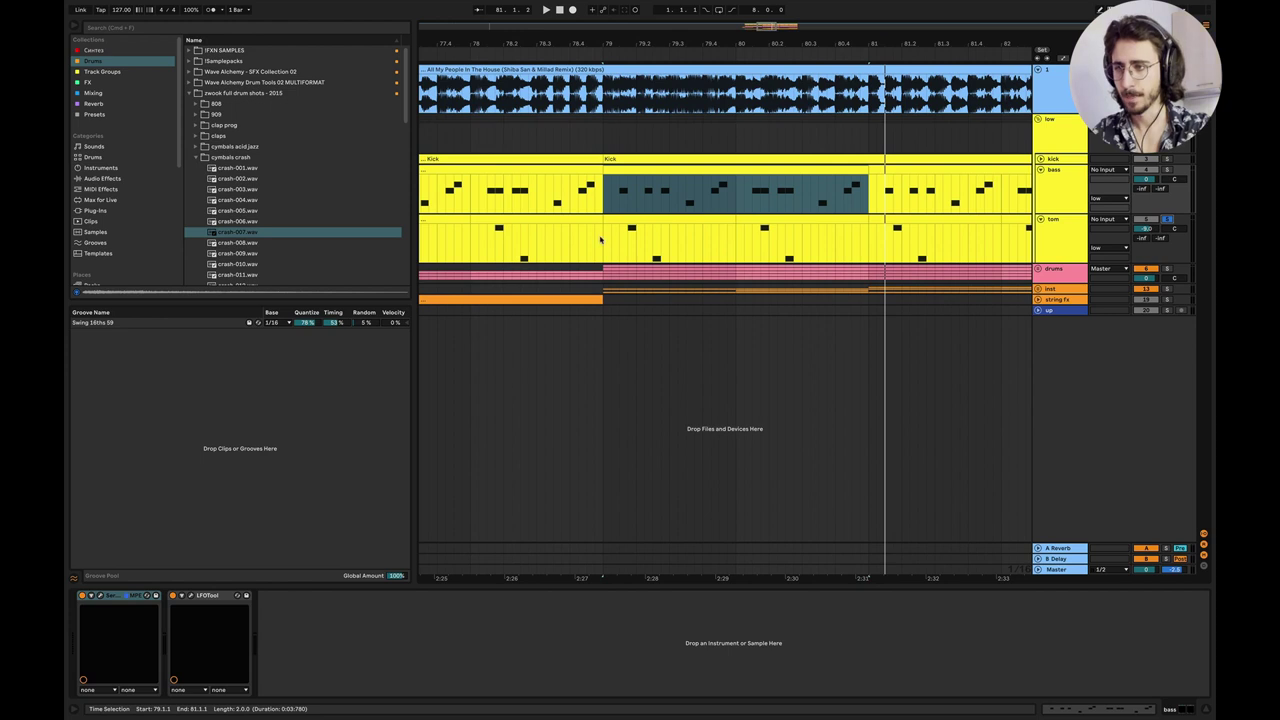
click(600, 239)
key(space)
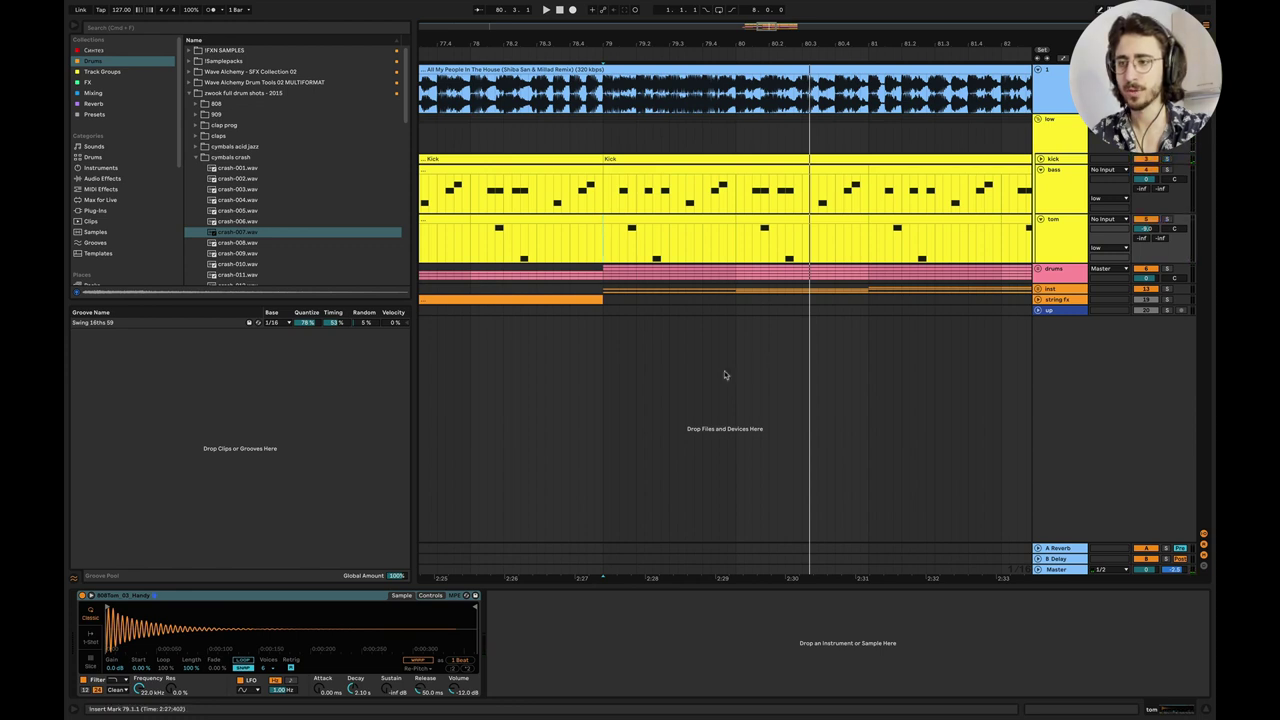
Play the tom together with the other tracks and set the tom track's volume to -7.0 dB.
key(space)
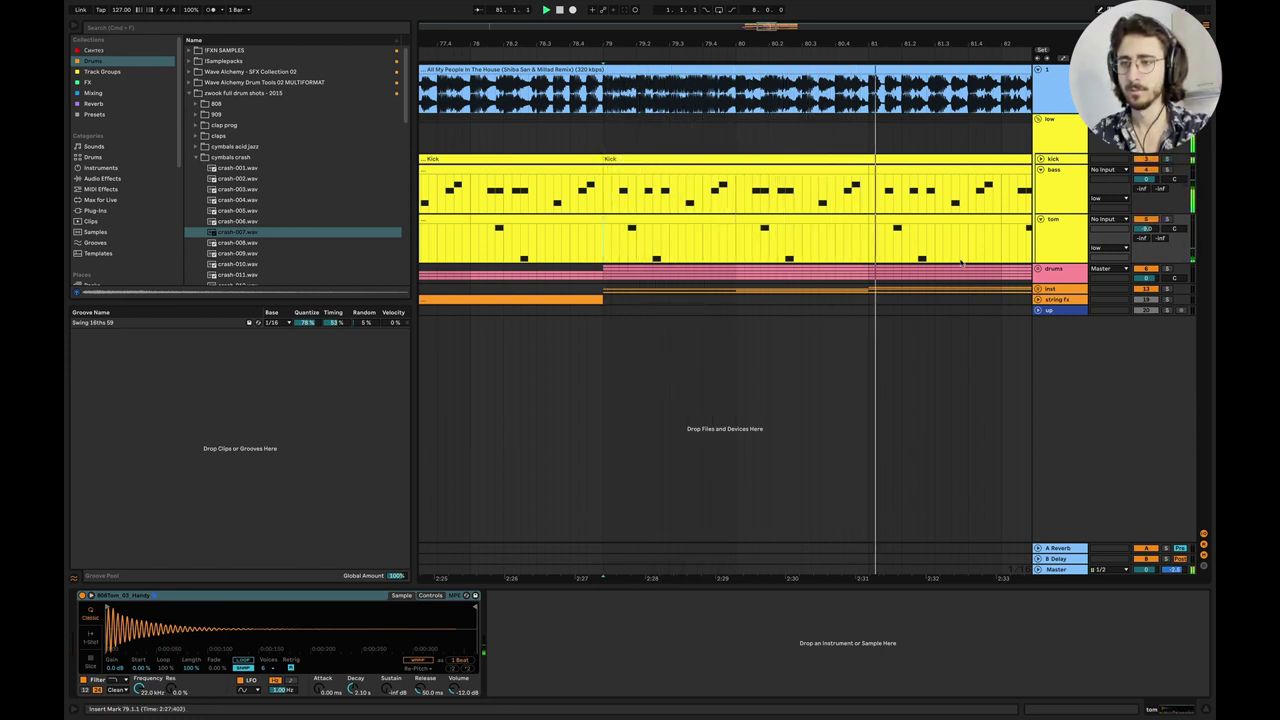
drag(1147, 228, 1147, 222)
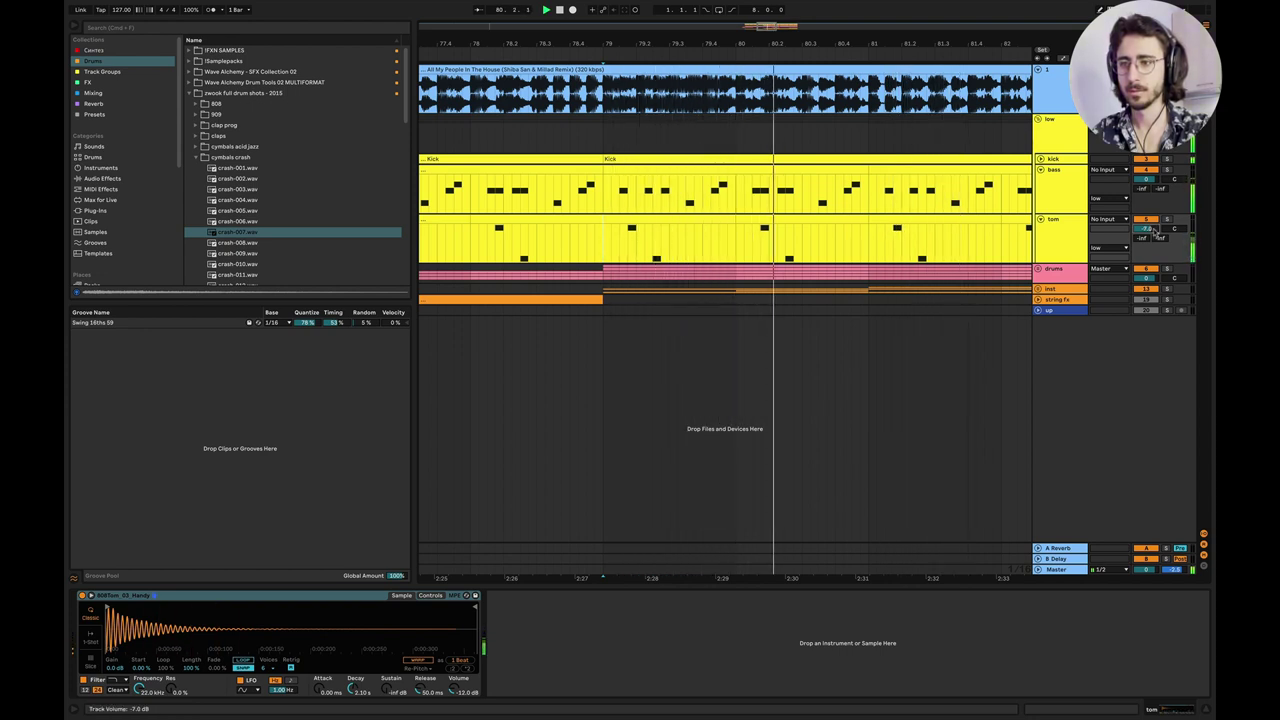
key(space)
Open the tom clip at bar 79 to examine its note pattern and close the clip view.
scroll(844, 247, down, 3)
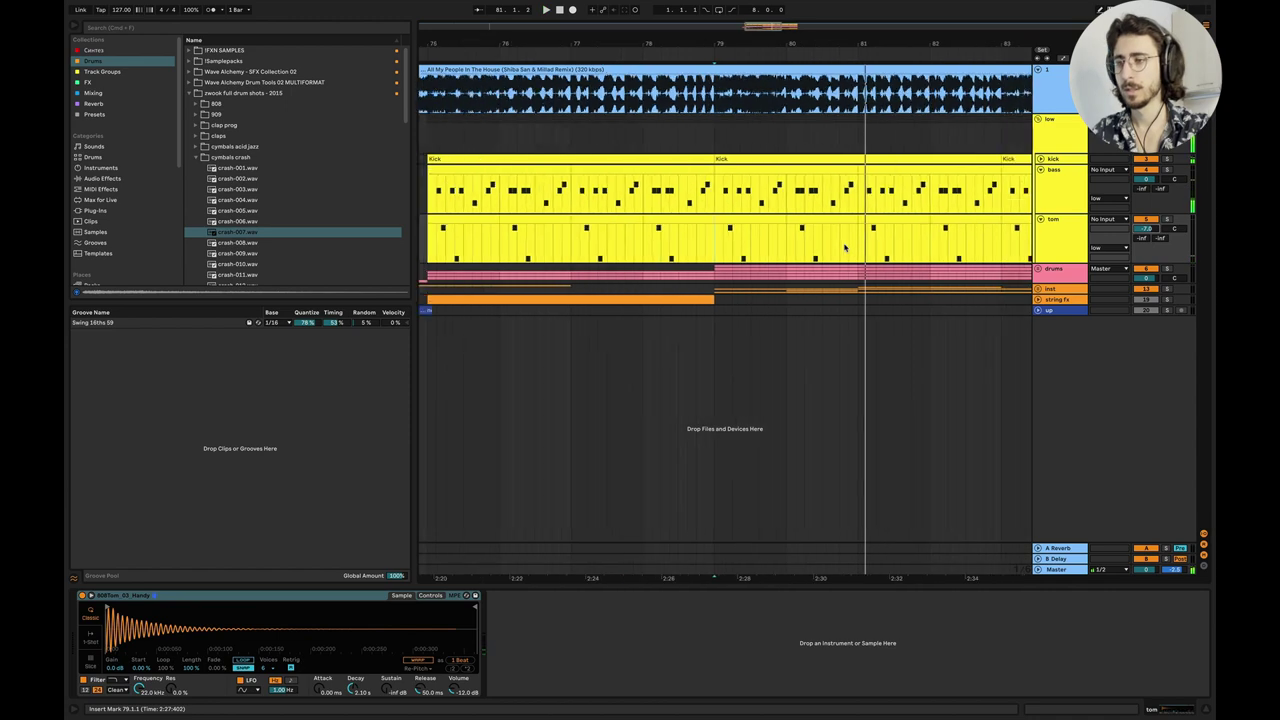
scroll(845, 247, down, 2)
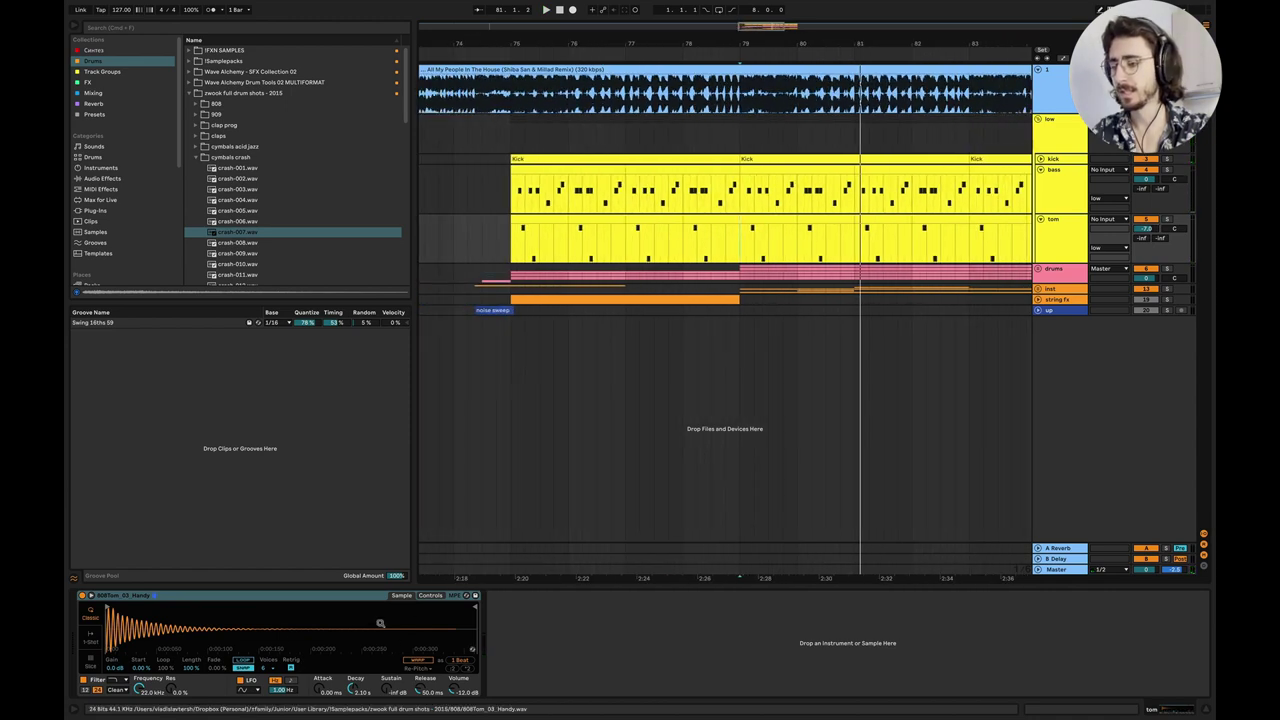
scroll(824, 248, right, 5)
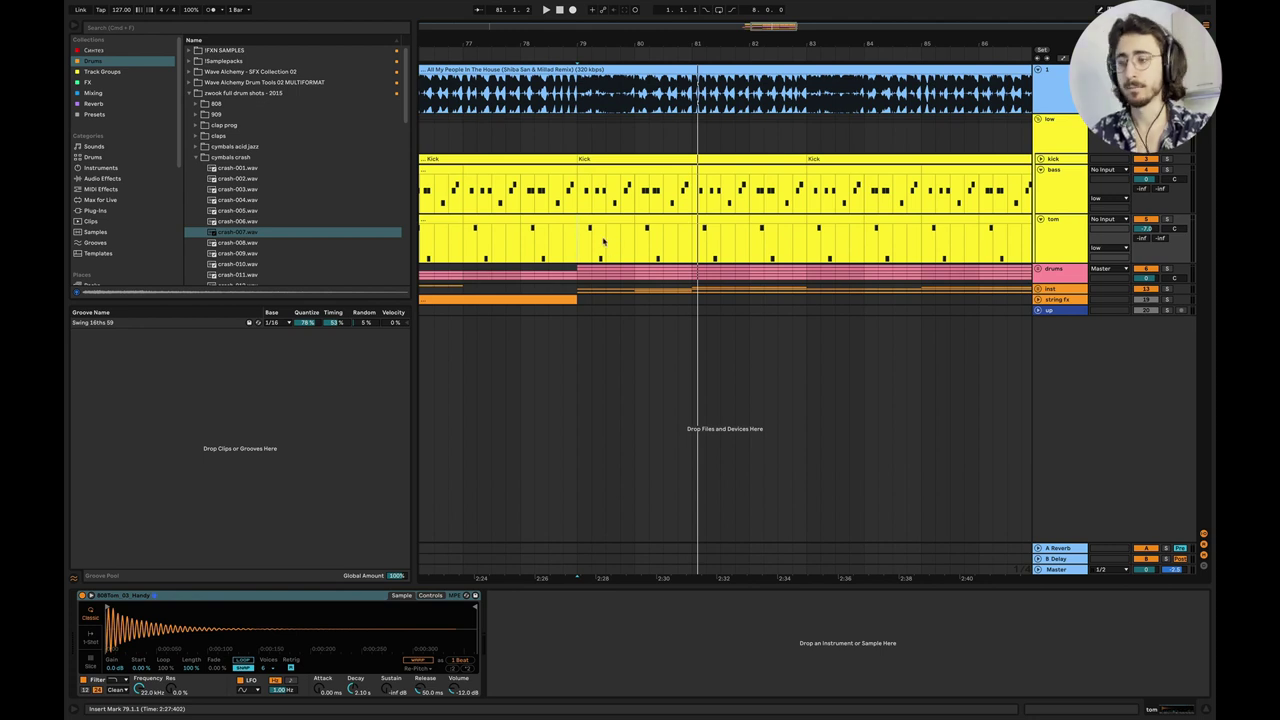
double_click(604, 214)
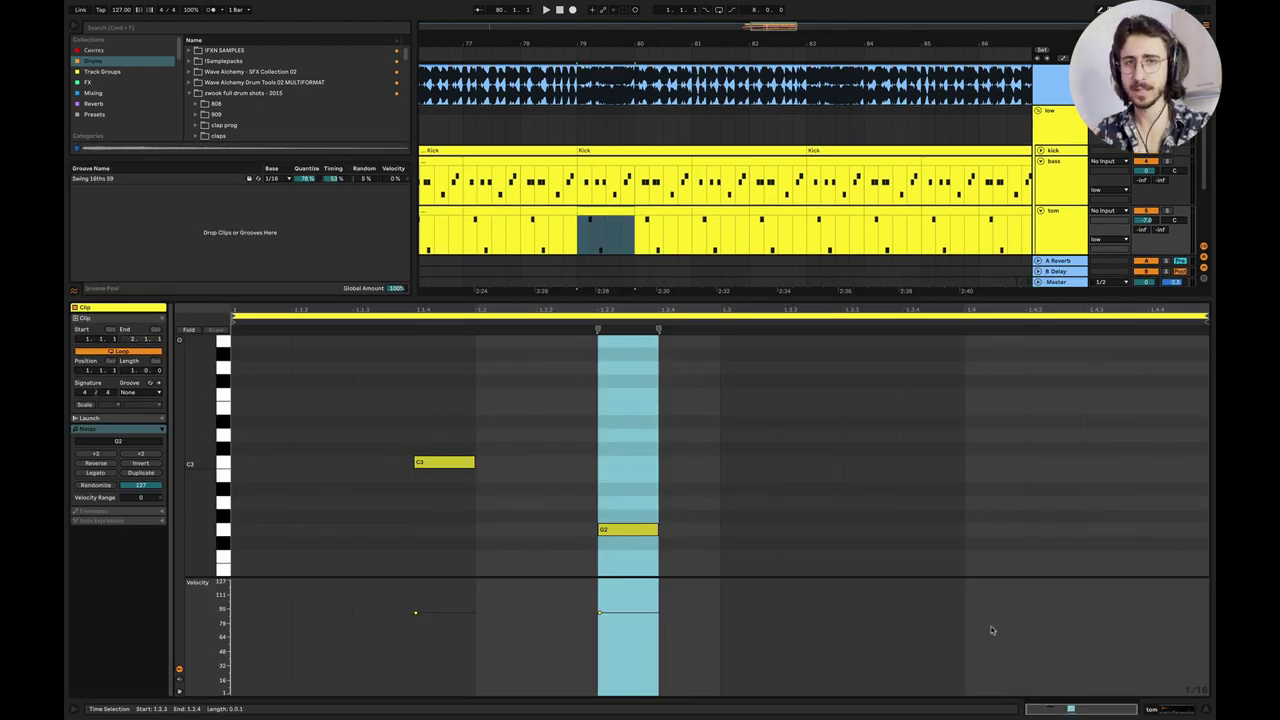
click(1204, 710)
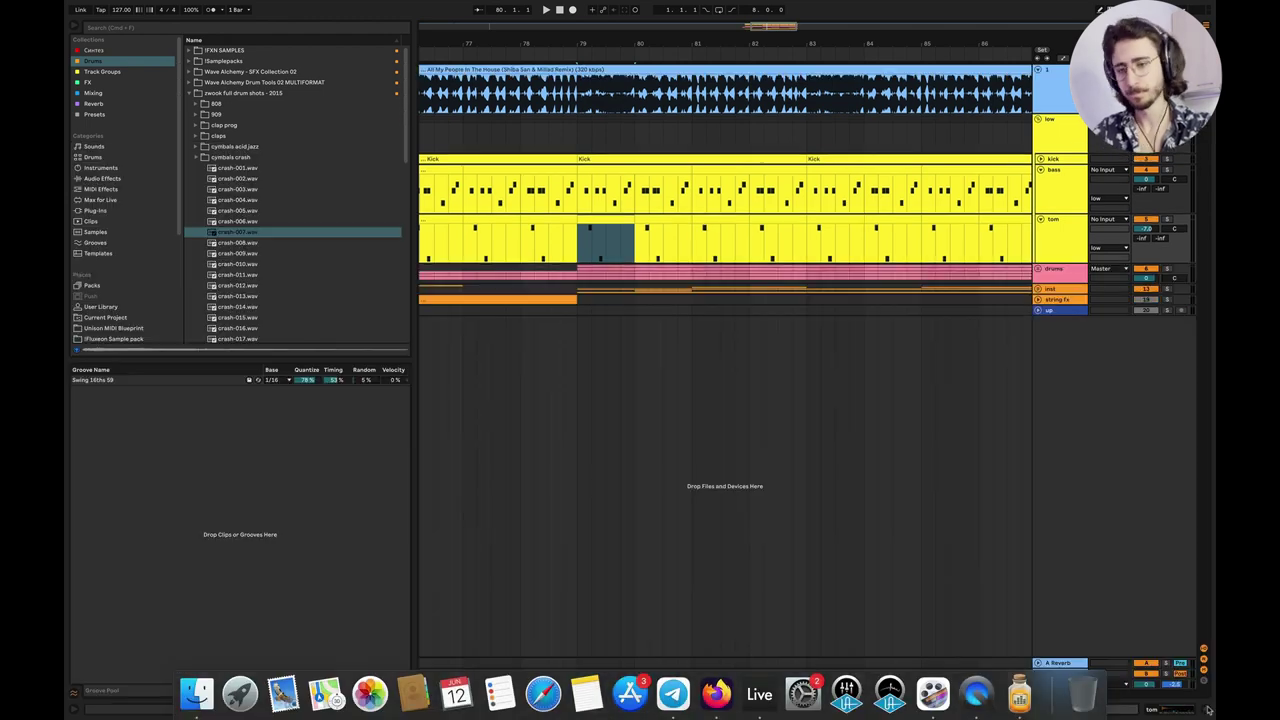
Open Saturn 2 on the low group and toggle it during playback to compare the low end with and without saturation.
double_click(1062, 130)
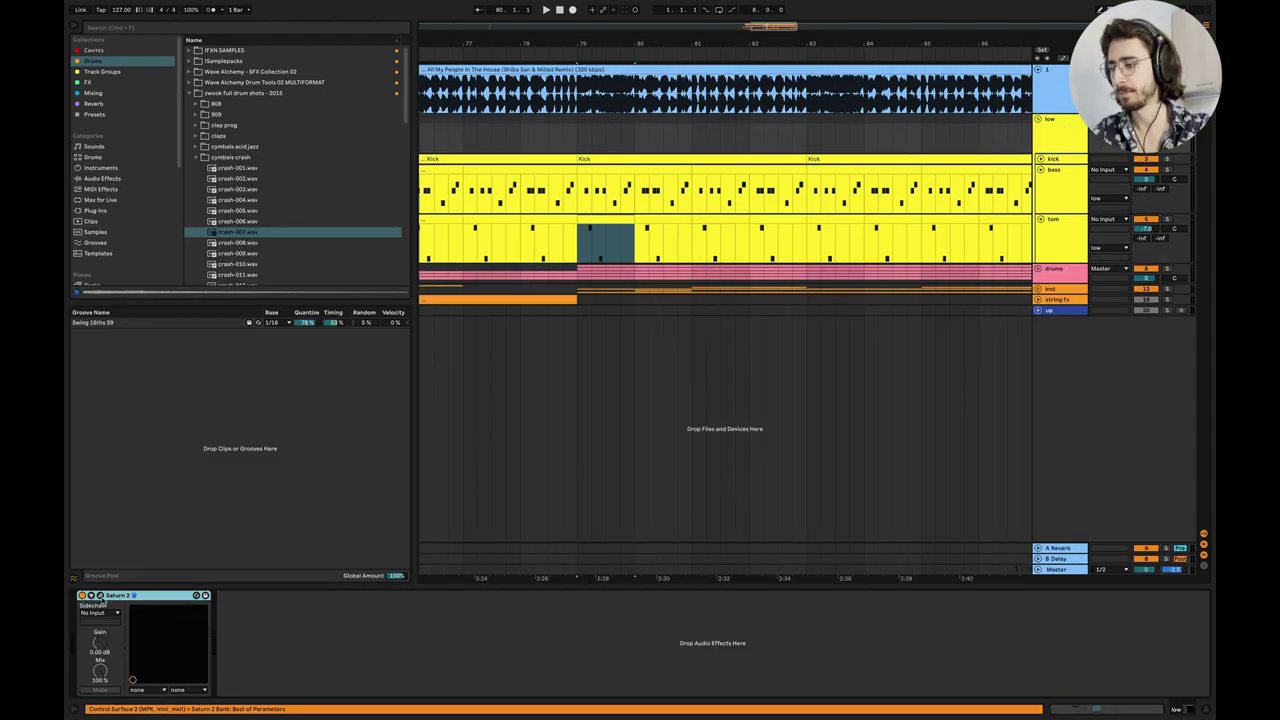
click(100, 596)
key(space)
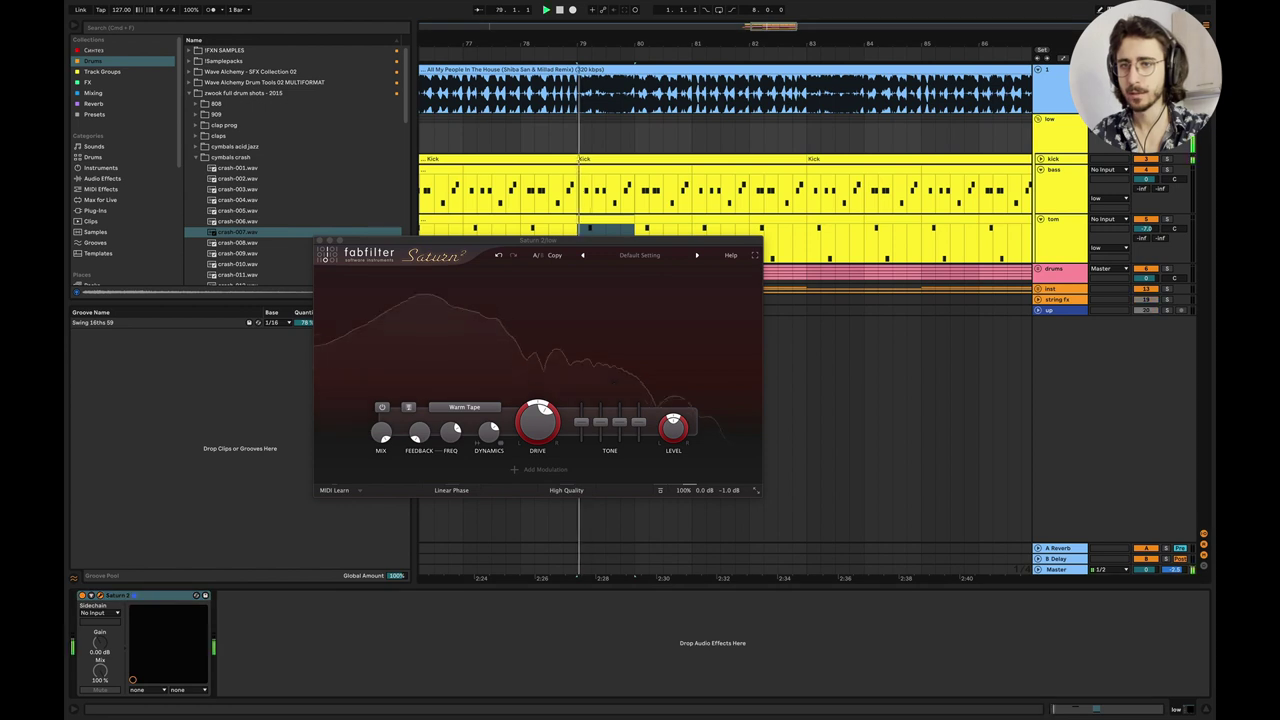
click(86, 600)
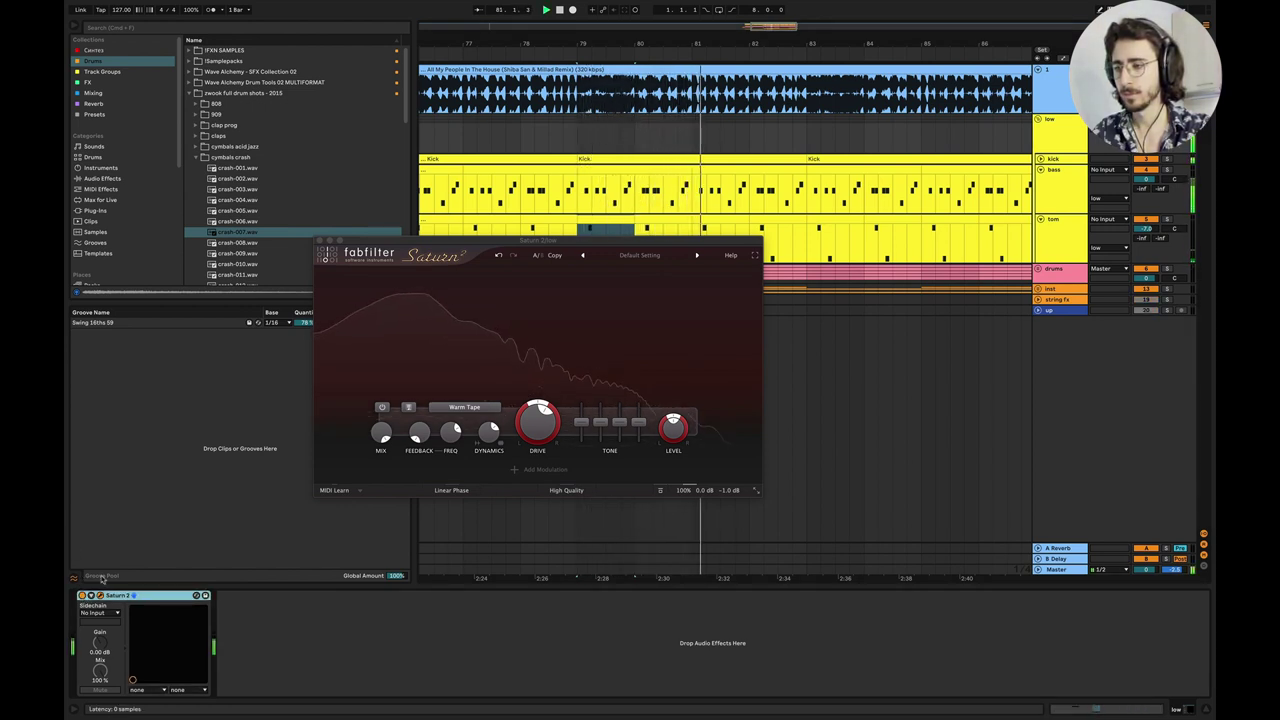
key(space)
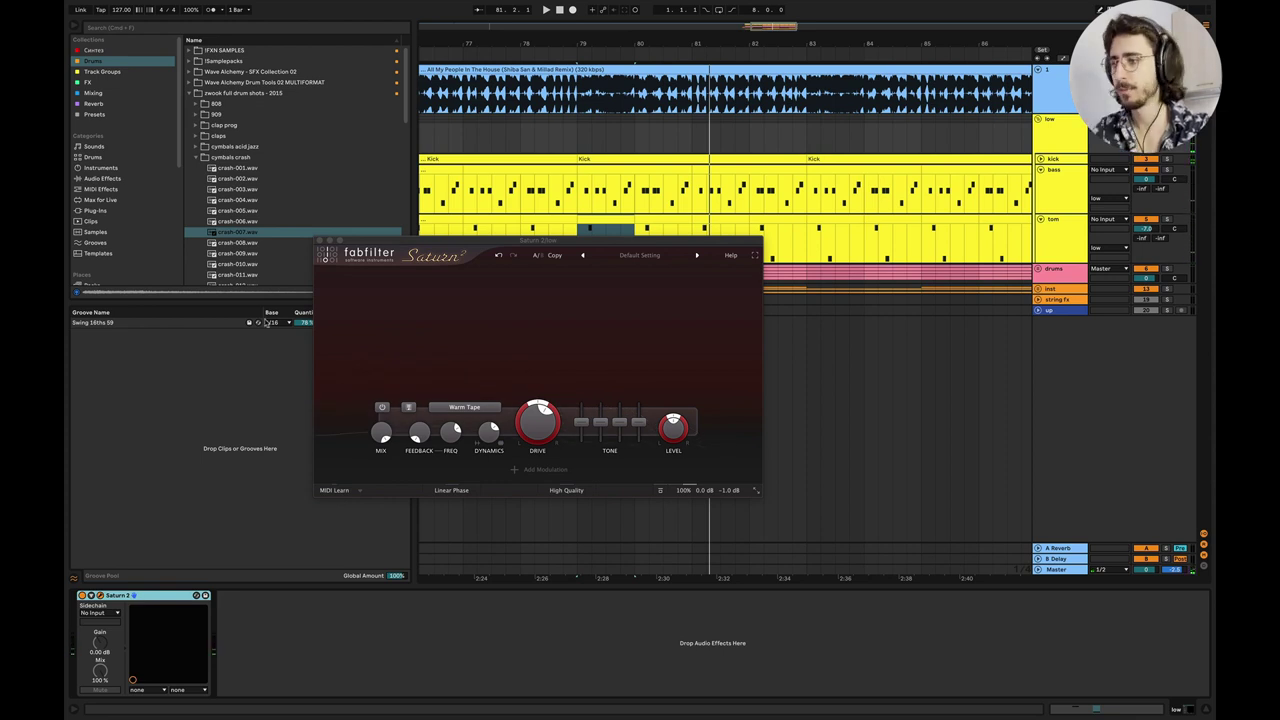
click(319, 241)
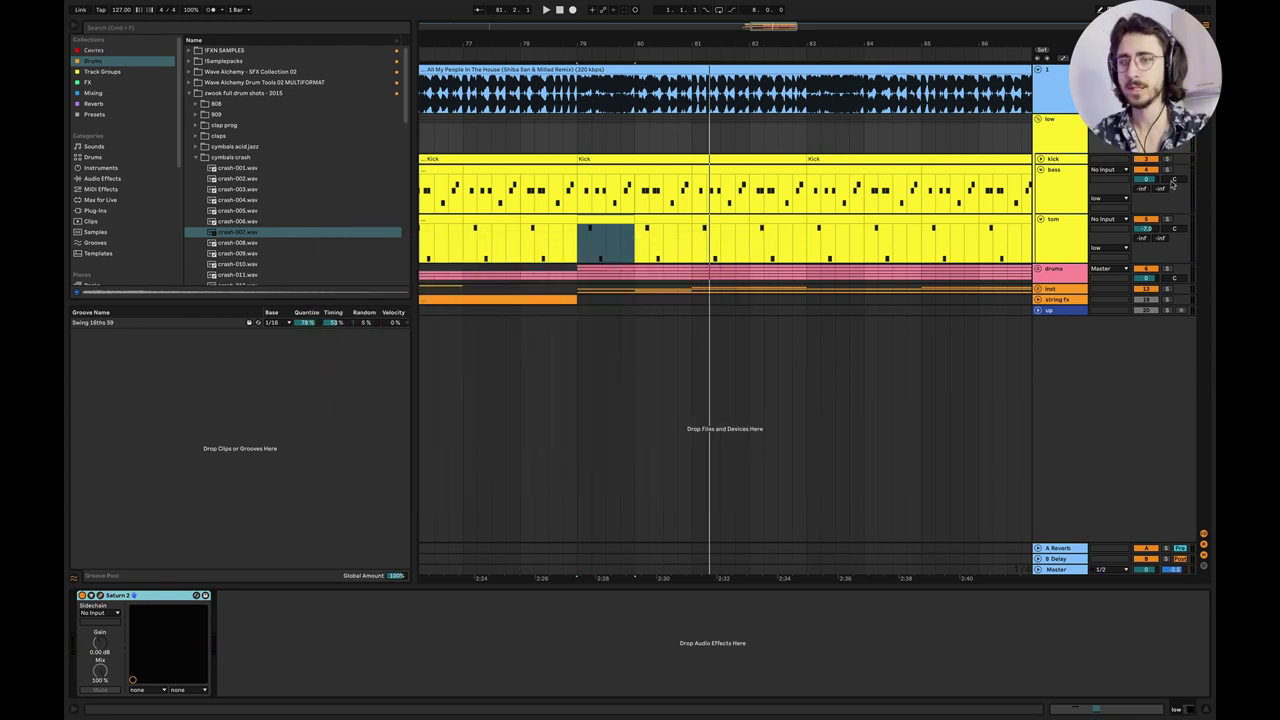
Solo the kick track, expand it to show its clips, and play it from bar 79.
click(1166, 160)
click(1041, 160)
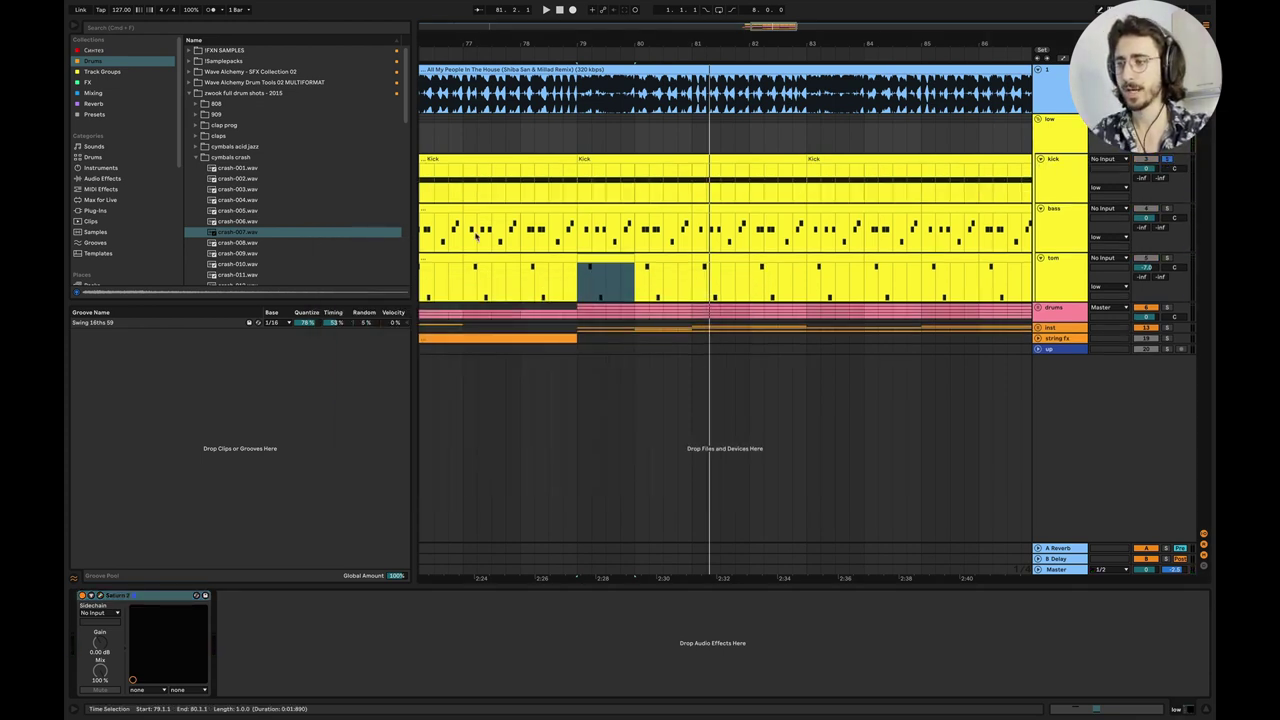
key(plus)
key(plus)
click(727, 185)
key(space)
key(minus)
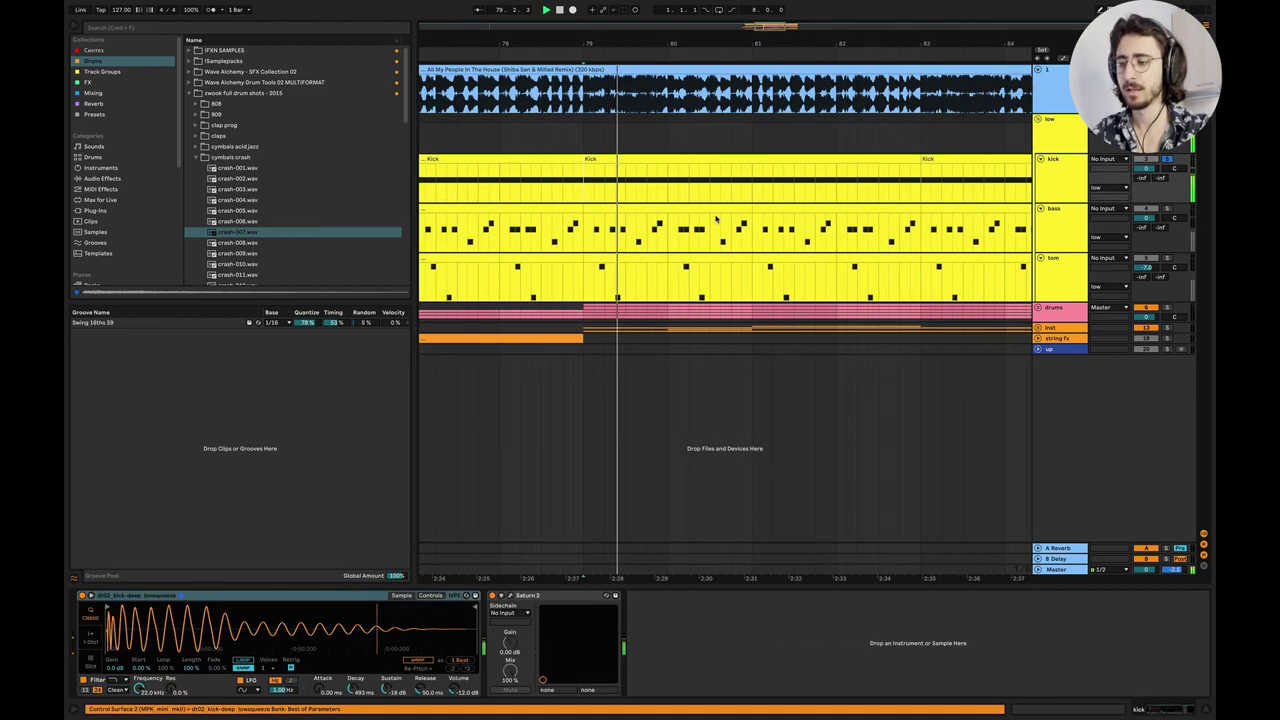
Play the reference track from bar 1 and show its device chain.
scroll(716, 219, down, 3)
scroll(716, 219, left, 10)
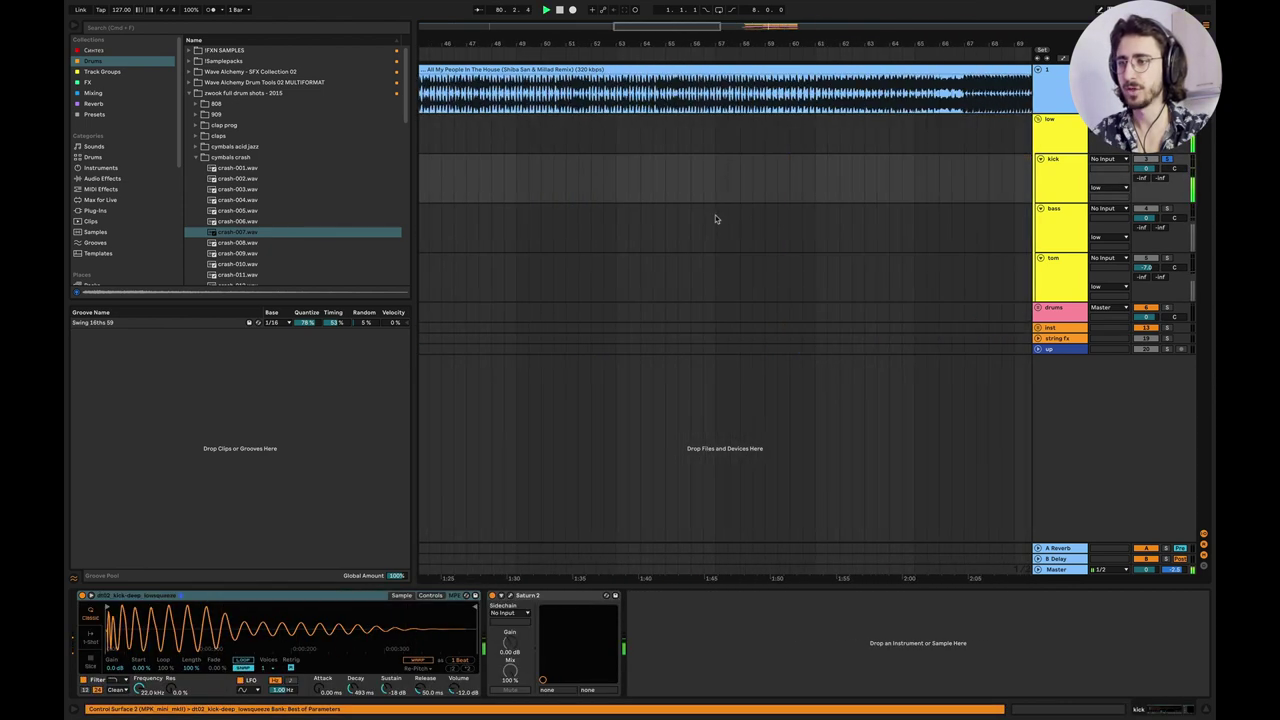
click(426, 153)
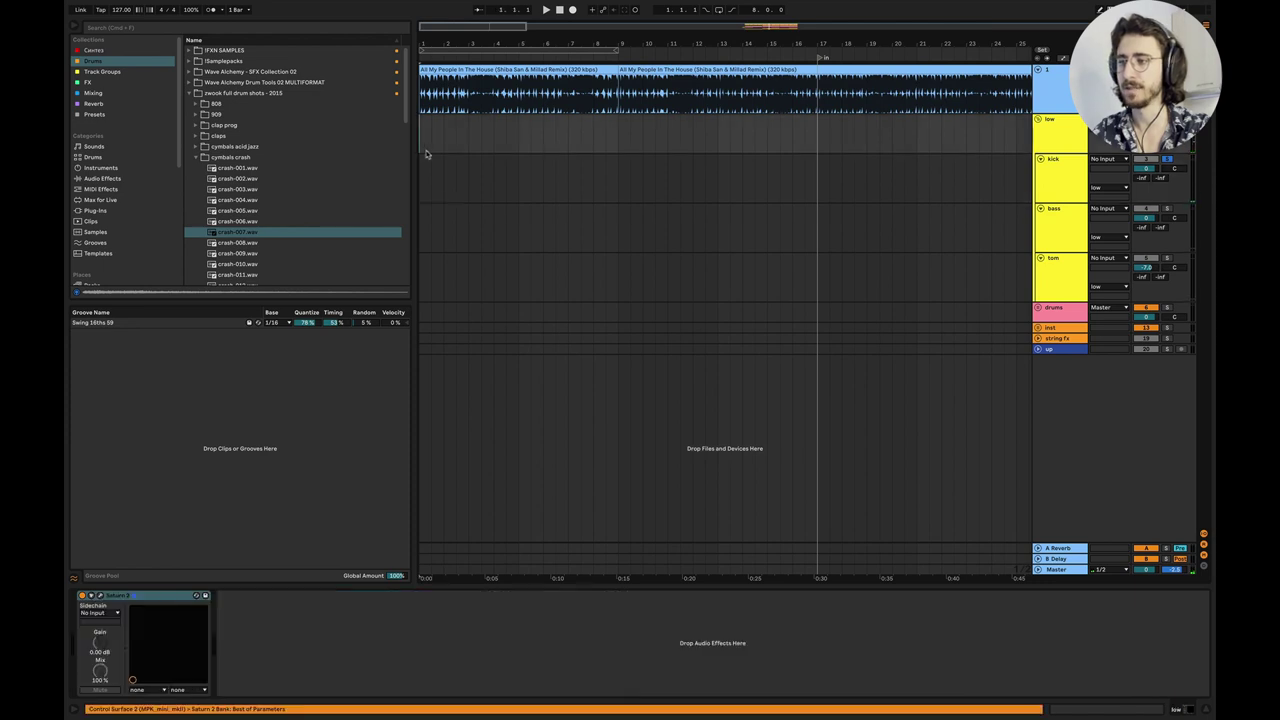
key(space)
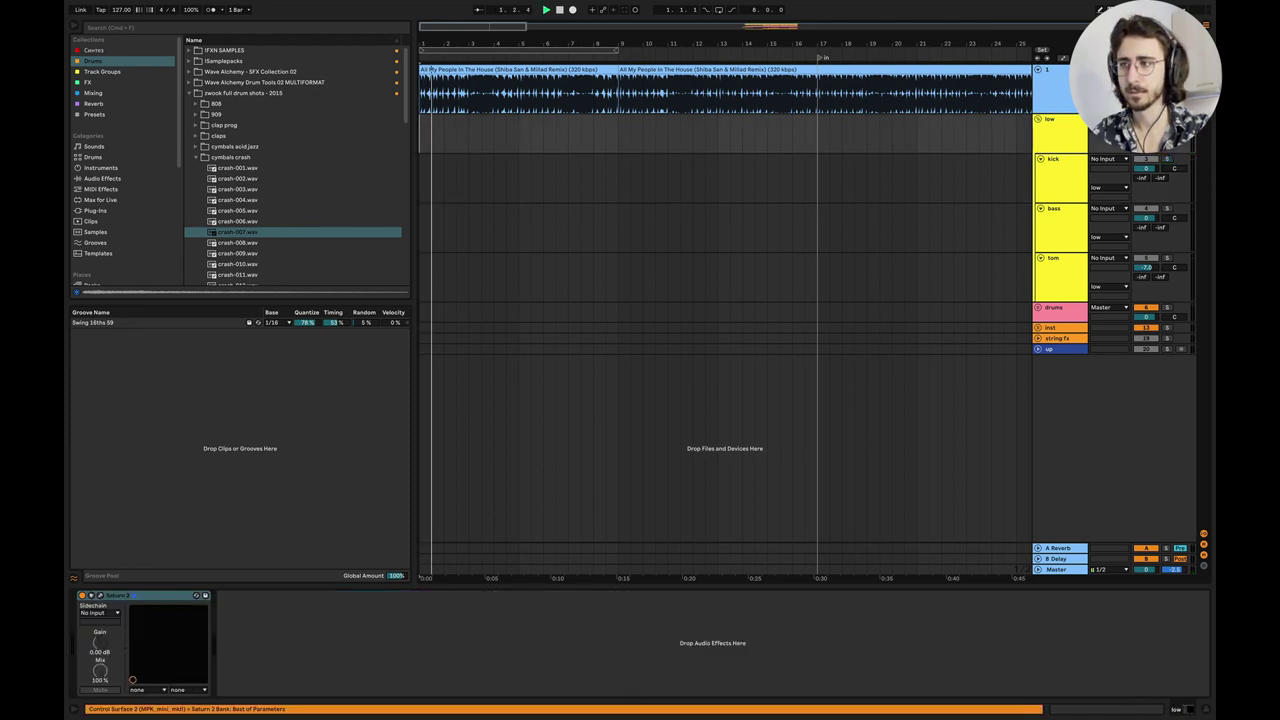
click(1052, 91)
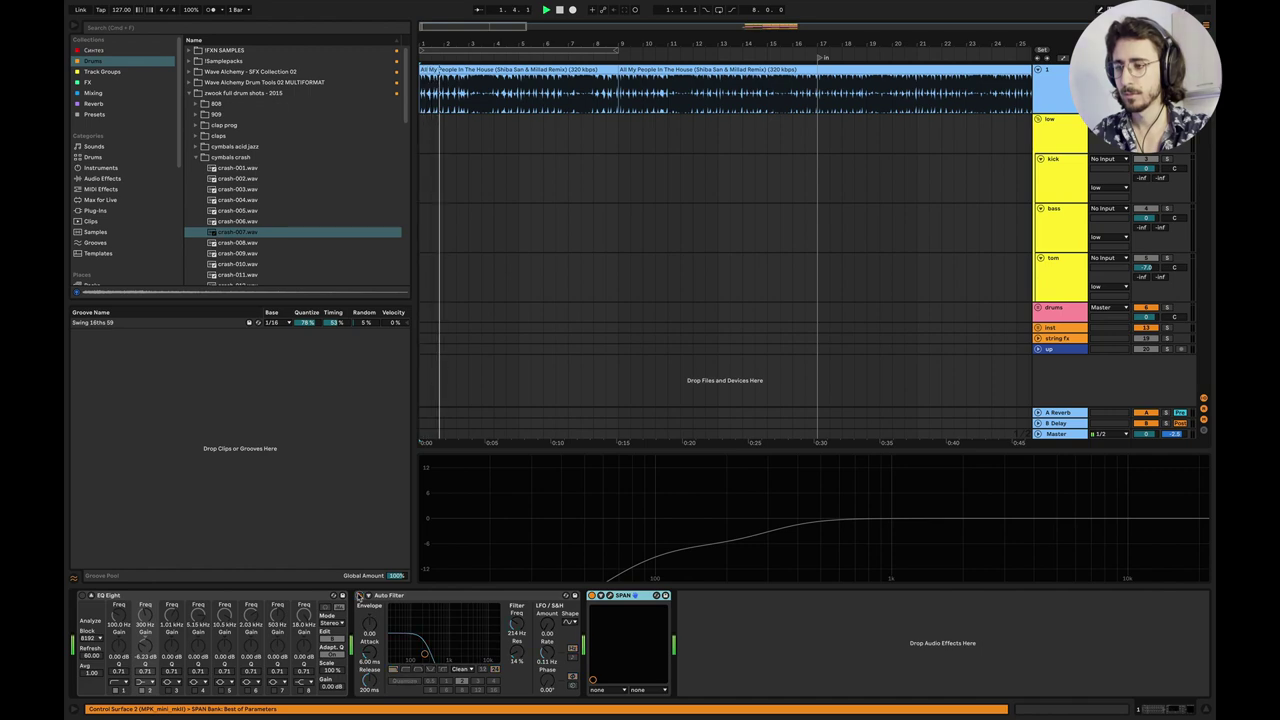
Play the soloed kick from bar 79 with the Master track's device chain shown, and hide the device view.
scroll(667, 356, right, 10)
scroll(667, 361, right, 15)
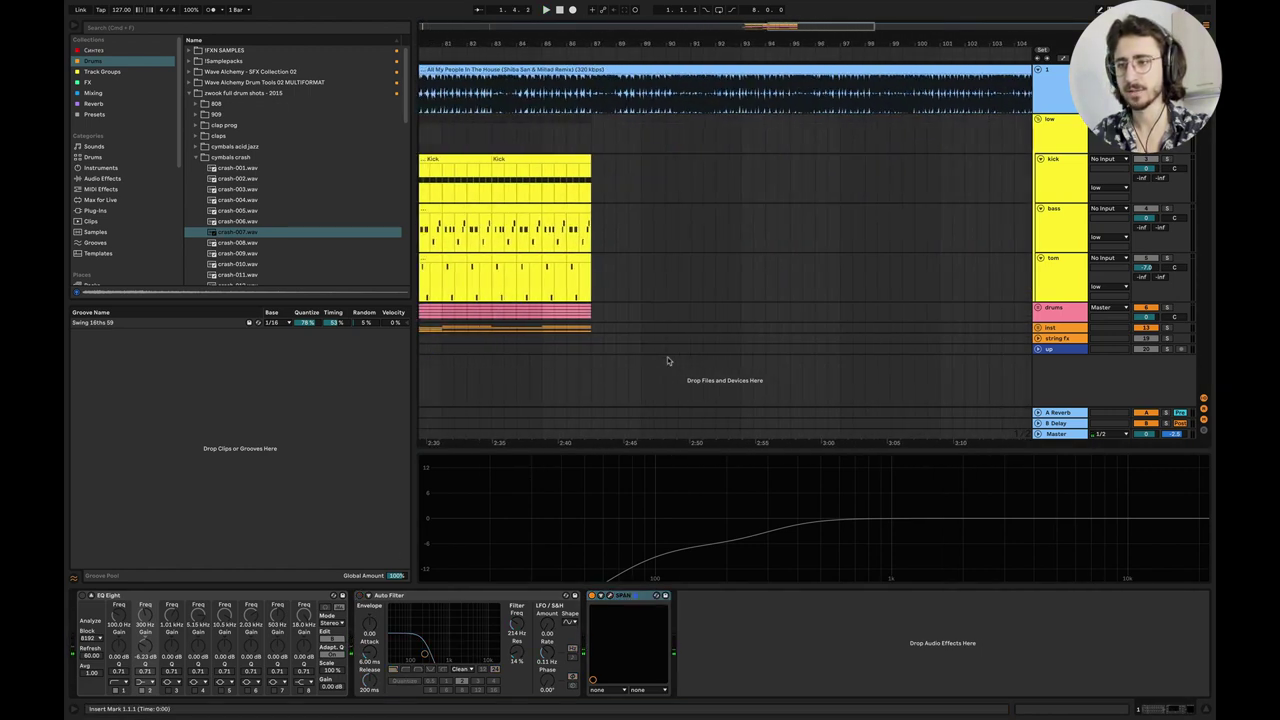
click(620, 200)
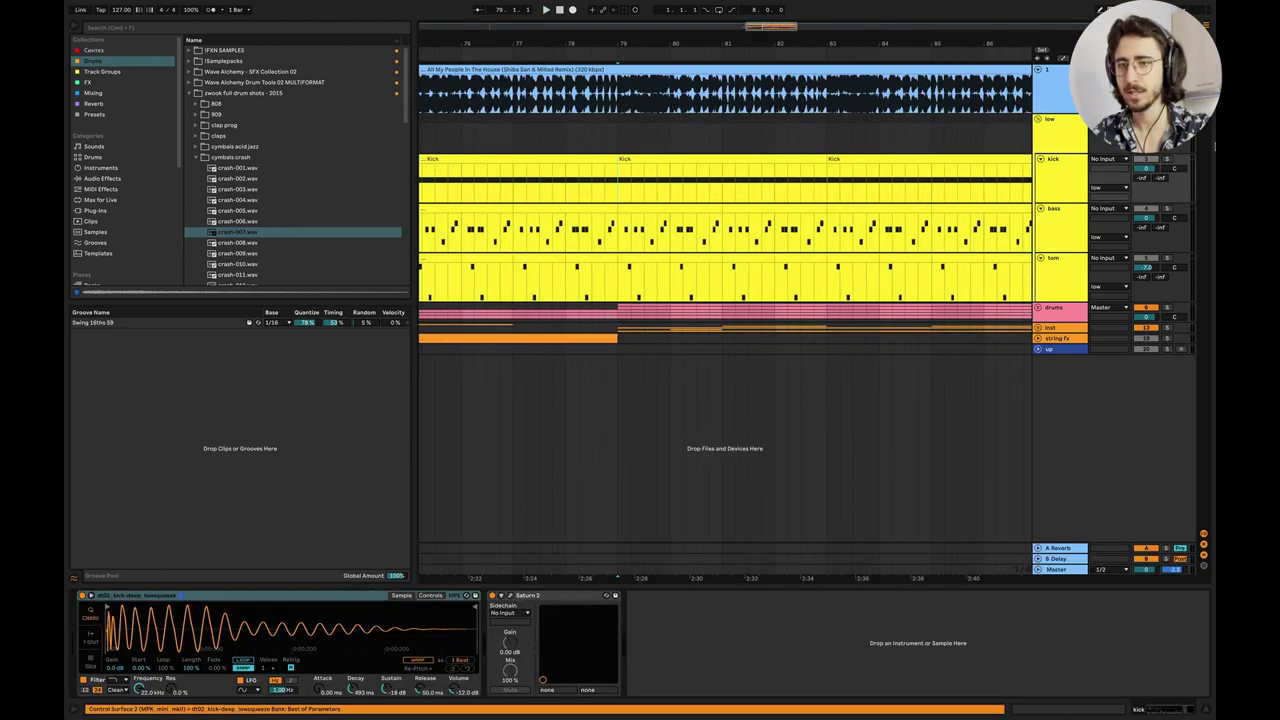
click(1060, 570)
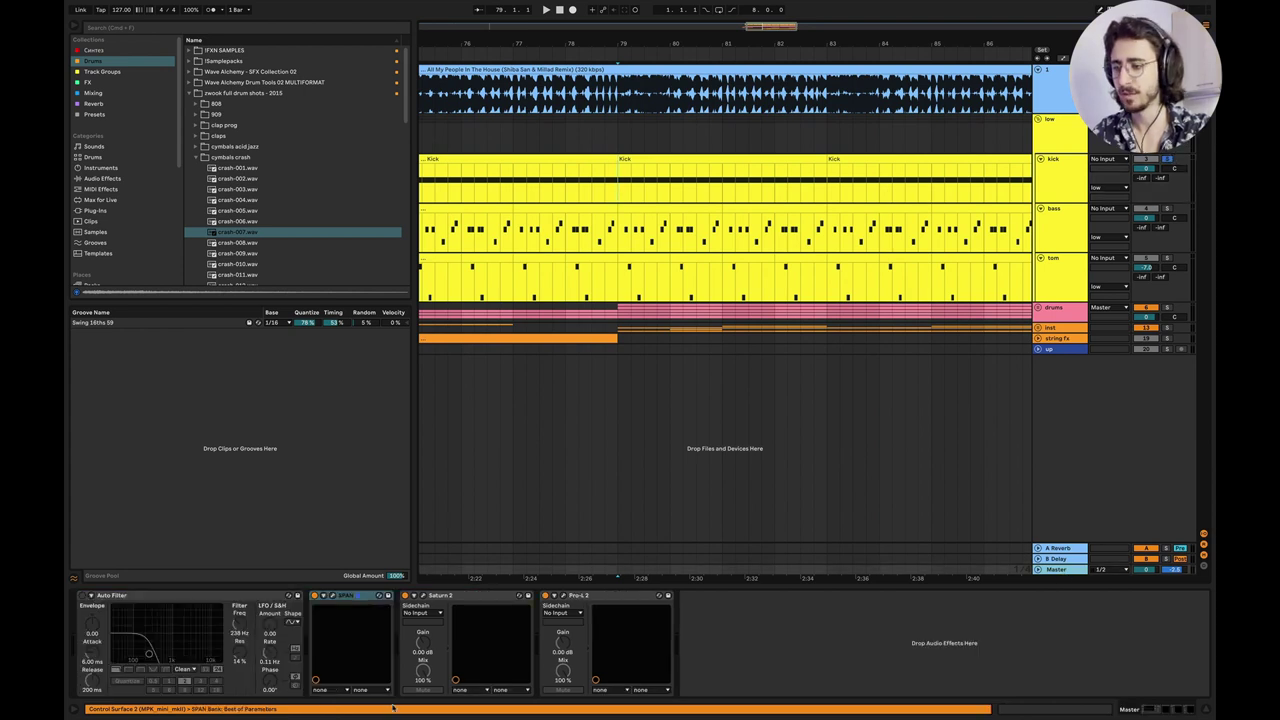
key(space)
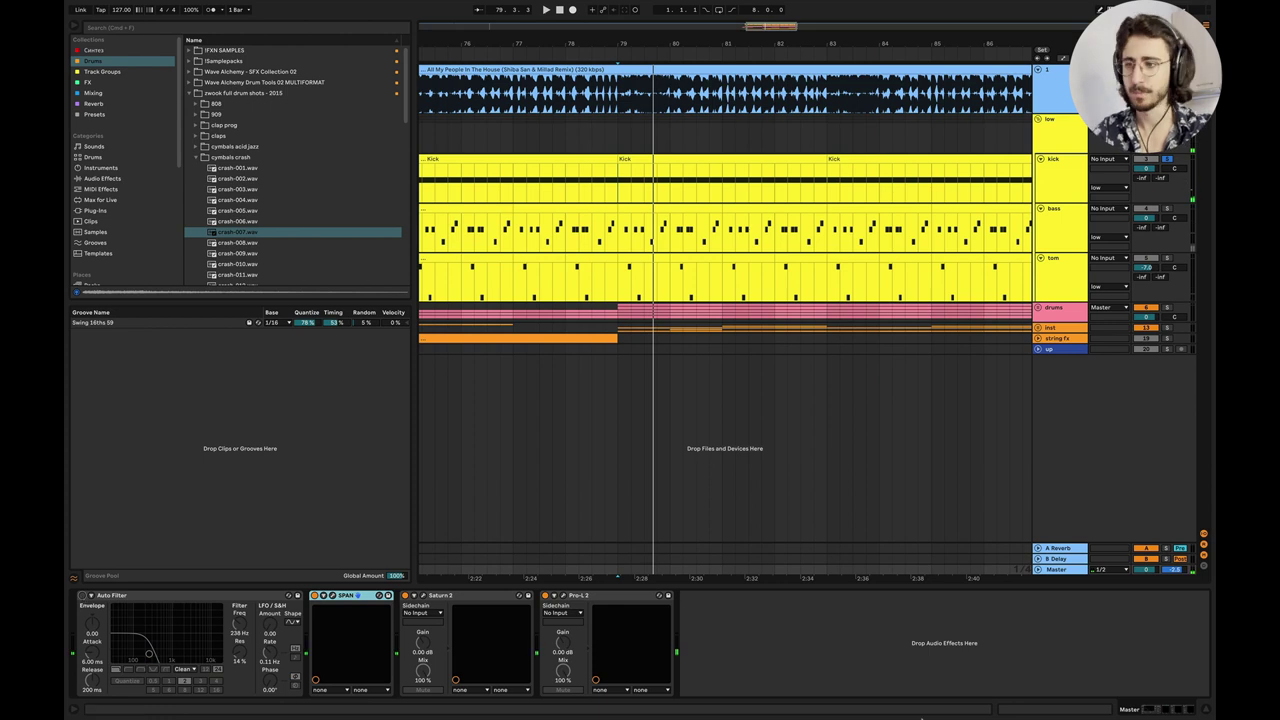
click(1207, 709)
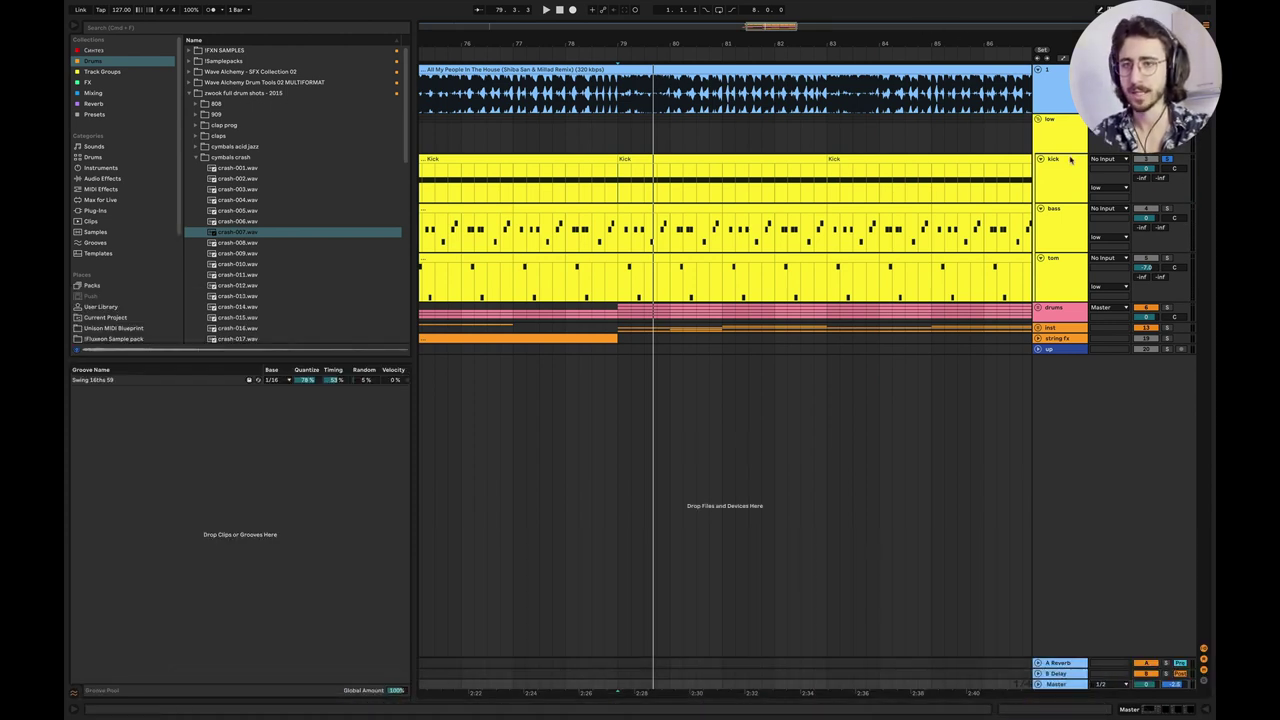
Collapse the low group, expand the inst group, and bring the fill clip near bar 74 into view.
click(1039, 138)
click(1038, 120)
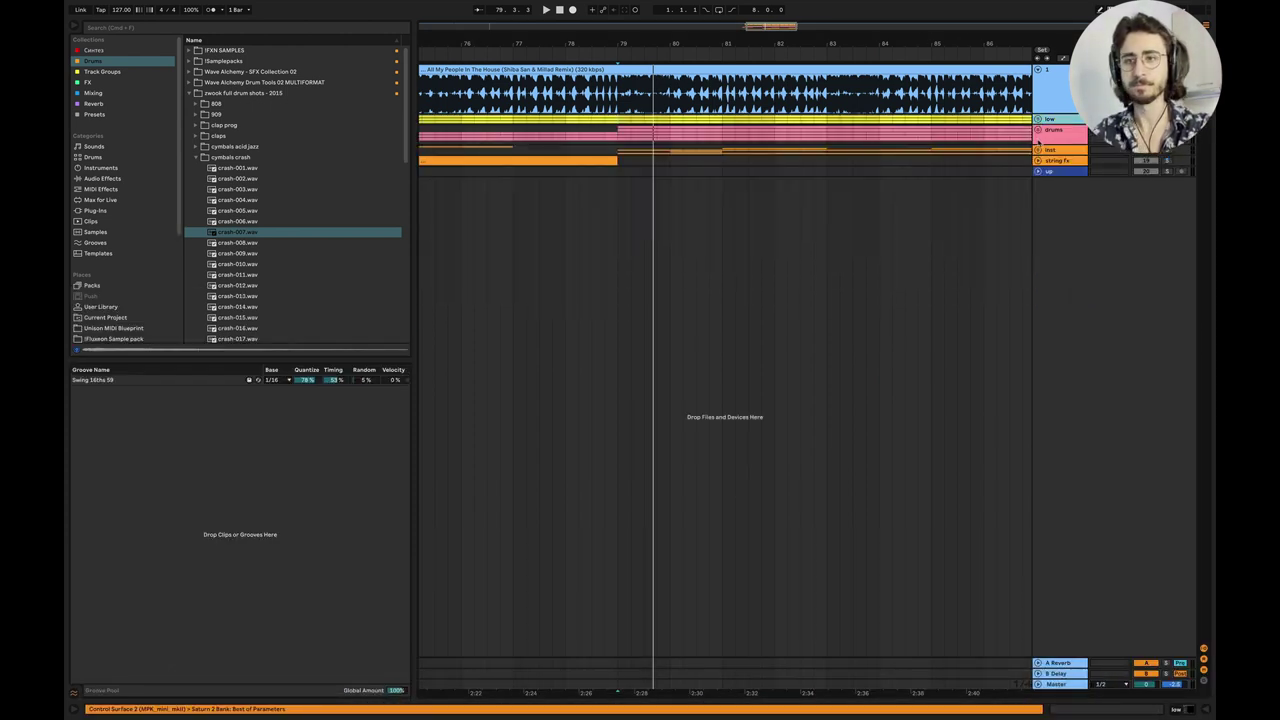
click(1038, 150)
scroll(697, 211, left, 4)
scroll(697, 211, down, 2)
scroll(697, 210, right, 2)
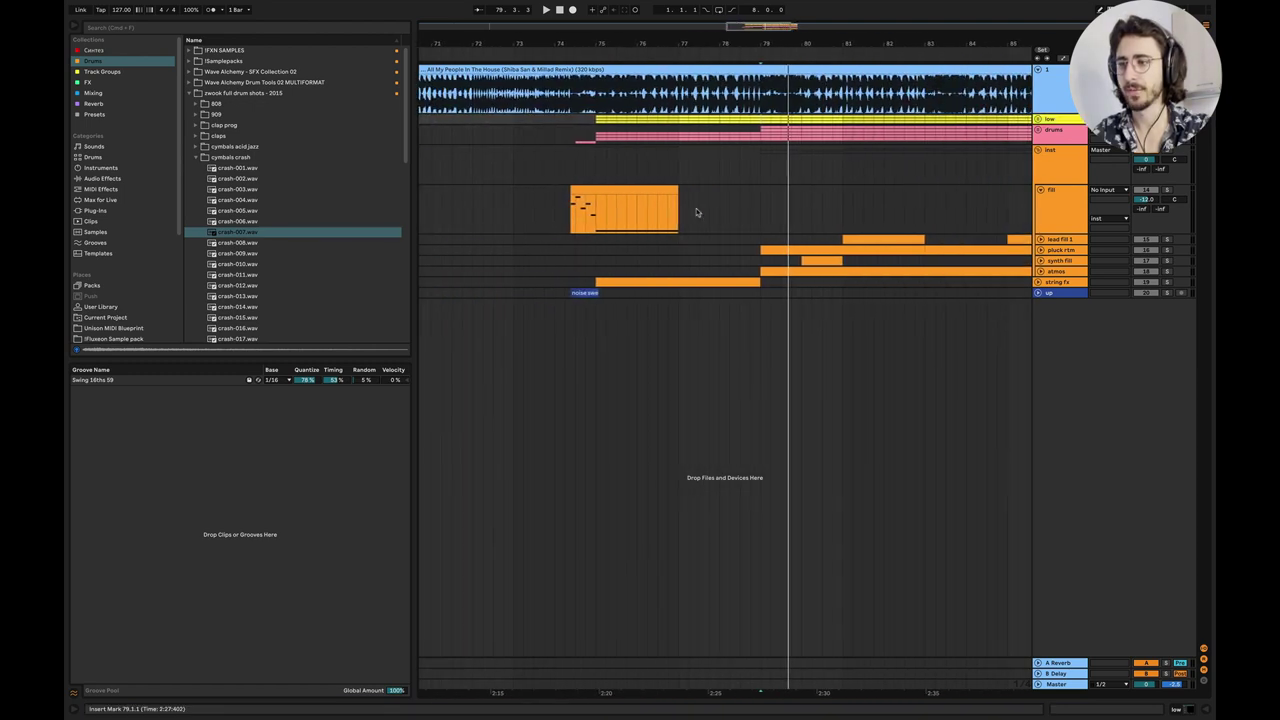
scroll(697, 212, left, 1)
scroll(697, 211, up, 5)
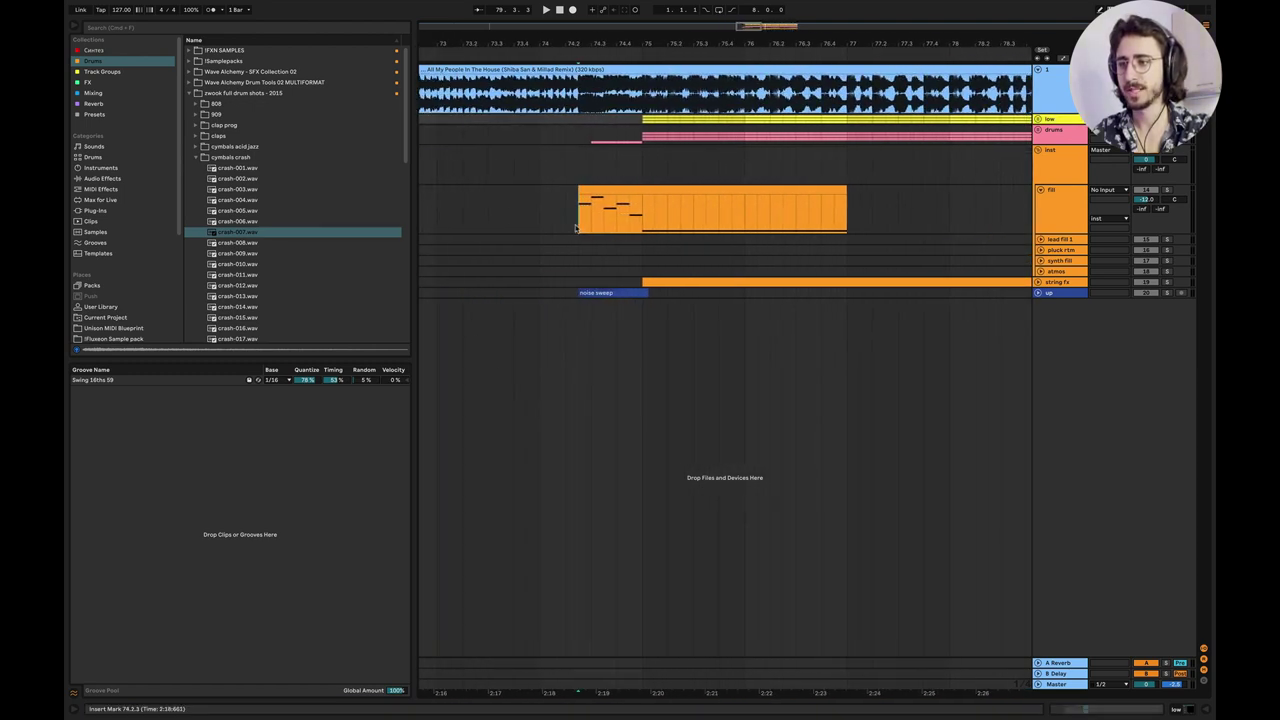
Play the passage from just before the fill clip at bar 74 with all tracks unsoloed.
click(574, 96)
key(space)
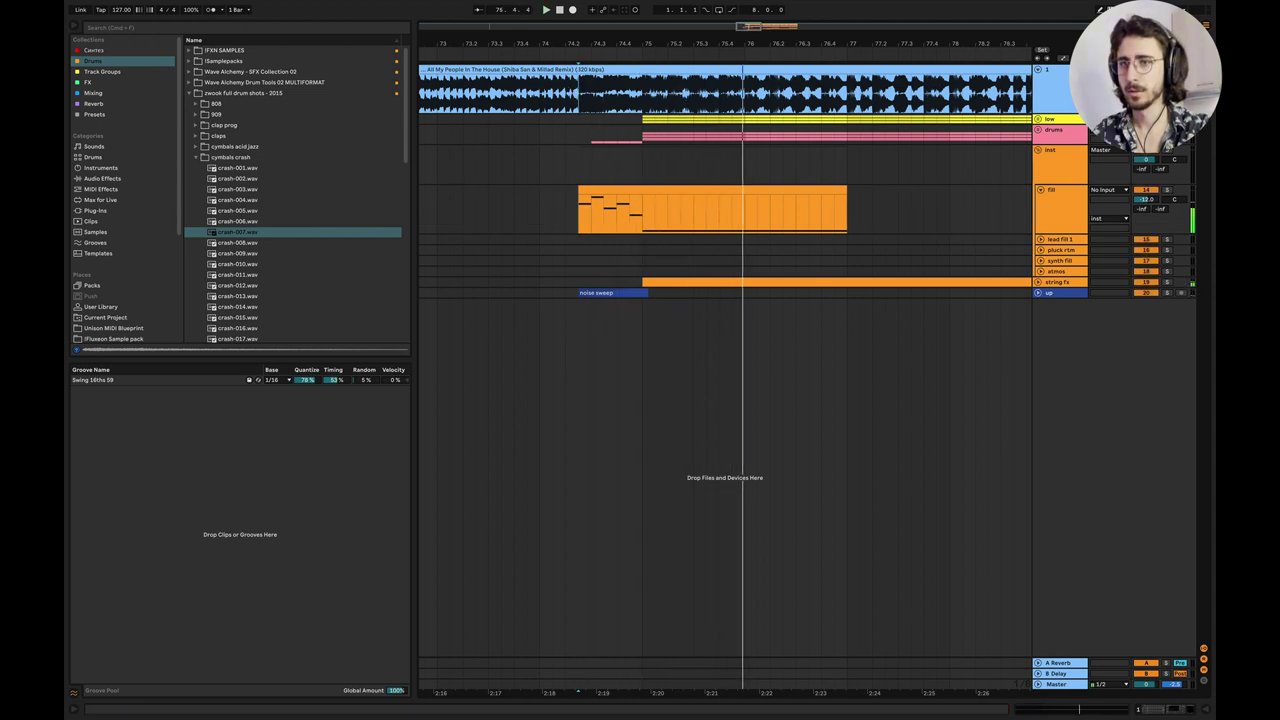
key(space)
Solo the fill track and play its clip from the start near bar 74.
click(576, 218)
click(1166, 191)
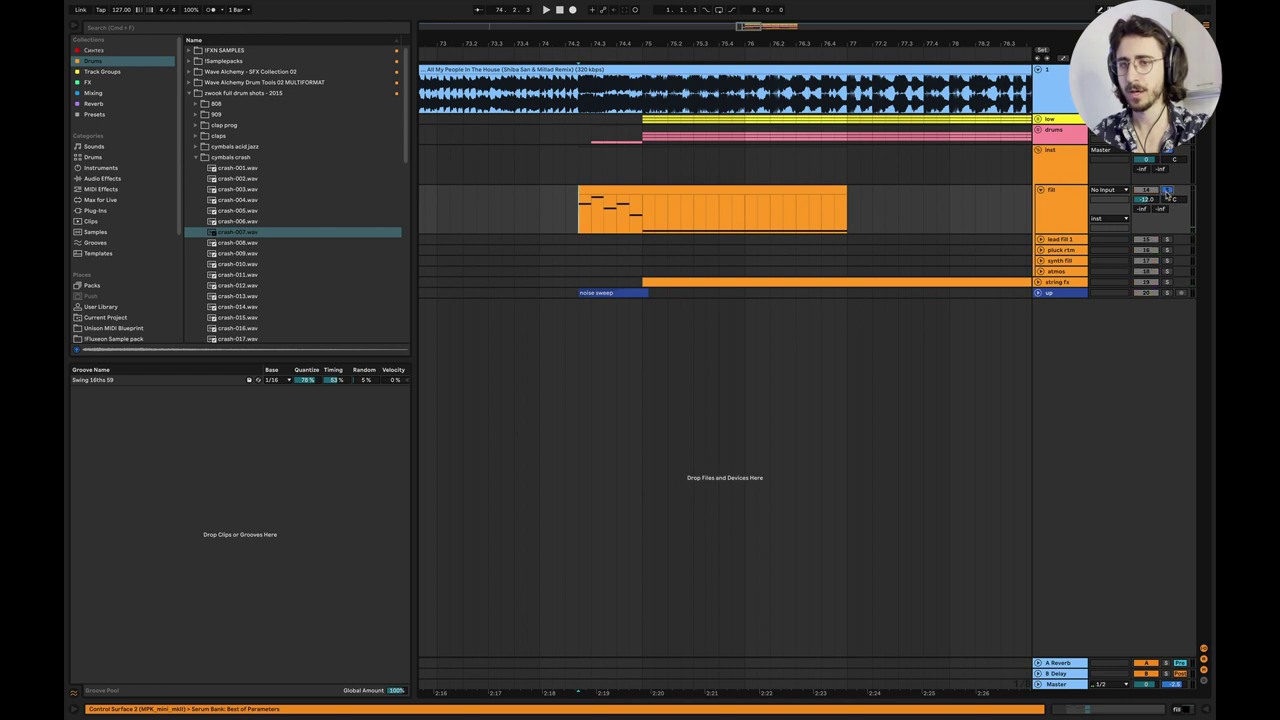
key(space)
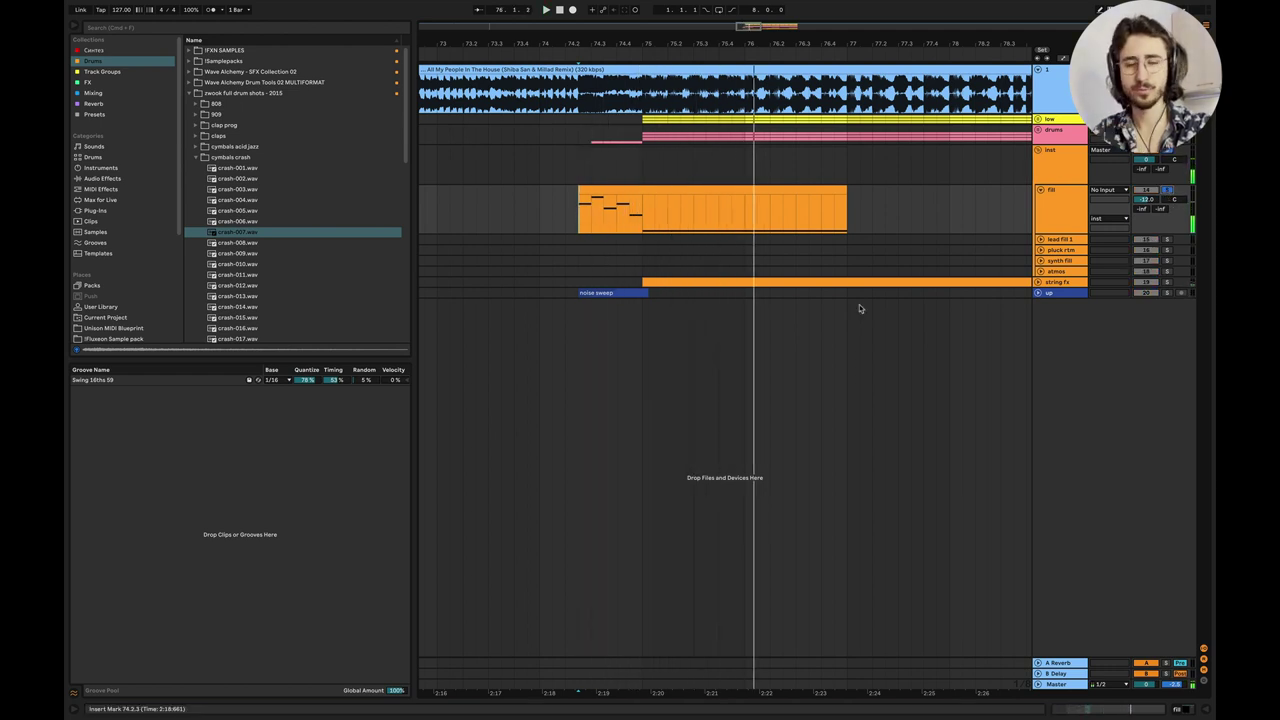
click(859, 304)
Open Serum on the fill track to examine its oscillators, filter, envelope and effects.
double_click(1056, 227)
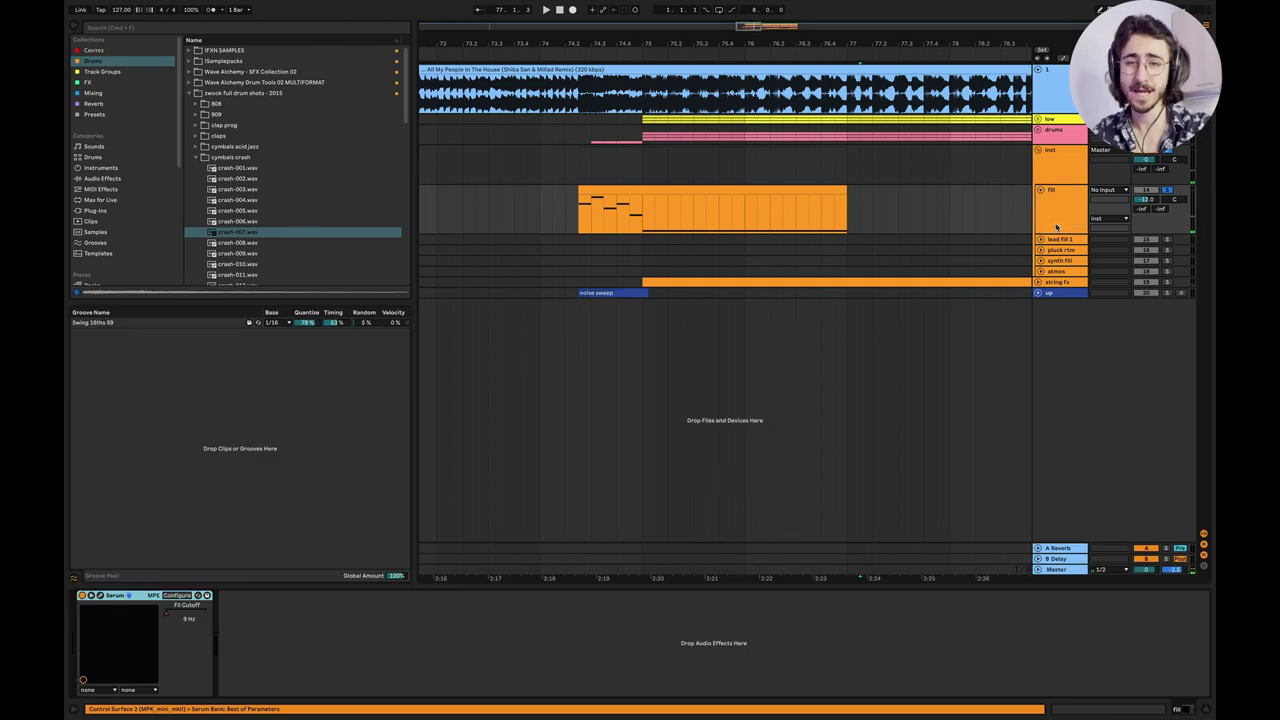
click(100, 596)
drag(346, 50, 697, 155)
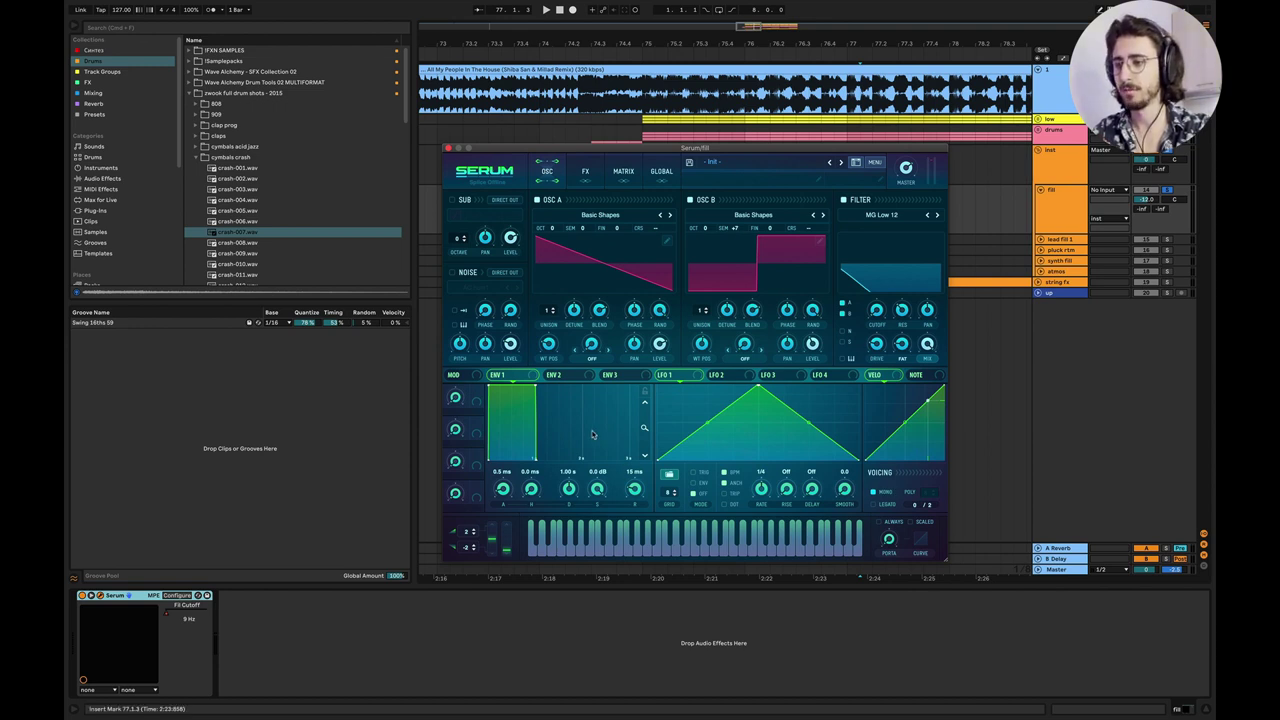
mouse_move(646, 434)
mouse_down()
mouse_move(645, 423)
mouse_move(638, 473)
mouse_move(646, 429)
mouse_move(651, 448)
mouse_up()
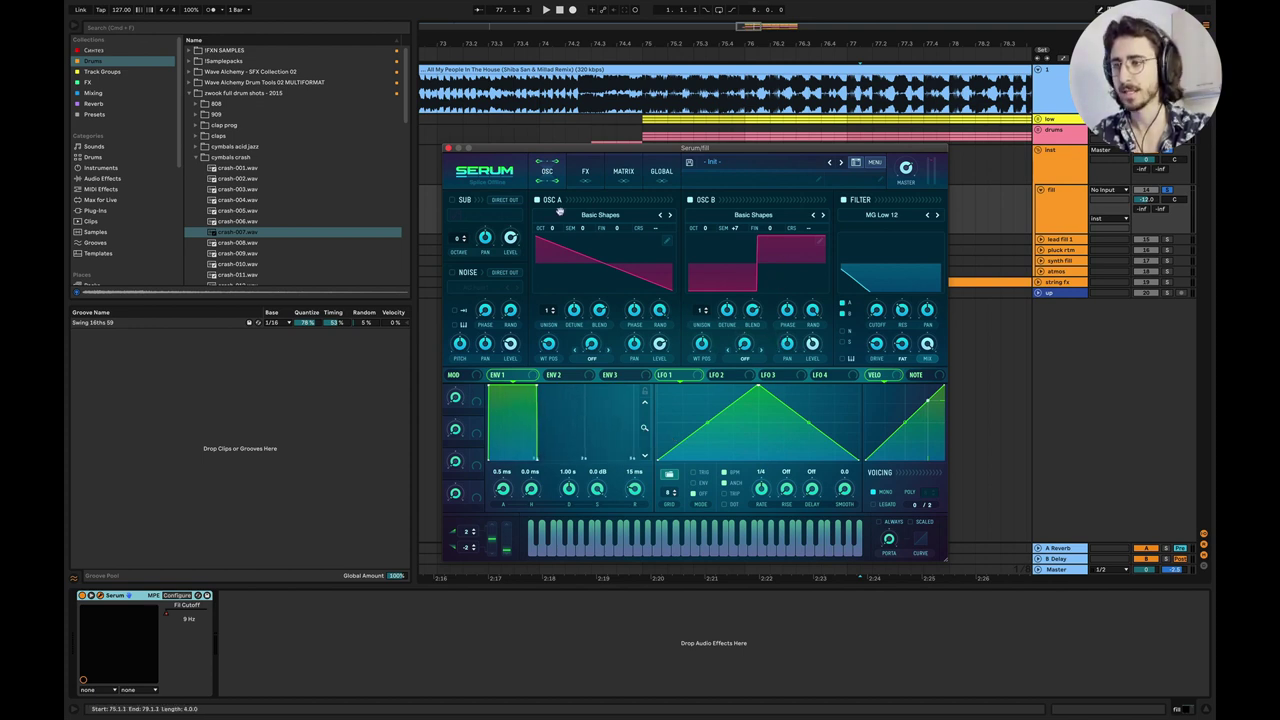
click(580, 171)
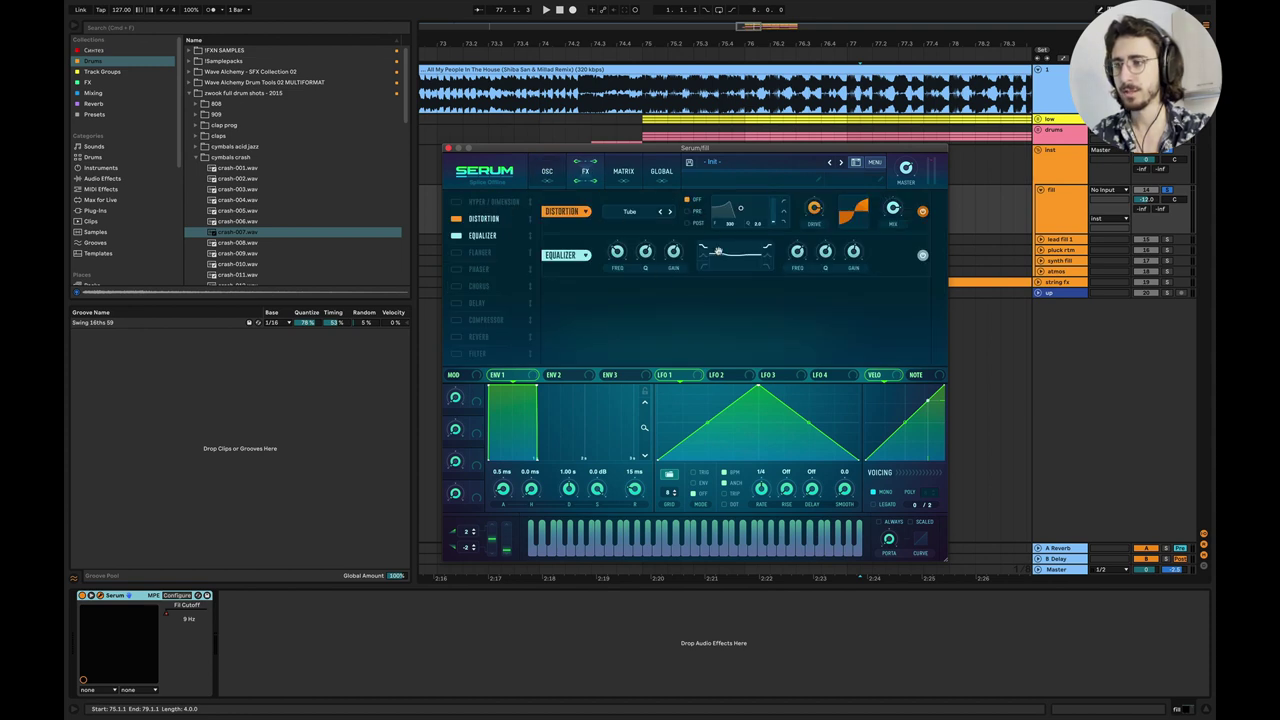
Bypass Serum's Distortion and Equalizer, play the fill from its start, and re-enable both effects to compare the sound.
click(456, 218)
click(456, 235)
drag(570, 147, 570, 303)
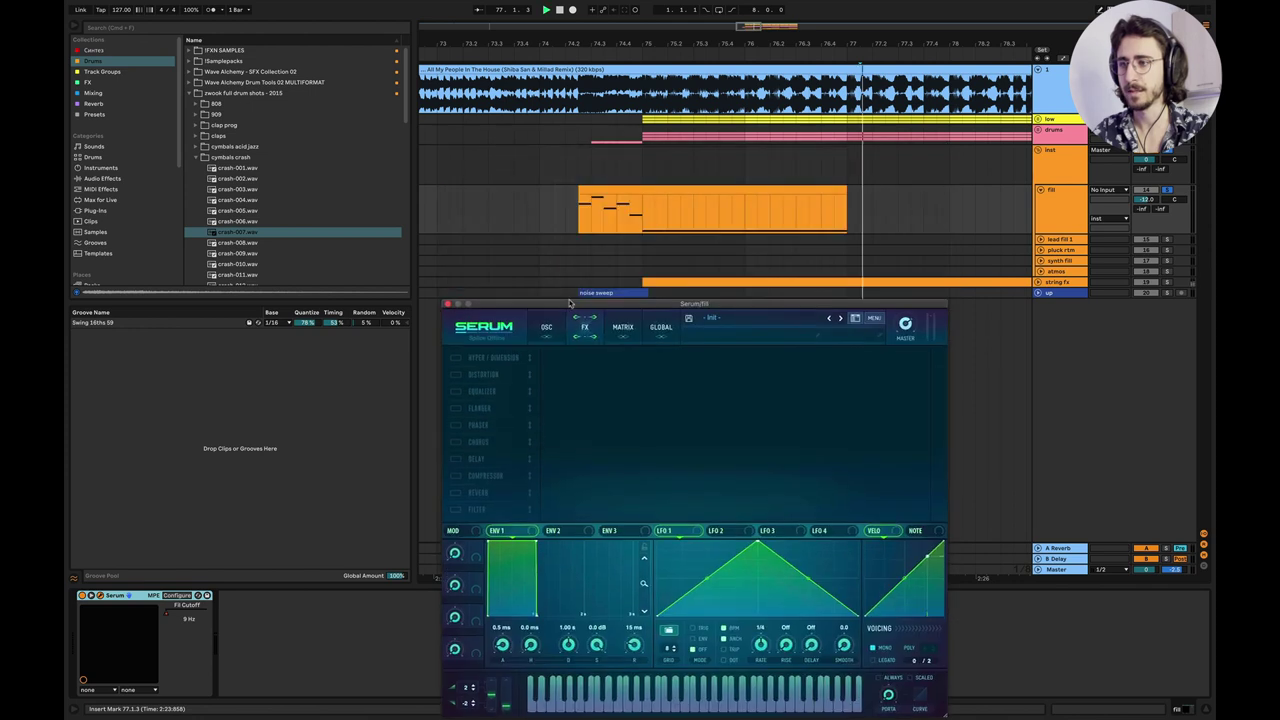
click(586, 258)
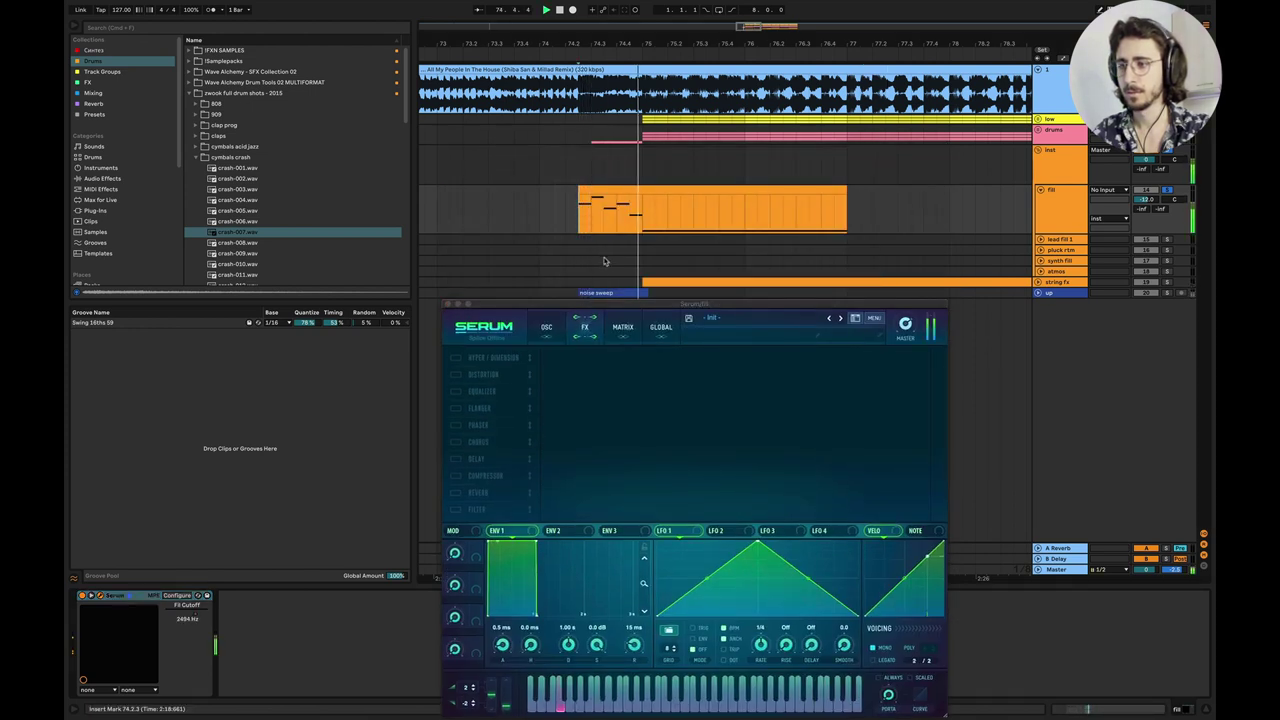
click(456, 374)
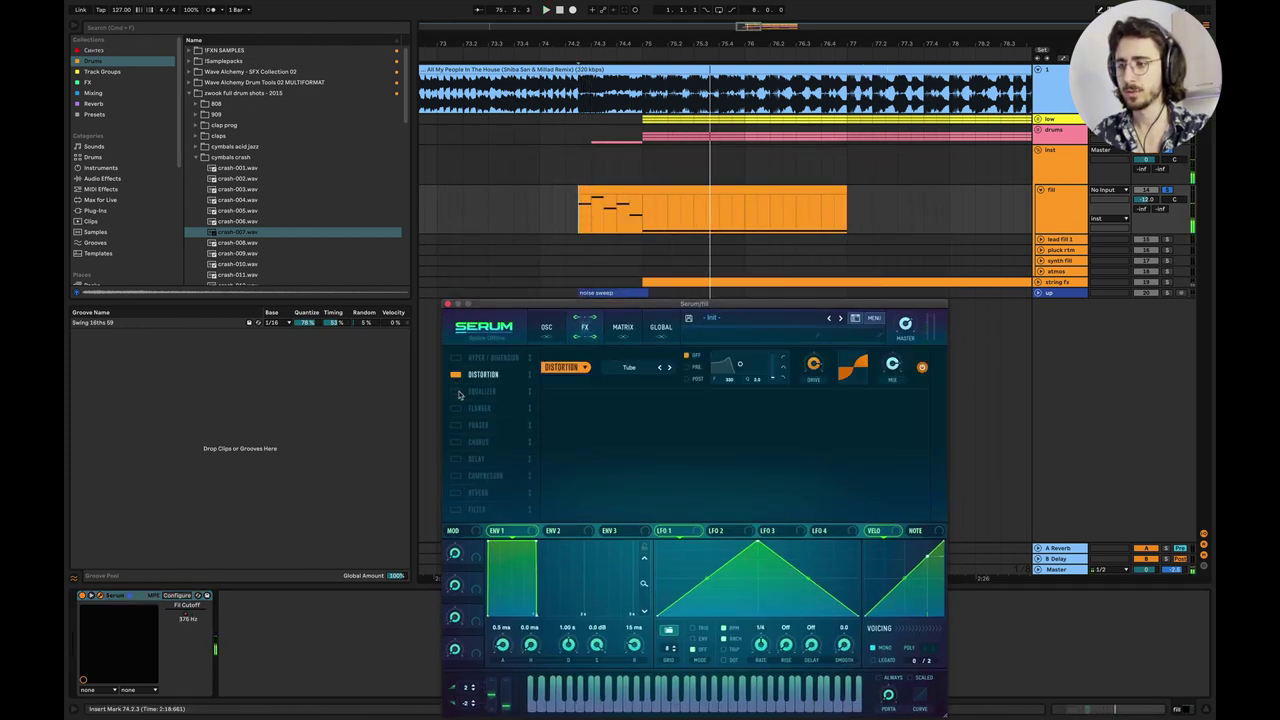
click(457, 392)
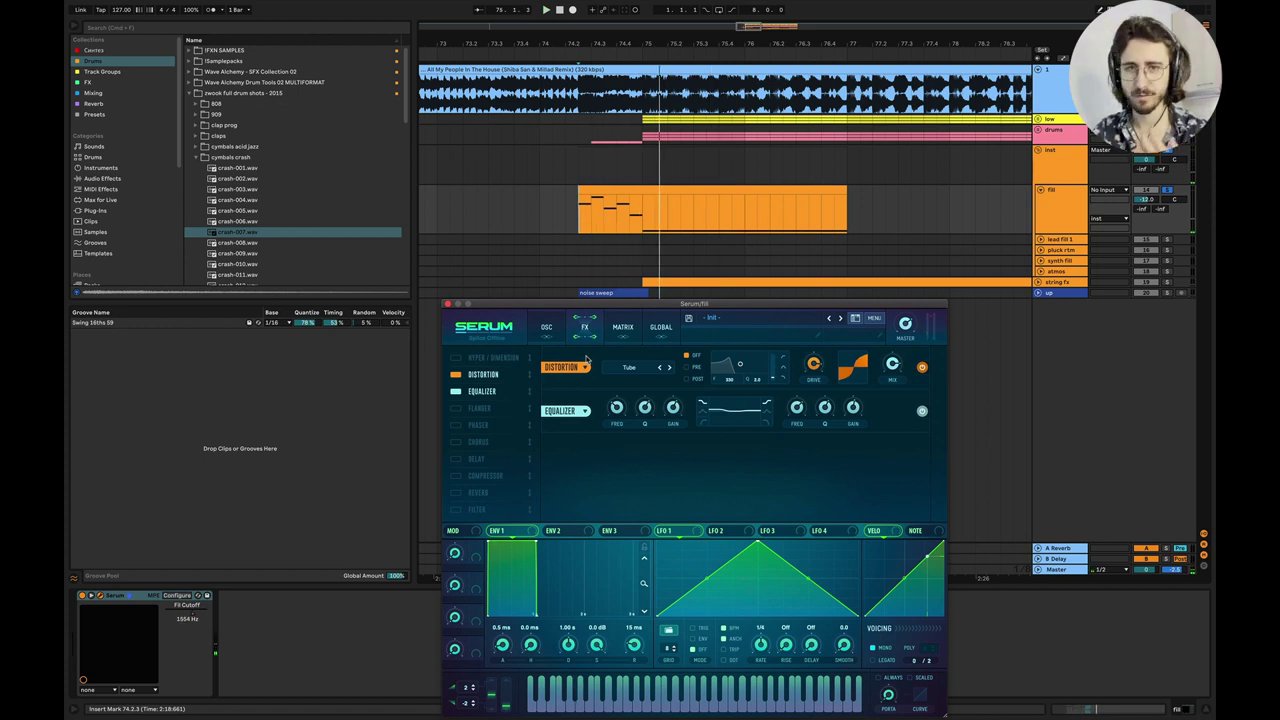
Show Serum's oscillator page, re-enable the Fil Cutoff automation, and play the fill to watch the cutoff sweep, leaving the track unsoloed.
click(547, 329)
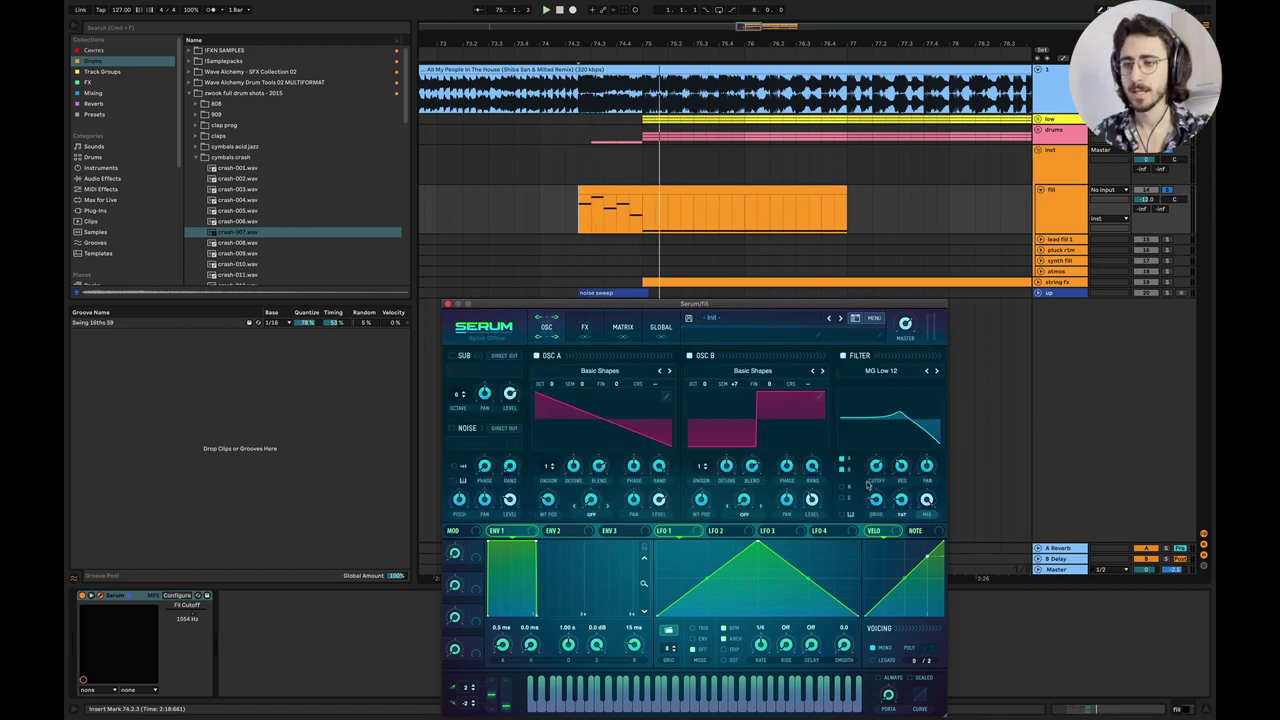
click(193, 612)
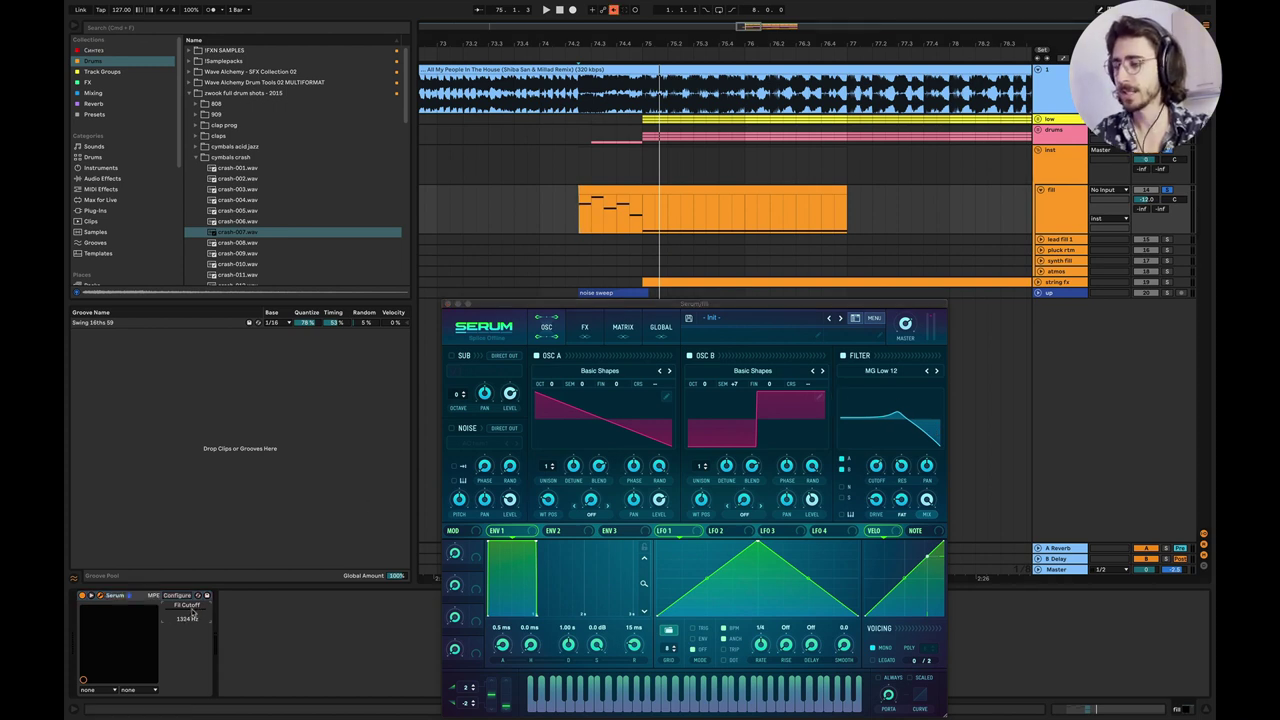
click(613, 10)
key(s)
key(space)
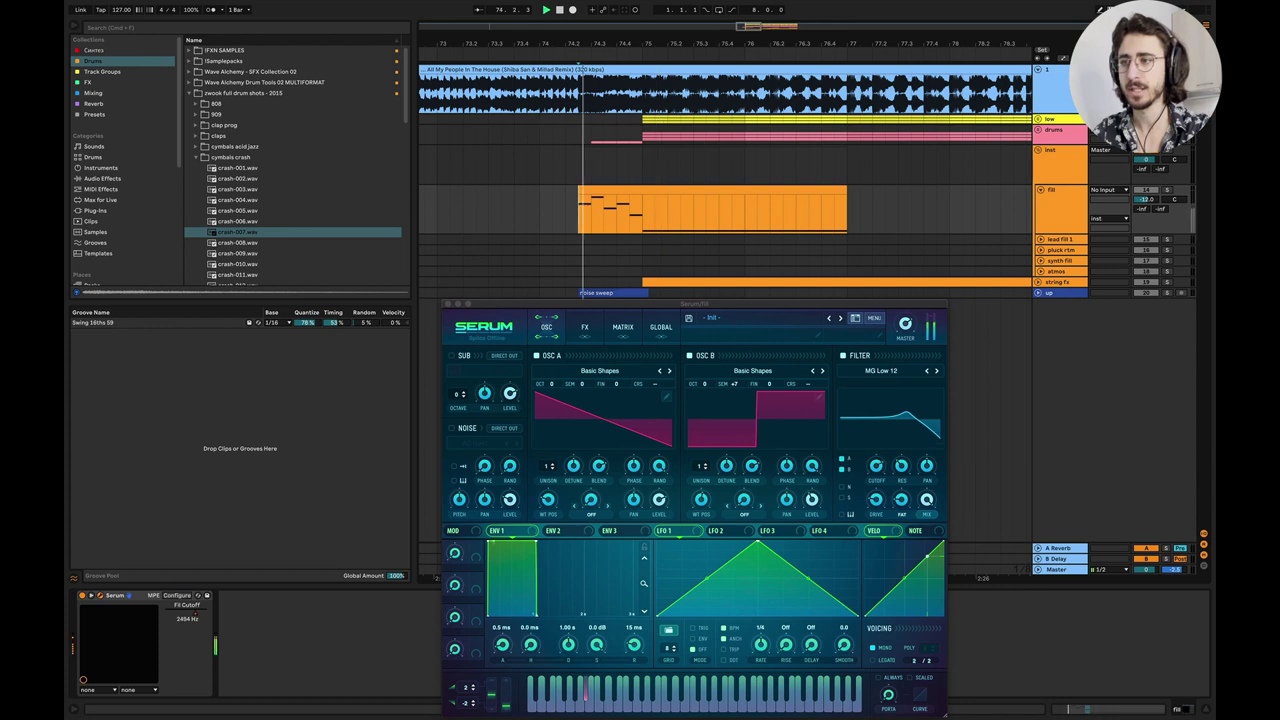
drag(193, 585, 193, 706)
key(space)
key(s)
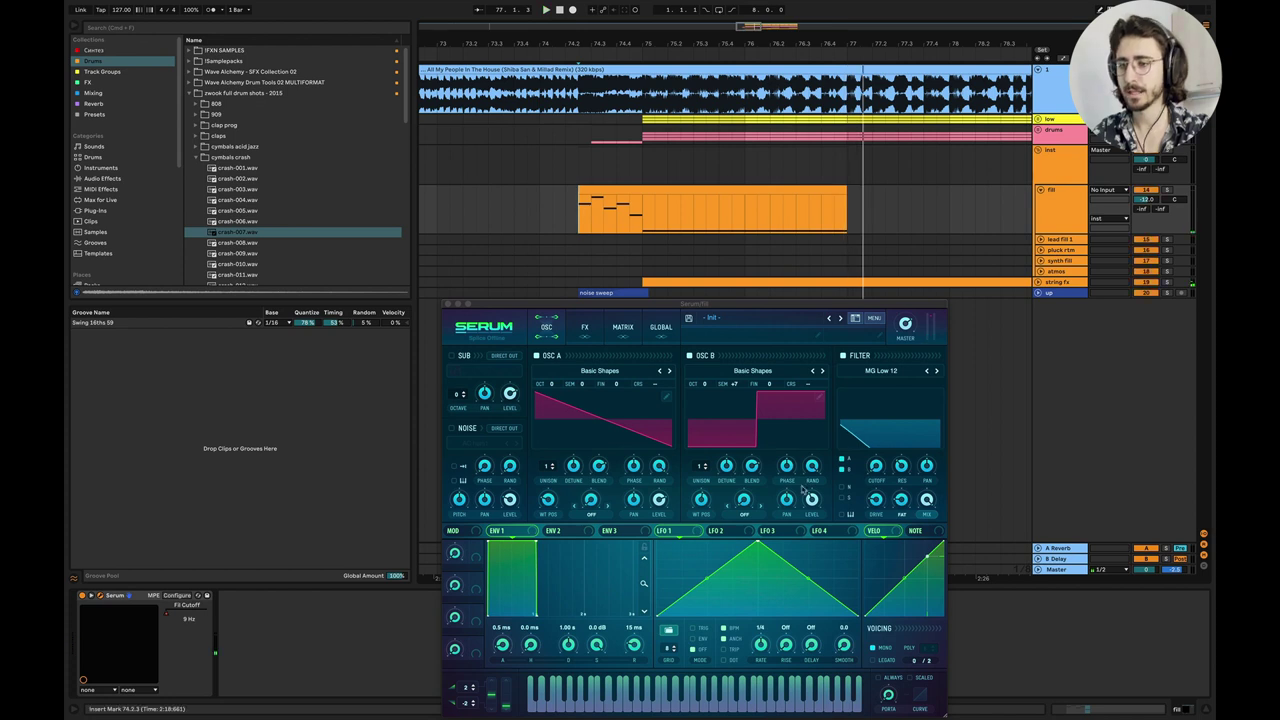
Show the fill track's Fil Cutoff automation curve and play it from bar 74.1.3.
key(a)
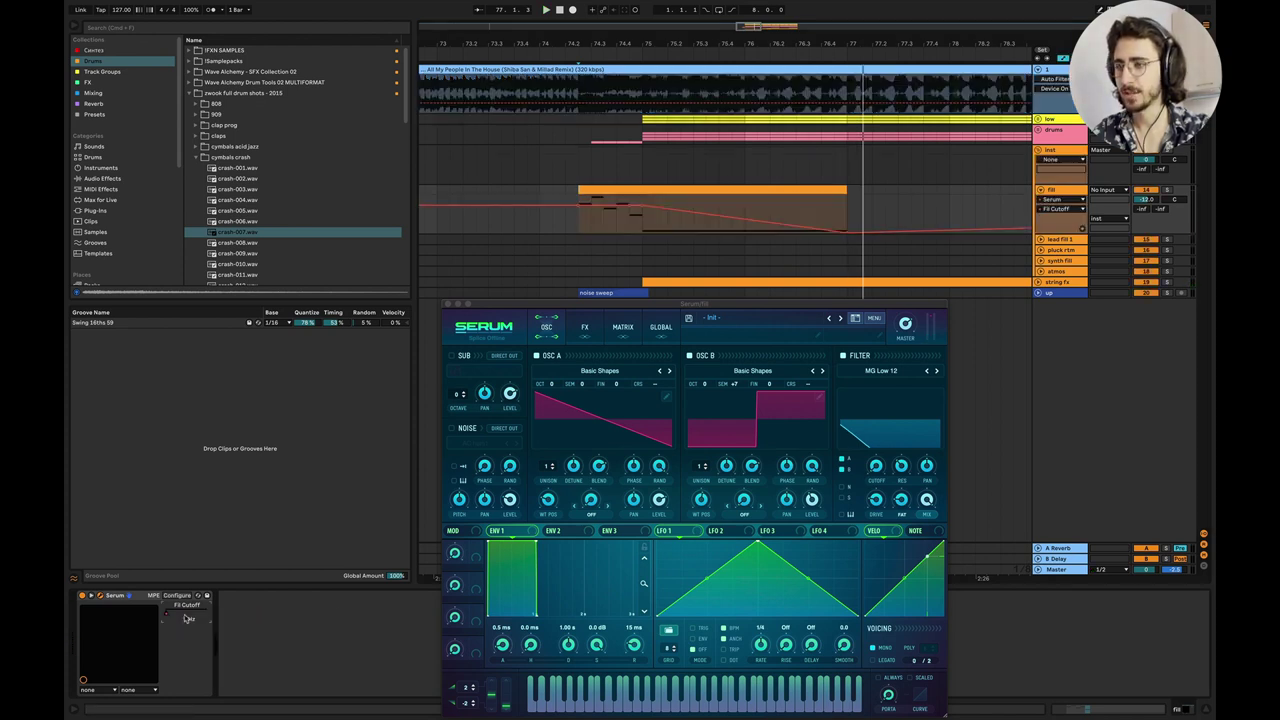
click(581, 222)
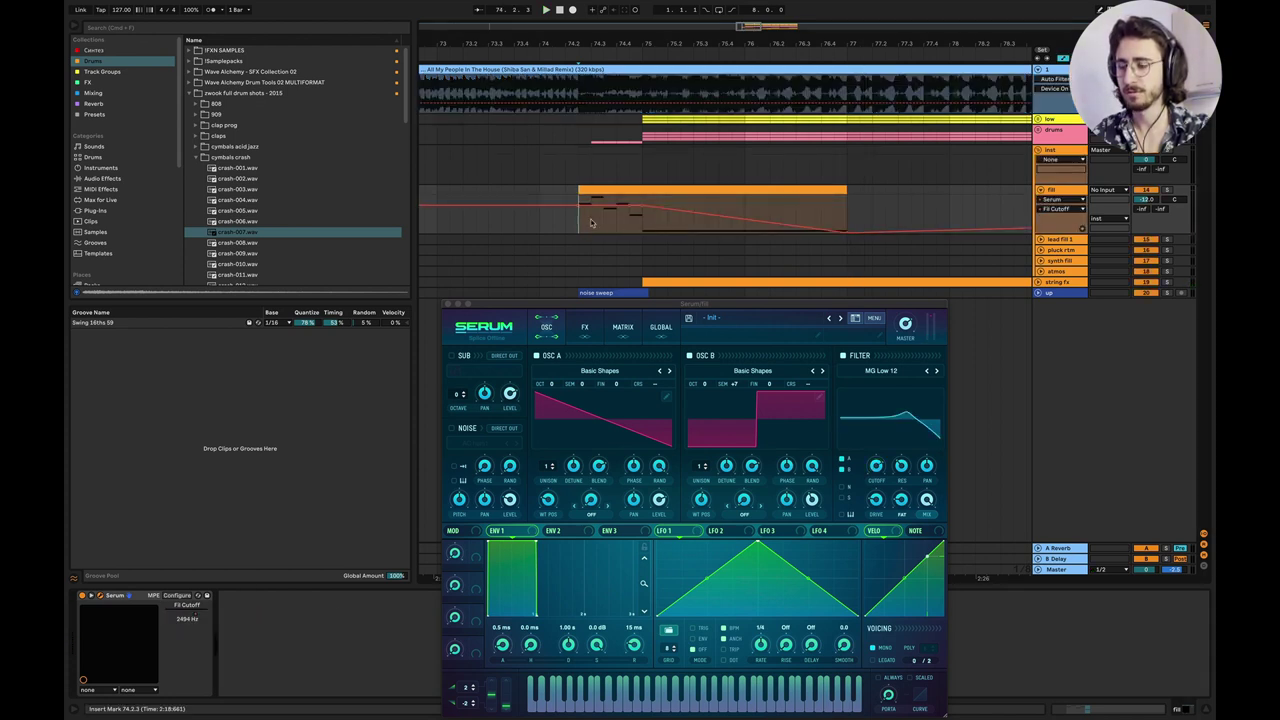
click(553, 222)
key(space)
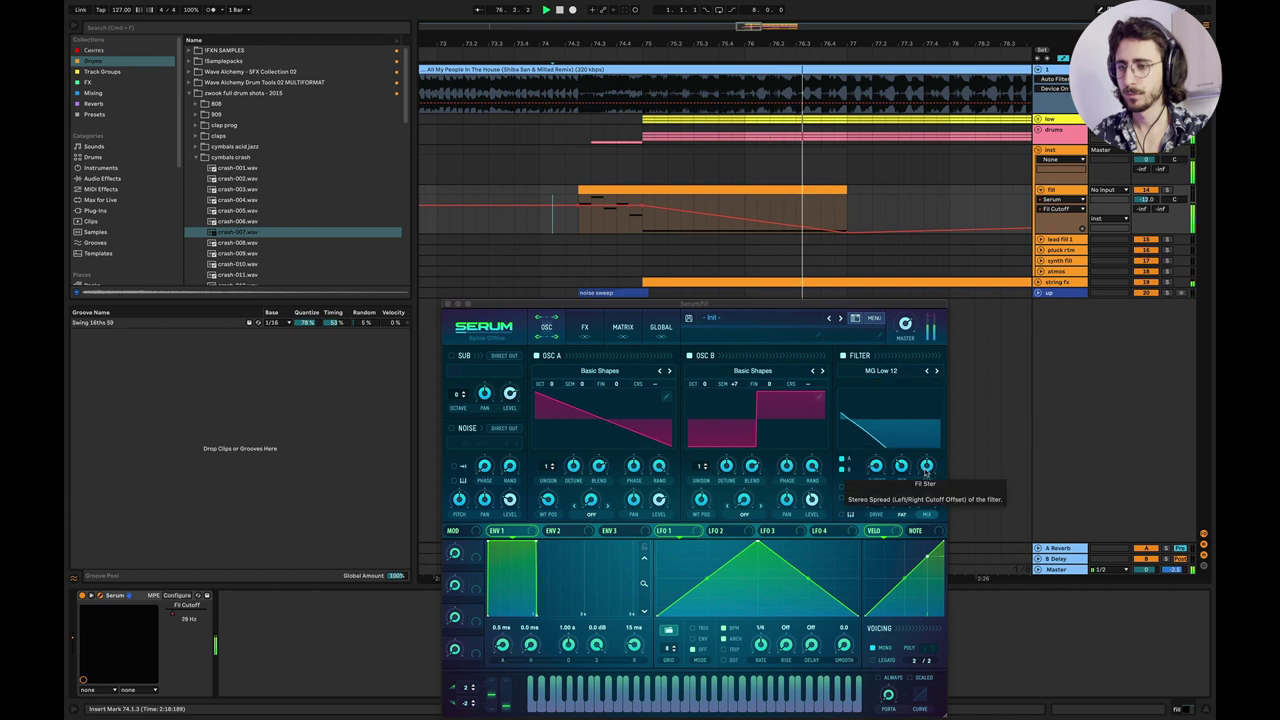
Show the filter resonance automation for the fill and review Serum's Distortion and Equalizer settings.
click(900, 470)
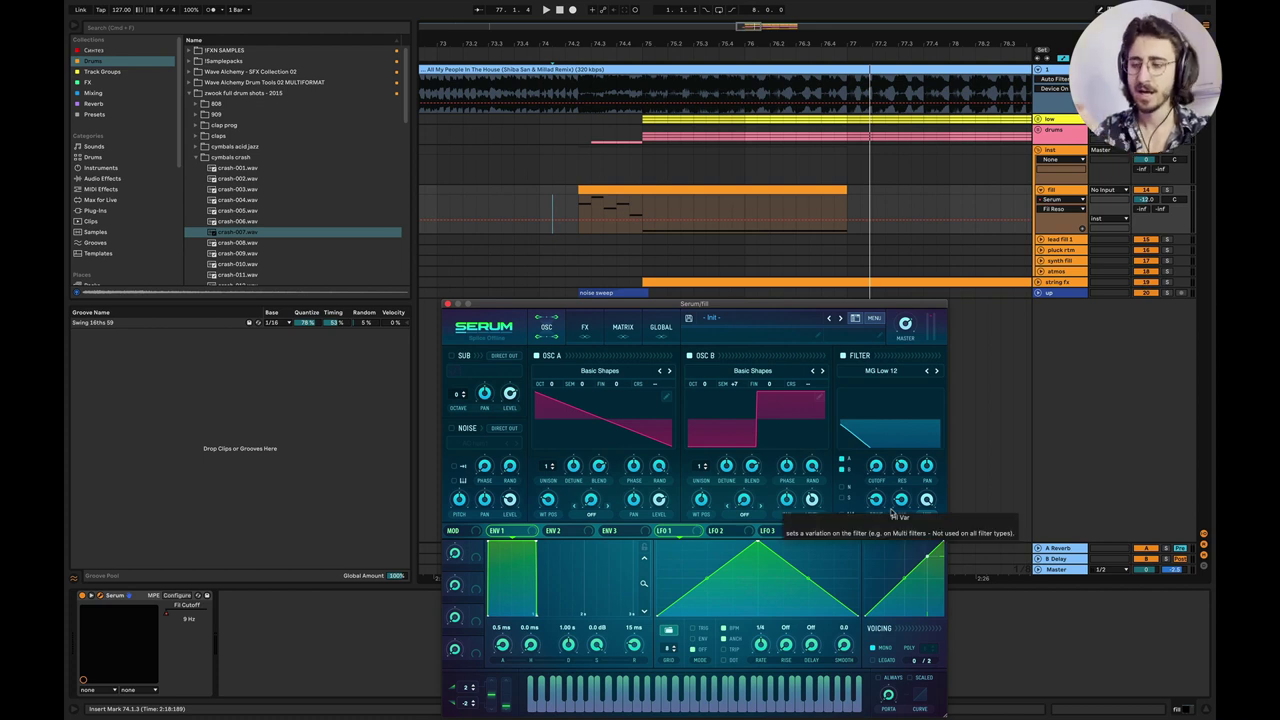
drag(777, 307, 761, 212)
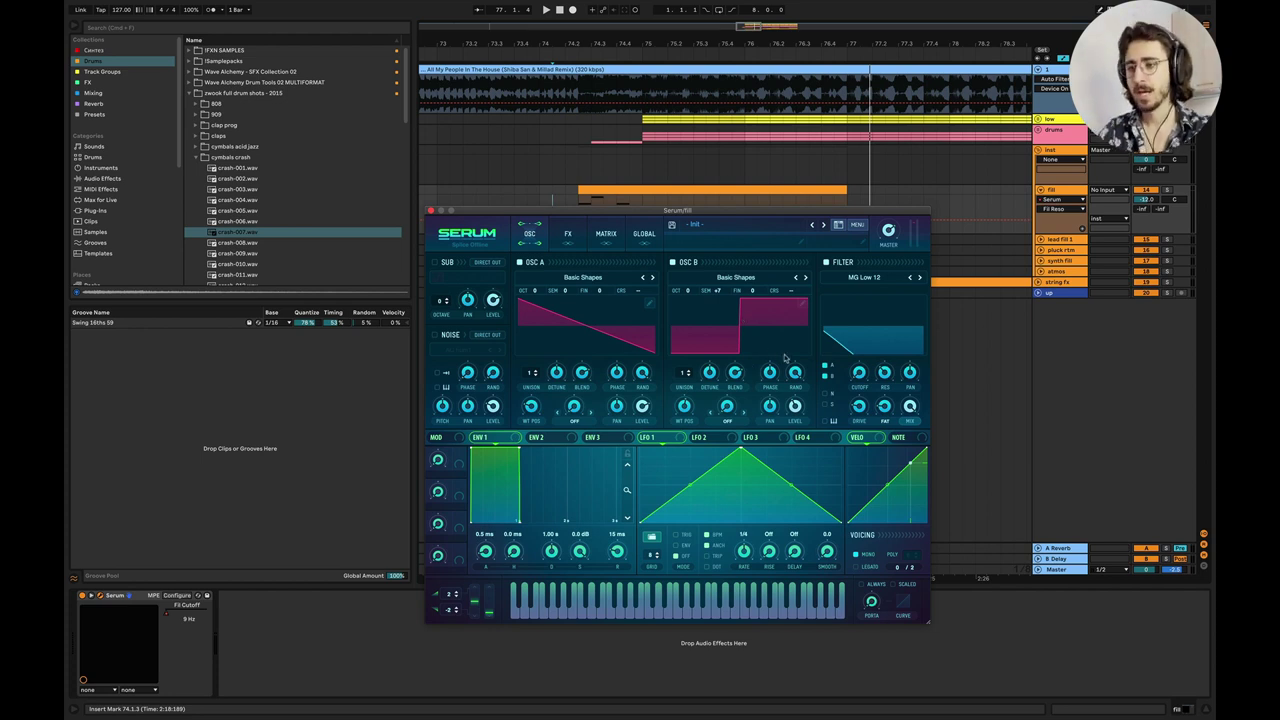
click(572, 226)
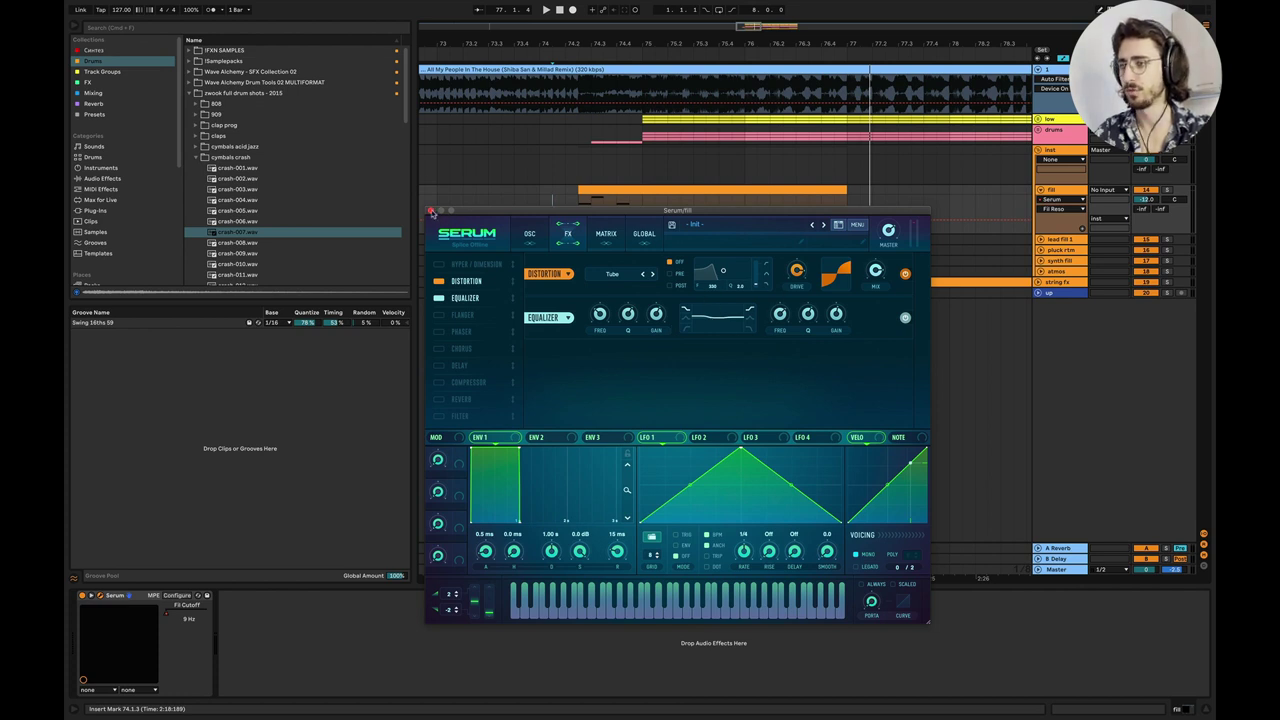
Close the fill's Serum window and review the MIDI notes in the fill clip.
click(430, 211)
double_click(650, 199)
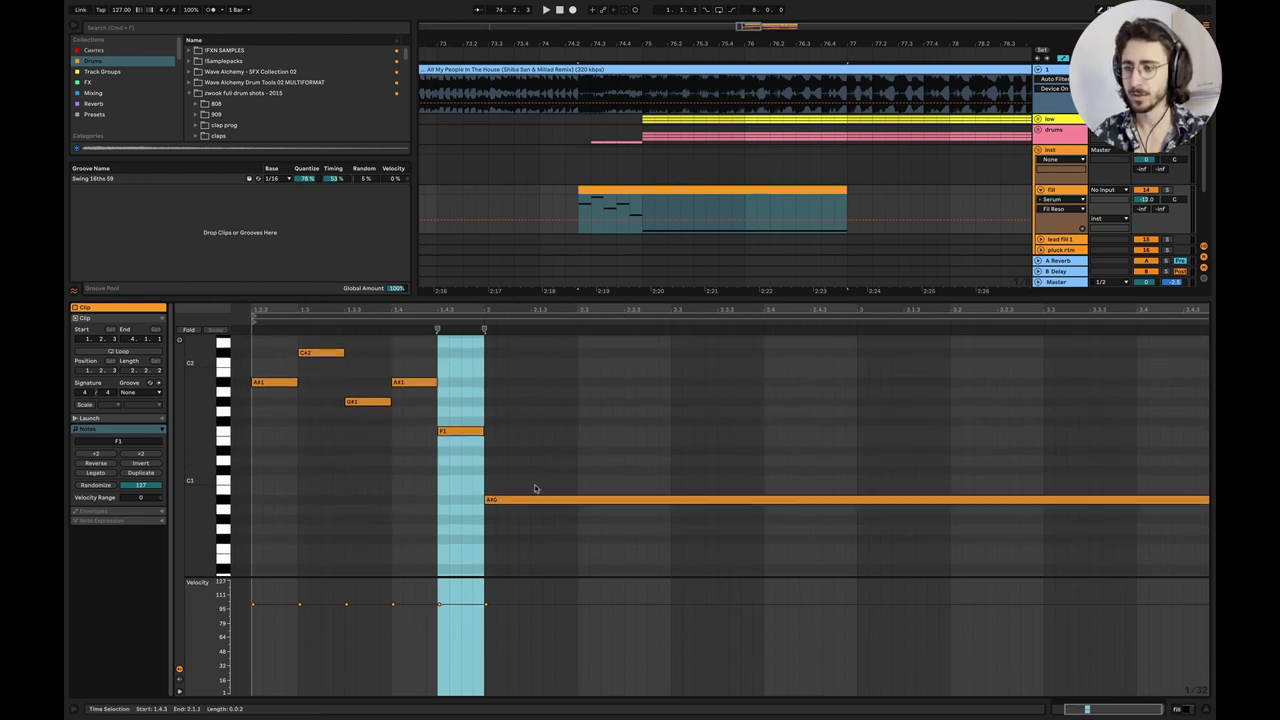
click(1206, 712)
Return to the fill track's devices and show its Fil Cutoff automation across the bars after the clip.
double_click(1052, 194)
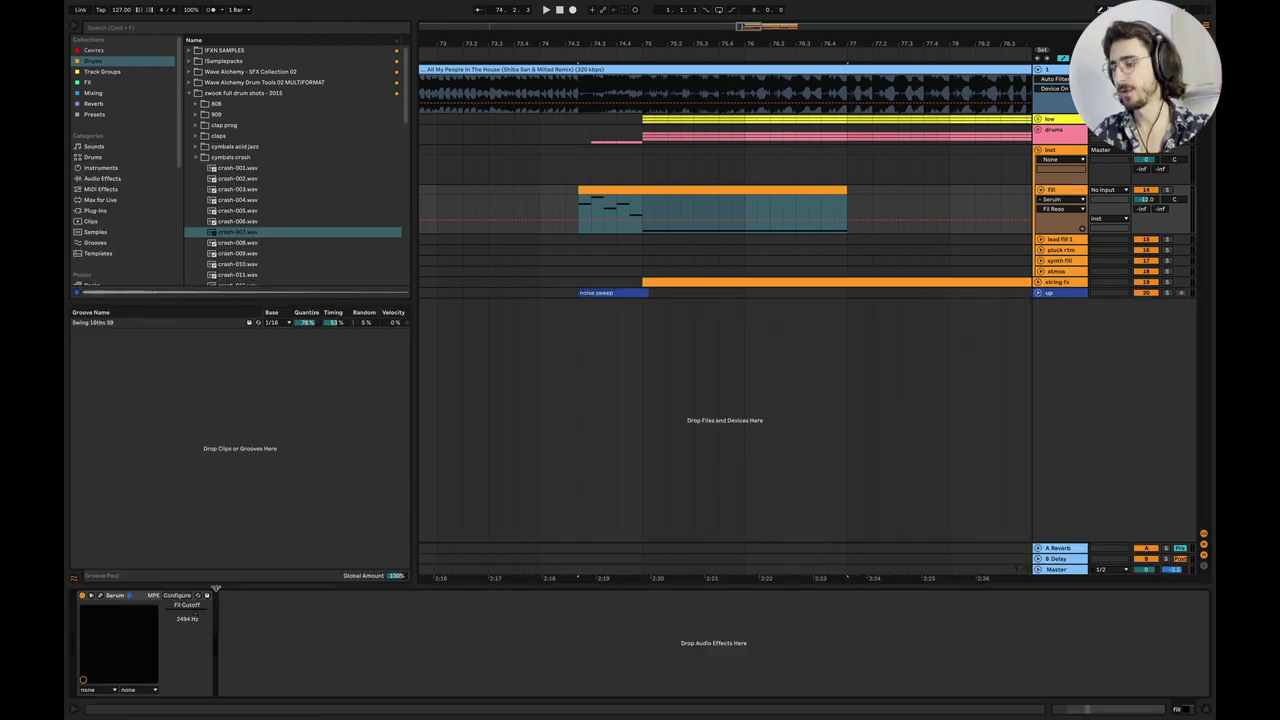
right_click(197, 612)
click(207, 616)
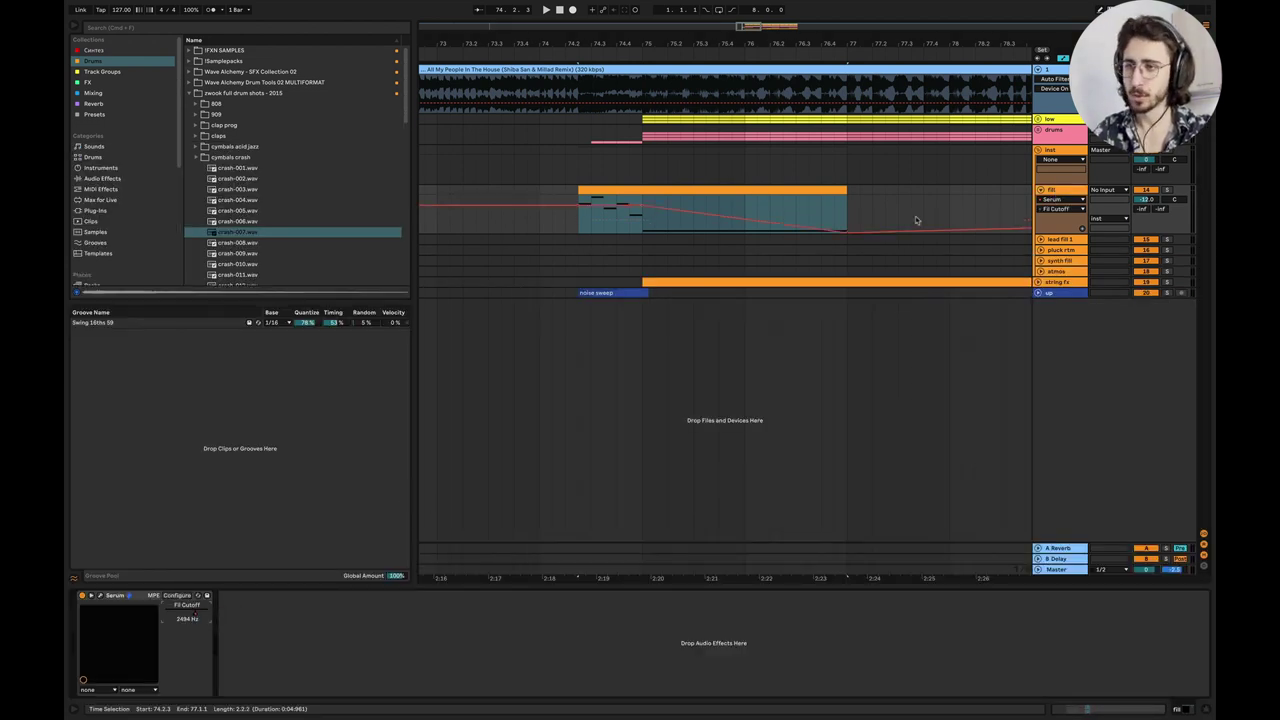
scroll(843, 263, right, 2)
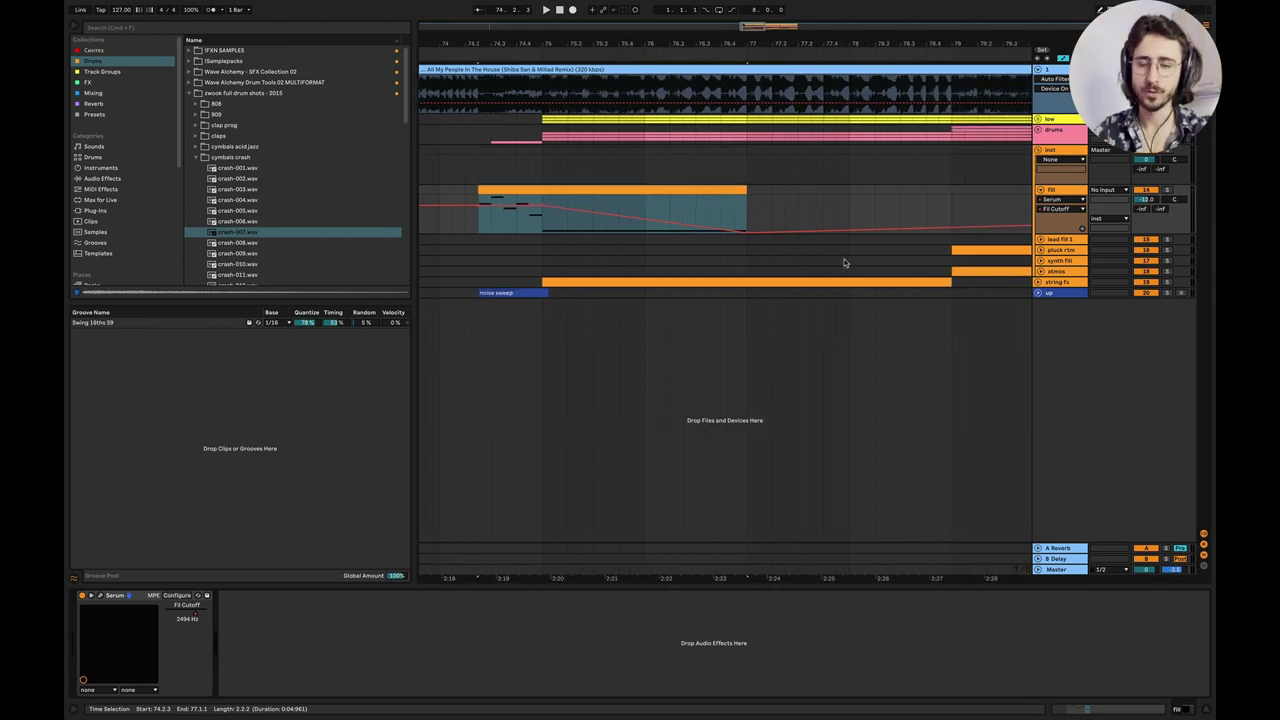
scroll(758, 313, down, 2)
scroll(758, 313, right, 2)
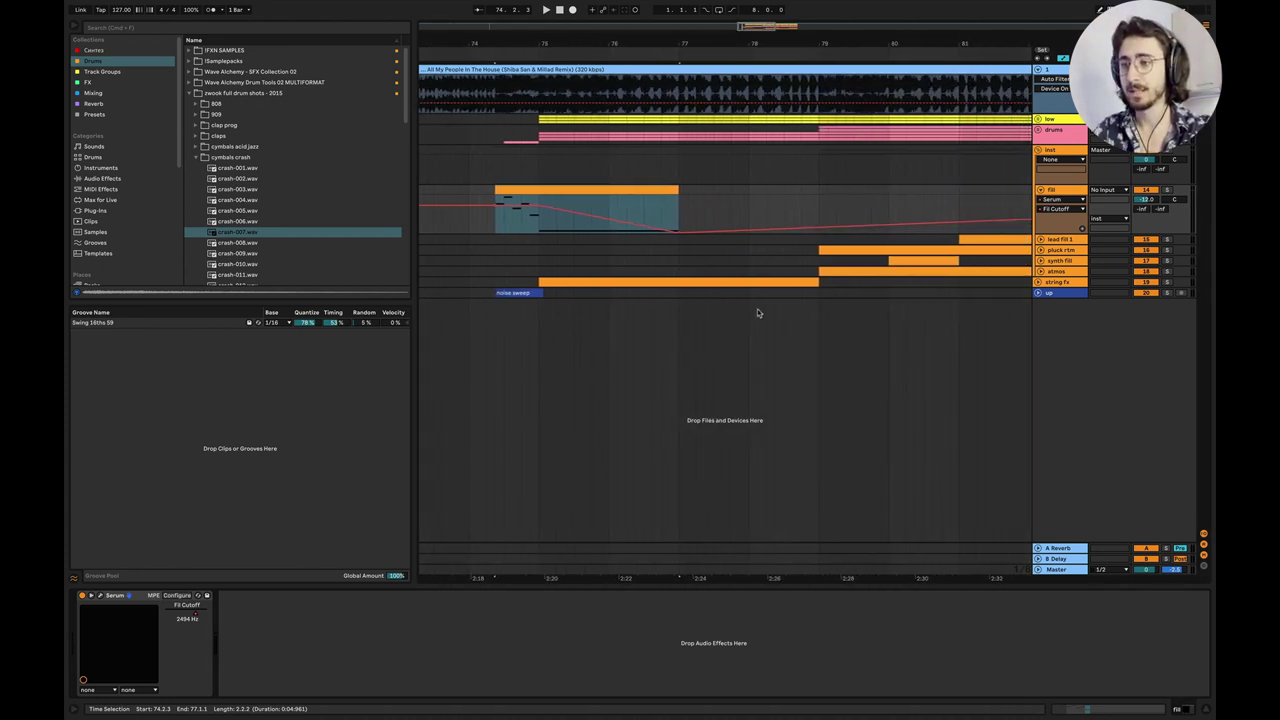
Unfold the string fx track and play the full arrangement from 74.4.3.
click(1037, 282)
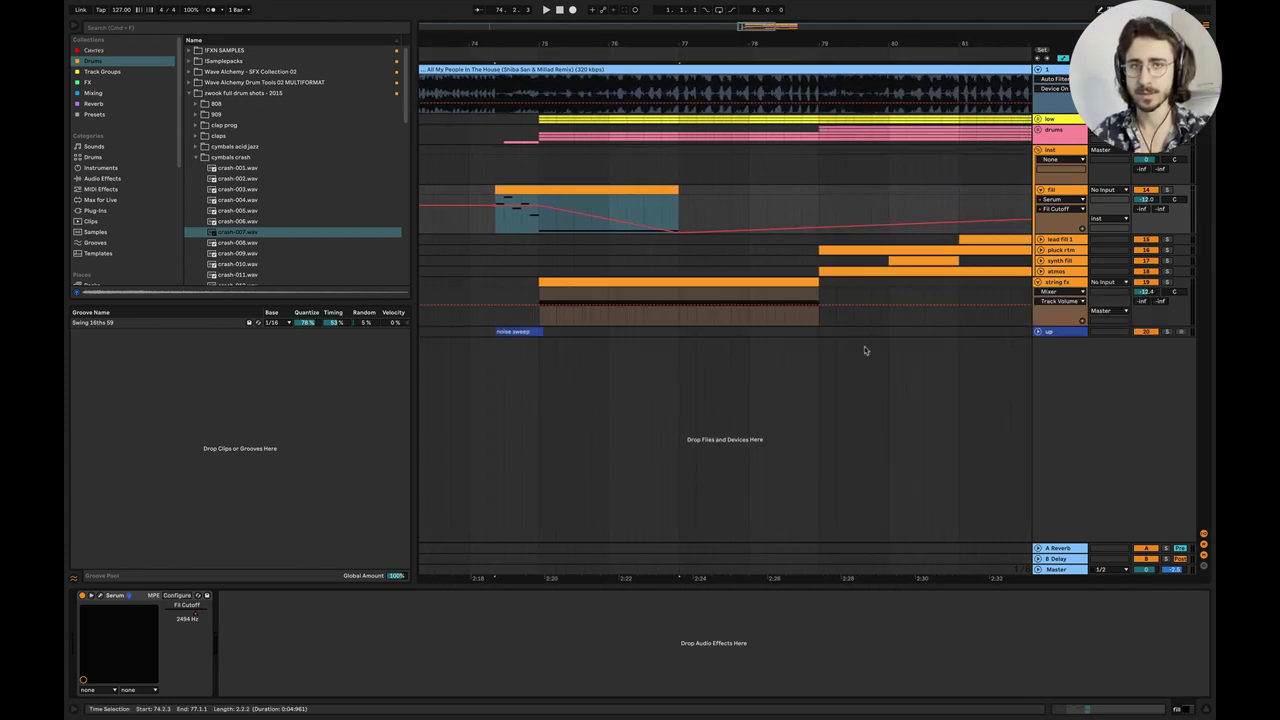
click(522, 293)
key(s)
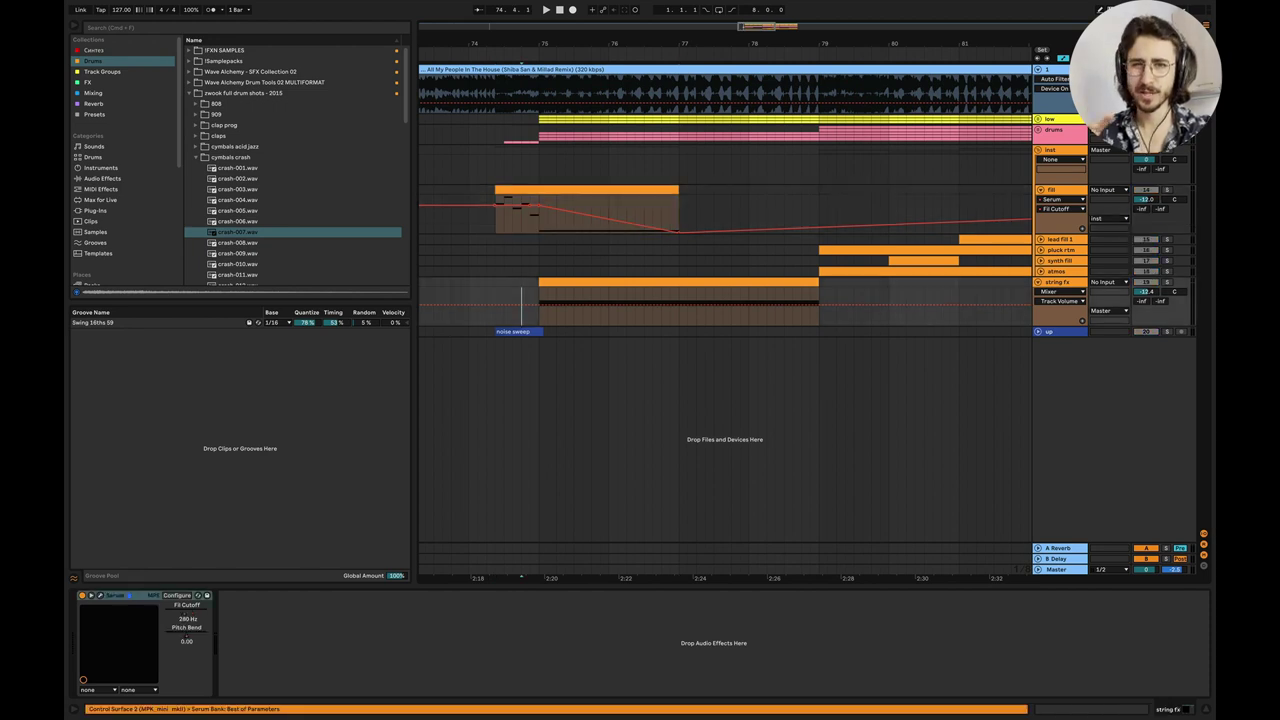
click(530, 140)
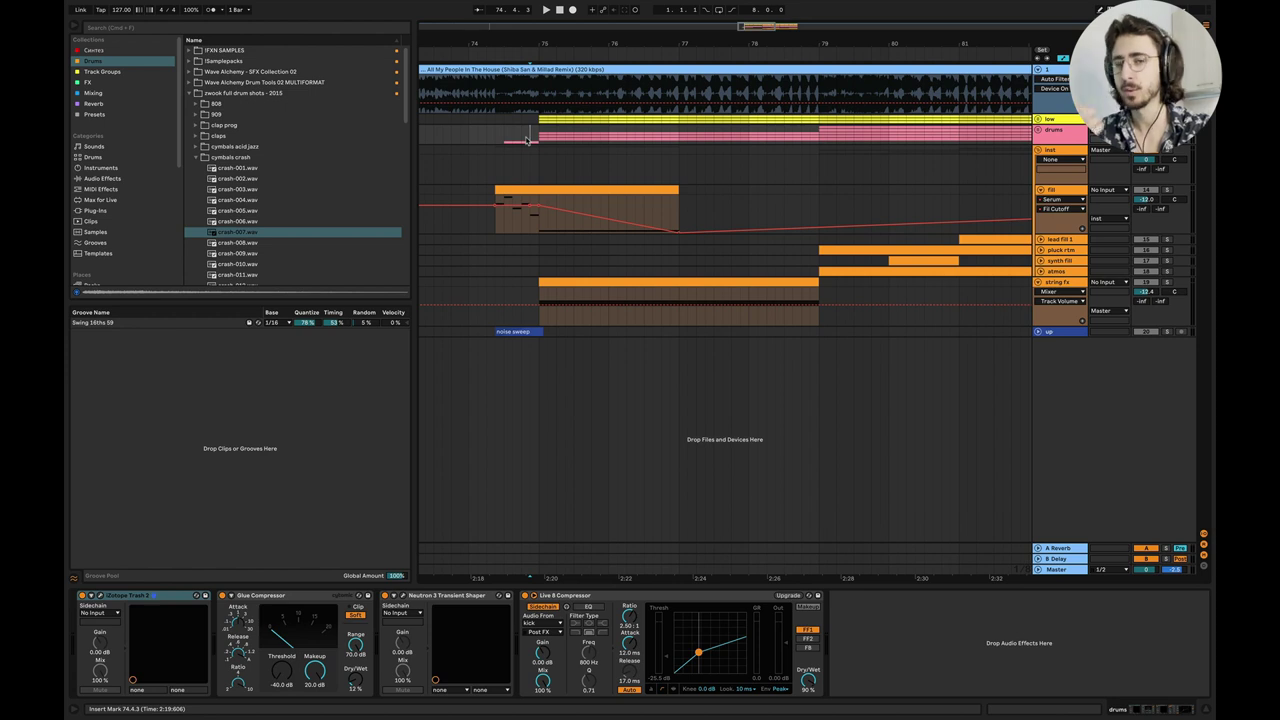
key(space)
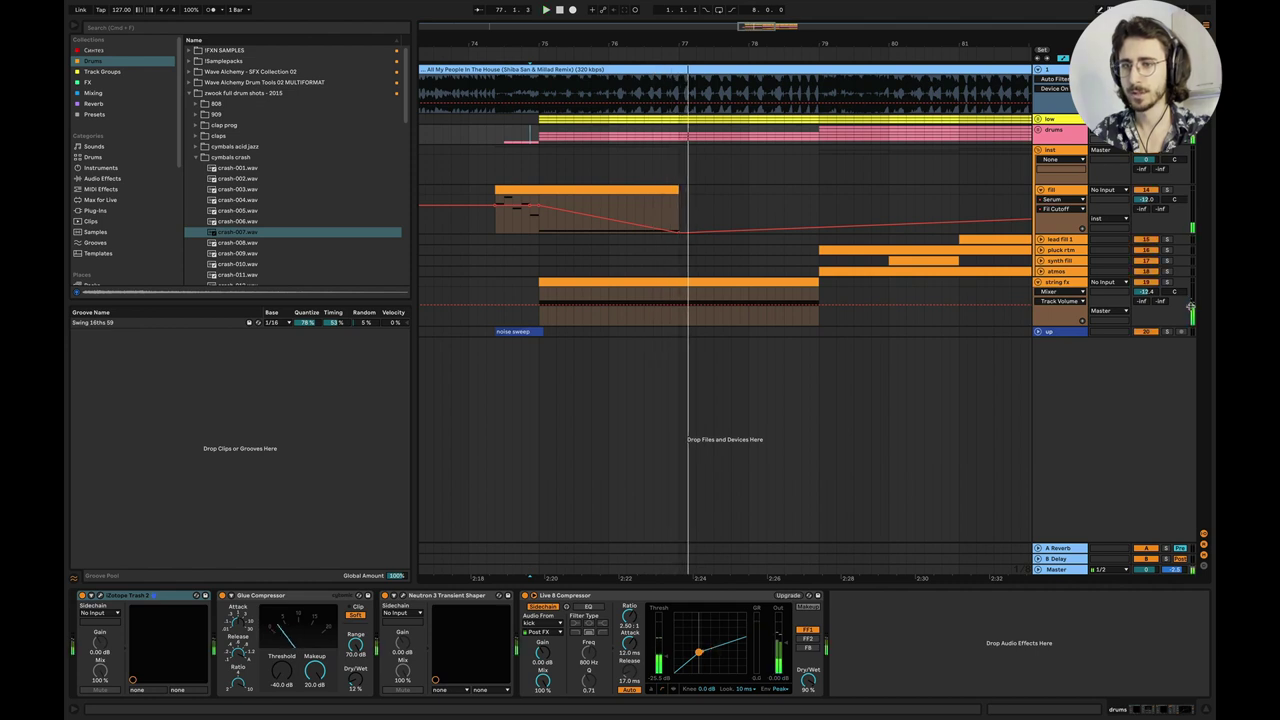
Solo the string fx track and play it from 74.4.3.
click(1168, 283)
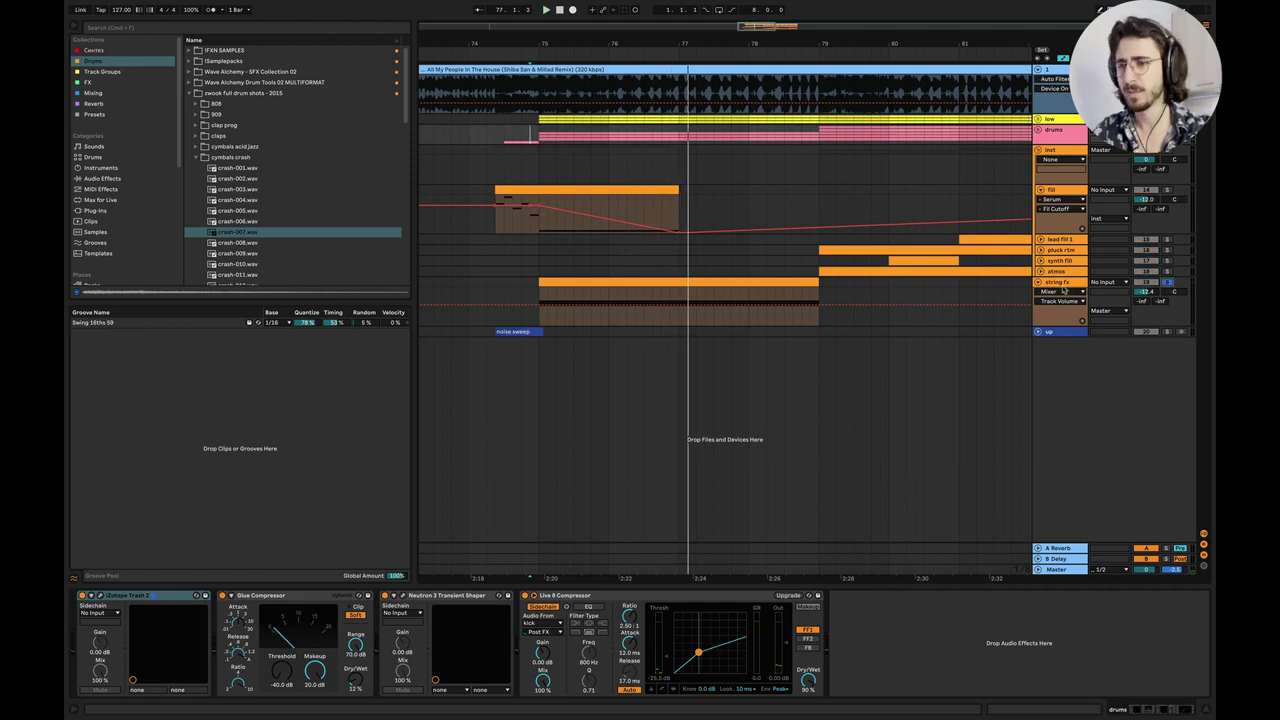
click(1064, 287)
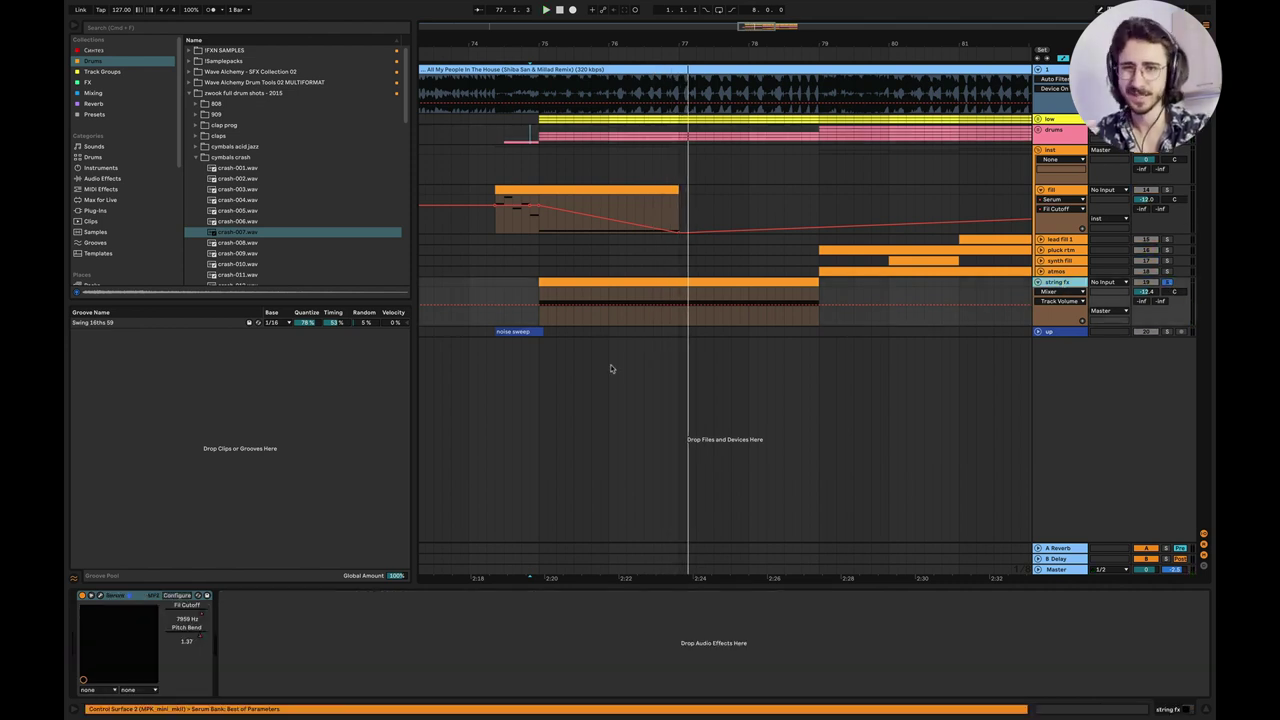
click(531, 290)
key(space)
Unsolo string fx and play it within the full mix from just before the noise sweep.
click(1167, 283)
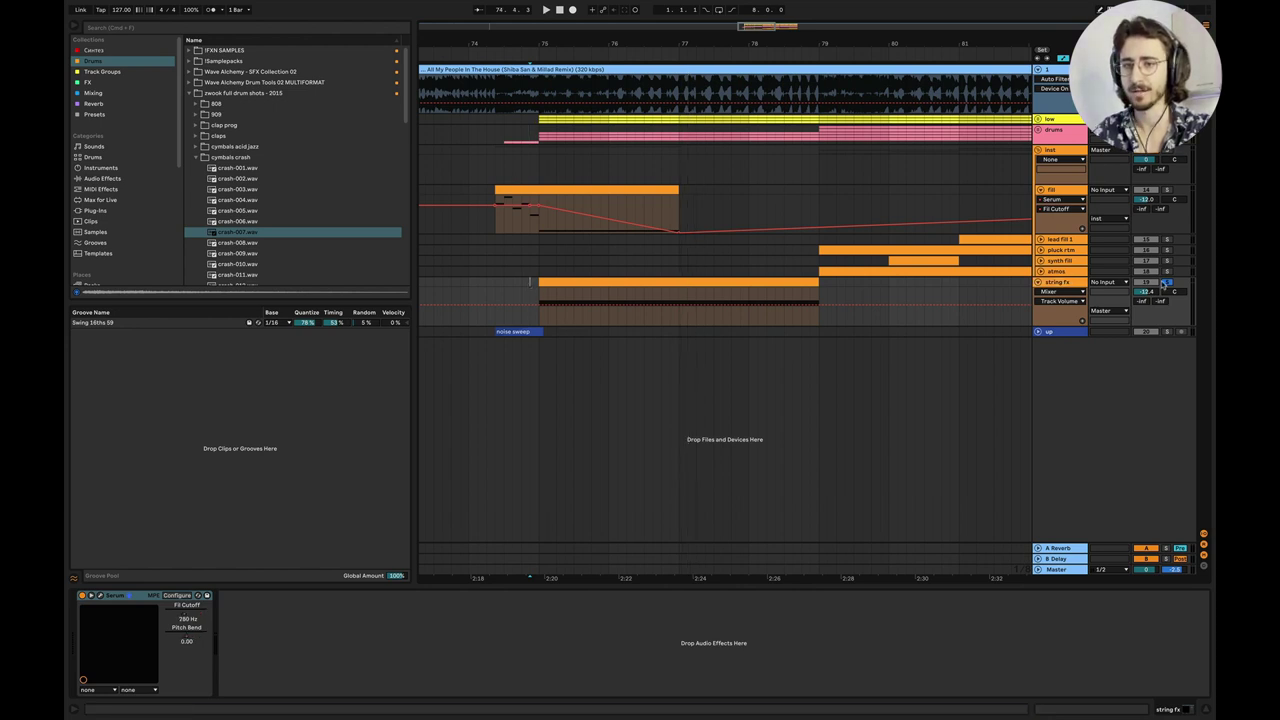
click(490, 293)
key(space)
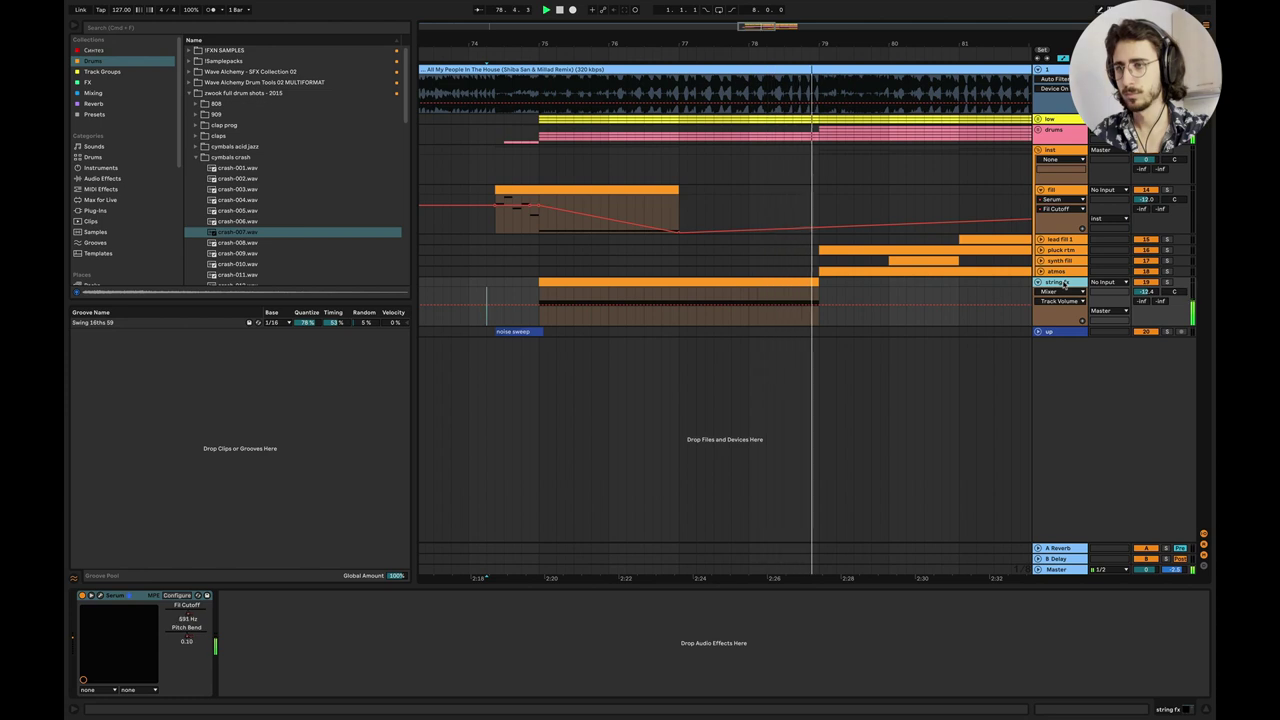
key(space)
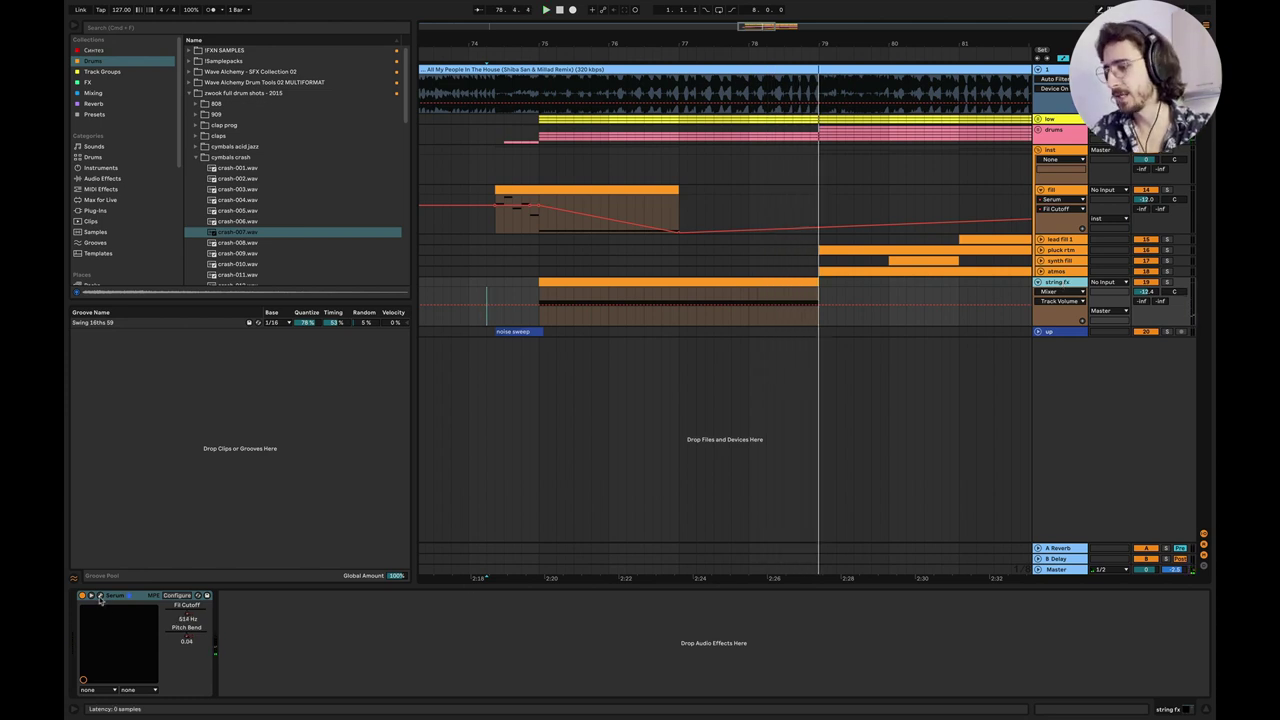
Open the string fx Serum and switch off its Reverb, Distortion, Hyper/Dimension and Chorus effects.
click(100, 596)
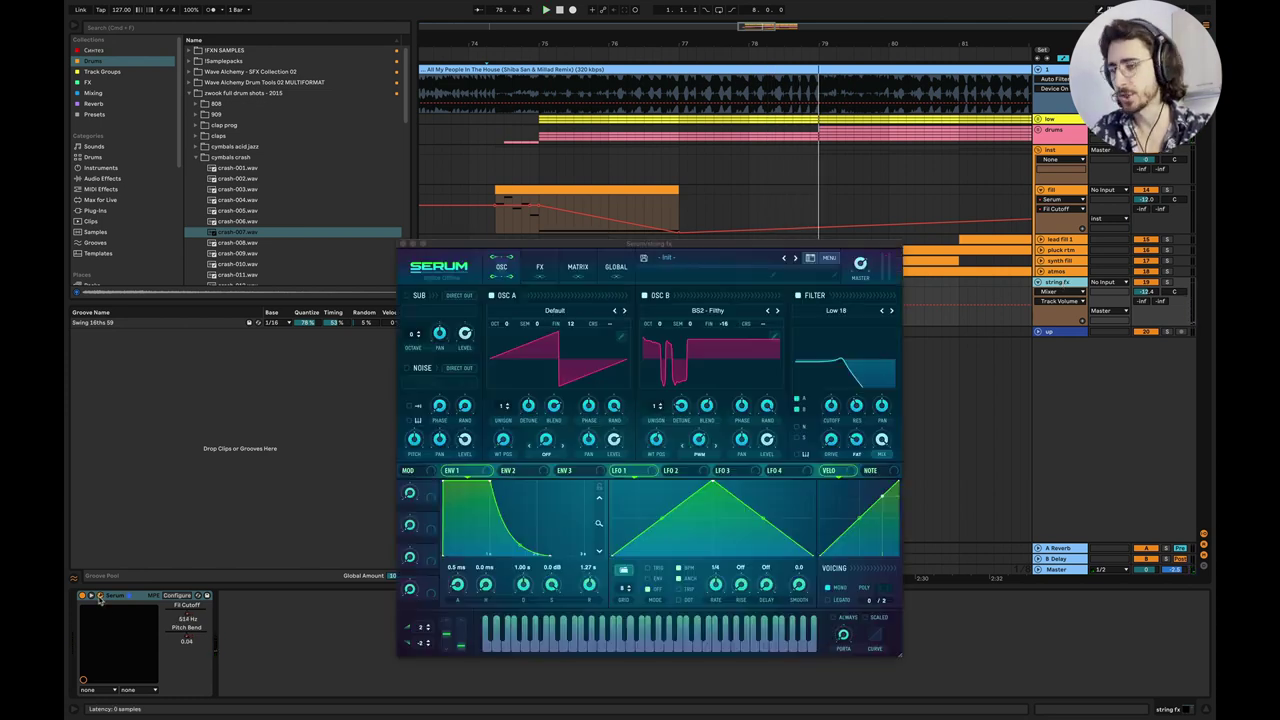
click(545, 340)
click(539, 266)
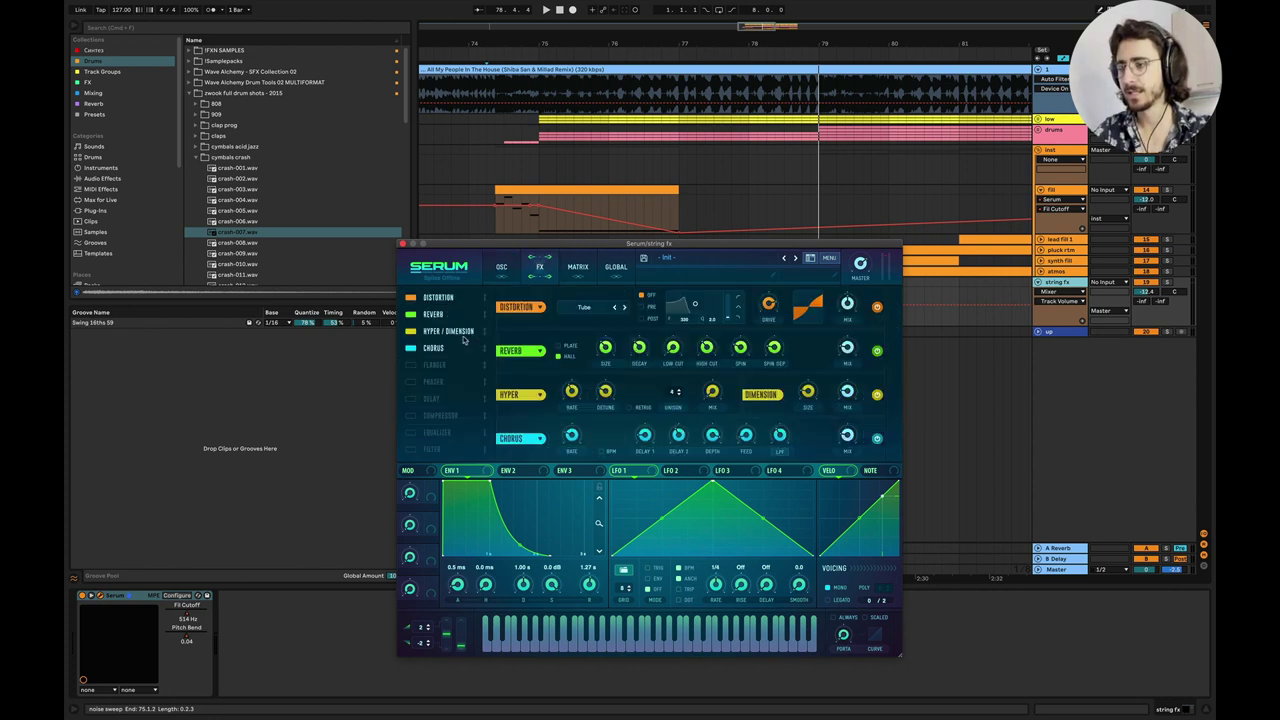
click(410, 314)
click(410, 297)
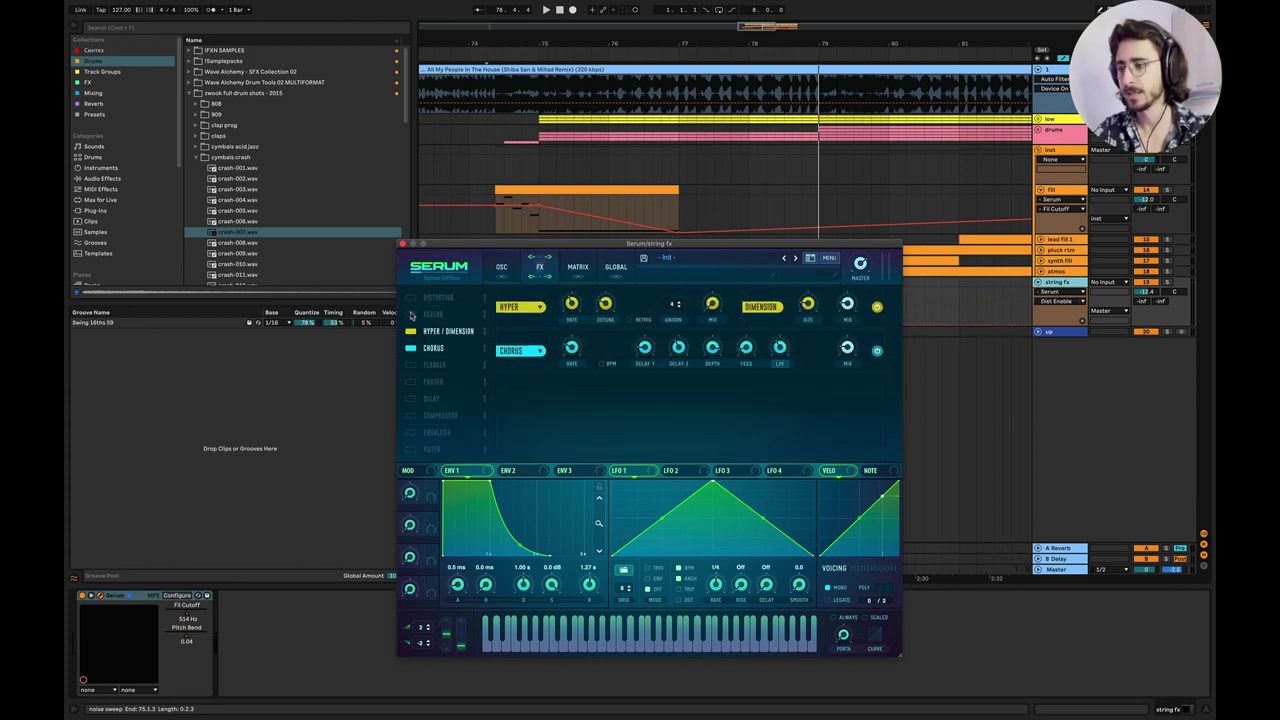
click(410, 331)
click(410, 348)
Show Serum's oscillators, switch OSC B off and back on, and review its Analog wavetable choice.
click(503, 266)
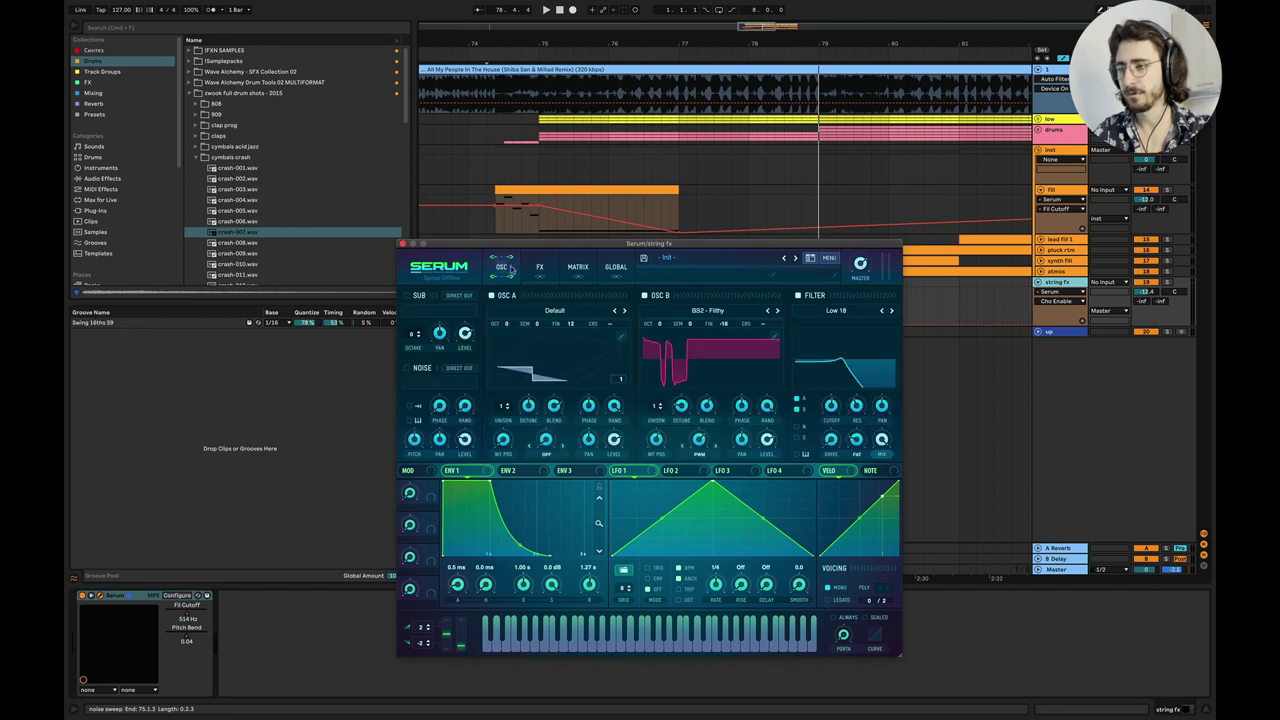
click(644, 295)
click(566, 357)
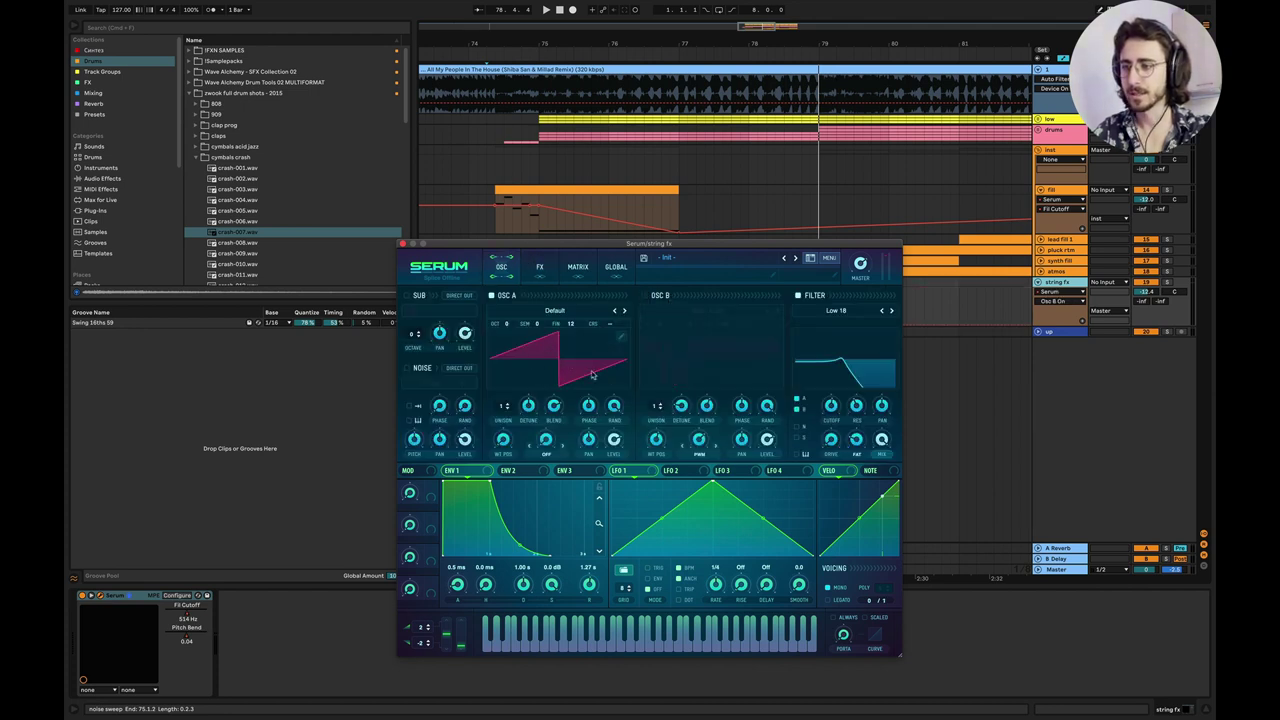
click(656, 296)
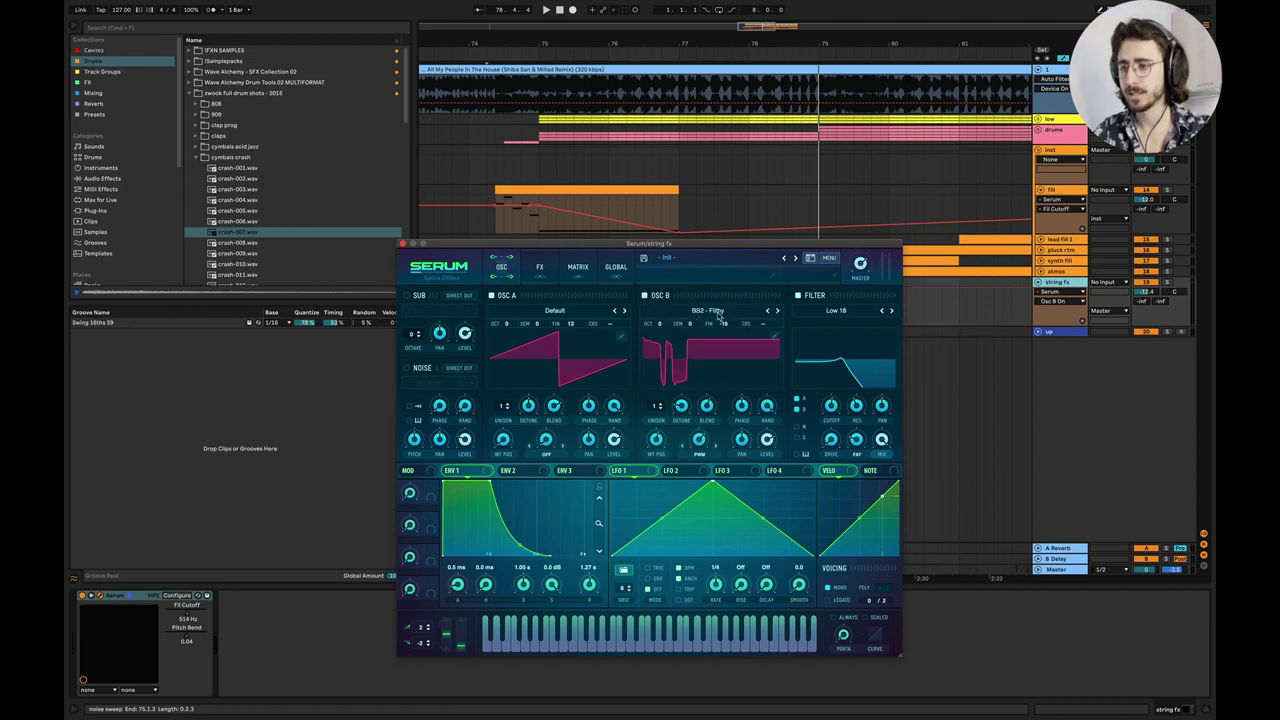
click(704, 314)
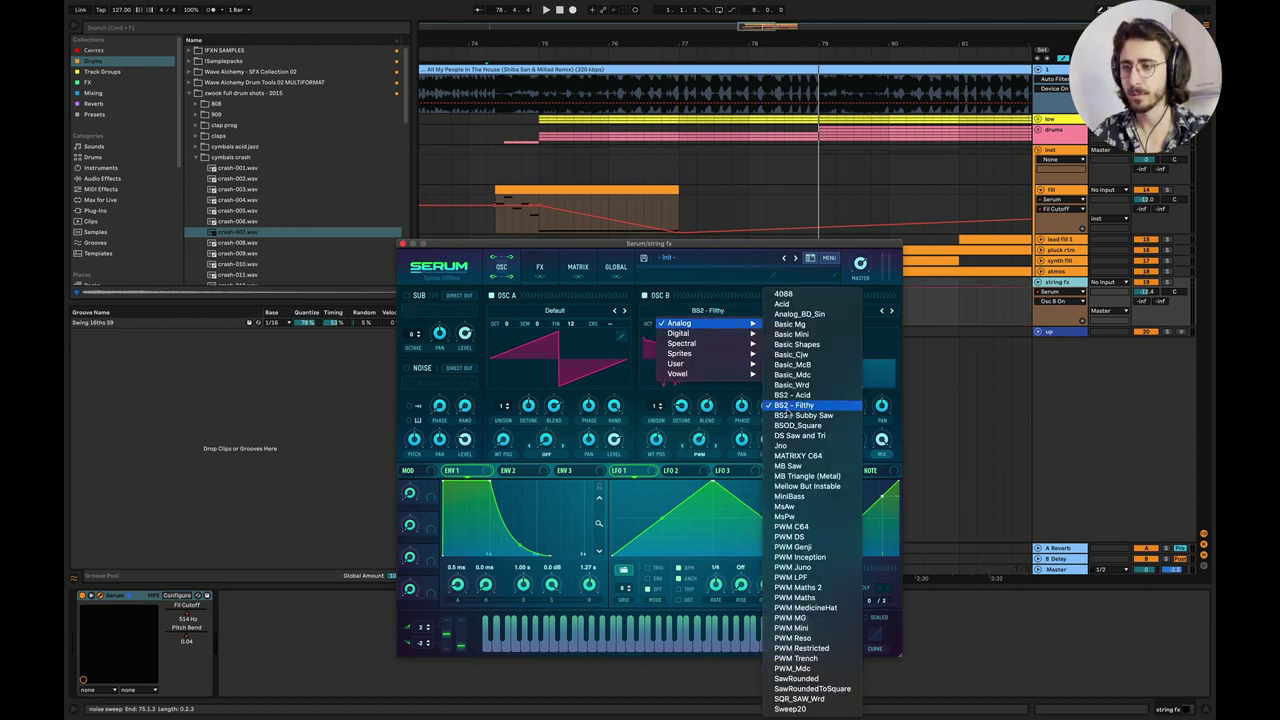
click(688, 293)
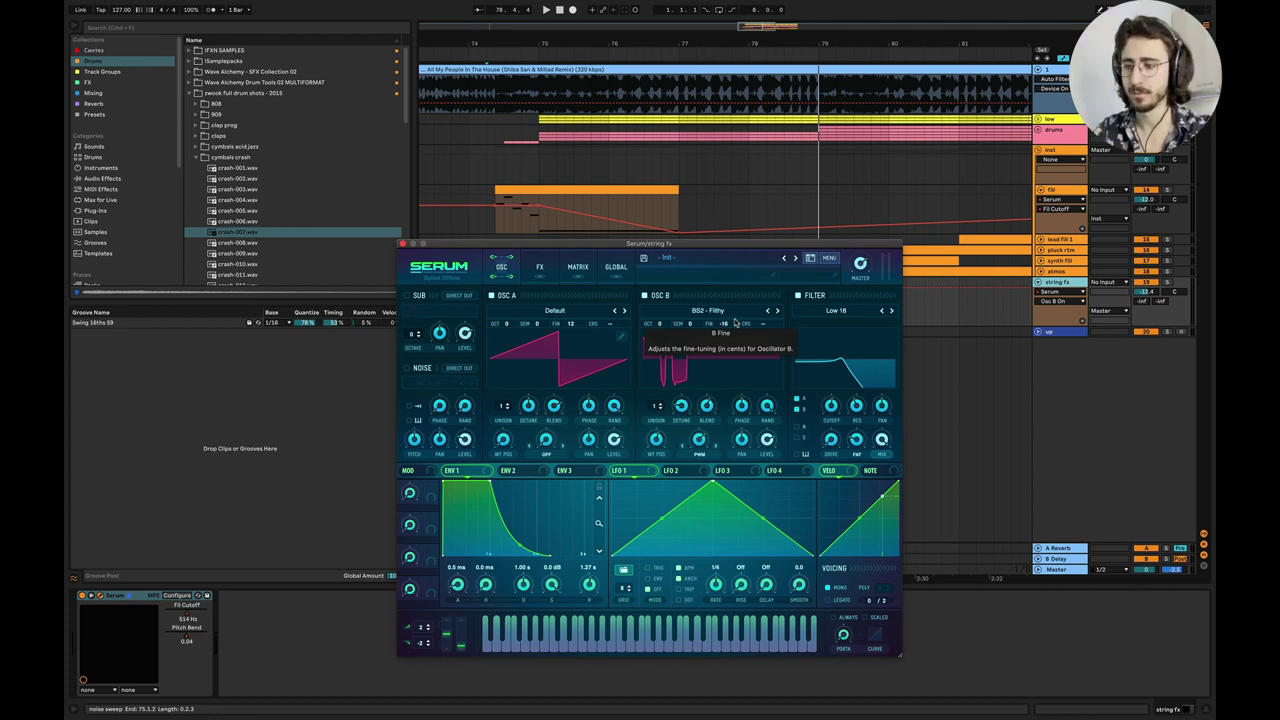
Review OSC B's warp modes, keeping PWM, and set the ENV 1 release to 1.30 s.
click(699, 455)
click(714, 540)
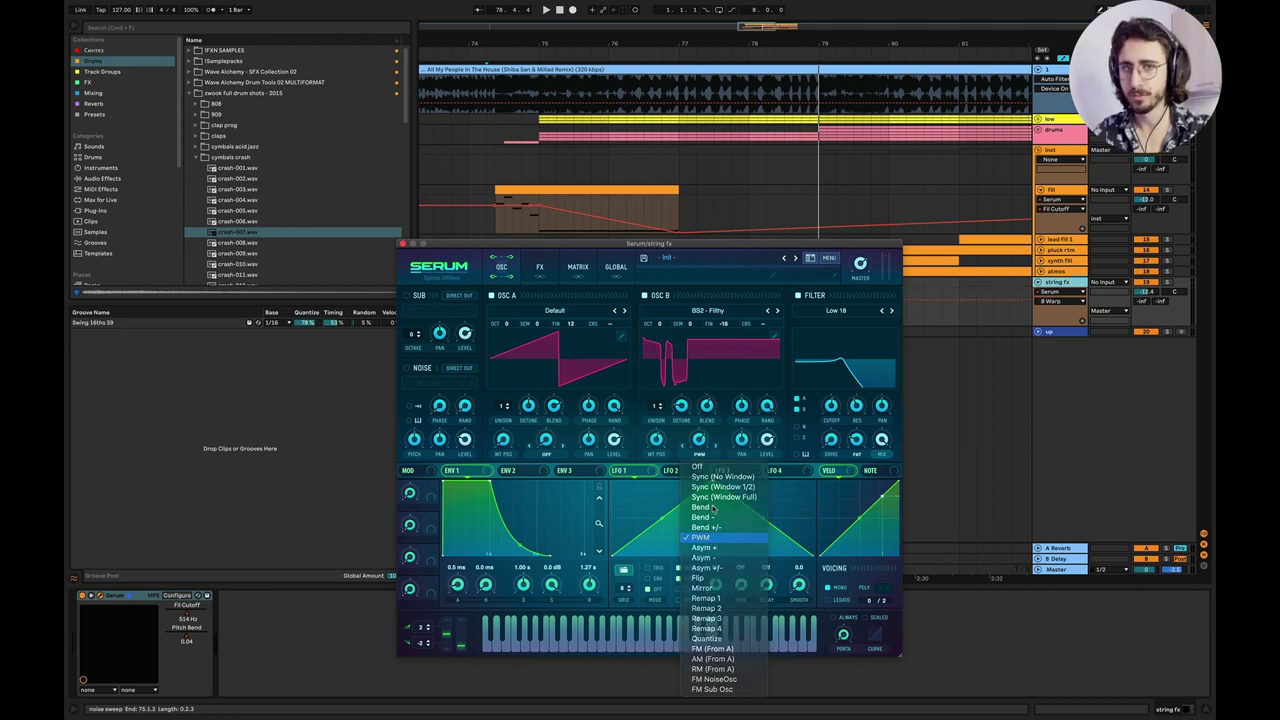
drag(704, 441, 704, 437)
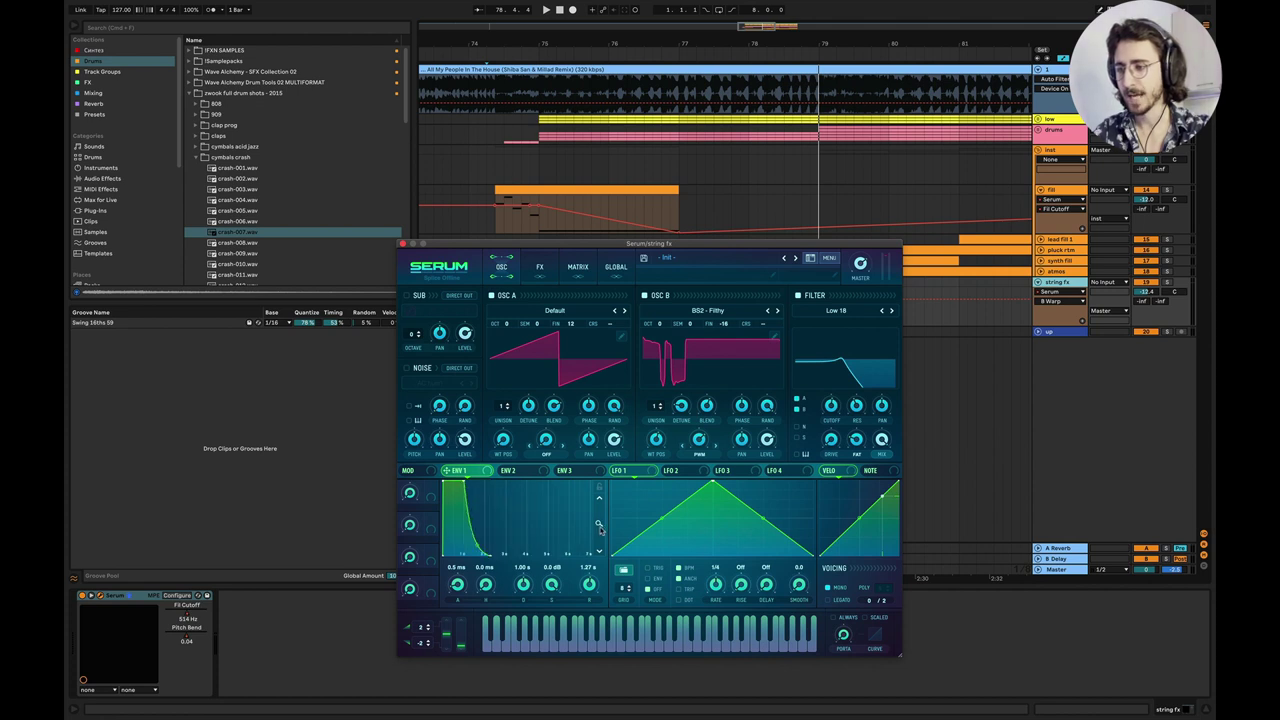
drag(593, 593, 593, 592)
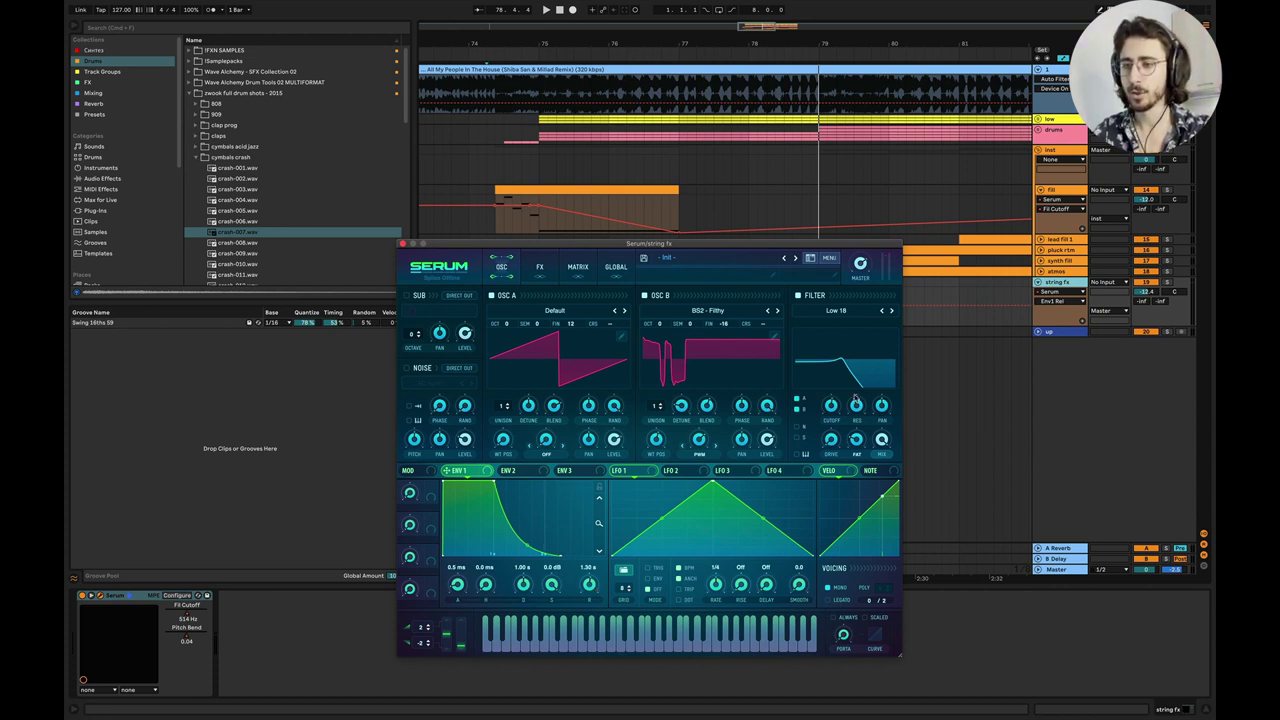
Move Serum clear of the string fx track, show its Fil Cutoff automation, and select bars 75 to 79.
drag(681, 250, 683, 356)
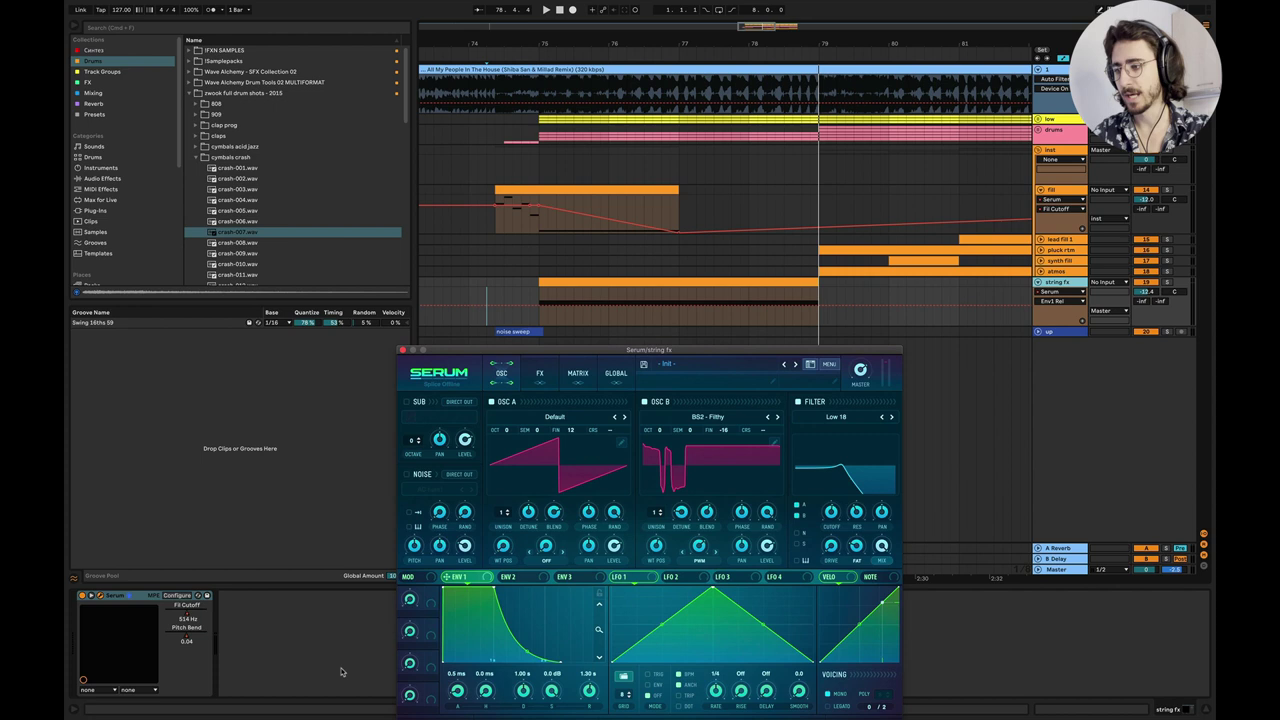
right_click(186, 616)
click(208, 618)
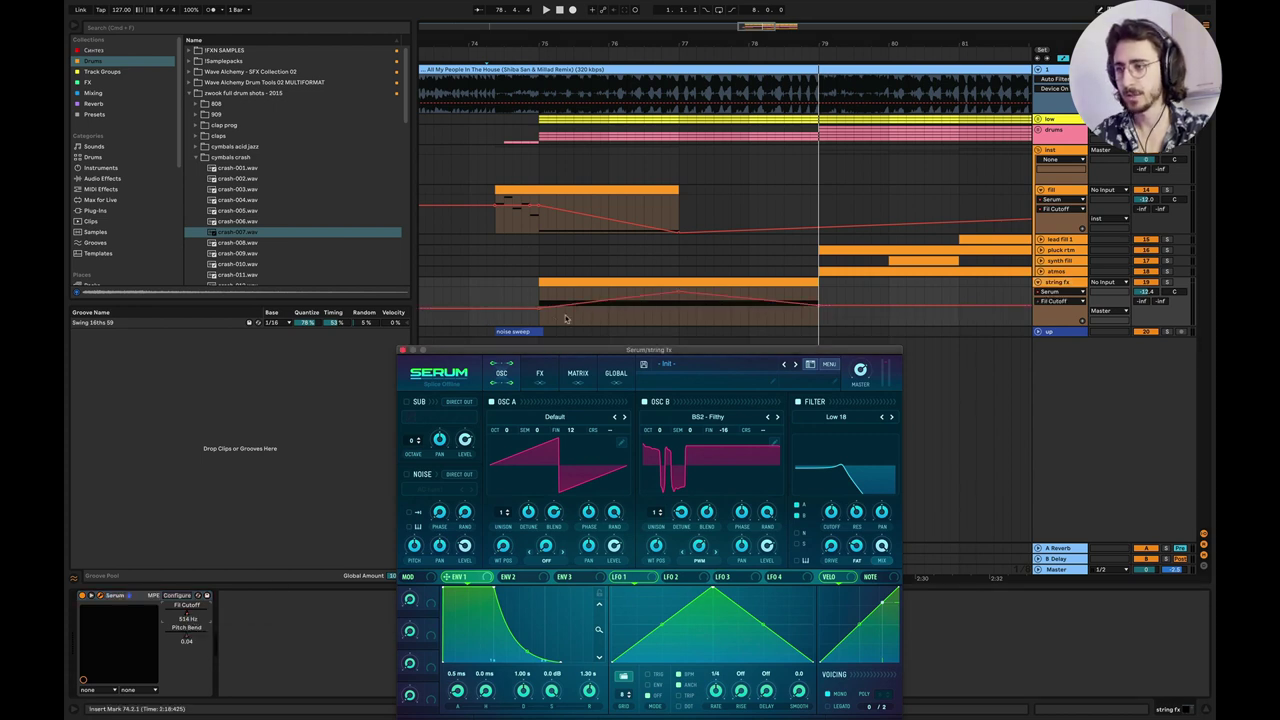
drag(537, 326, 822, 326)
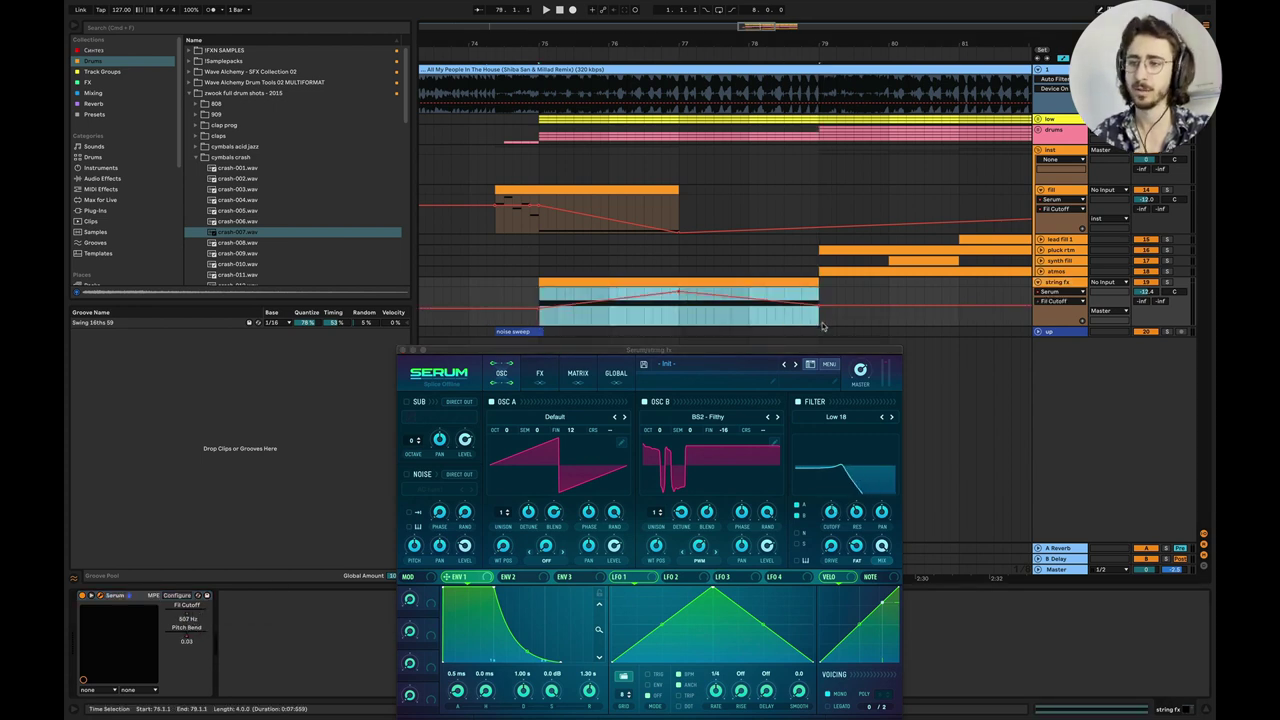
Show the string fx track's Pitch Bend automation and point out Serum's pitch bend wheel.
drag(655, 351, 665, 110)
click(187, 641)
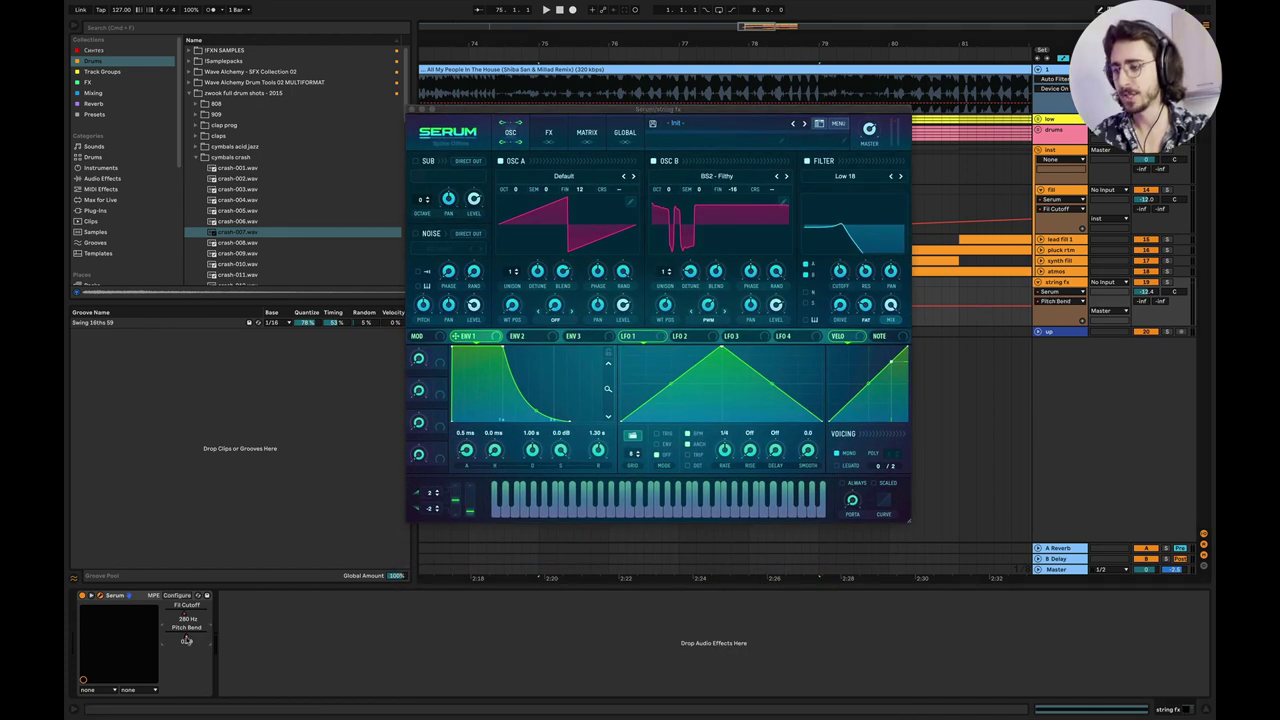
right_click(187, 641)
click(216, 645)
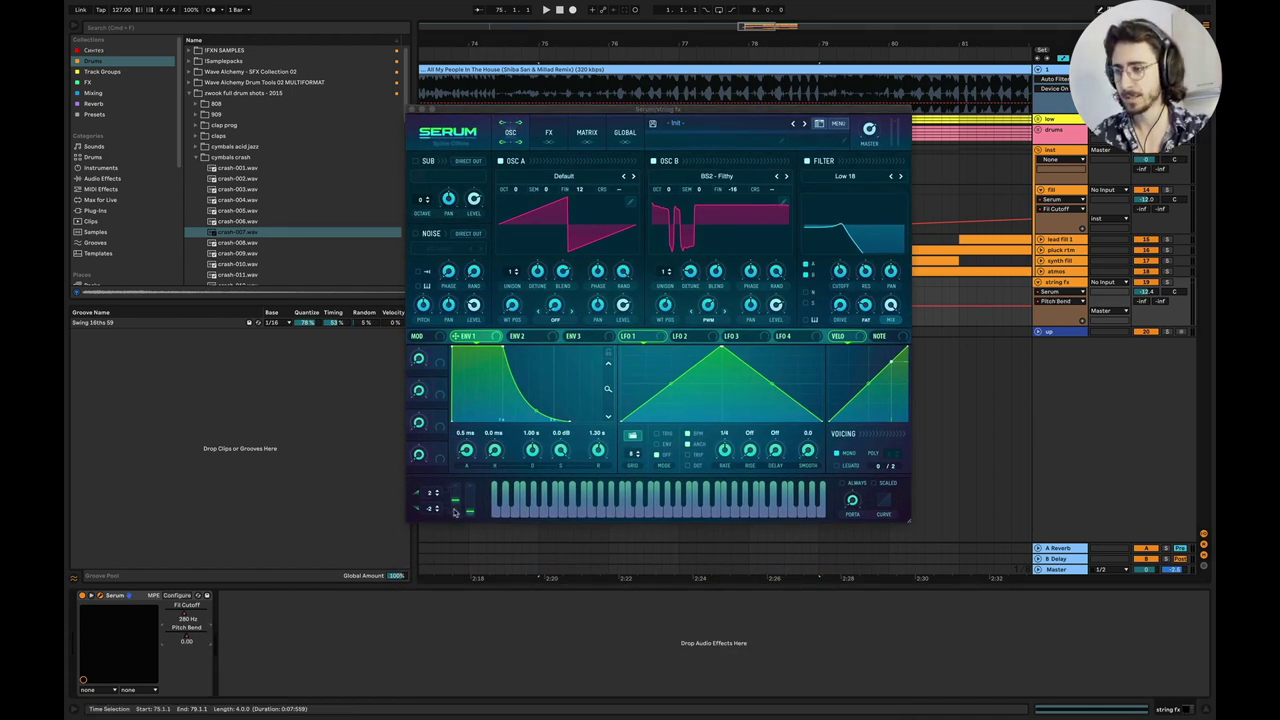
drag(455, 503, 476, 518)
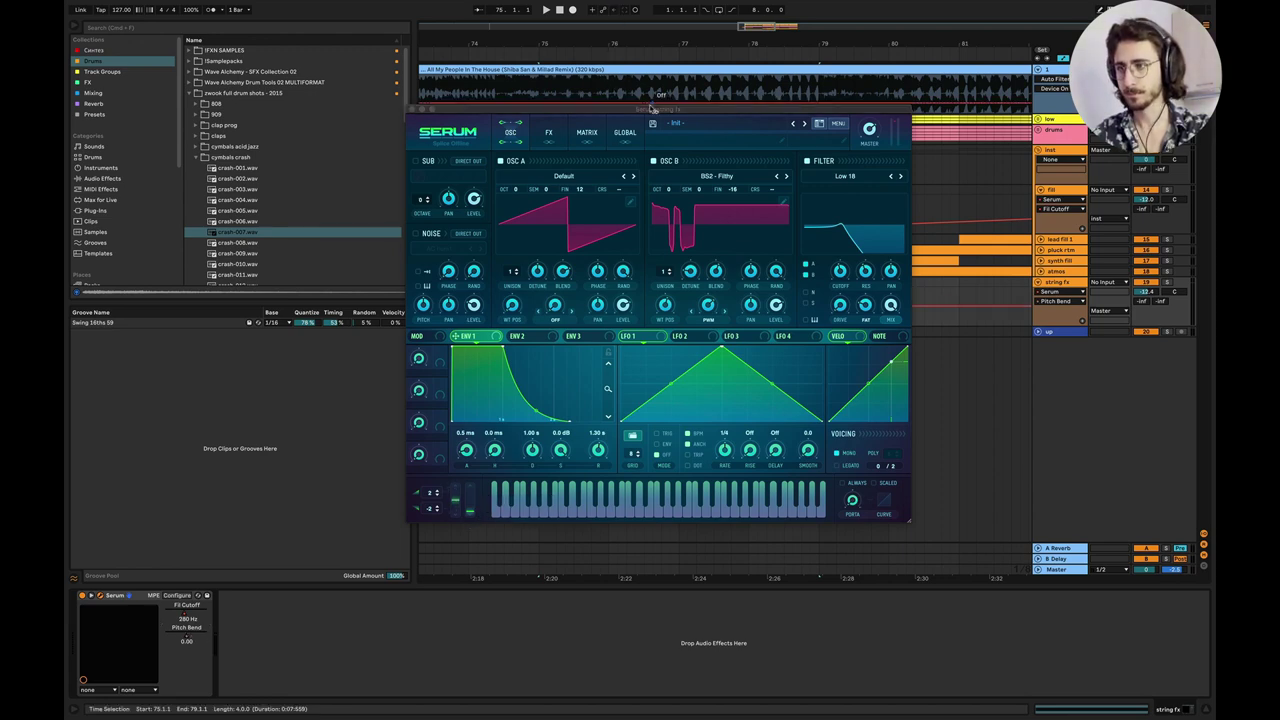
Move the Serum window off the string fx track and enlarge the track to examine its Pitch Bend curve.
drag(651, 110, 668, 514)
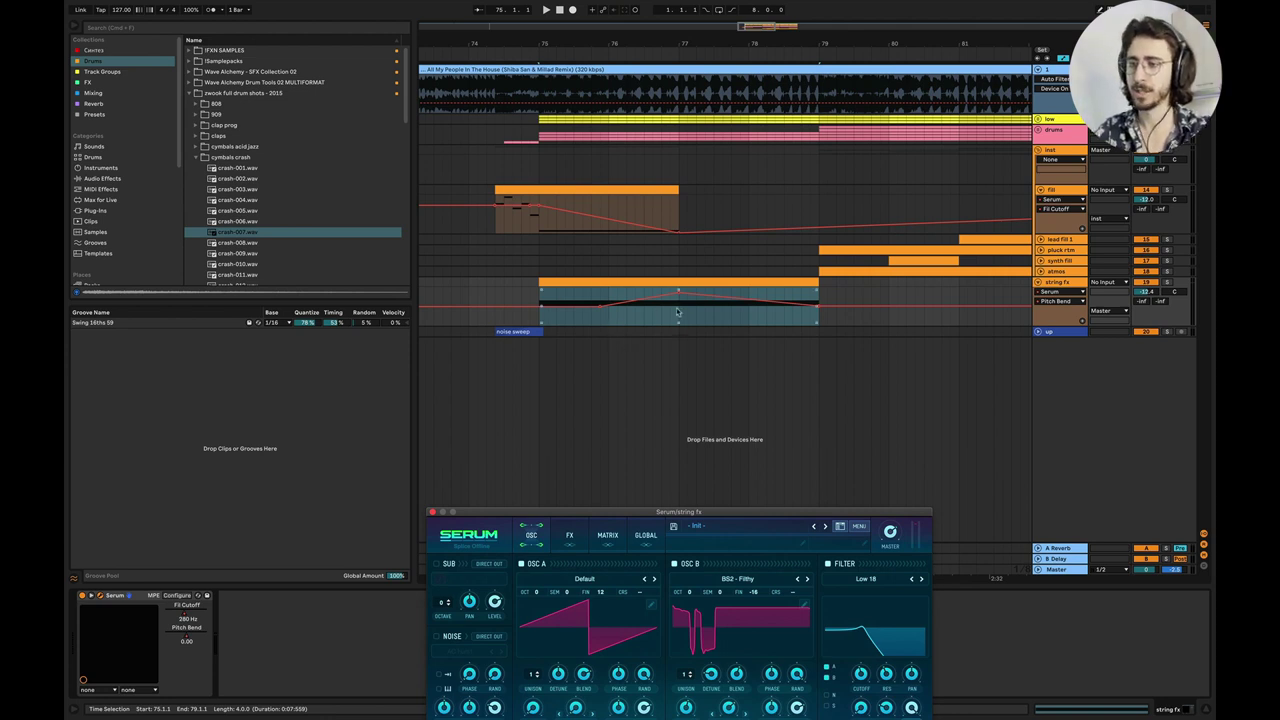
click(1076, 286)
scroll(1077, 287, up, 3)
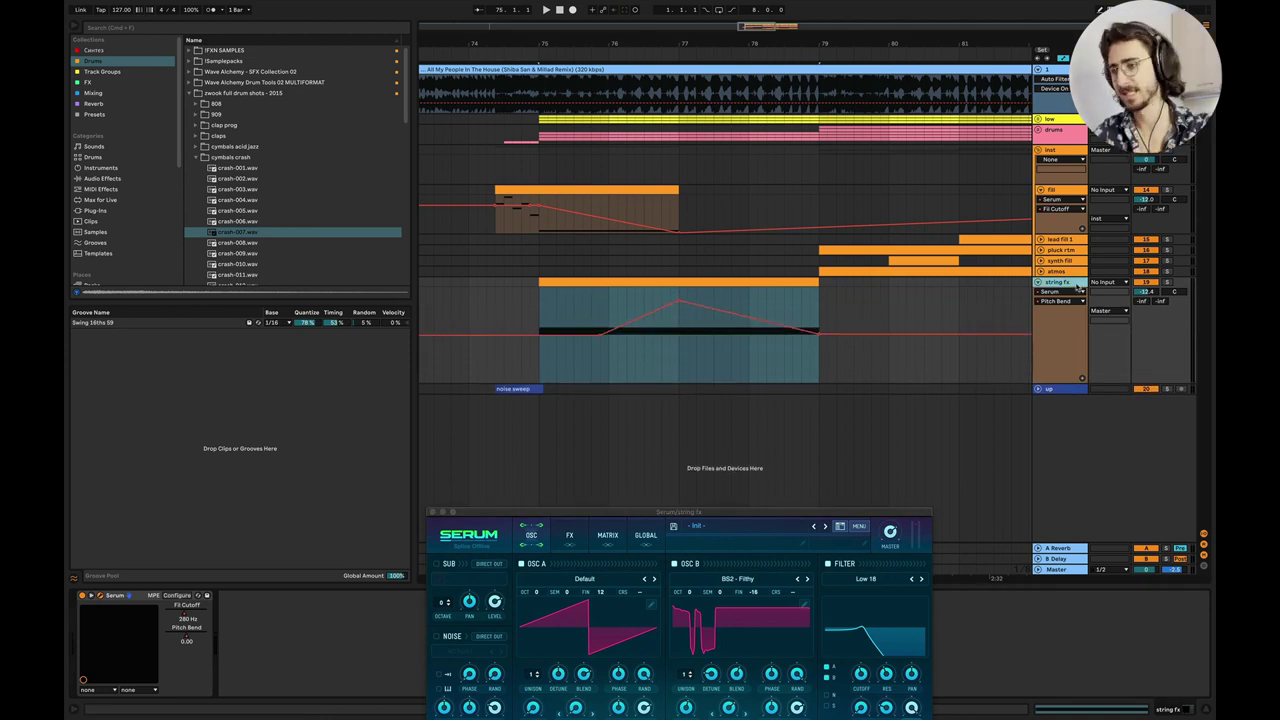
Play from bar 75 with string fx soloed to hear the cutoff and pitch bend automation.
click(551, 306)
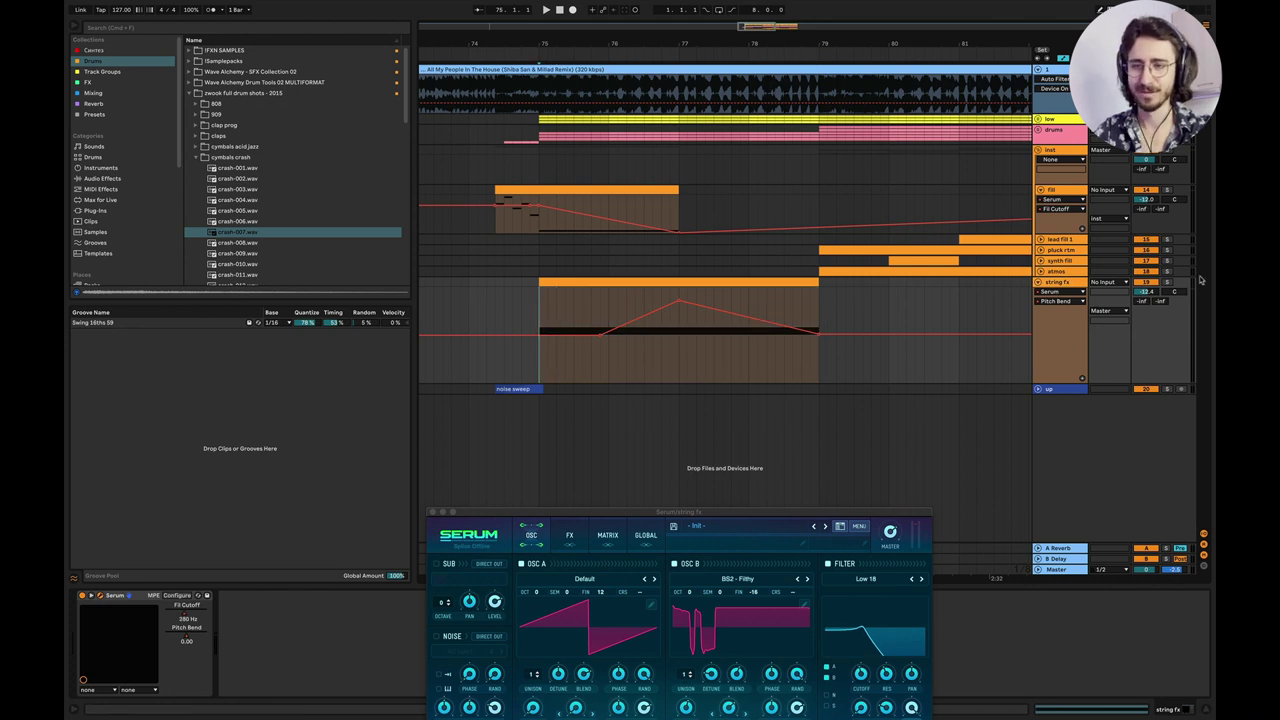
key(space)
click(1167, 282)
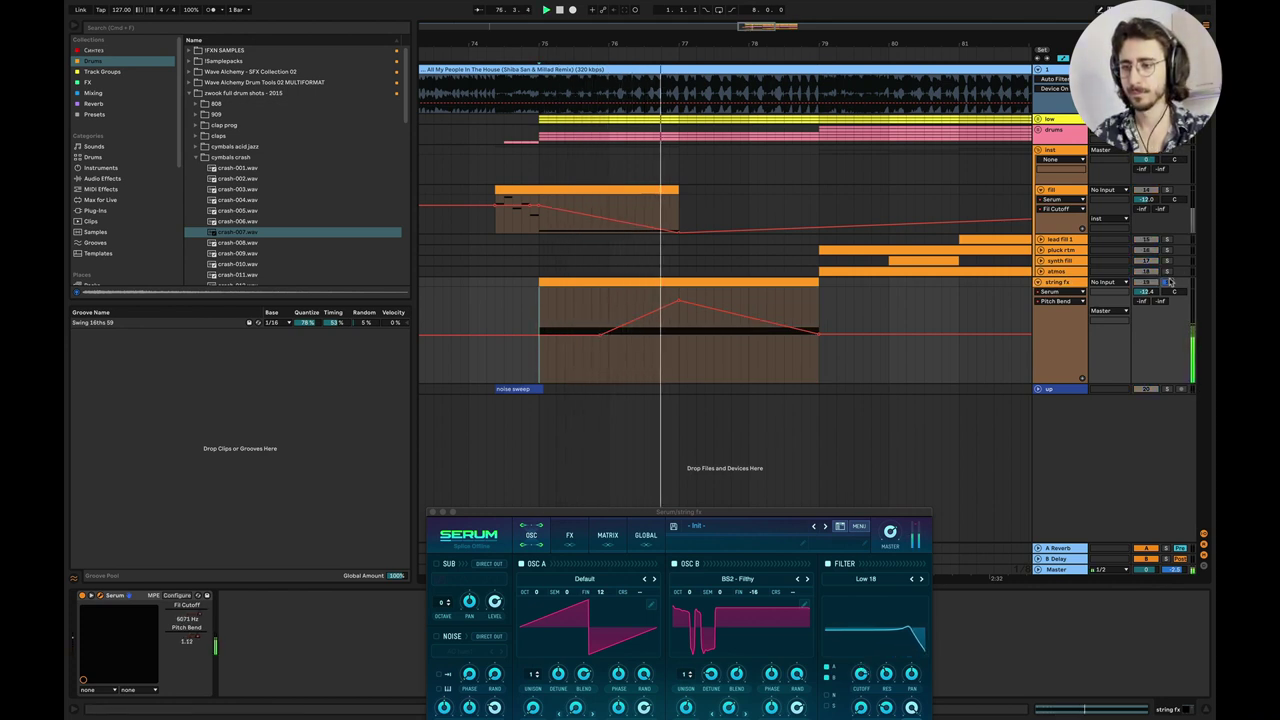
Move string fx's Serum window to reveal the filter, and point out its cutoff, the Fil Cutoff automation and the filter drive.
drag(872, 512, 858, 354)
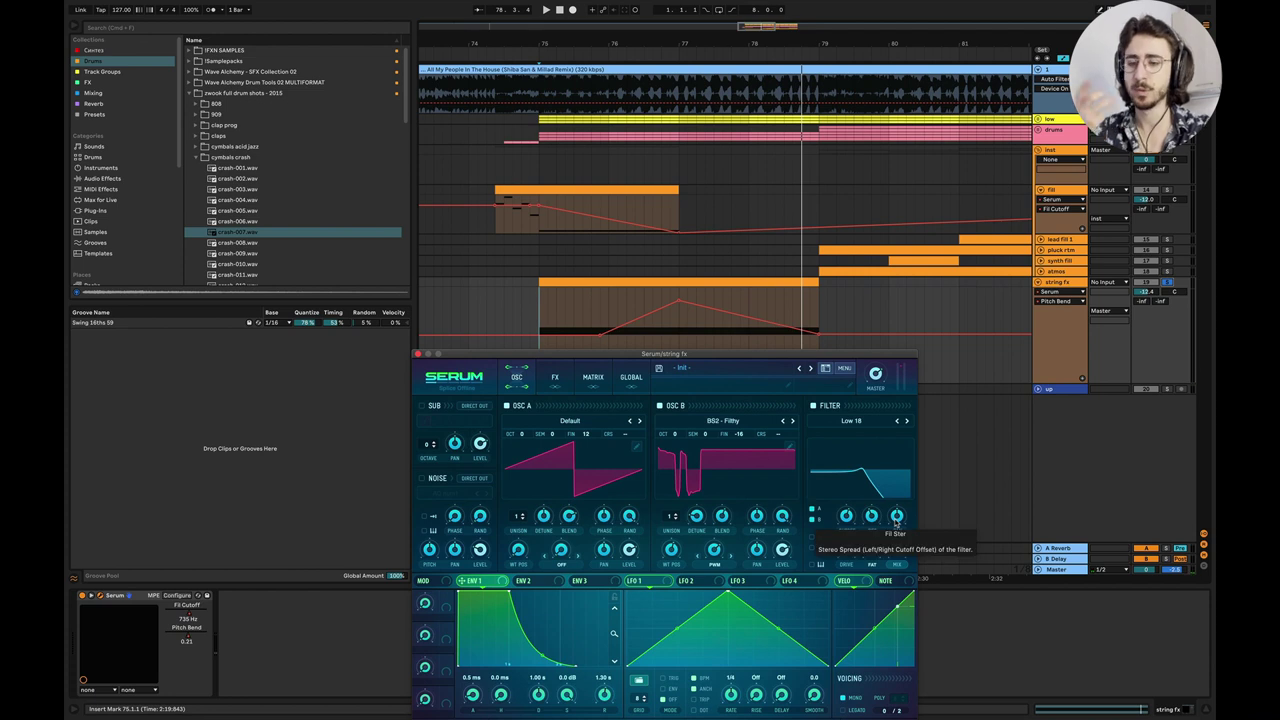
click(853, 541)
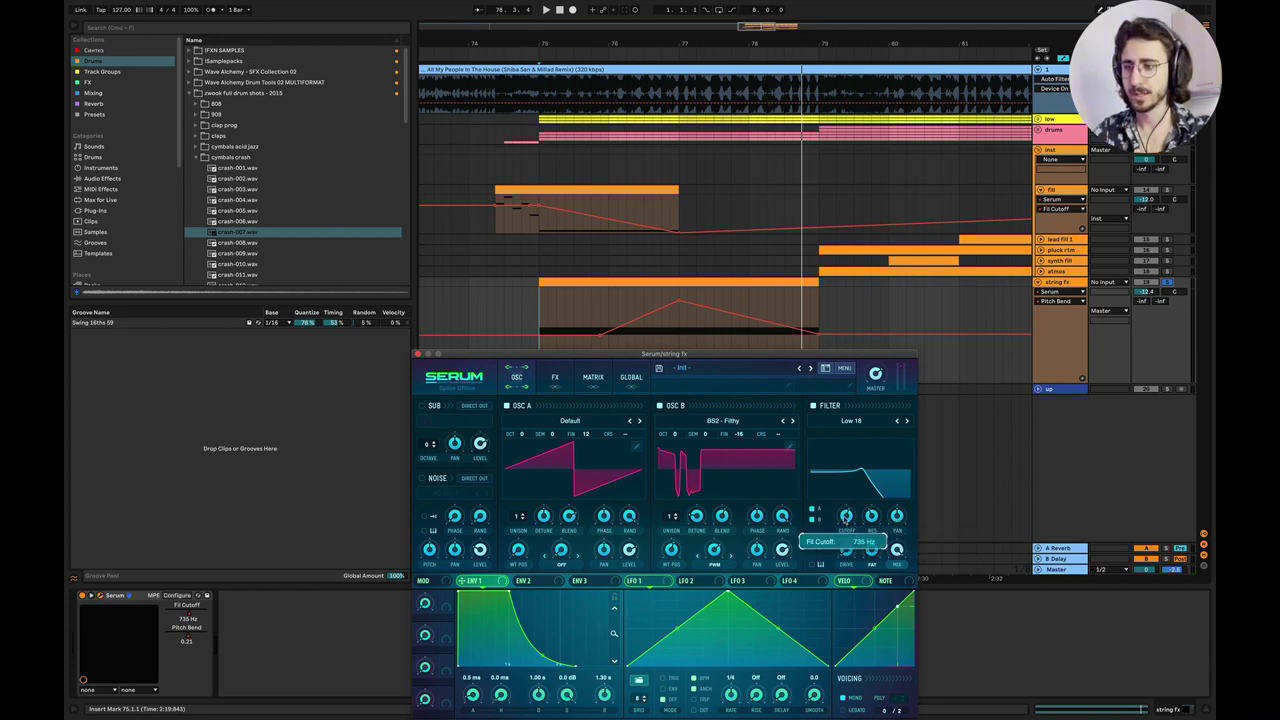
click(615, 10)
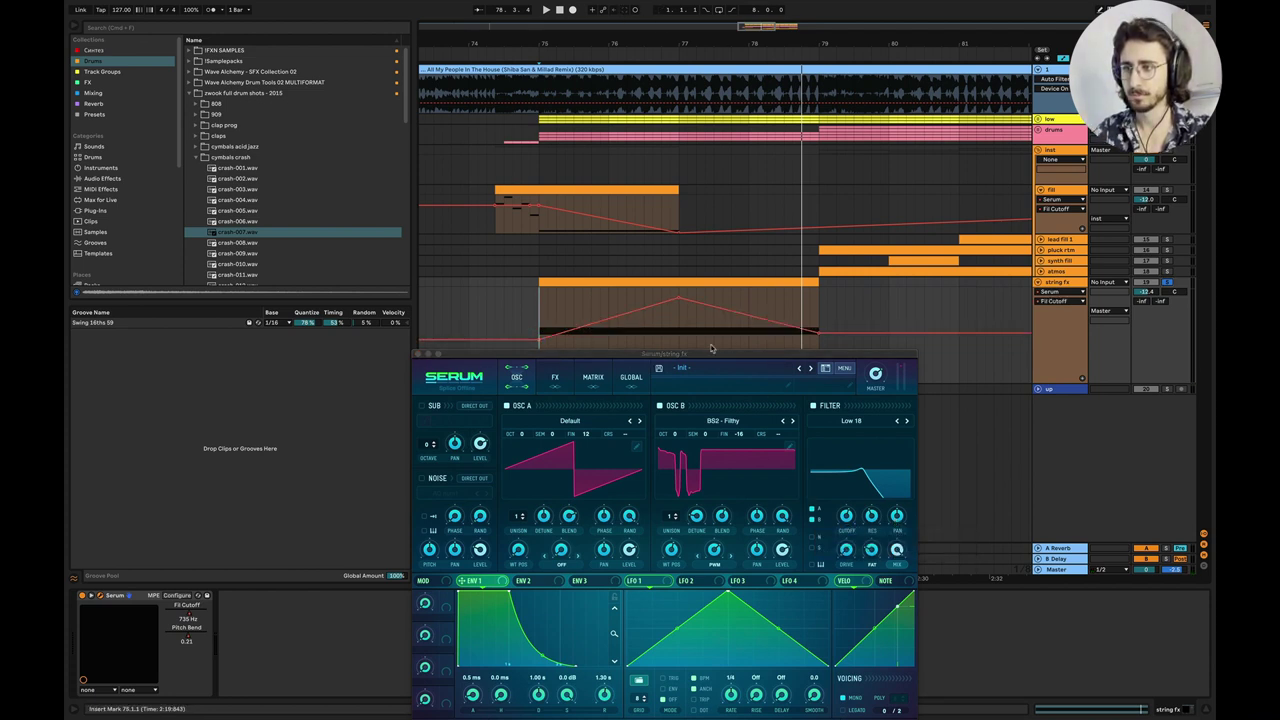
drag(692, 355, 724, 369)
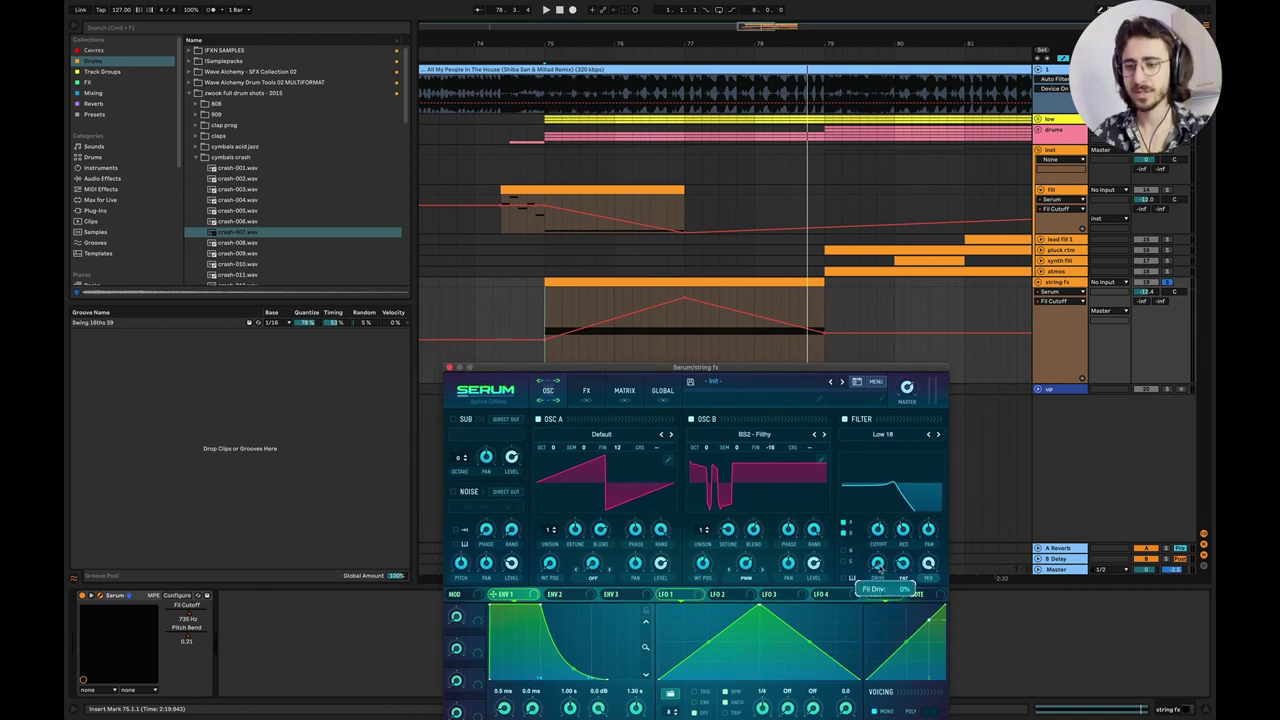
drag(878, 566, 878, 551)
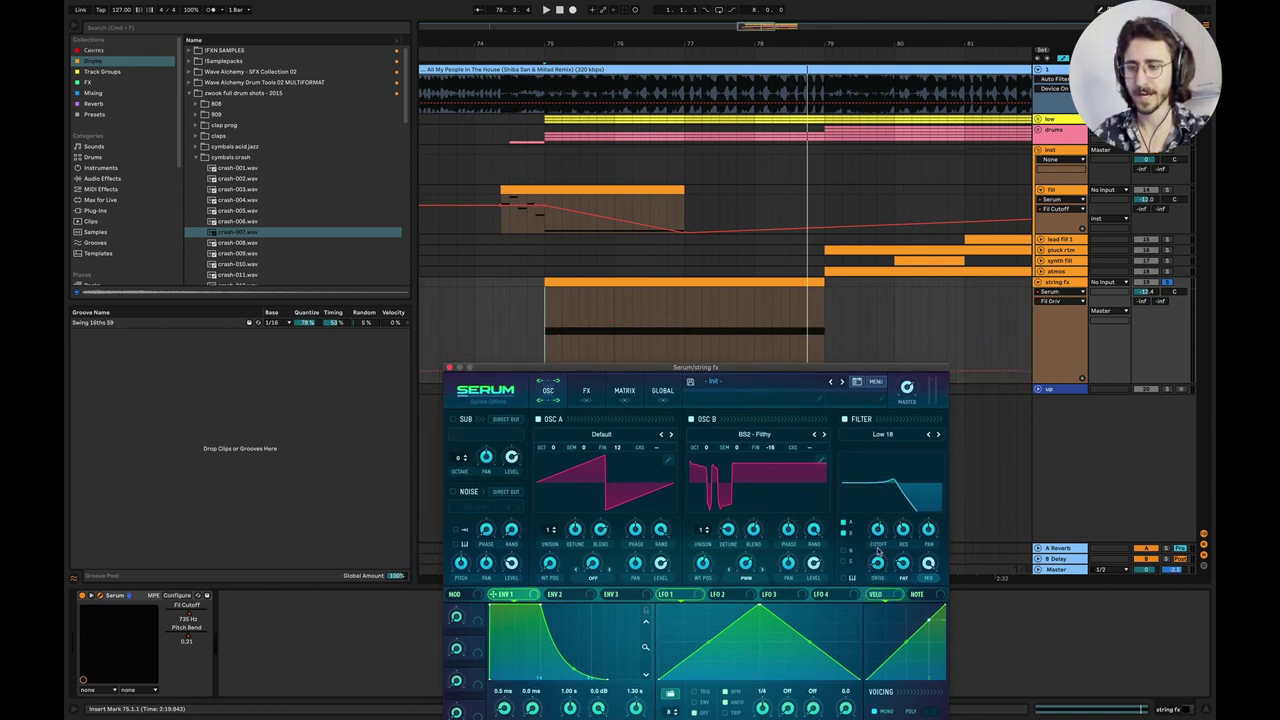
Play the soloed string fx track from around bar 76.4 and point out Serum's master volume.
key(space)
click(676, 354)
key(space)
key(space)
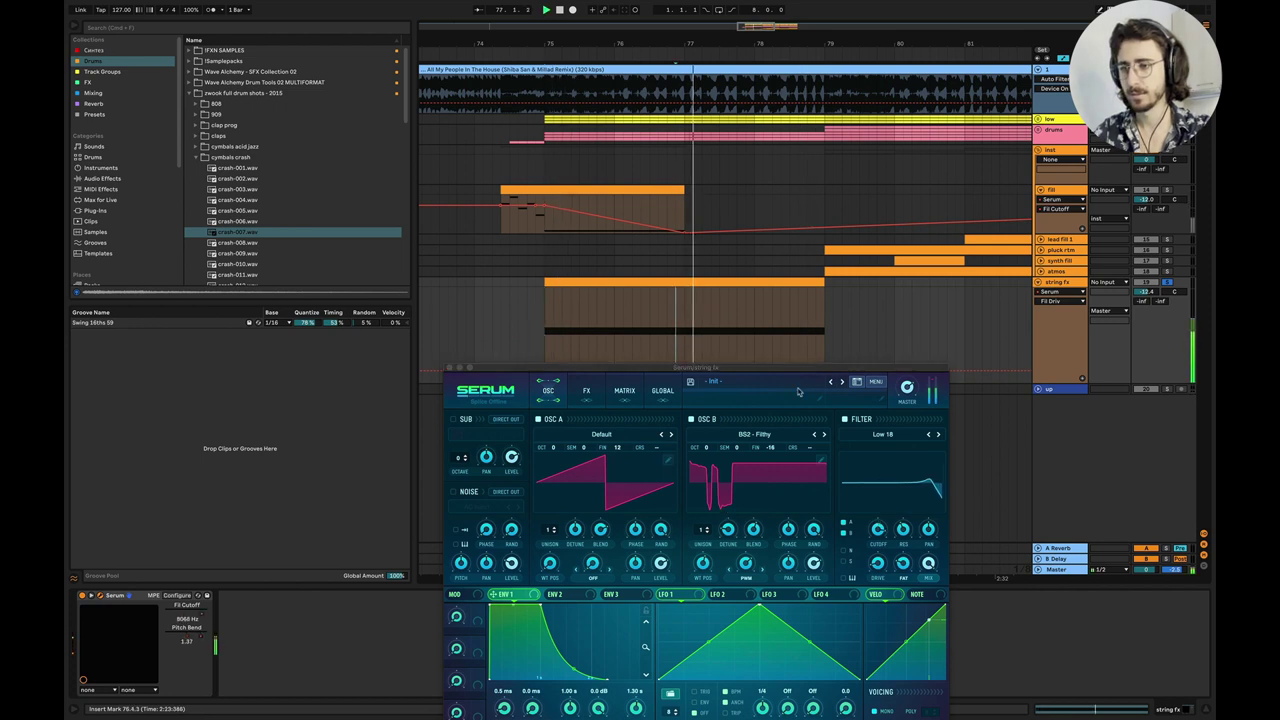
click(907, 389)
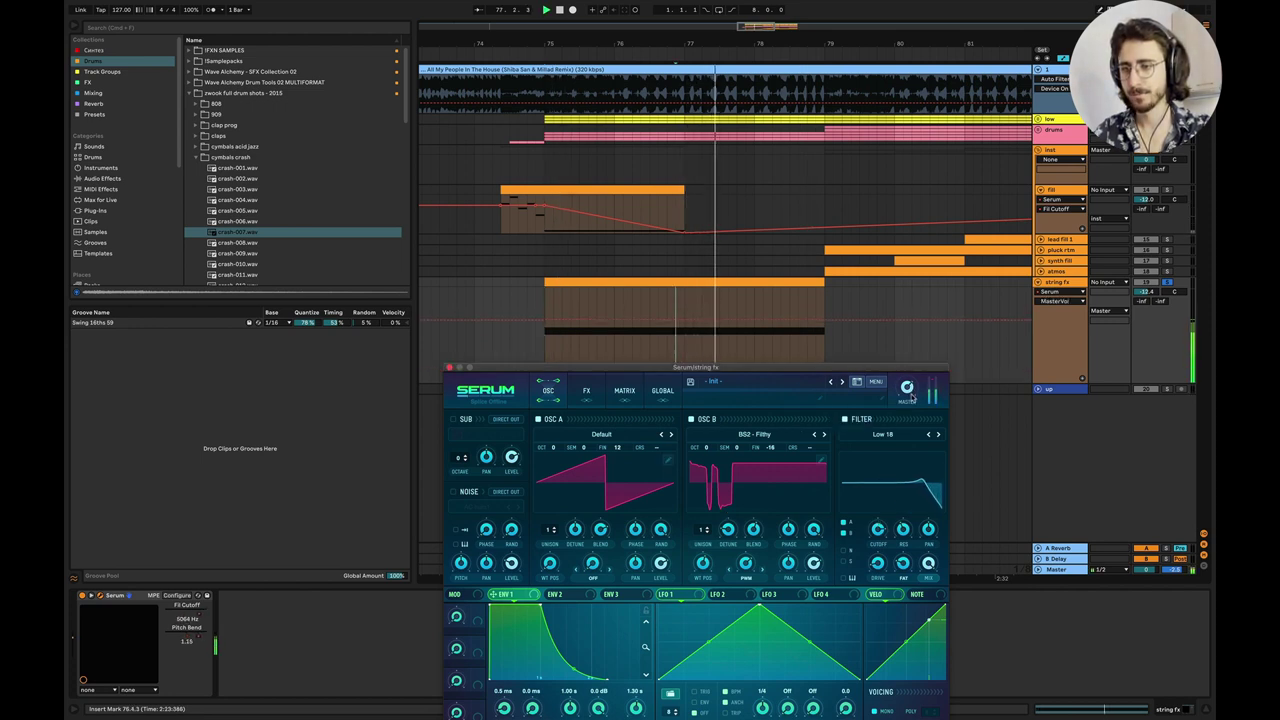
Show Serum's effects on string fx, toggle Distortion off and on to compare while playing, and point out its drive.
click(585, 390)
click(458, 423)
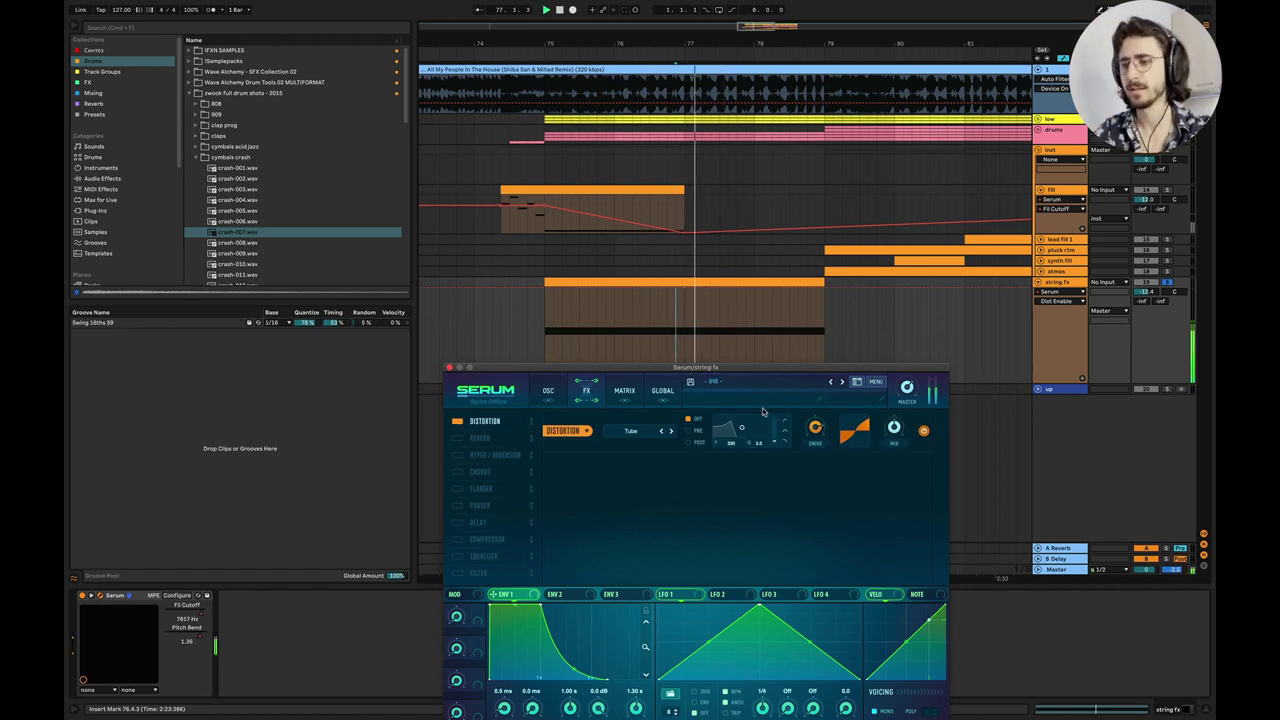
click(457, 422)
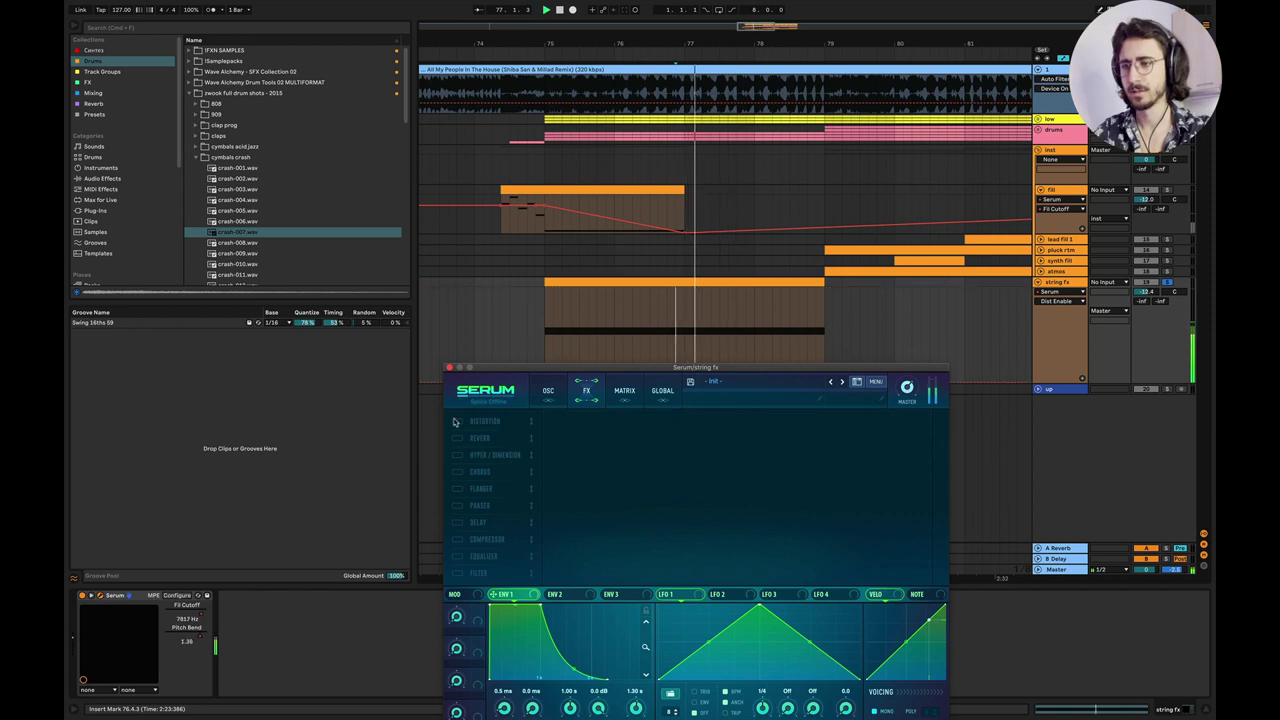
click(457, 422)
click(814, 428)
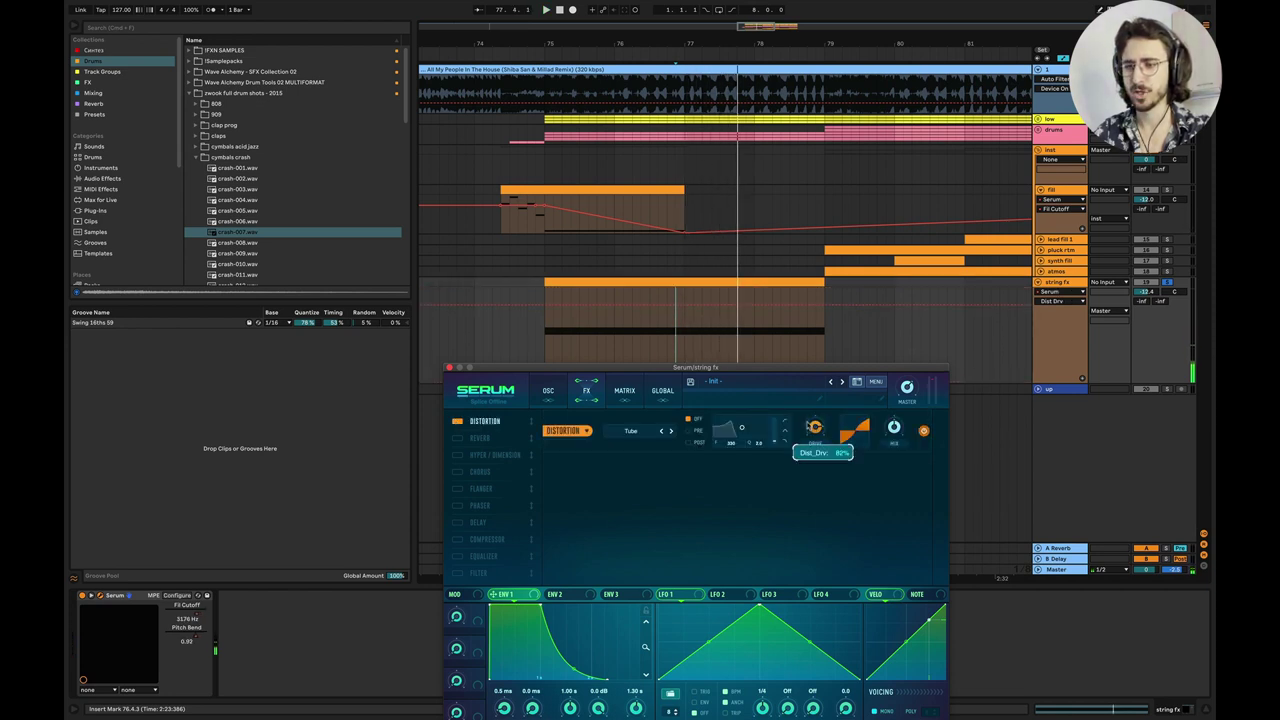
key(space)
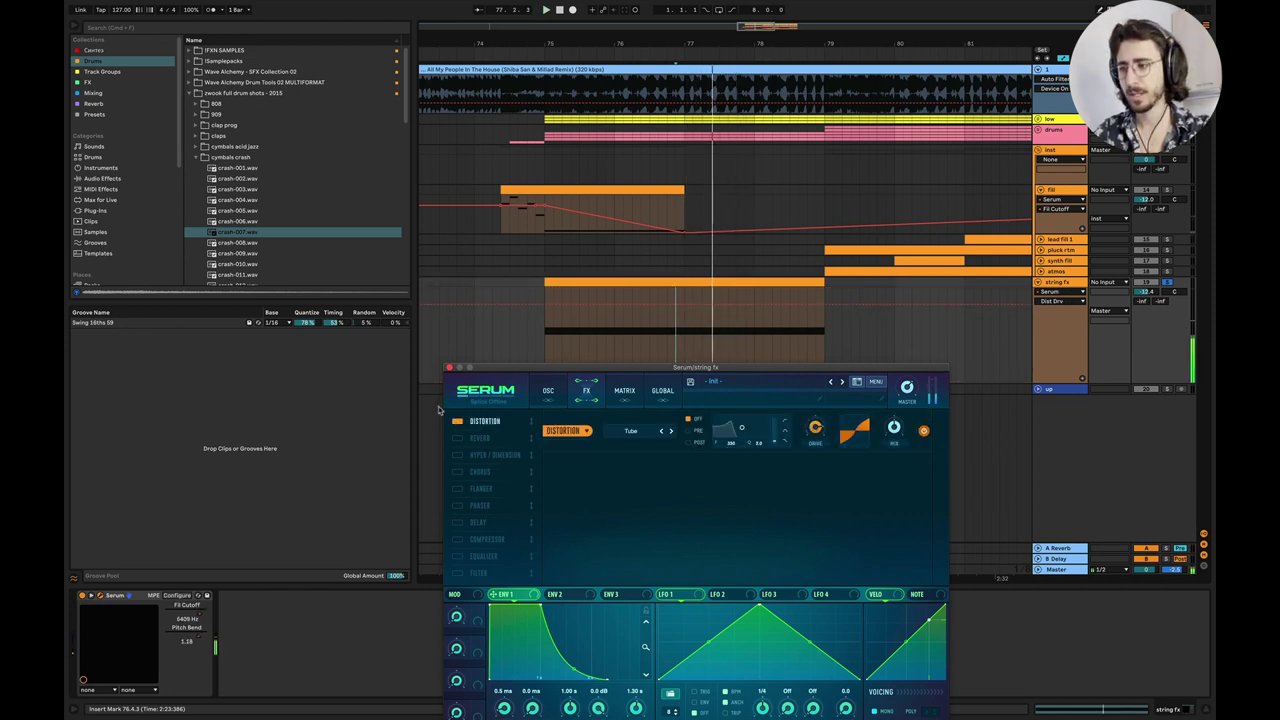
Enable Reverb, Hyper/Dimension and Chorus one by one in string fx's Serum, pointing out the reverb mix.
click(457, 438)
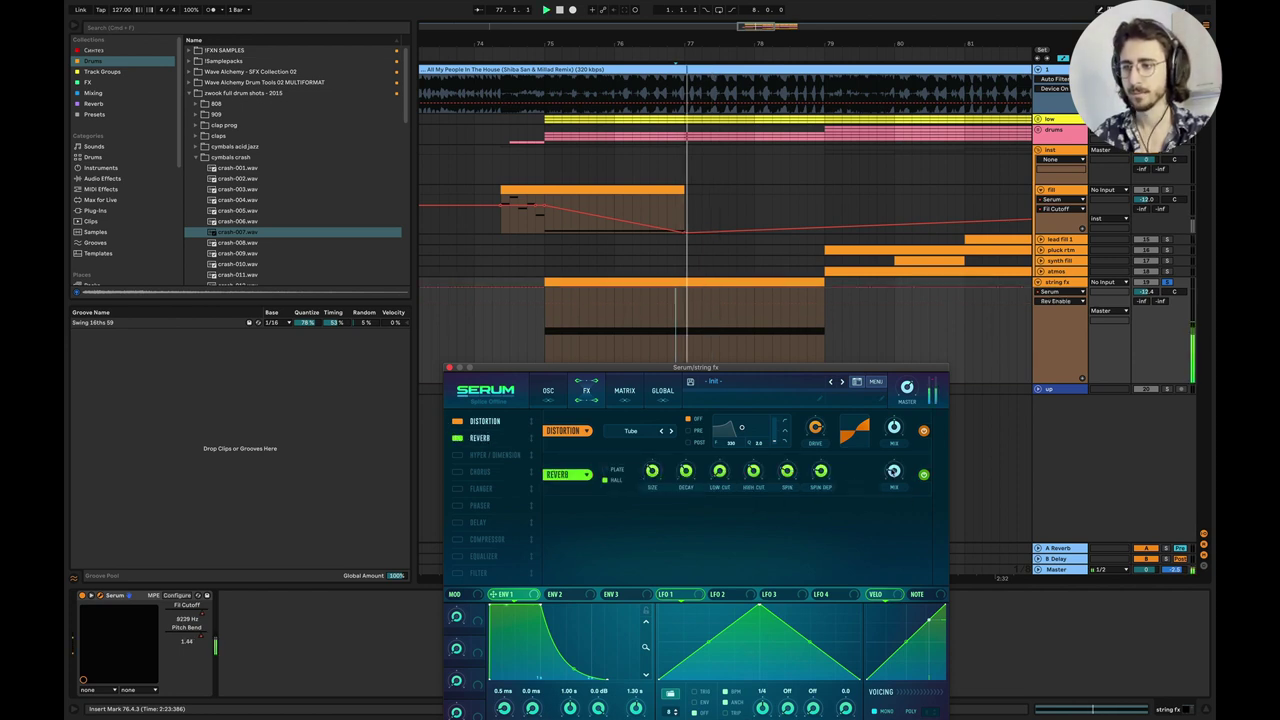
click(894, 470)
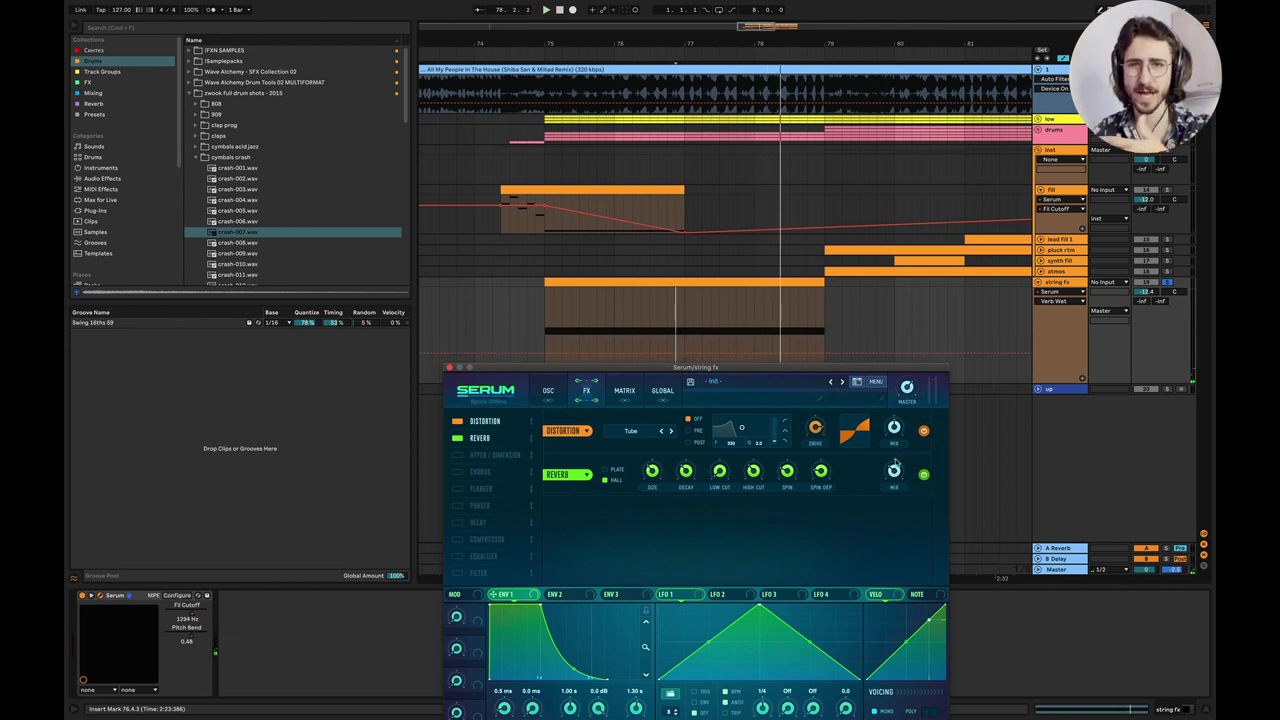
click(458, 455)
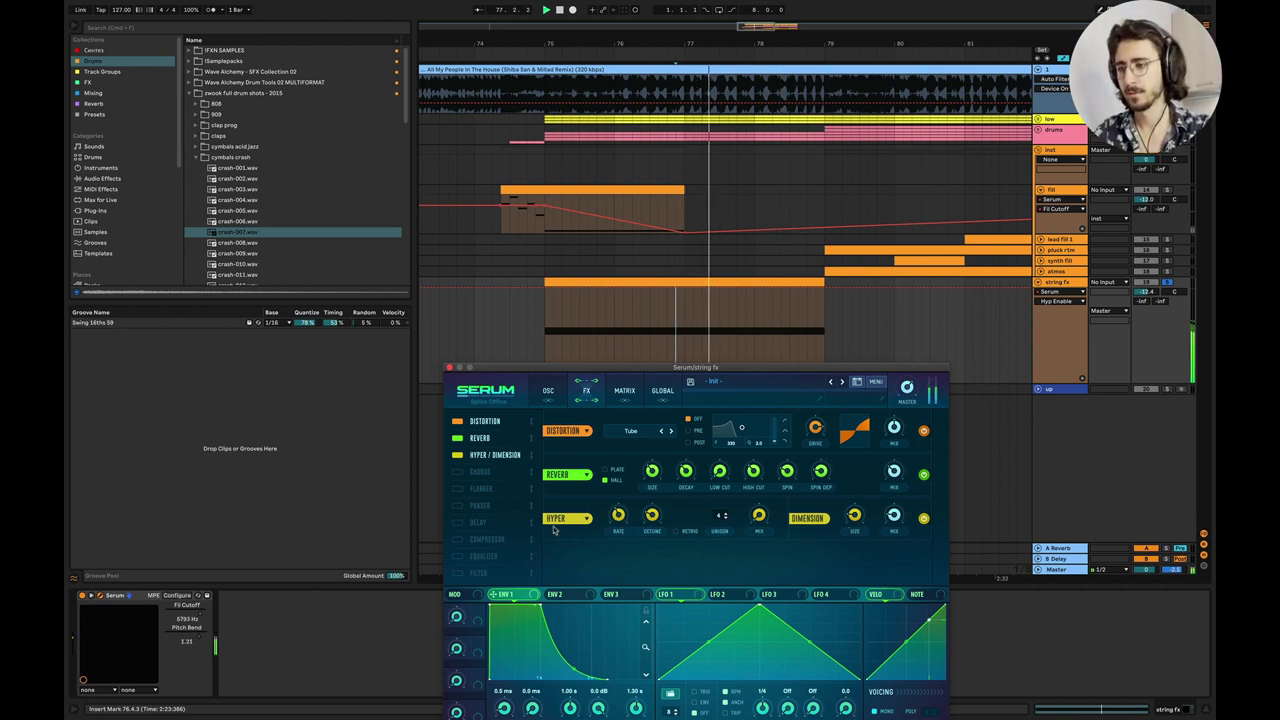
click(458, 472)
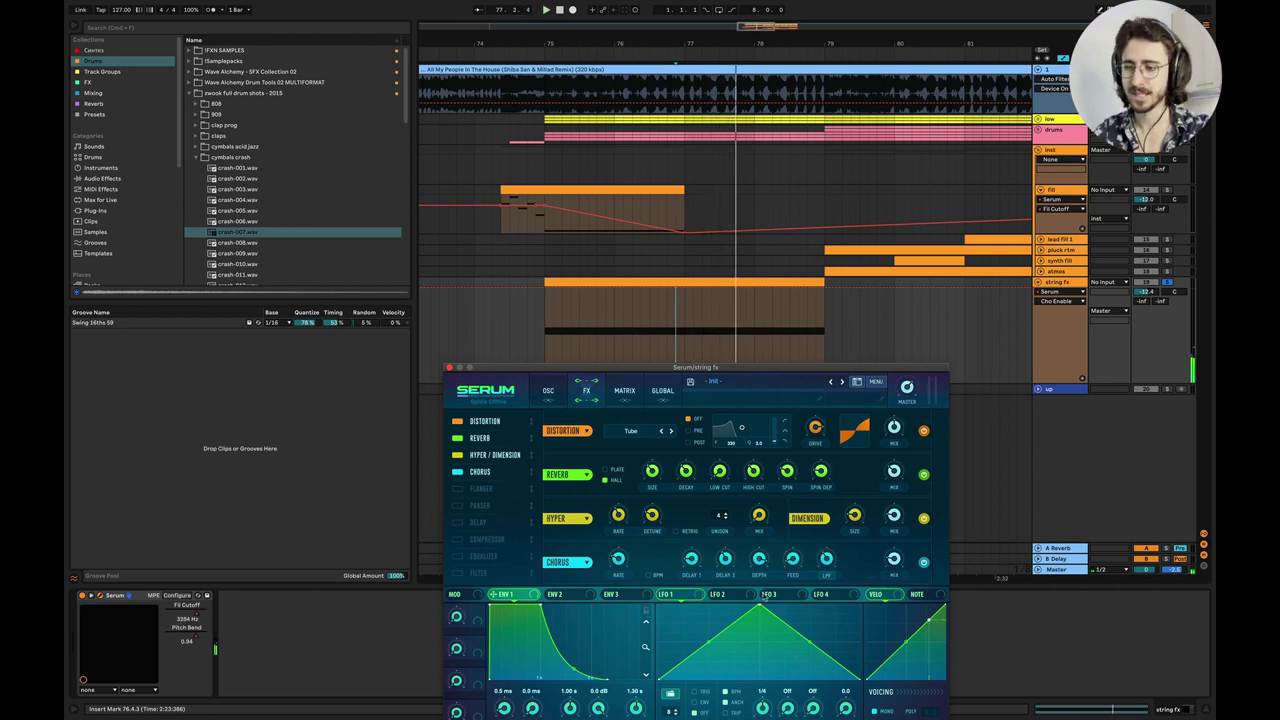
Close string fx's Serum window and fold the string fx track.
drag(689, 372, 687, 287)
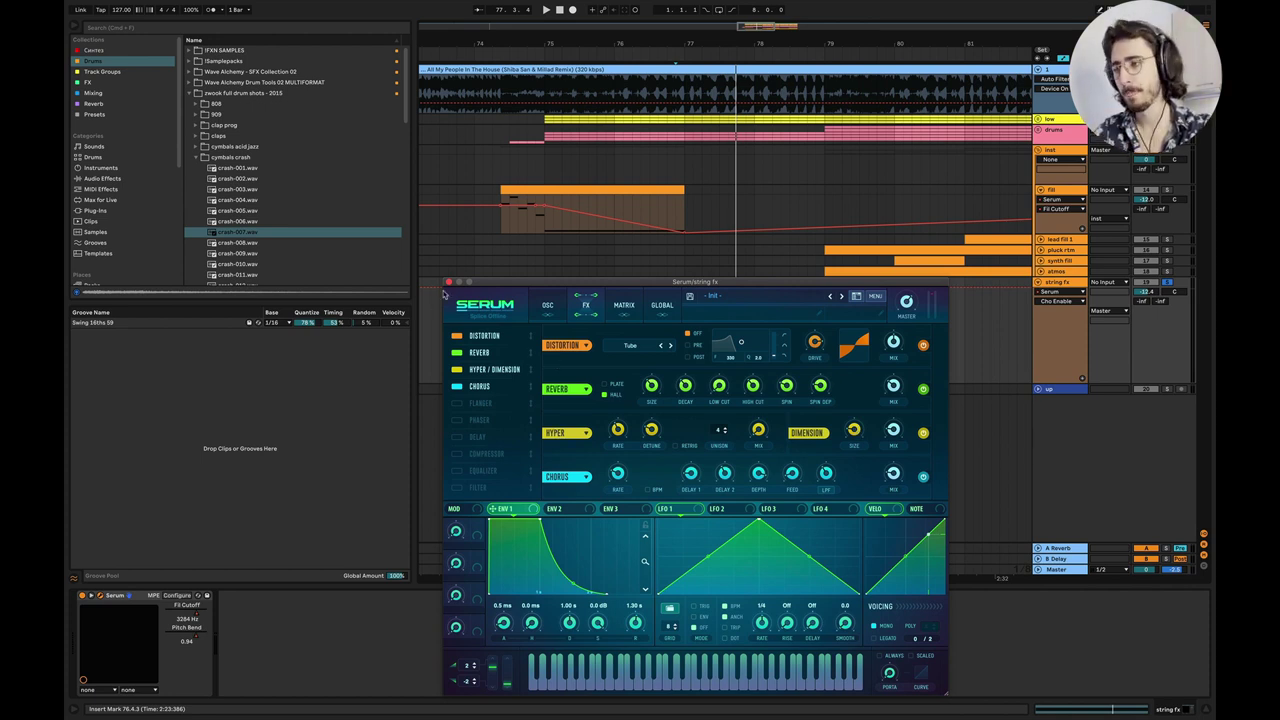
click(448, 283)
scroll(755, 334, down, 2)
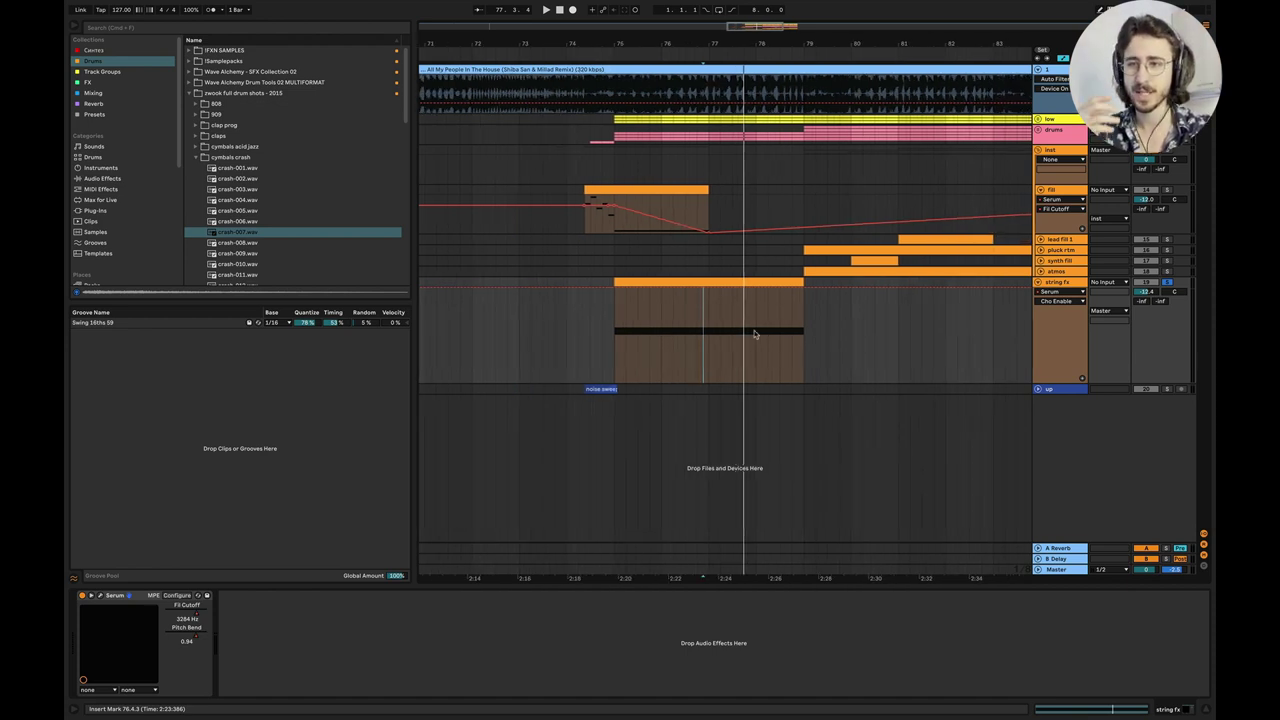
scroll(754, 334, right, 3)
click(1040, 281)
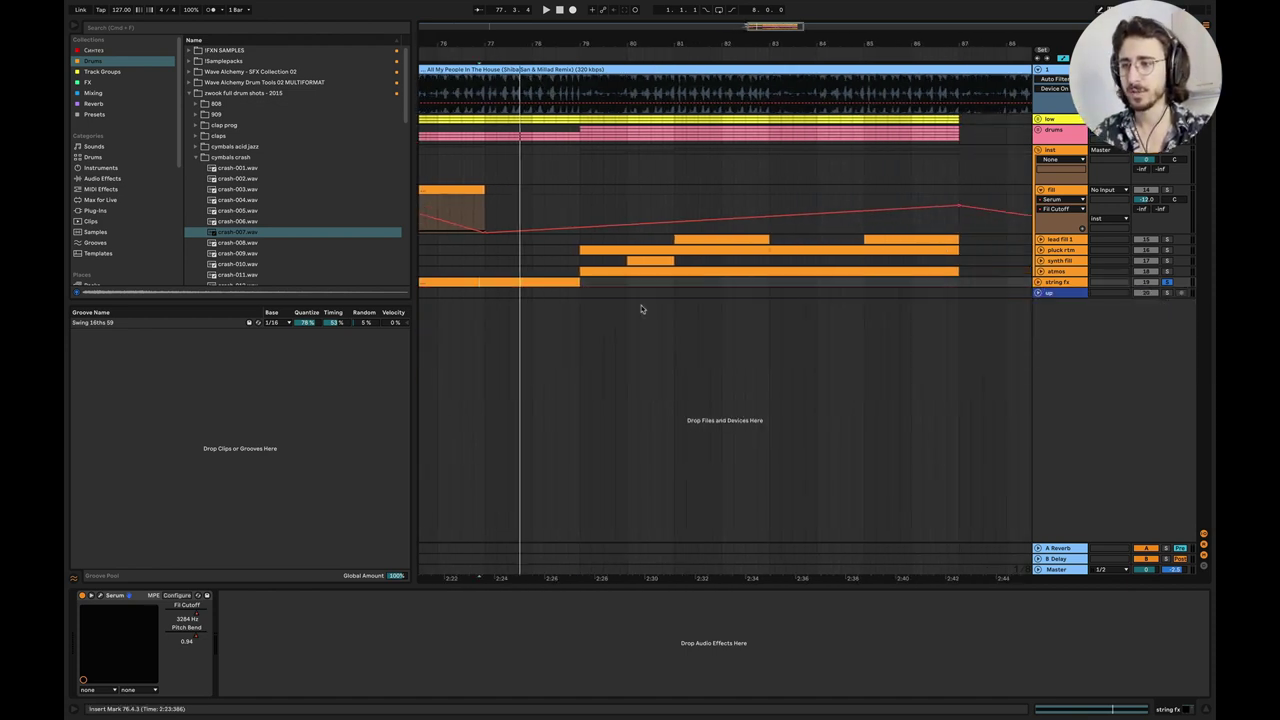
Unfold the atmos track and play the full mix from just before bar 79 with string fx unsoloed.
scroll(620, 295, up, 3)
click(1039, 271)
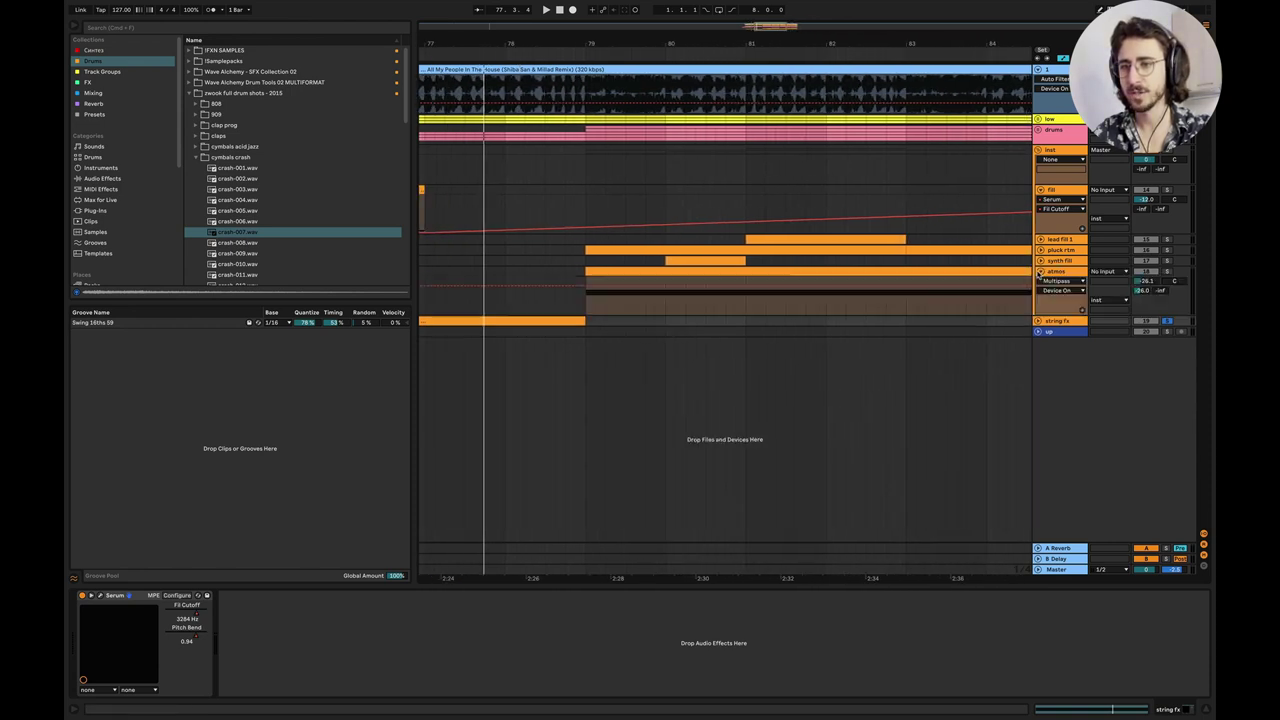
scroll(808, 333, down, 3)
click(676, 300)
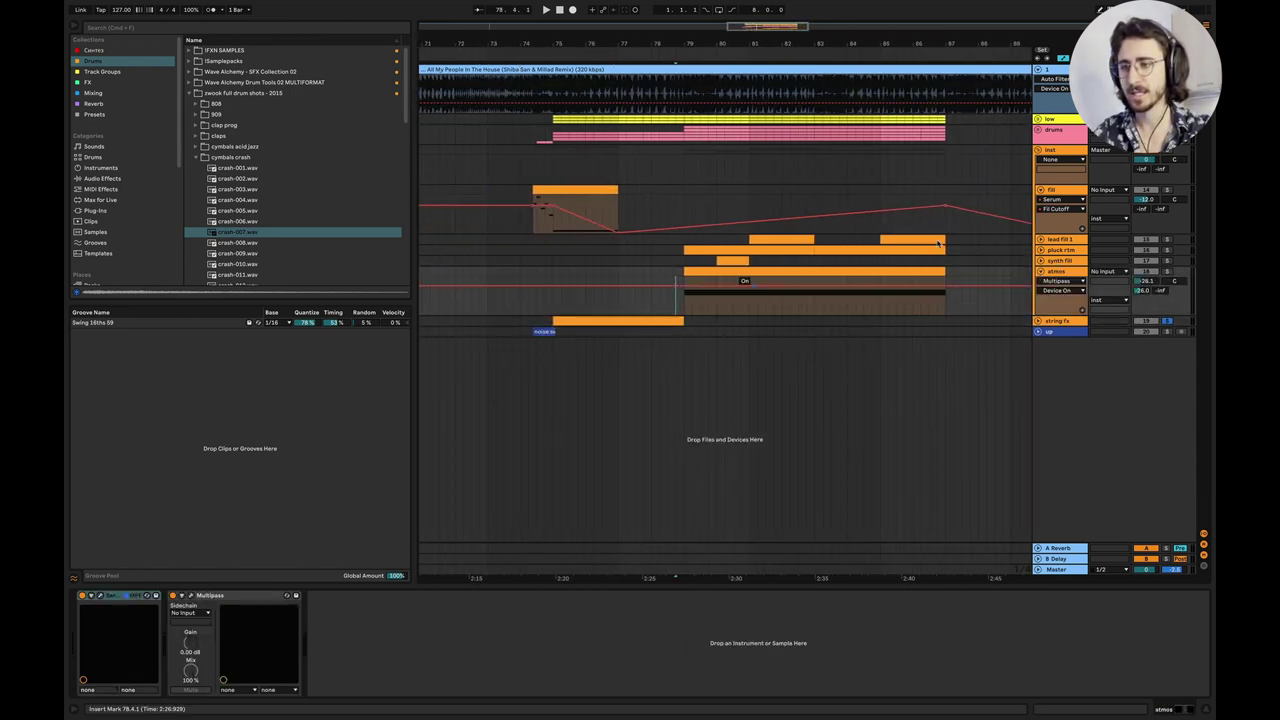
key(space)
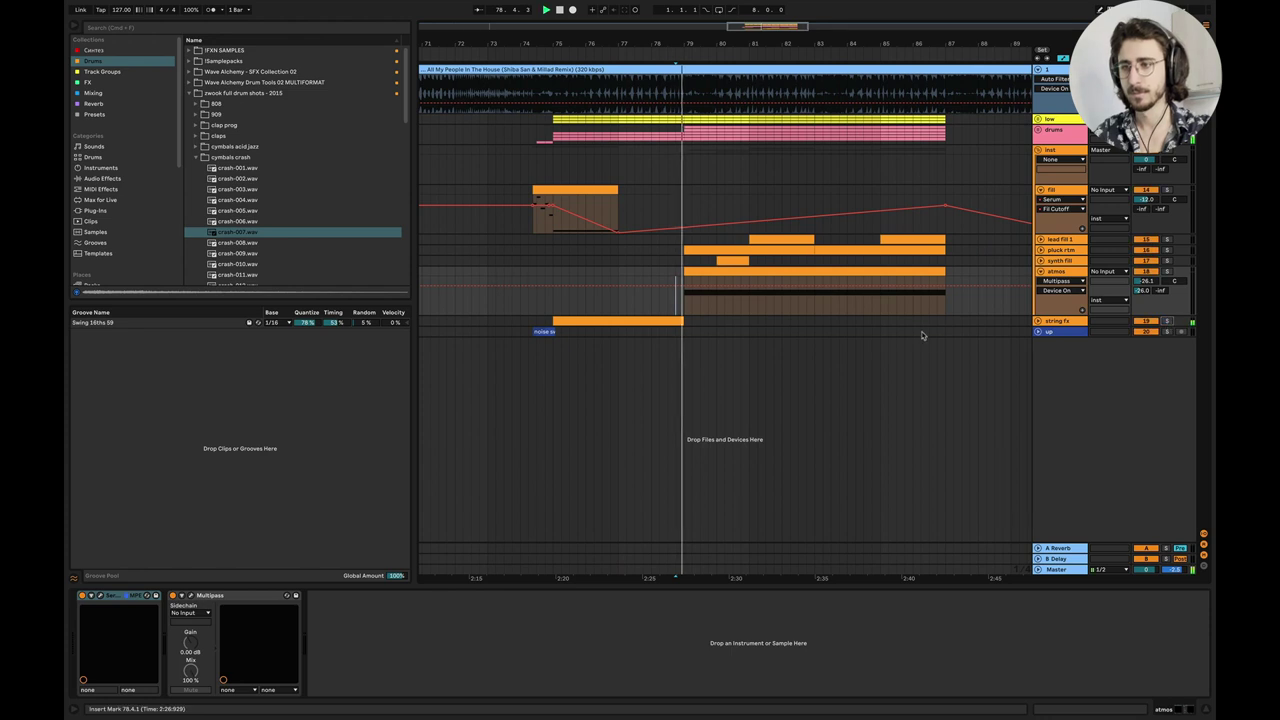
scroll(920, 331, up, 5)
scroll(687, 370, left, 1)
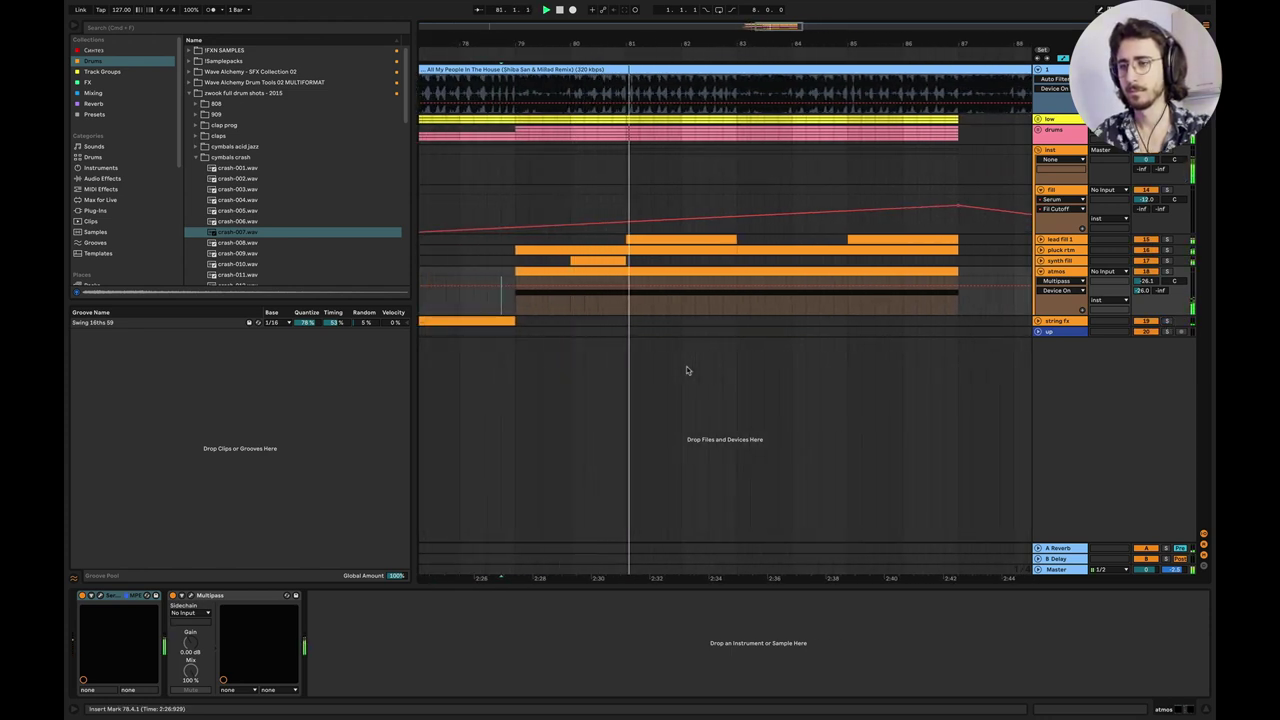
scroll(686, 366, left, 2)
Raise the atmos track's volume to -19.3 dB and replay from the clip's start at bar 79.
drag(1146, 281, 1146, 262)
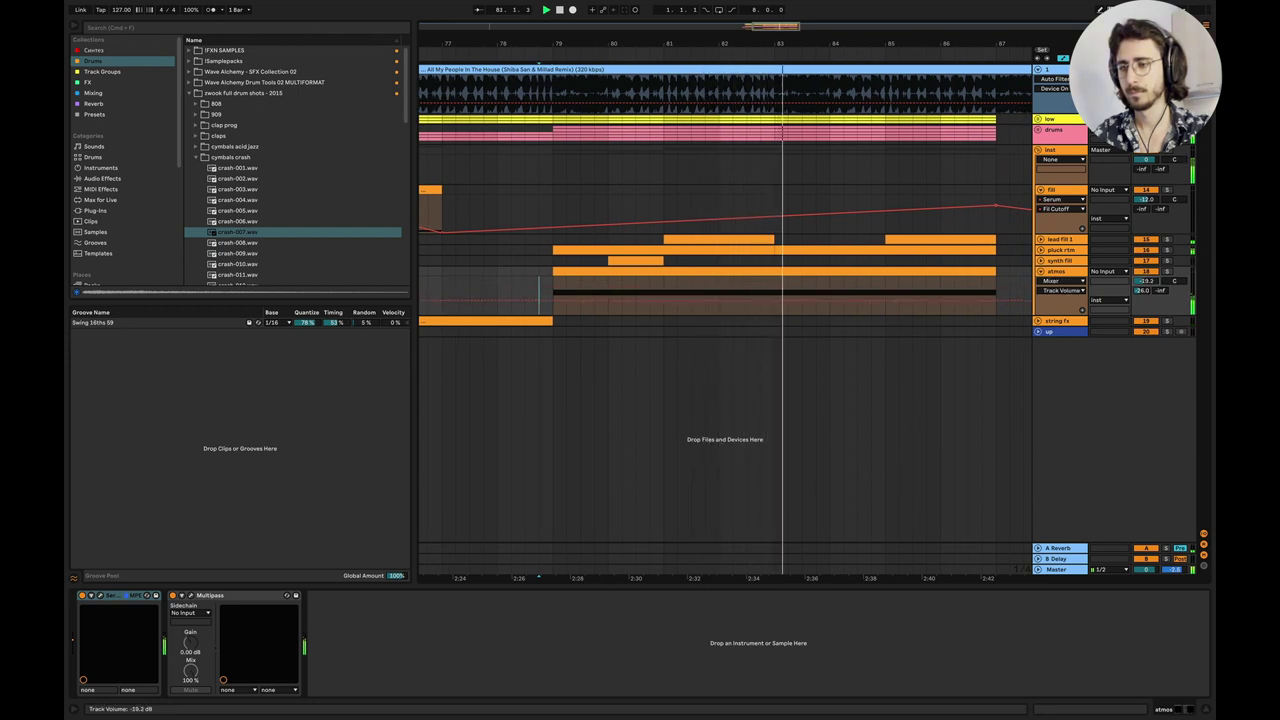
click(556, 293)
key(space)
key(space)
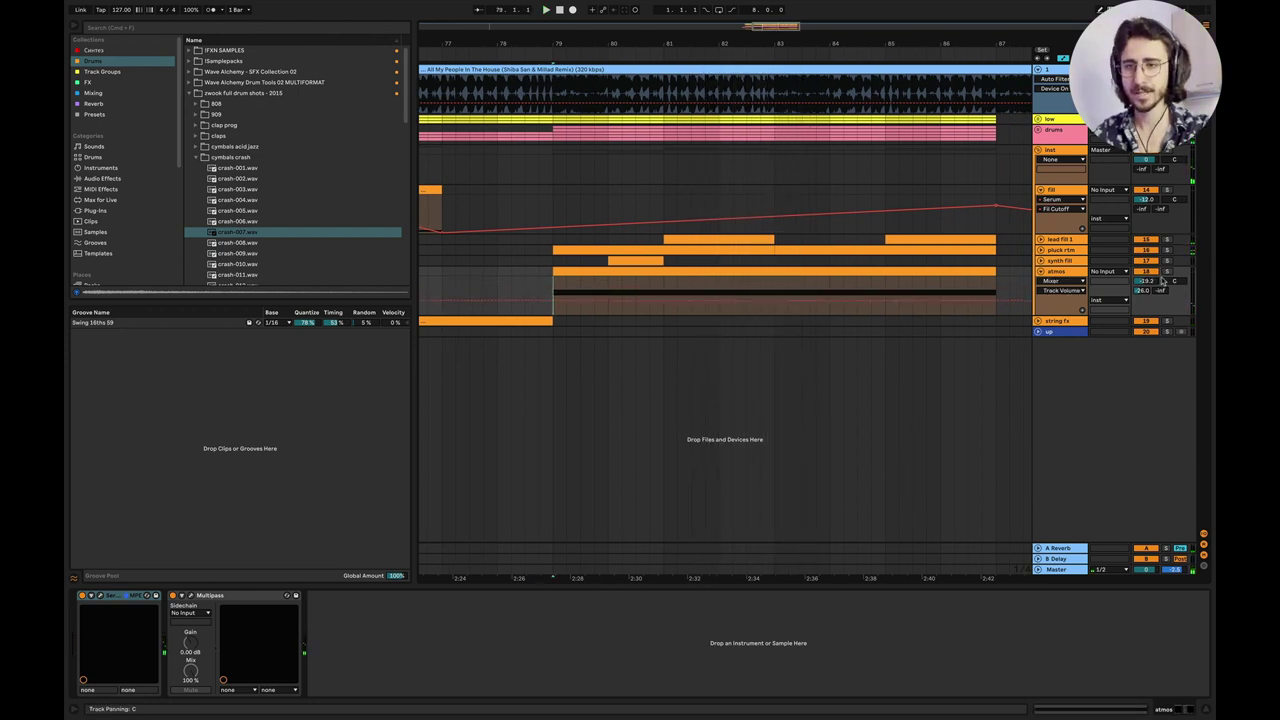
Solo the atmos track and play it with its Multipass effect bypassed and engaged to hear the difference.
click(1167, 272)
click(1070, 273)
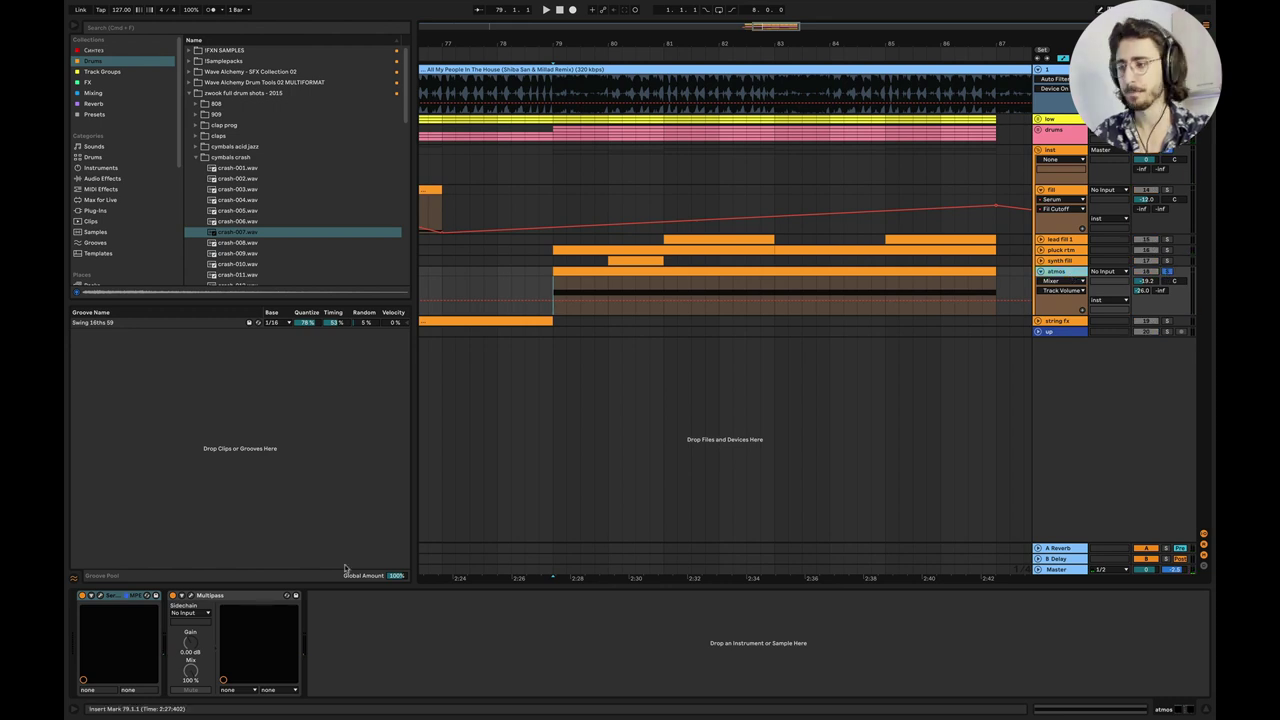
click(173, 596)
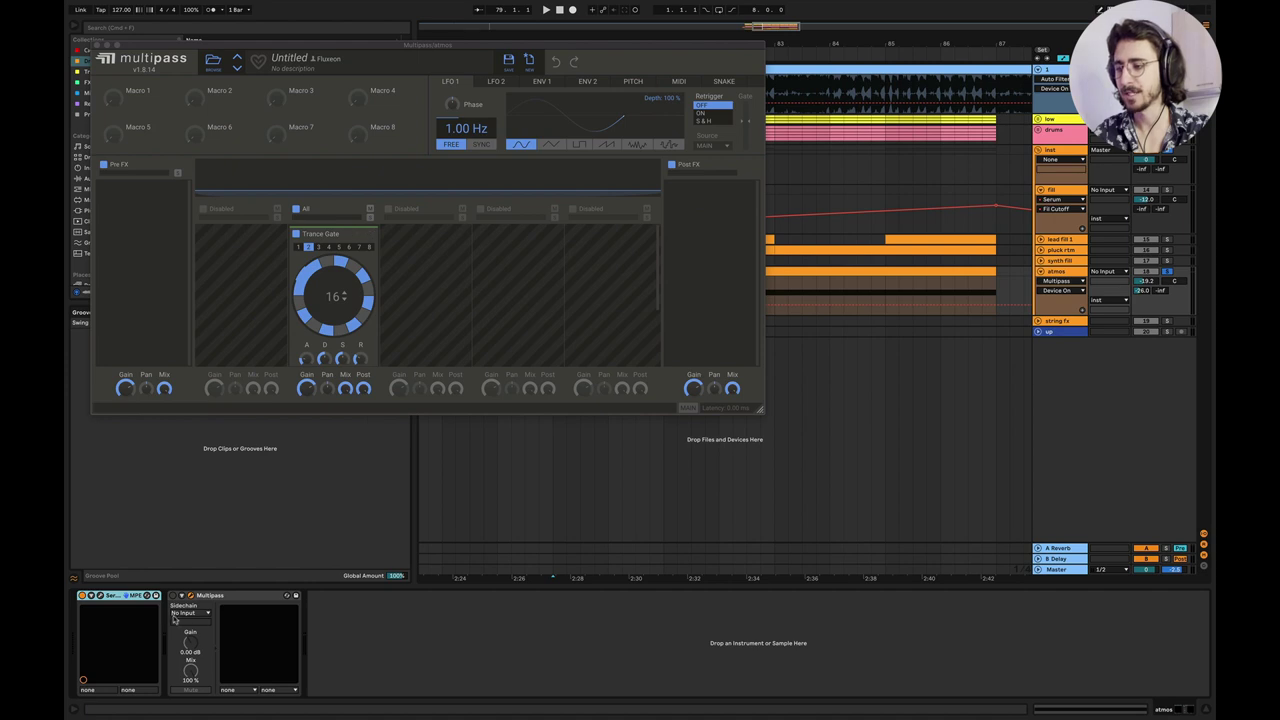
key(space)
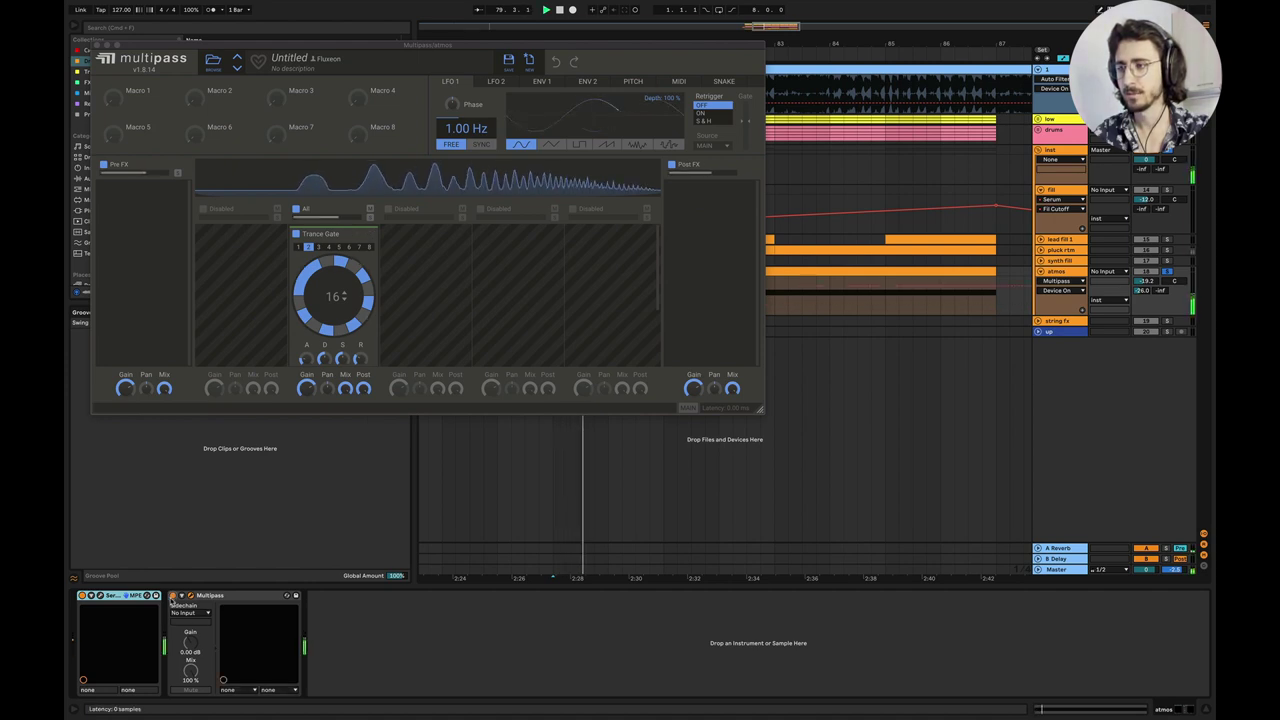
Toggle Multipass's Trance Gate off and on during playback to compare the atmos sound, and close the Multipass window.
click(296, 233)
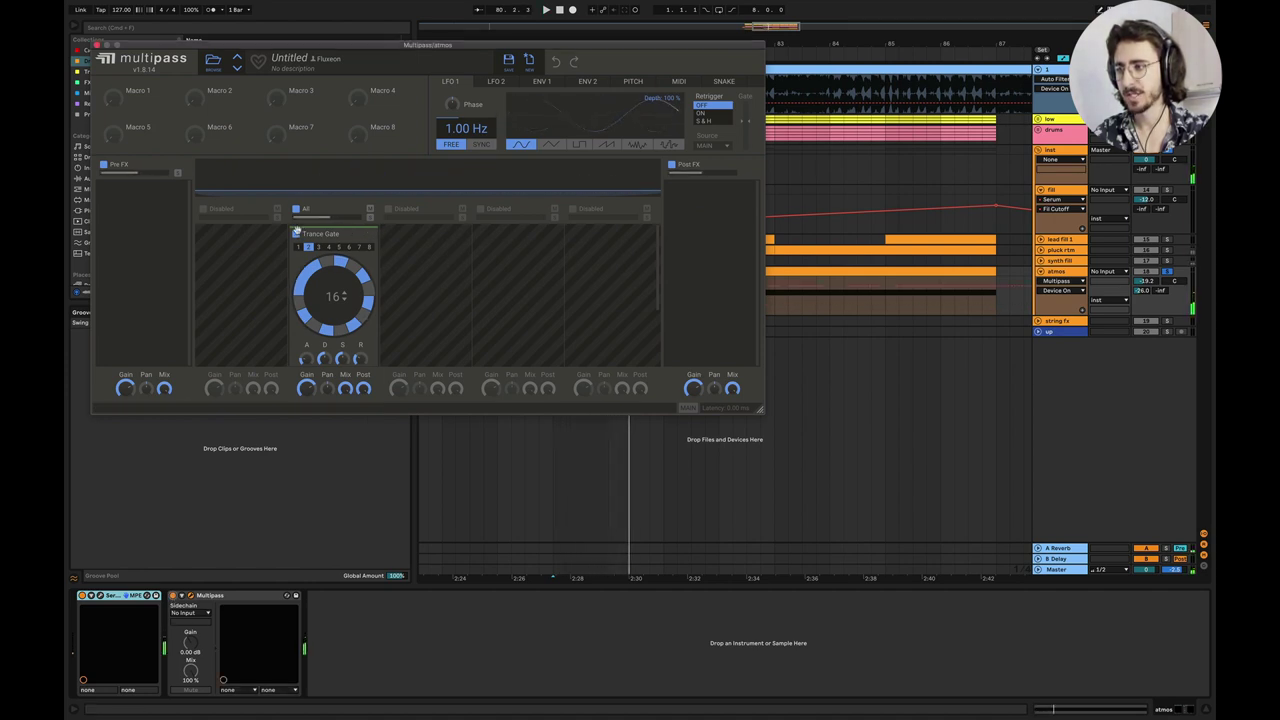
click(296, 234)
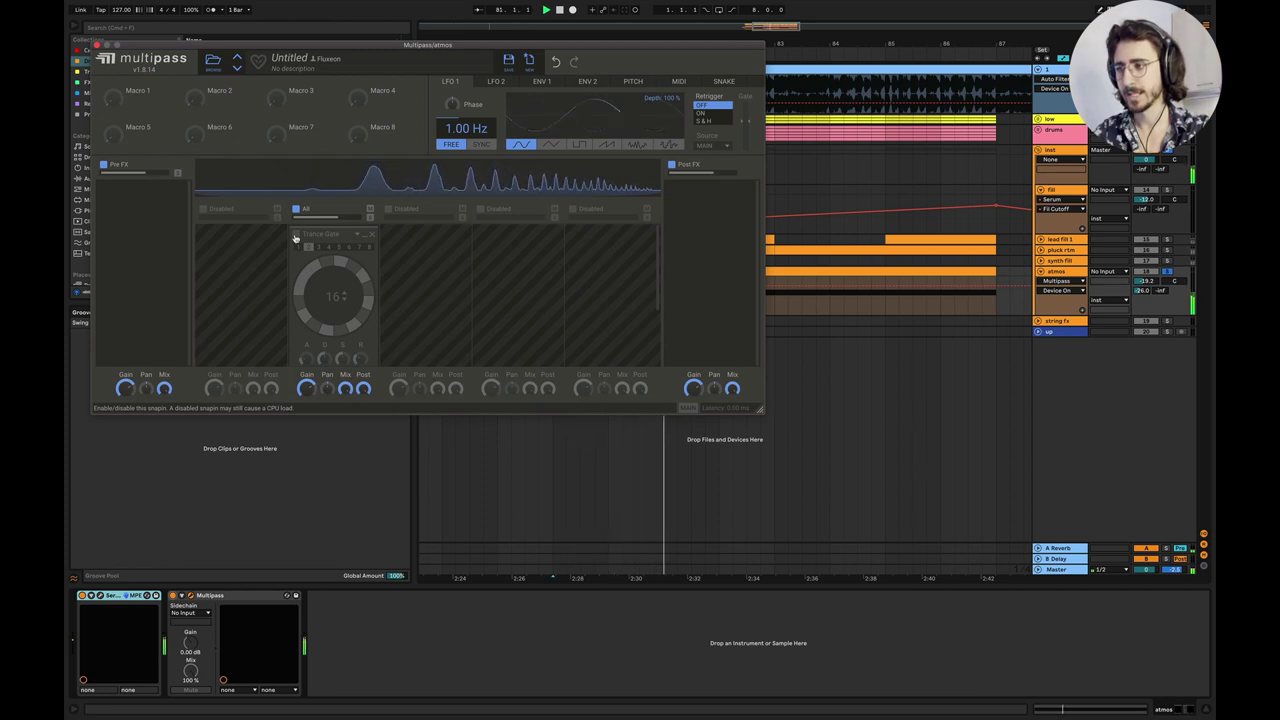
click(296, 234)
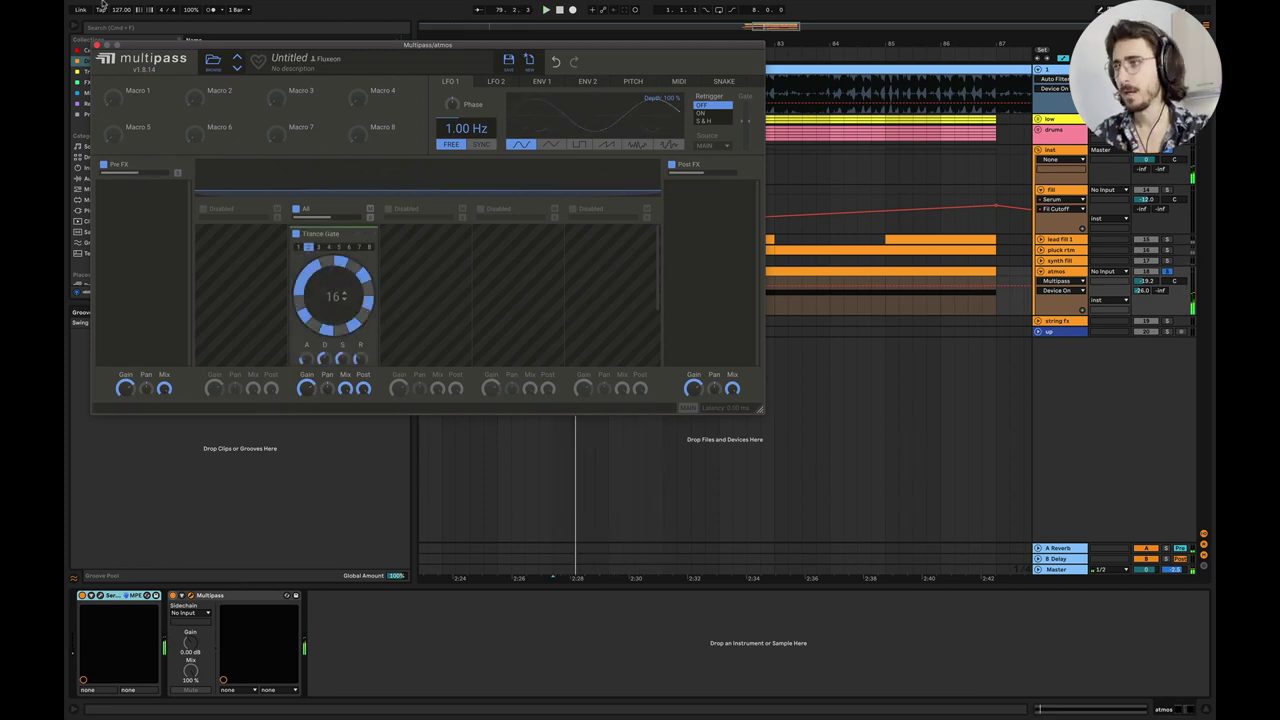
click(96, 45)
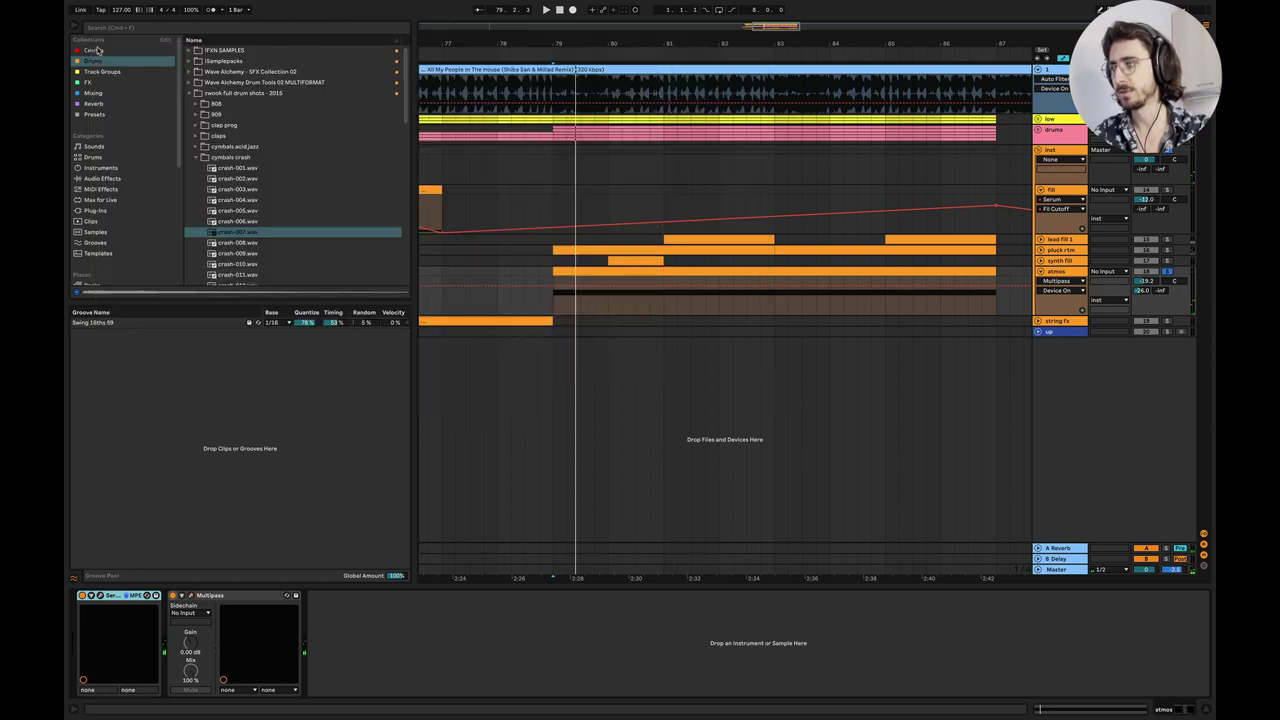
Bypass Multipass on atmos and bring up the track's Serum with its effects rack showing.
click(173, 595)
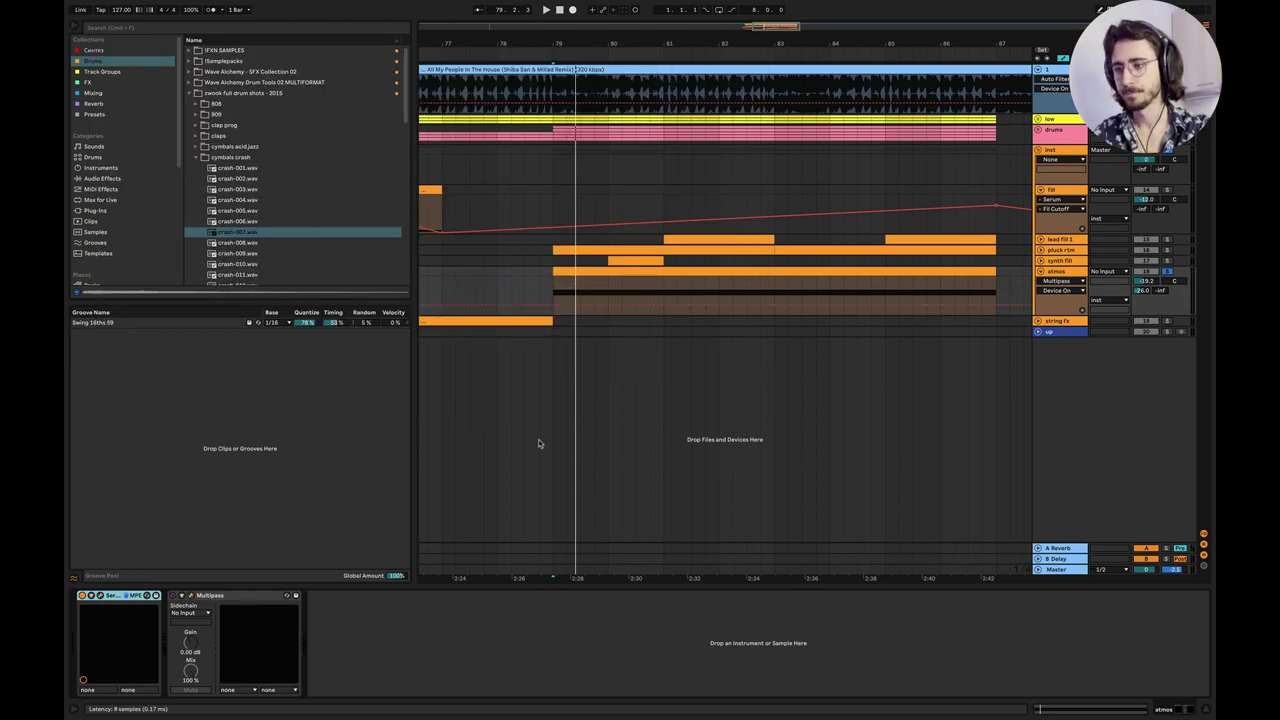
key(super+alt+p)
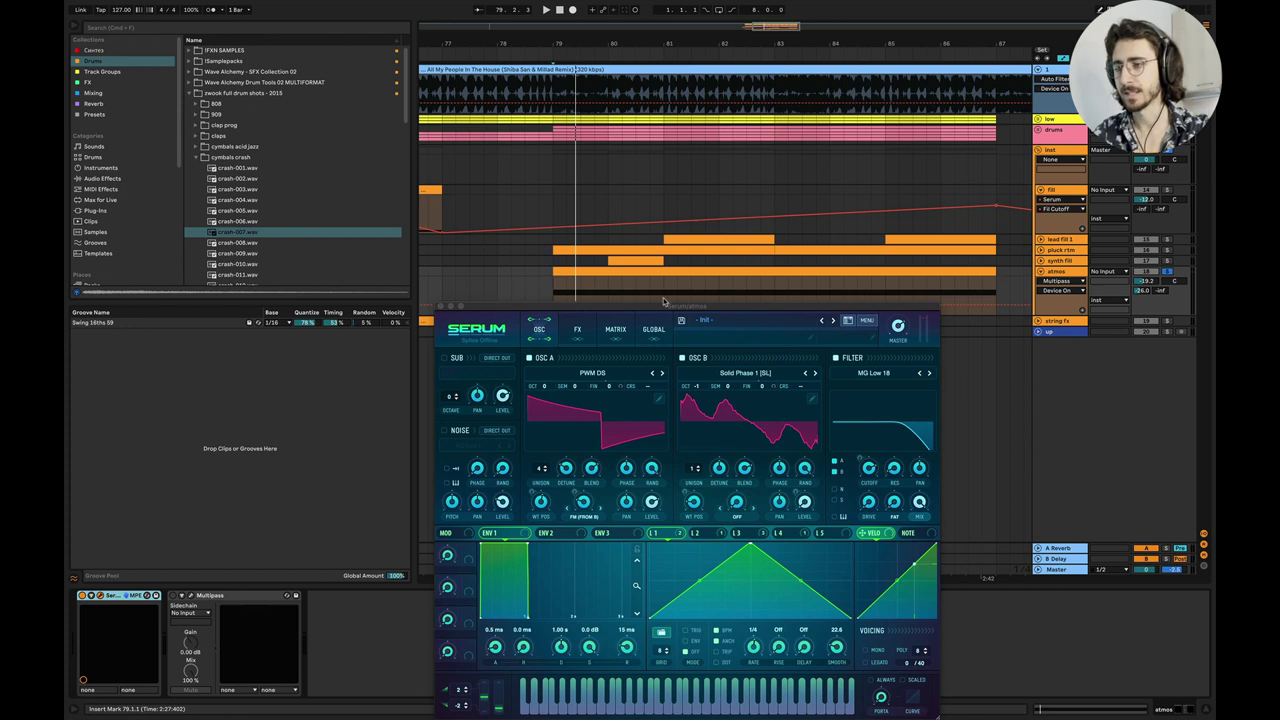
drag(663, 302, 663, 231)
click(563, 260)
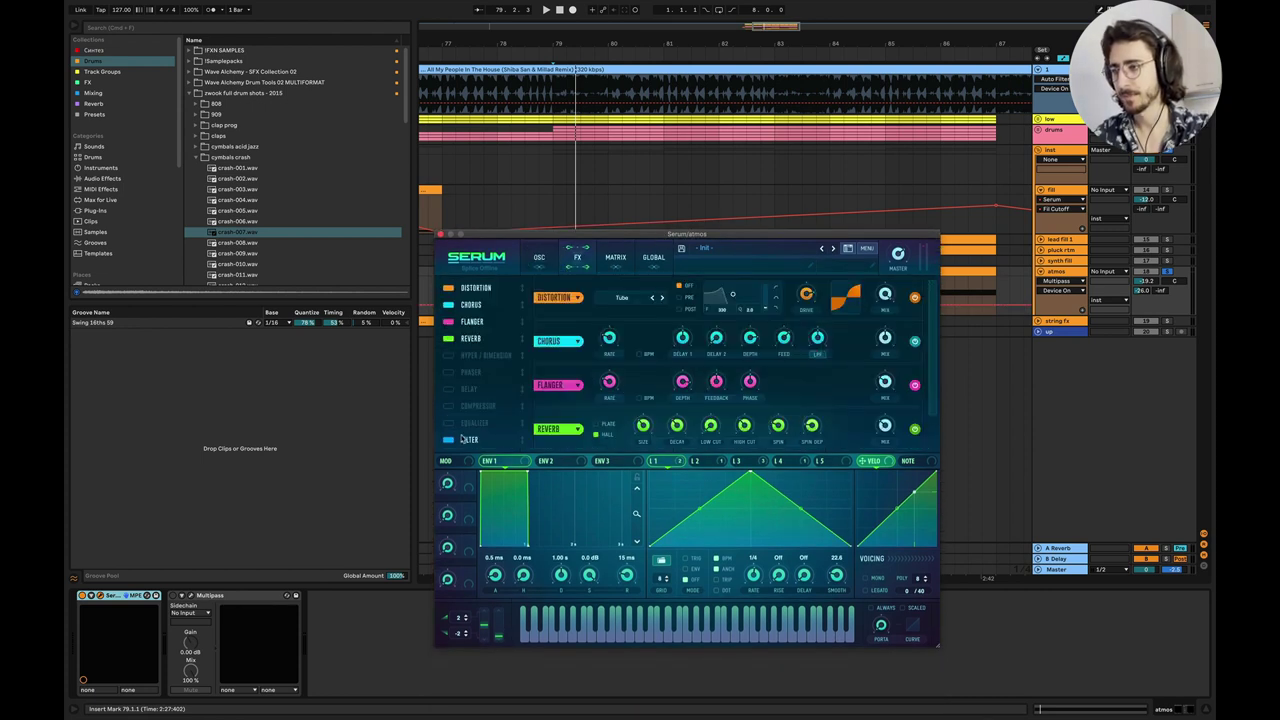
Move Filter directly below Reverb in Serum's effects order and switch off Filter, Reverb, Flanger, Chorus and Distortion.
drag(461, 437, 468, 354)
click(449, 356)
click(450, 337)
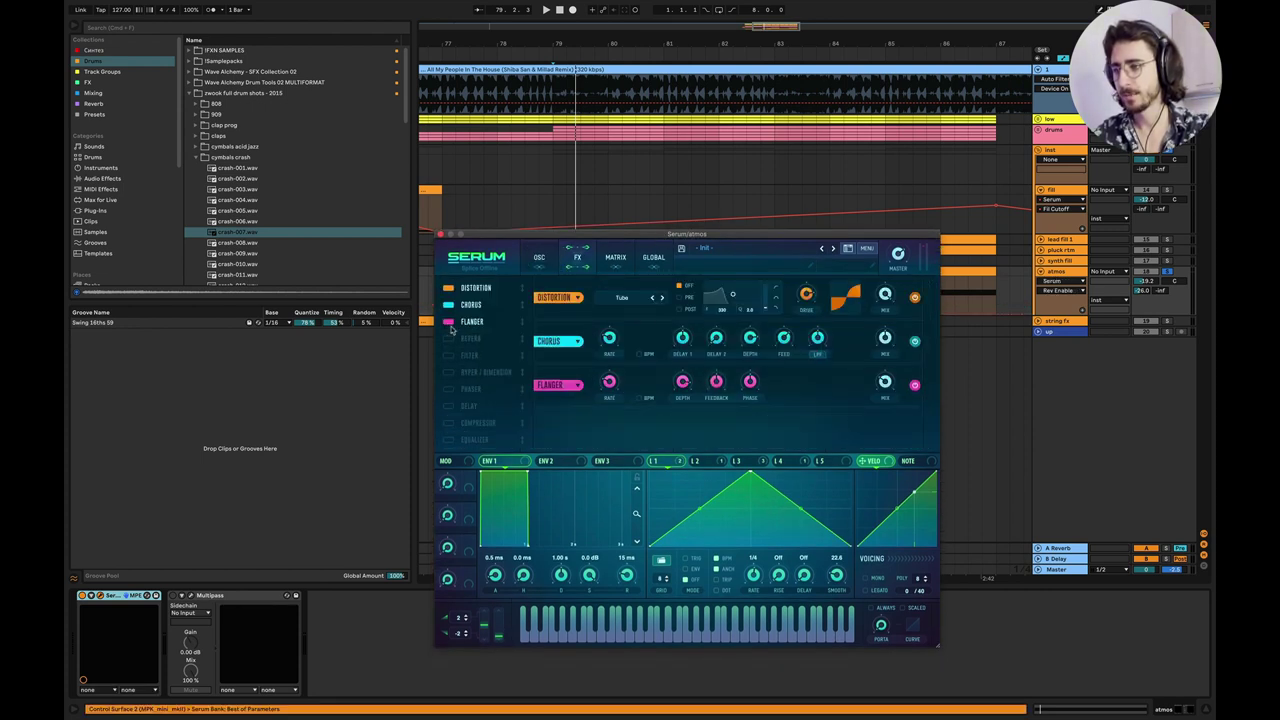
click(449, 322)
click(449, 304)
click(449, 288)
Switch off oscillator B and review oscillator A's wavetable choices, unison and wavetable position.
click(545, 259)
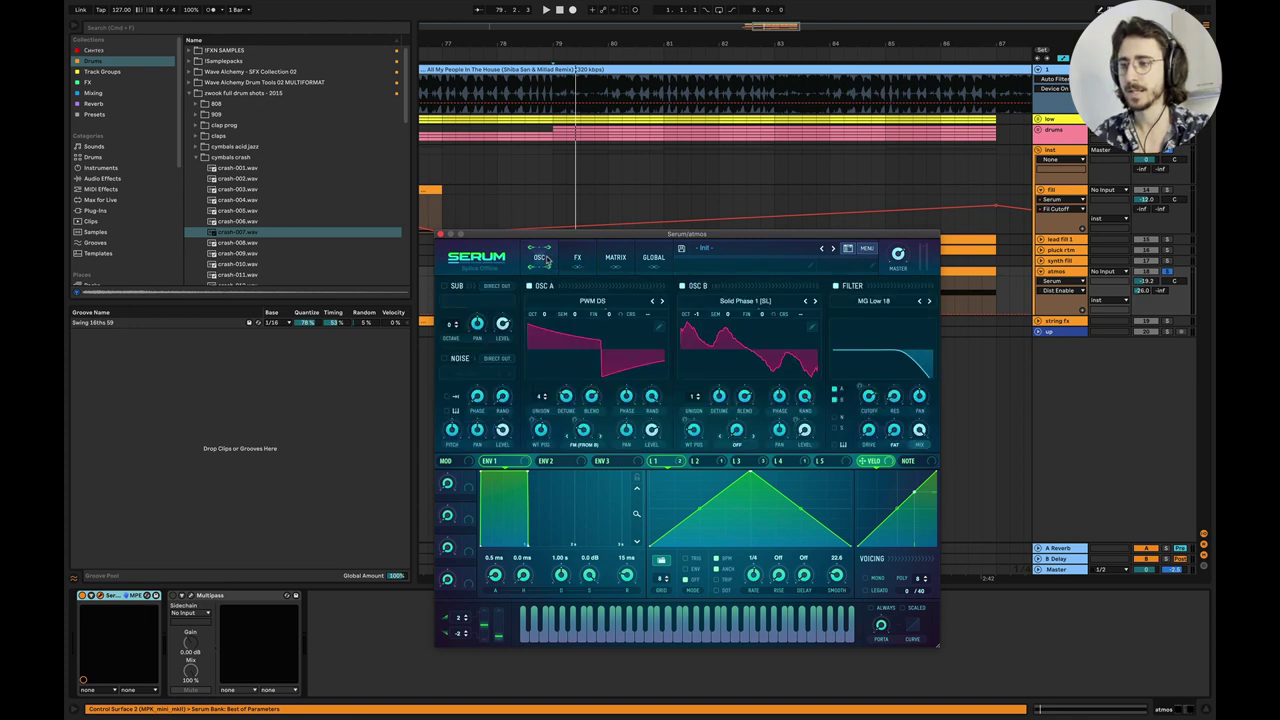
click(683, 287)
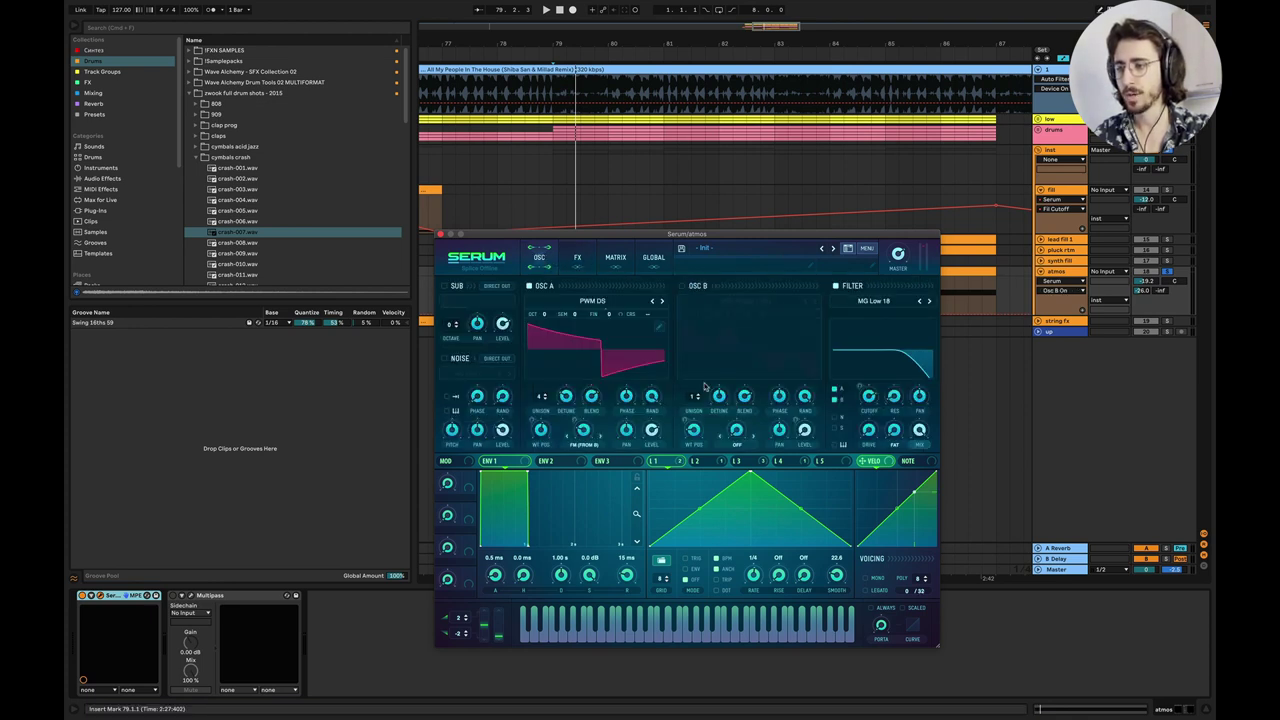
click(572, 309)
mouse_move(565, 313)
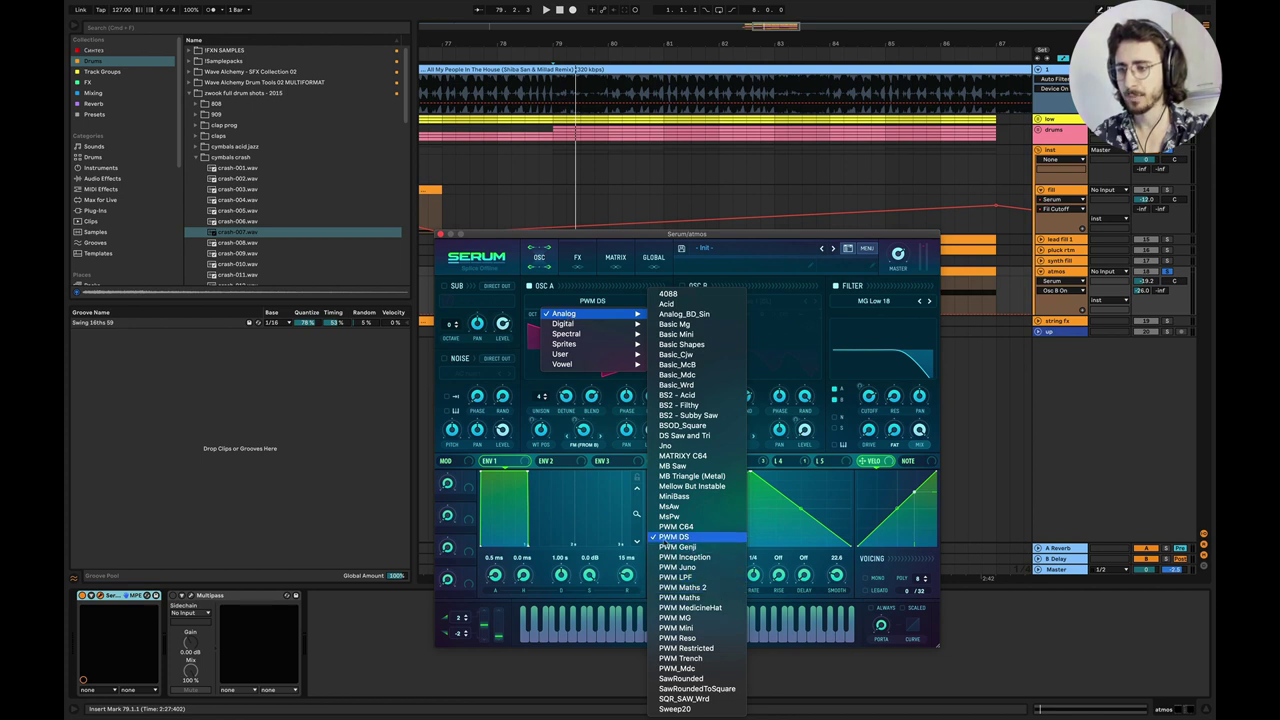
click(530, 410)
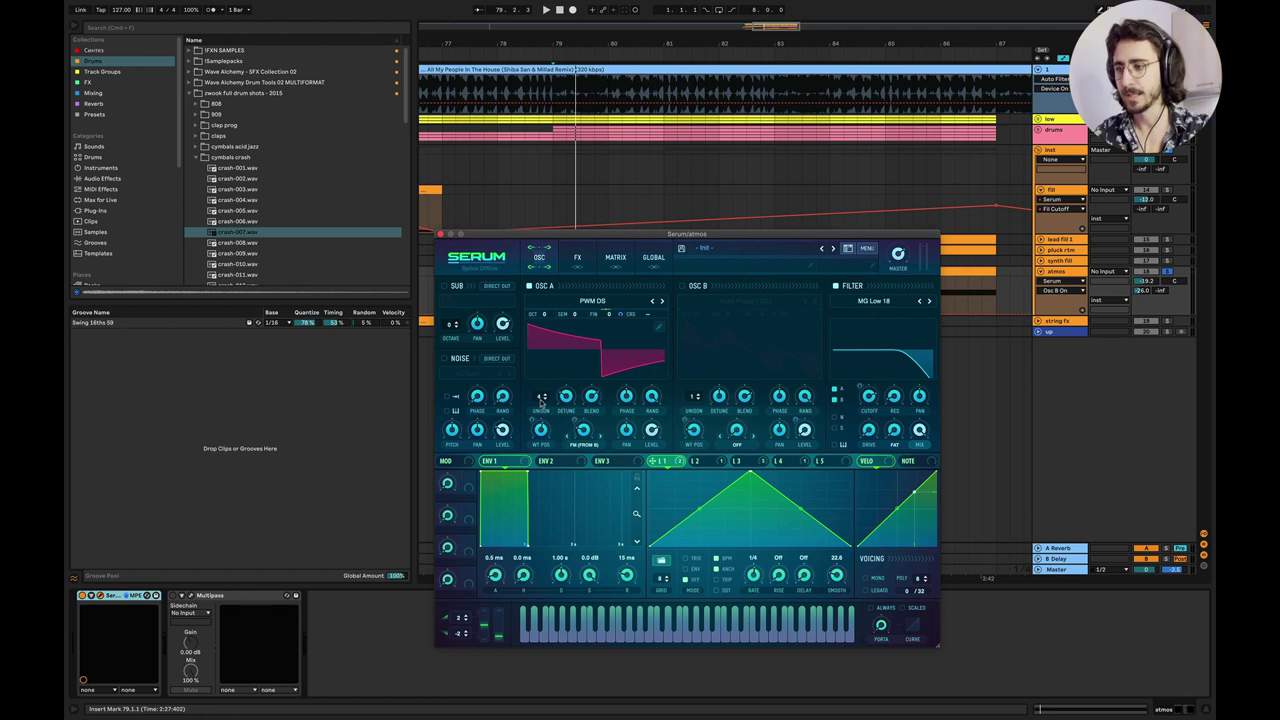
drag(540, 398, 555, 396)
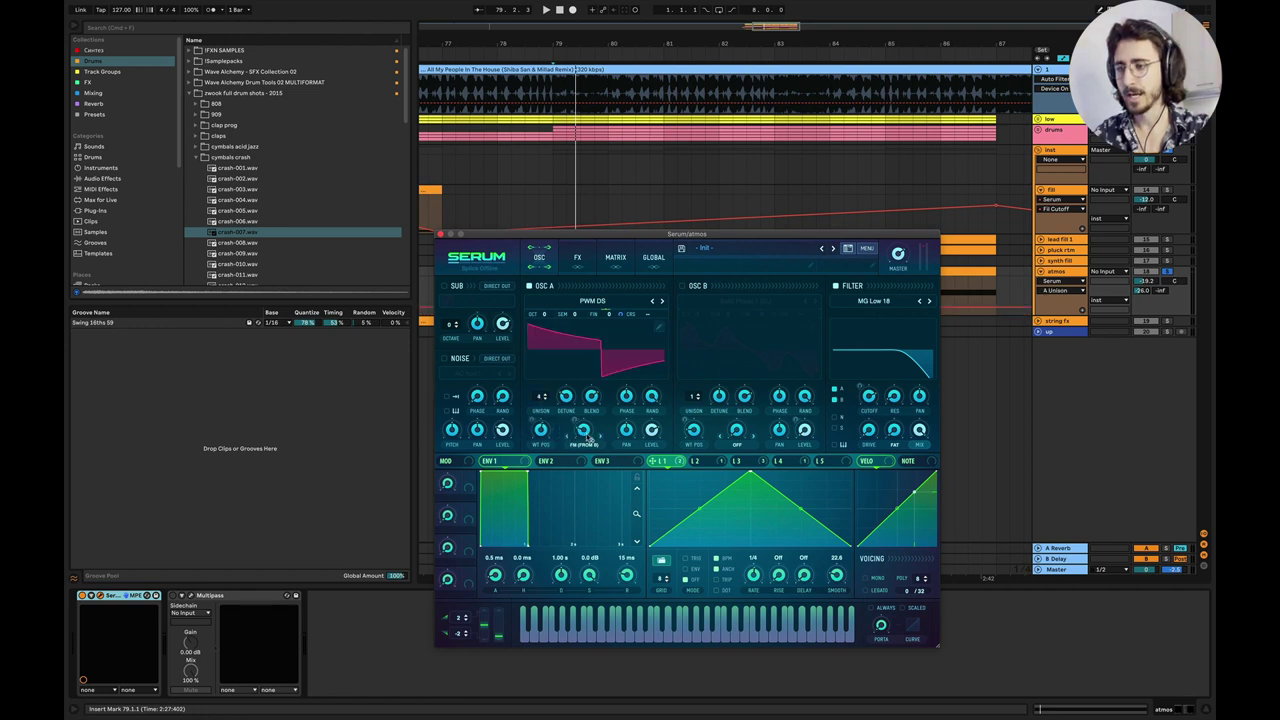
mouse_move(545, 438)
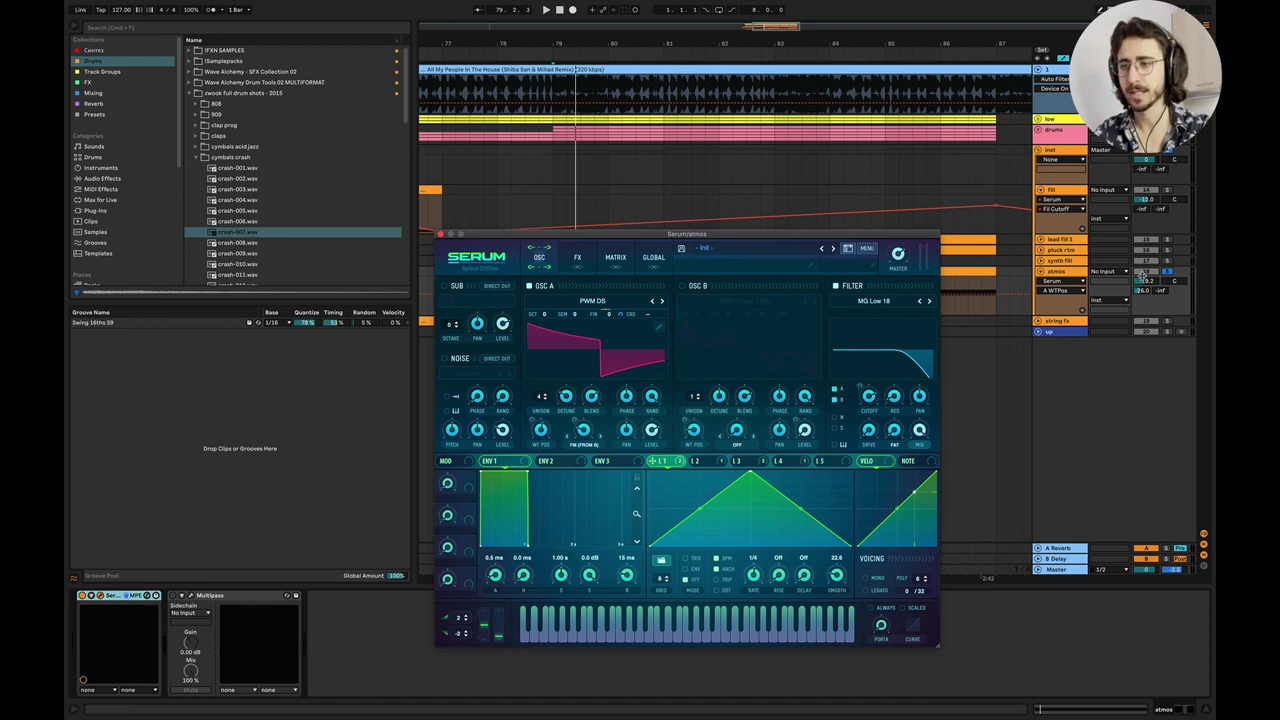
Play the atmos with Serum's filter switched off and inspect the assignments of LFO 2, LFO 3 and LFO 1.
key(space)
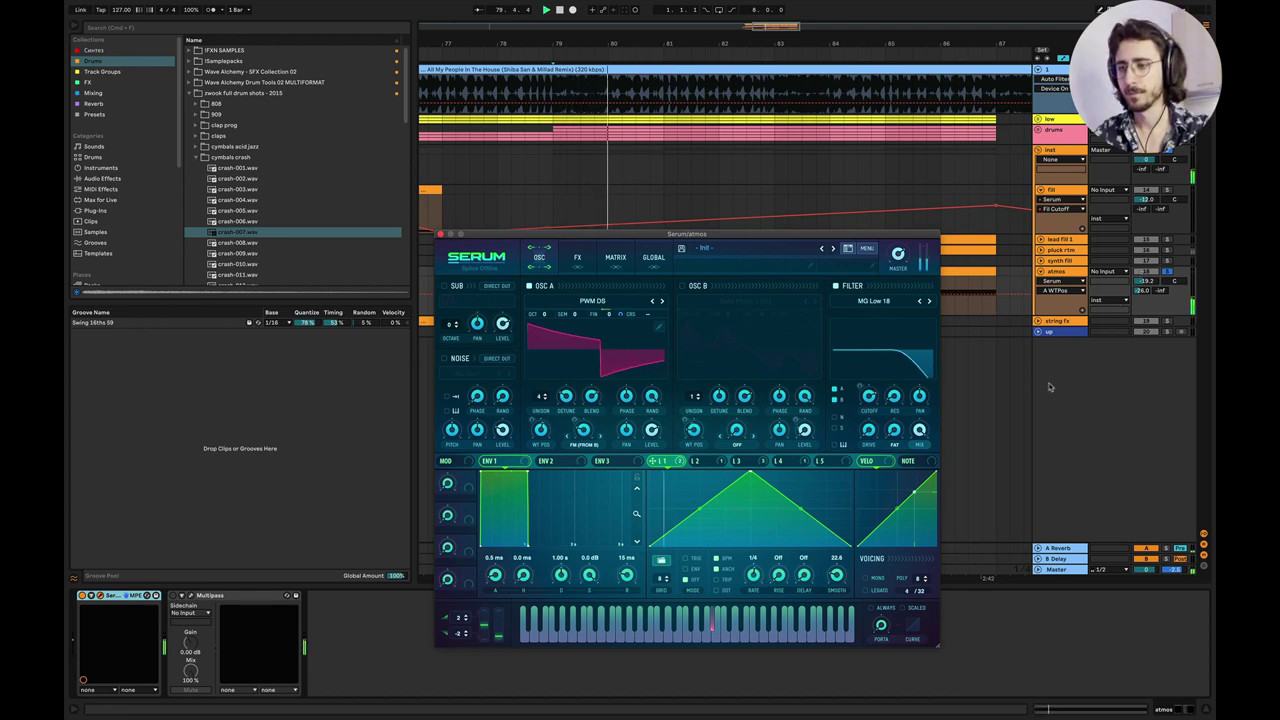
click(835, 287)
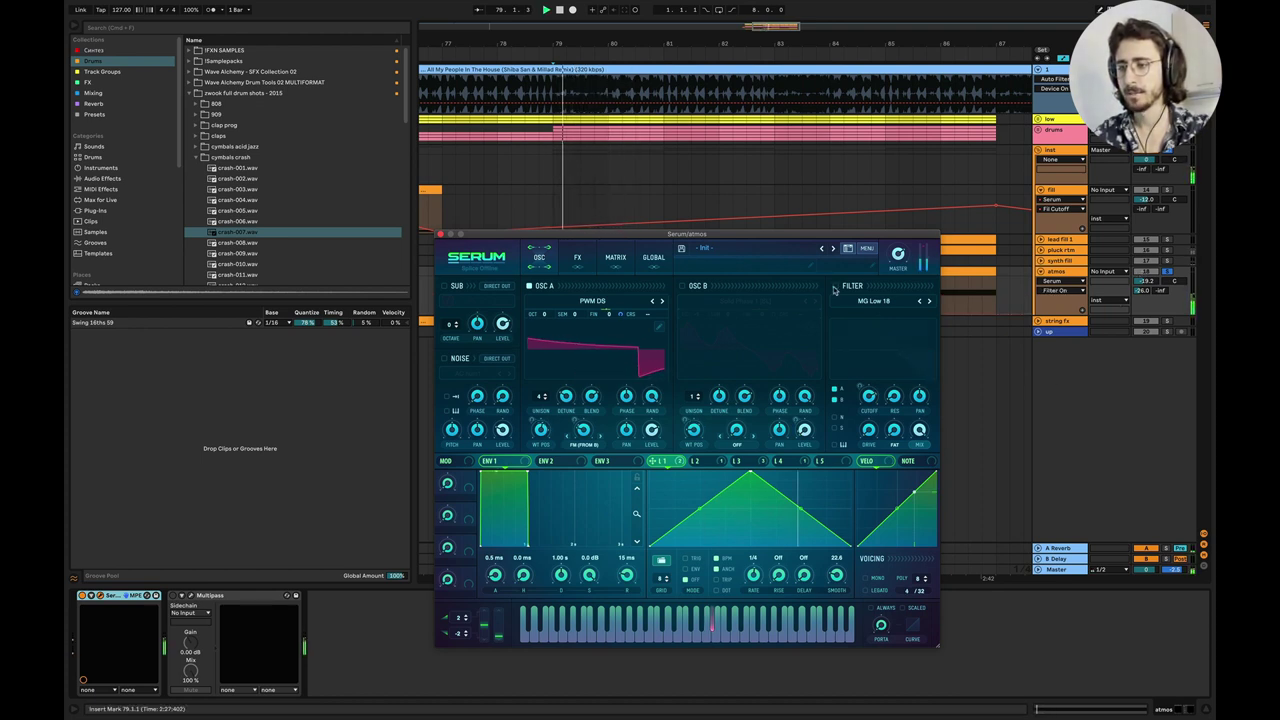
click(696, 461)
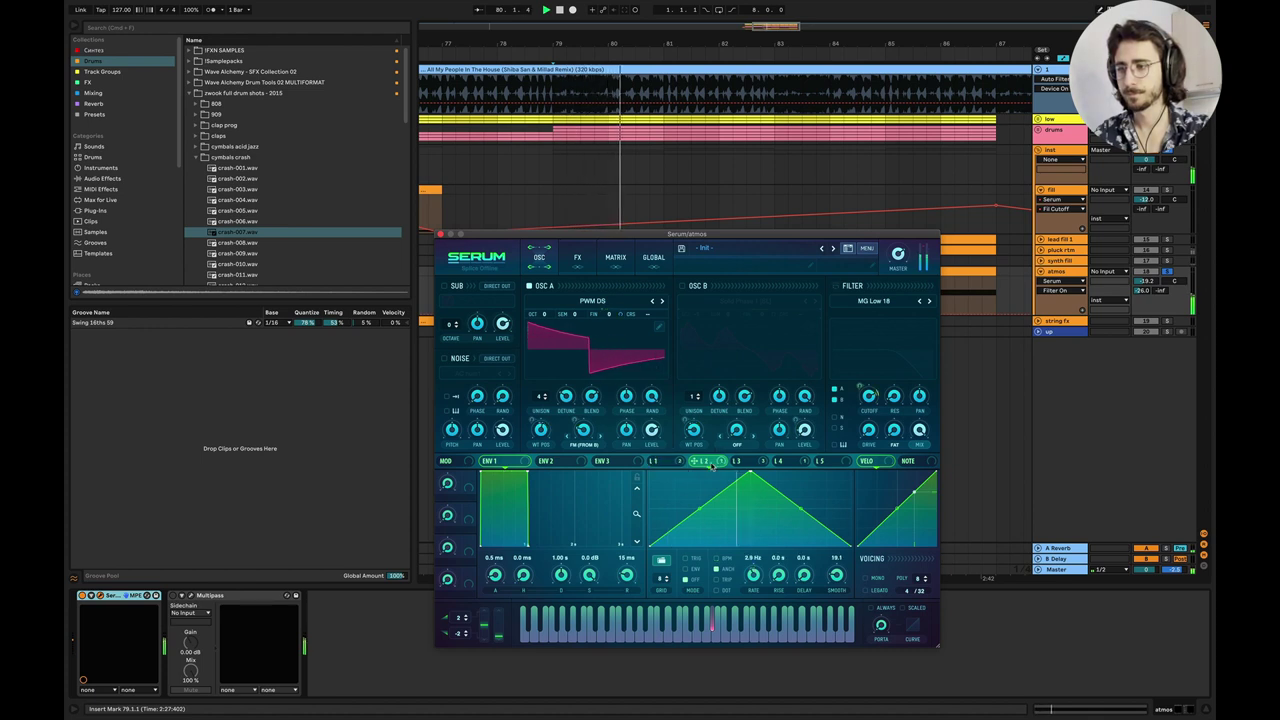
click(741, 461)
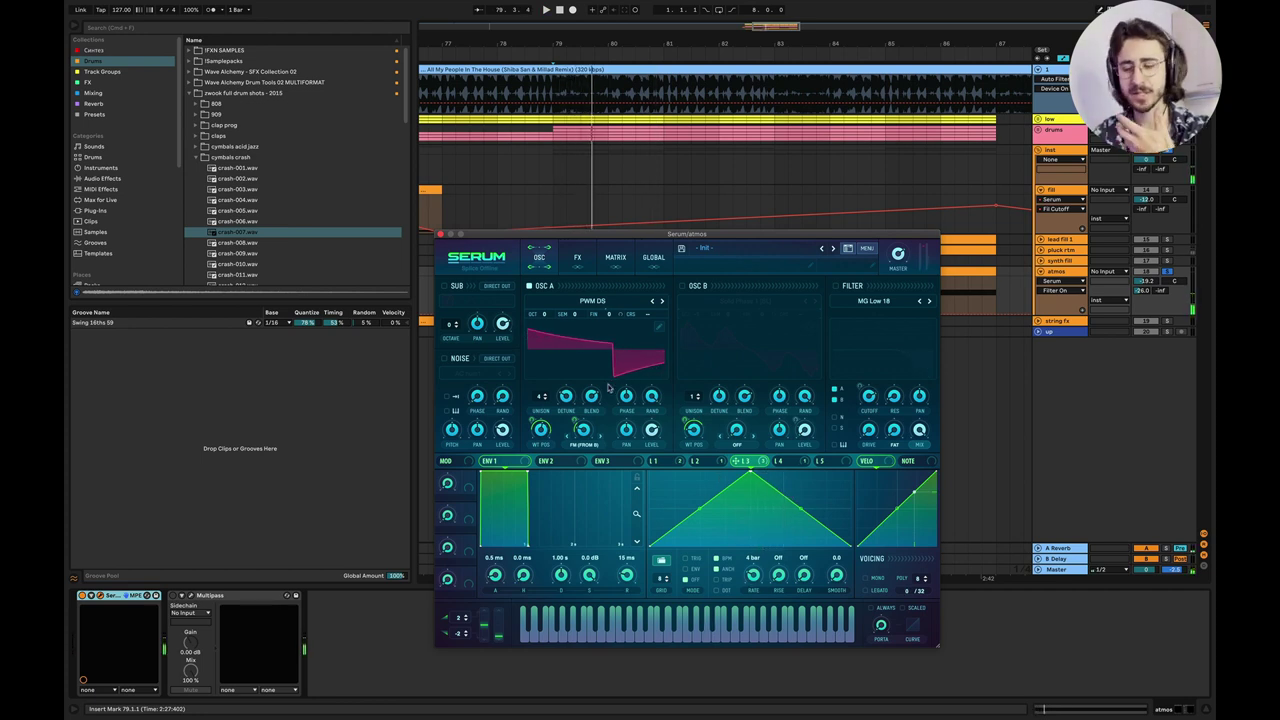
click(660, 461)
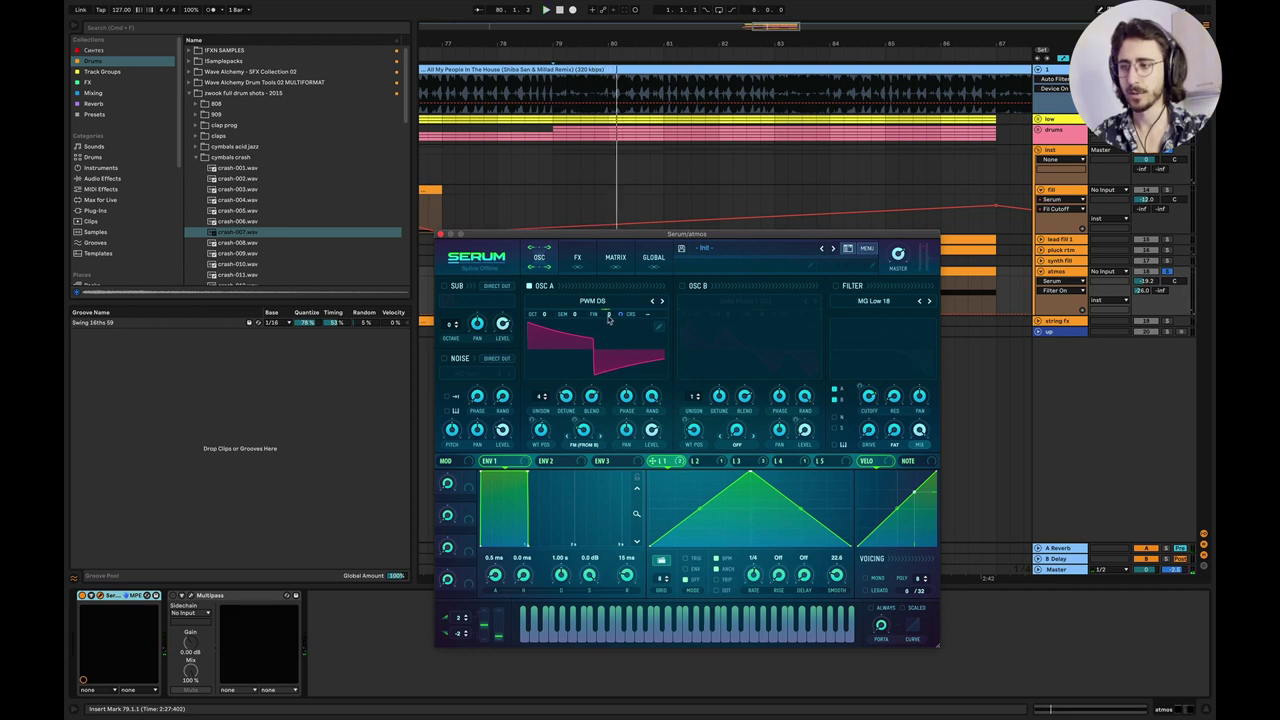
Replay the atmos with oscillator A alone while examining its unison setting.
click(543, 400)
key(space)
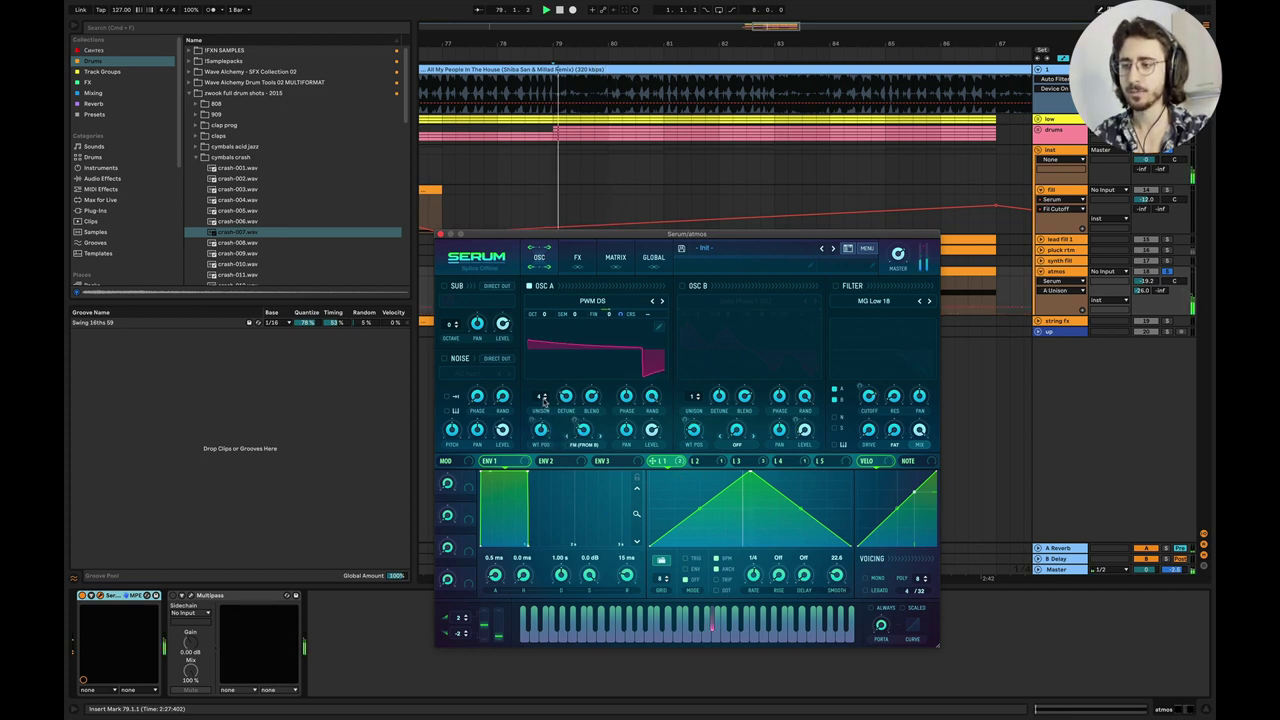
mouse_move(543, 398)
mouse_down()
mouse_move(547, 533)
mouse_move(552, 406)
mouse_up()
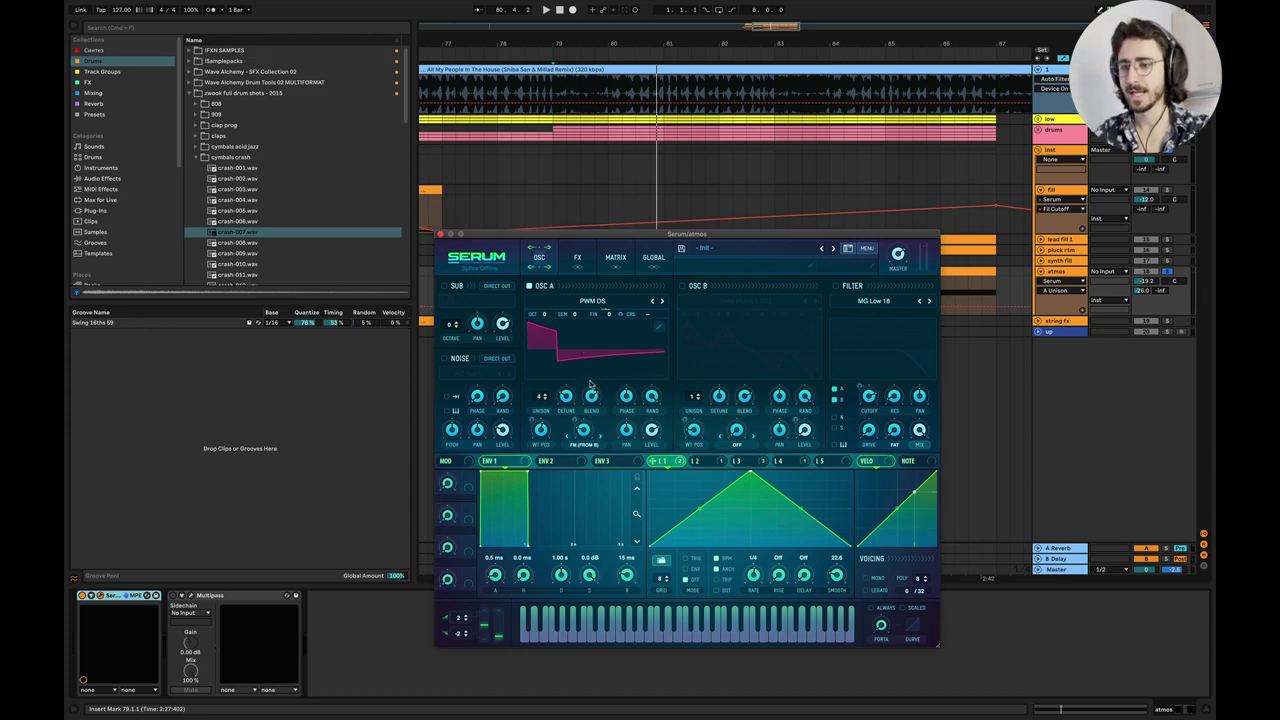
Switch oscillator B back on and play the patch while inspecting its LFOs and Envelope 2.
click(684, 286)
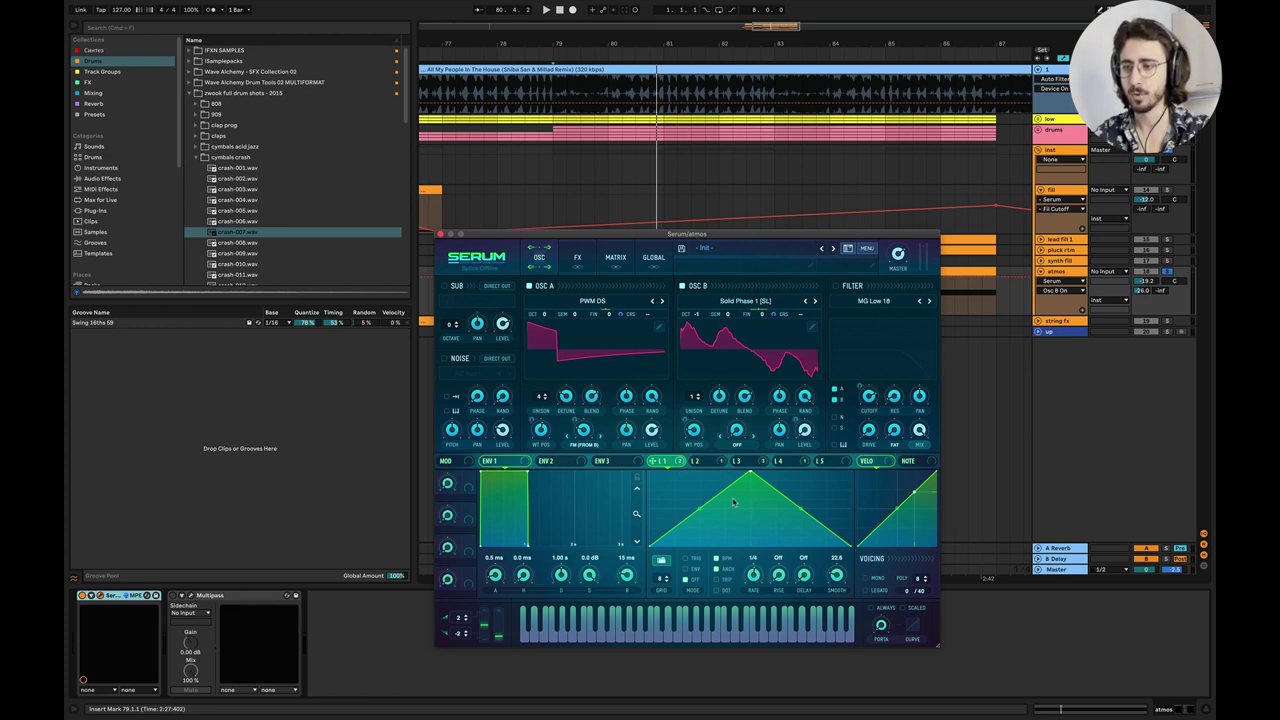
click(705, 462)
click(760, 461)
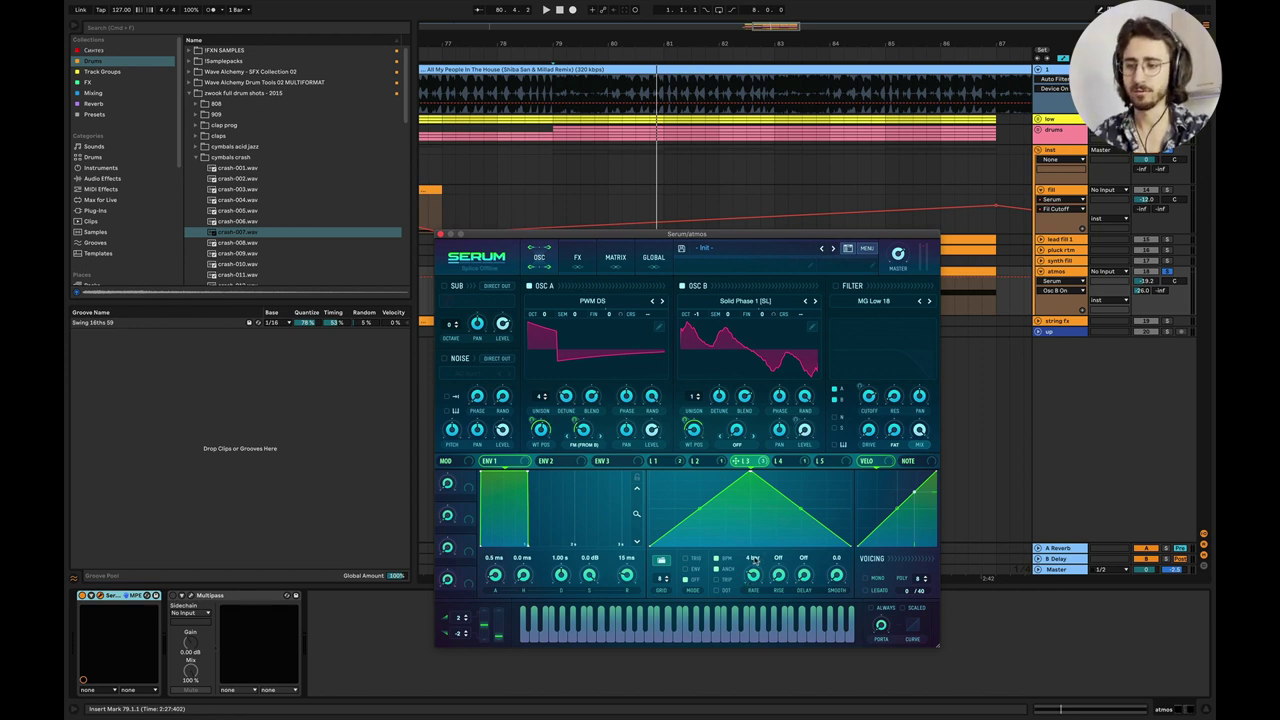
key(space)
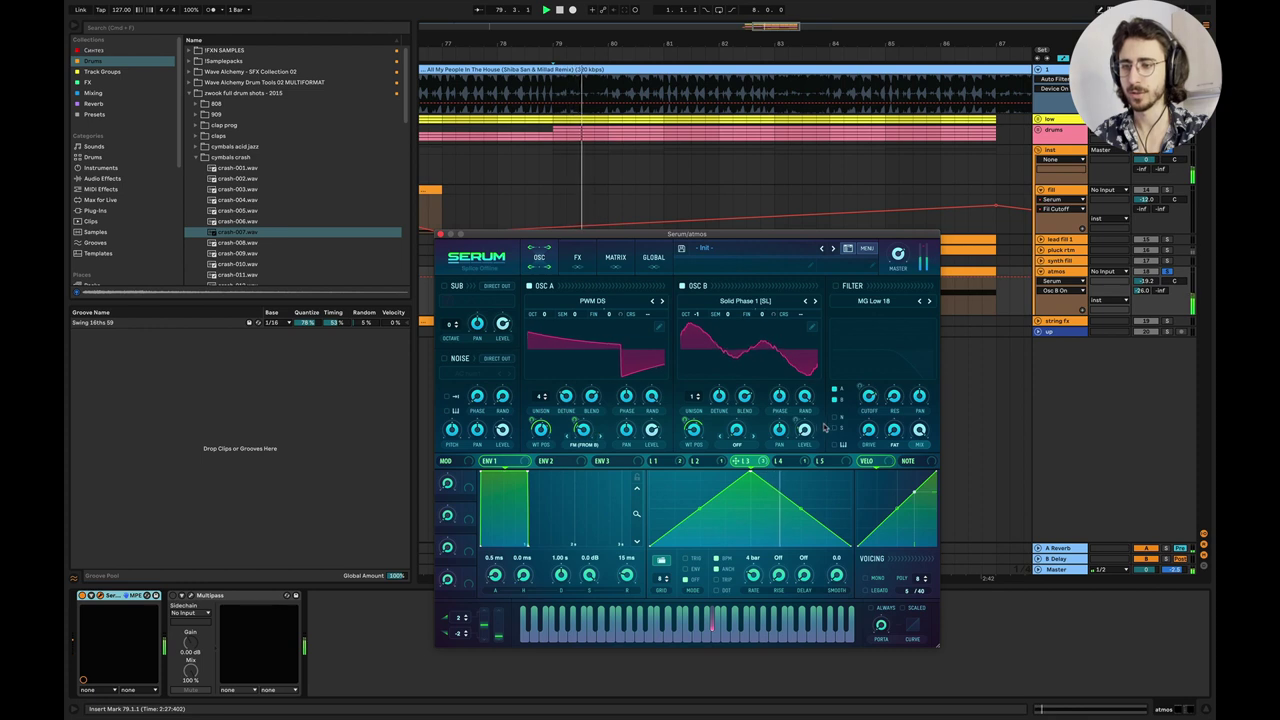
click(653, 461)
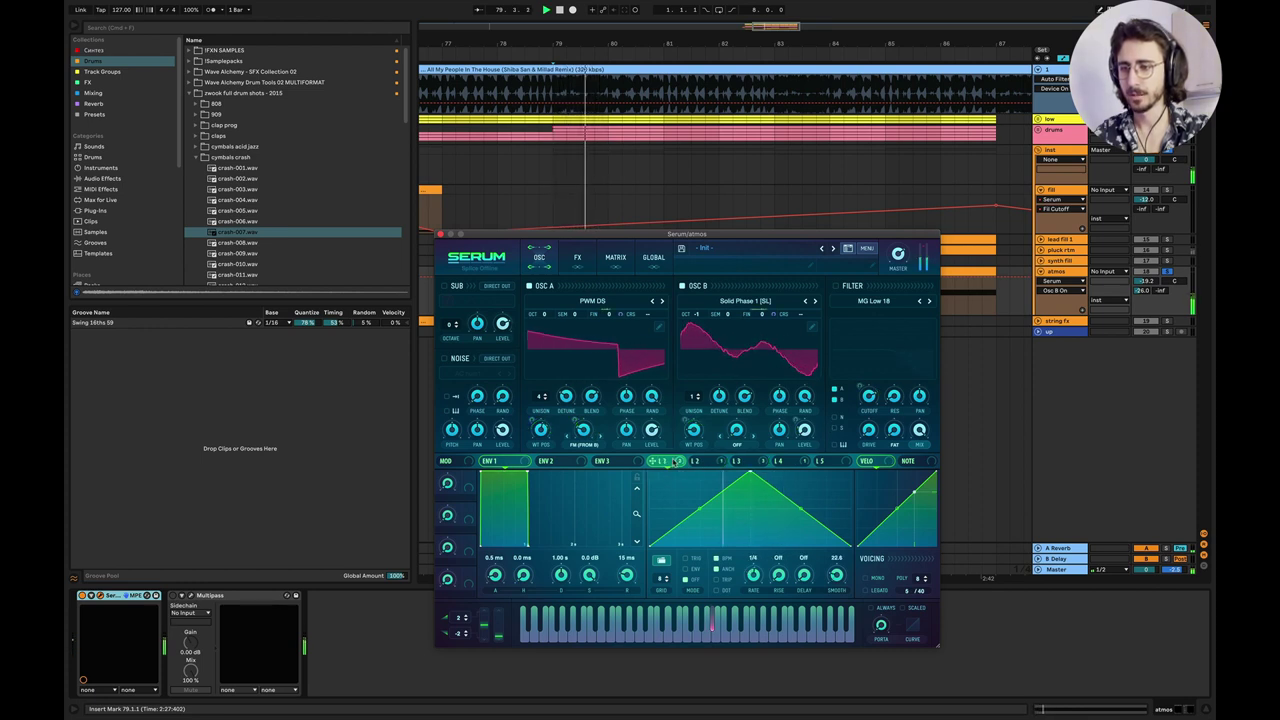
click(546, 461)
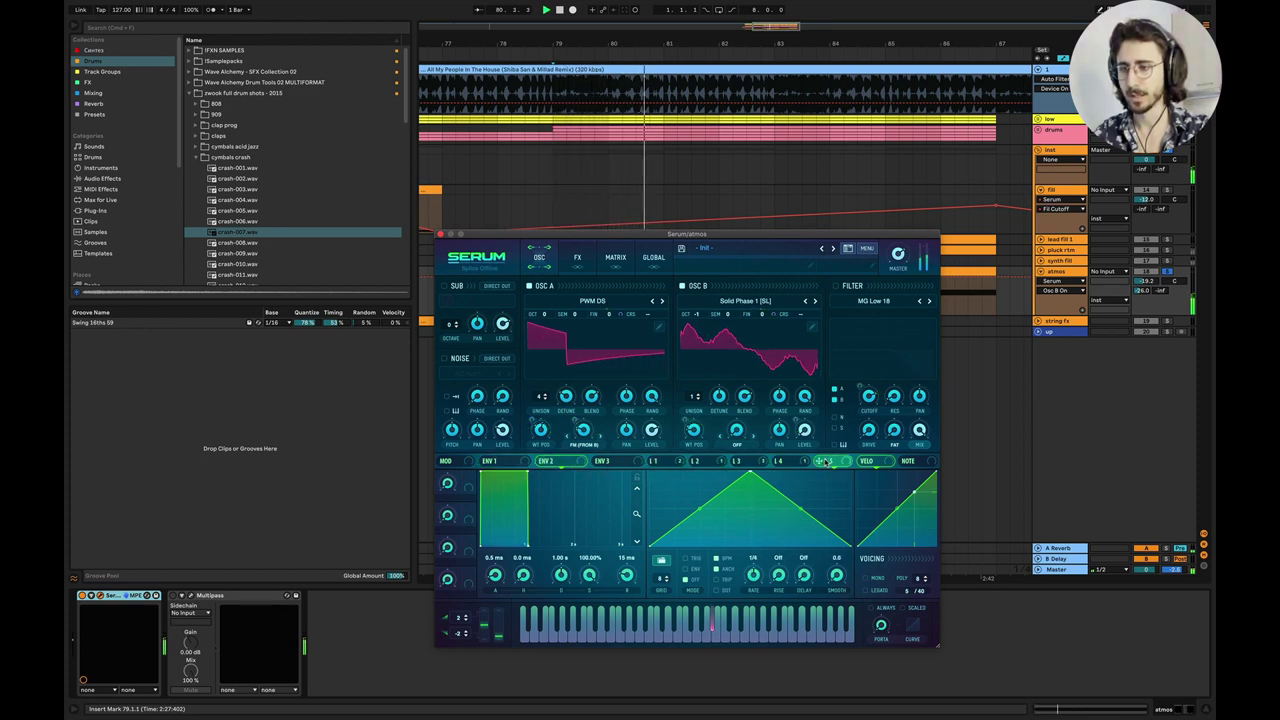
Compare playback with LFO 4's modulation of oscillator B's volume bypassed and active, leaving it active.
click(779, 461)
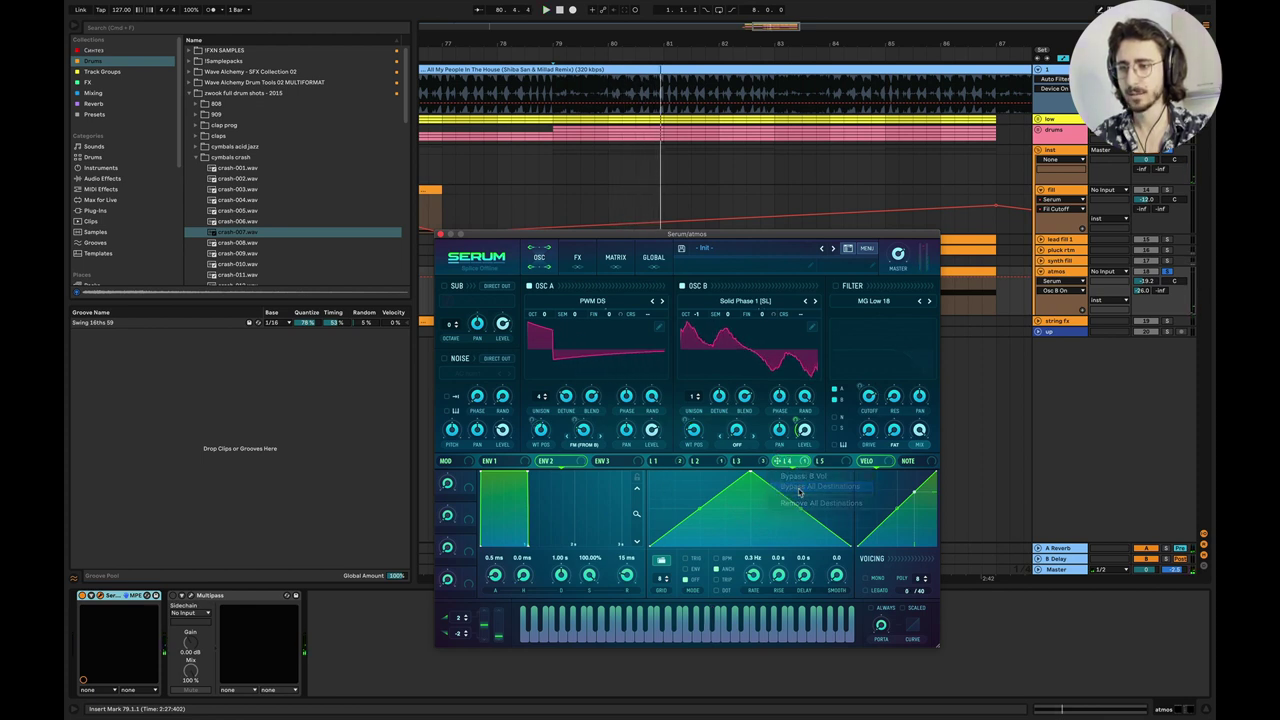
right_click(787, 461)
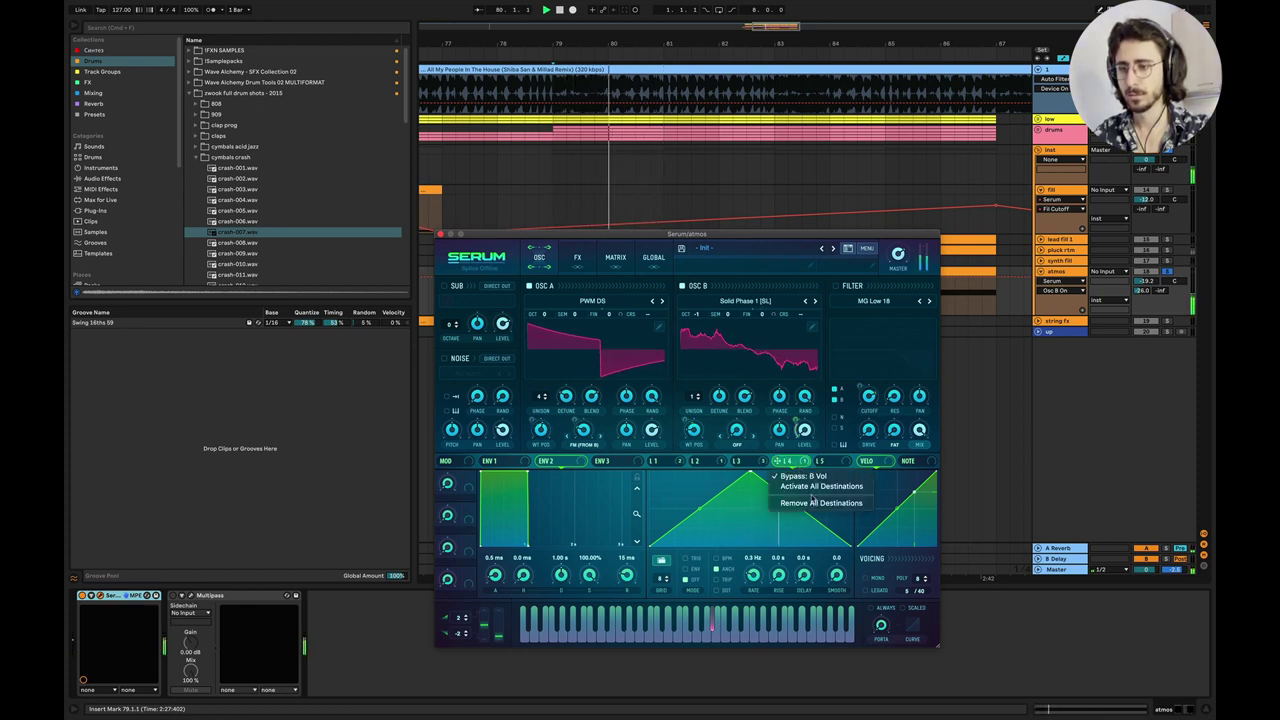
click(801, 477)
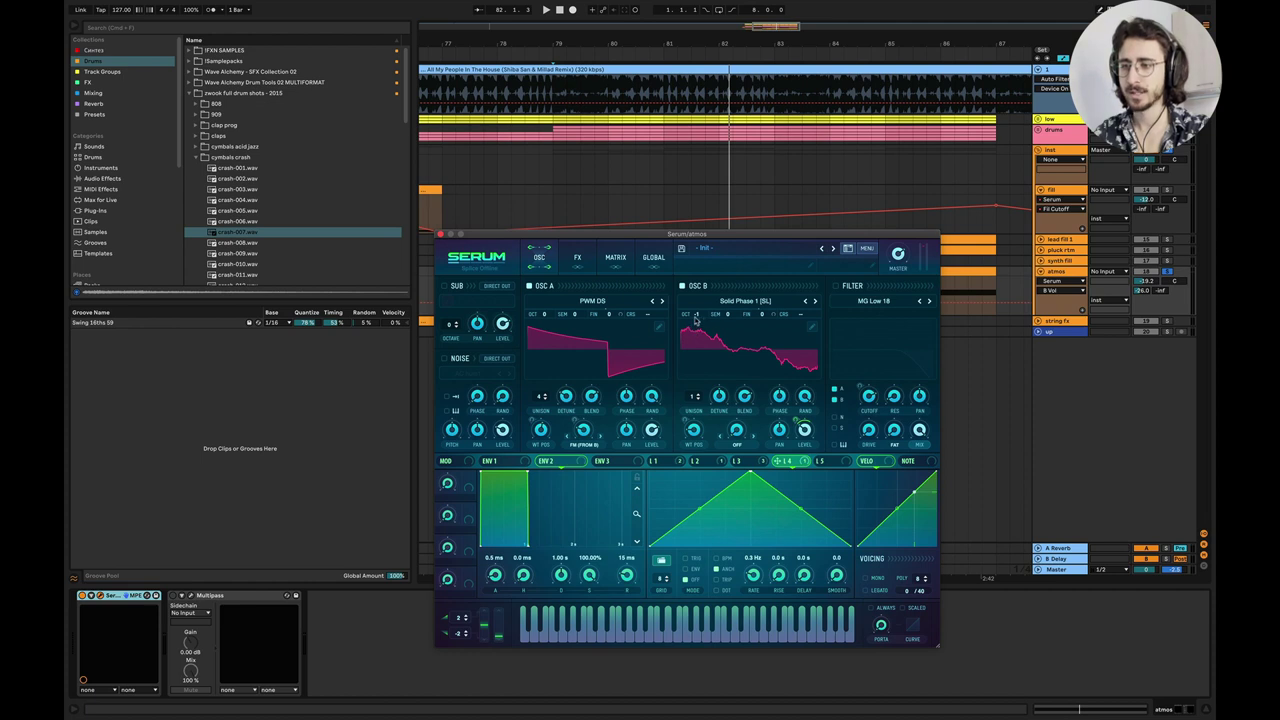
Switch Serum's Distortion and Chorus back on one at a time, playing the atmos to hear each effect.
click(578, 258)
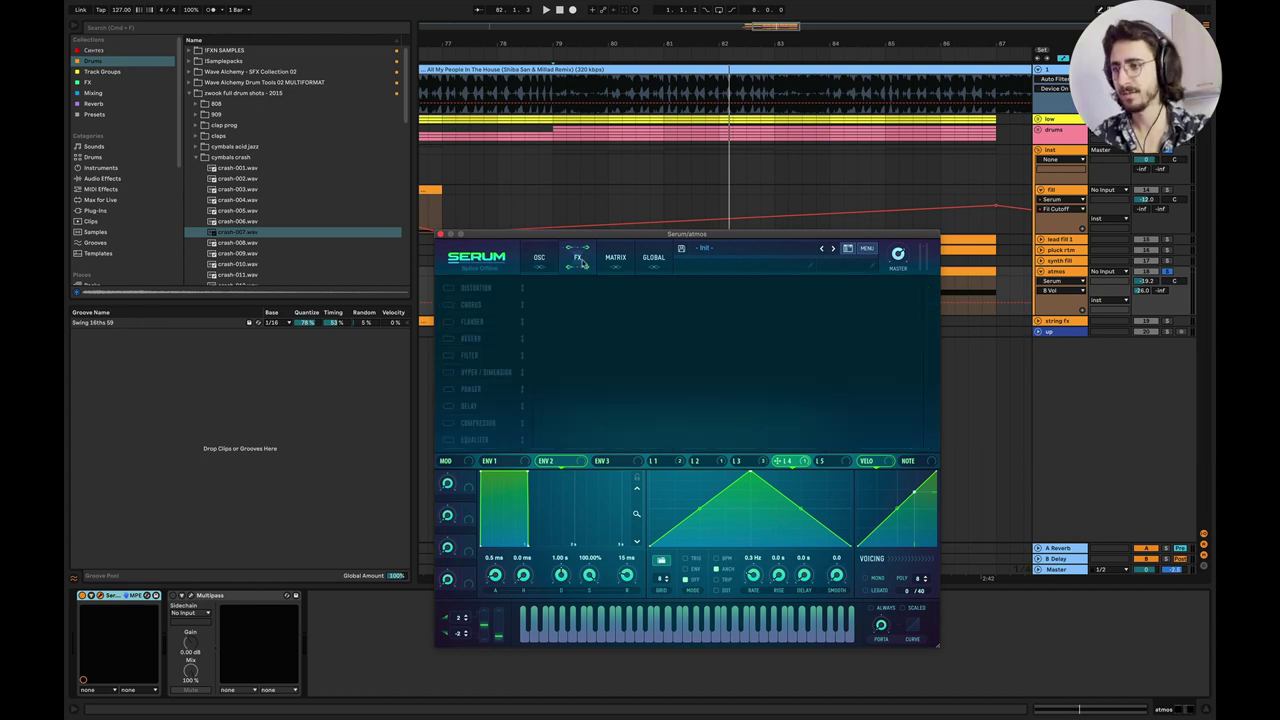
click(448, 289)
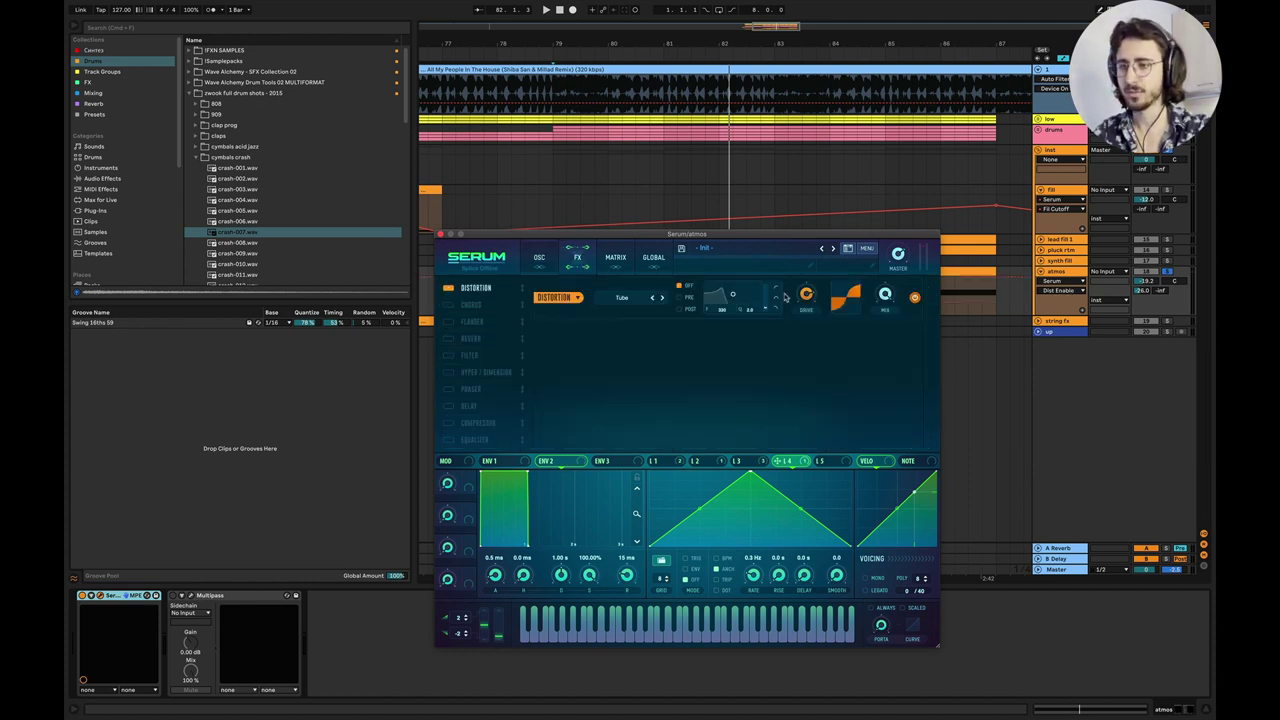
key(space)
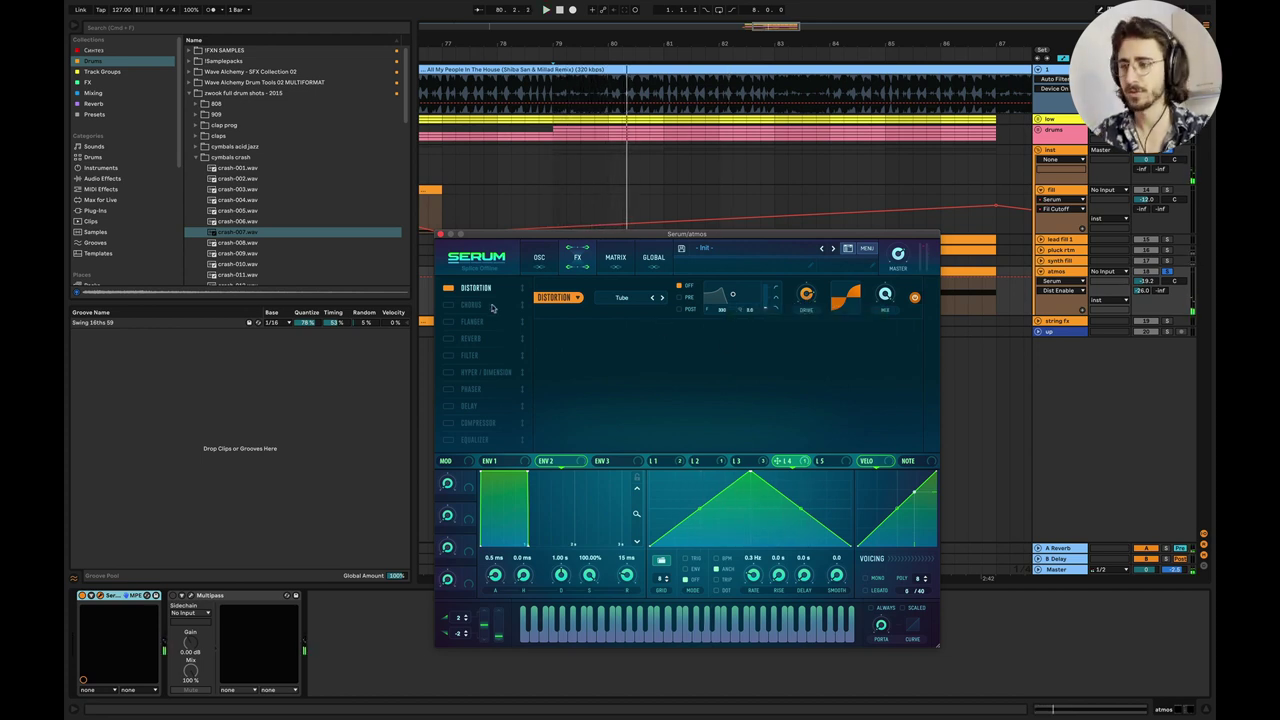
click(448, 305)
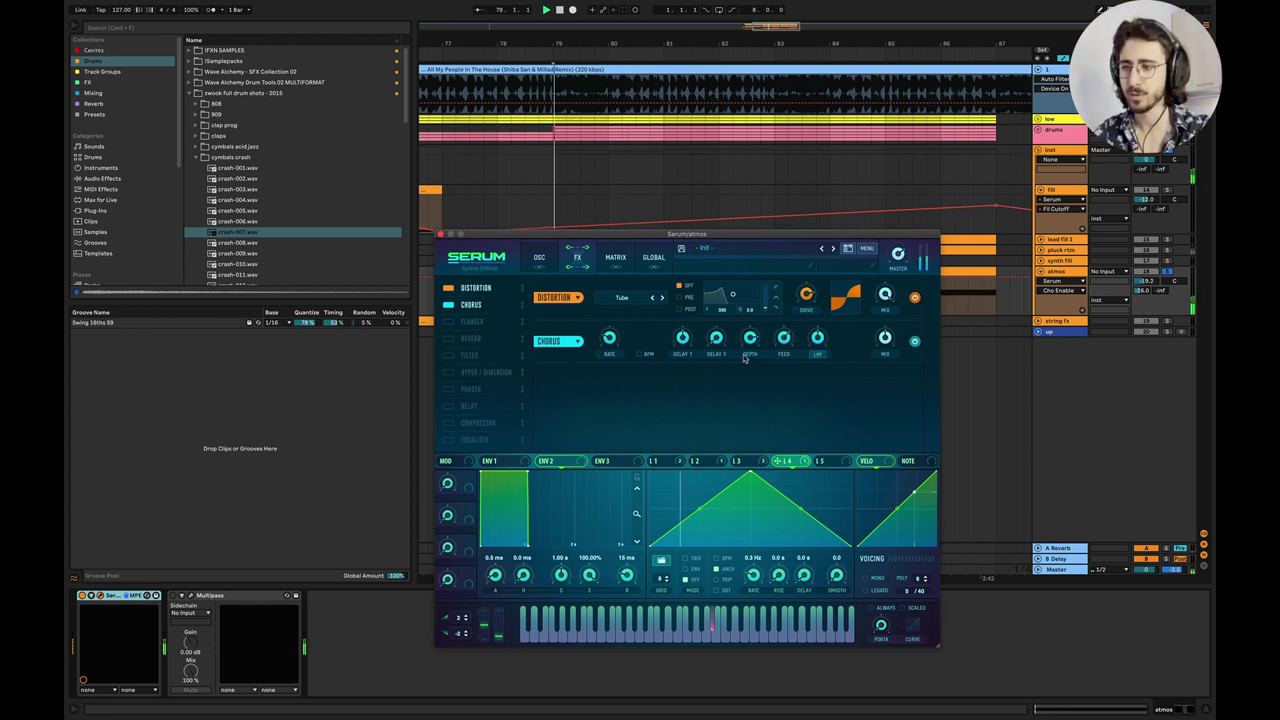
click(887, 344)
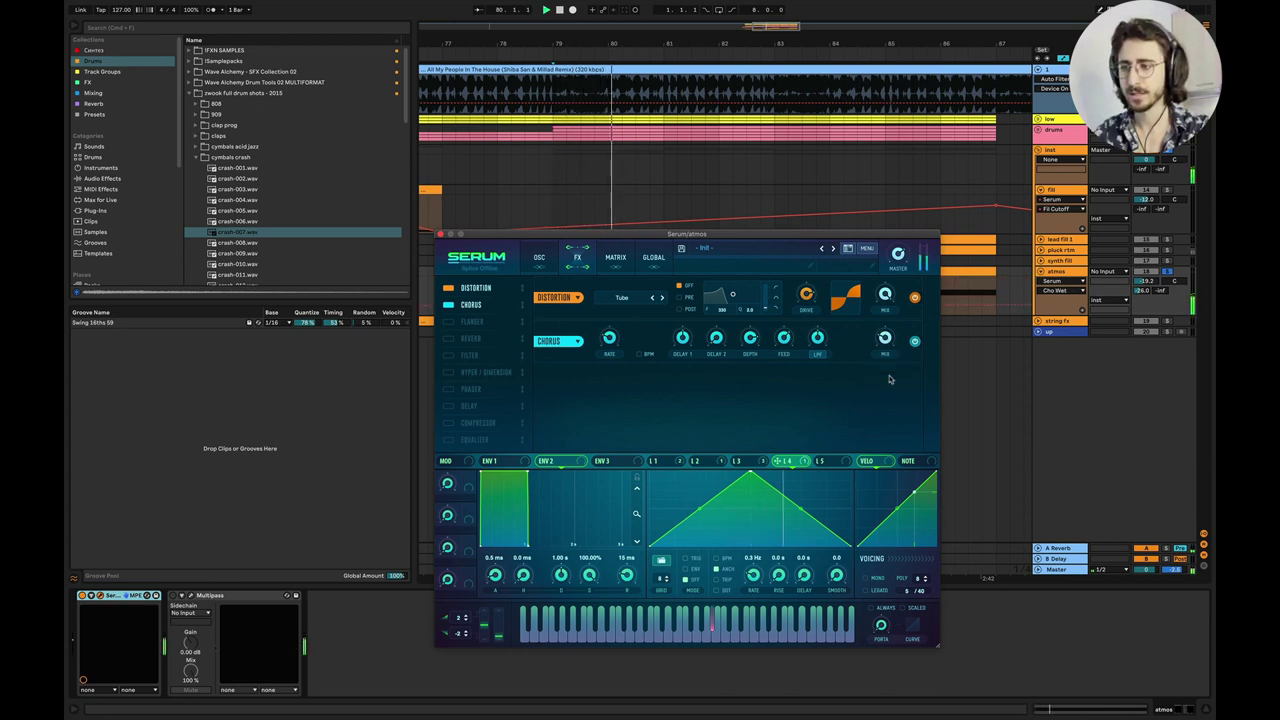
Enable the Flanger and Reverb in Serum's effects rack and check the Reverb's mix.
click(449, 322)
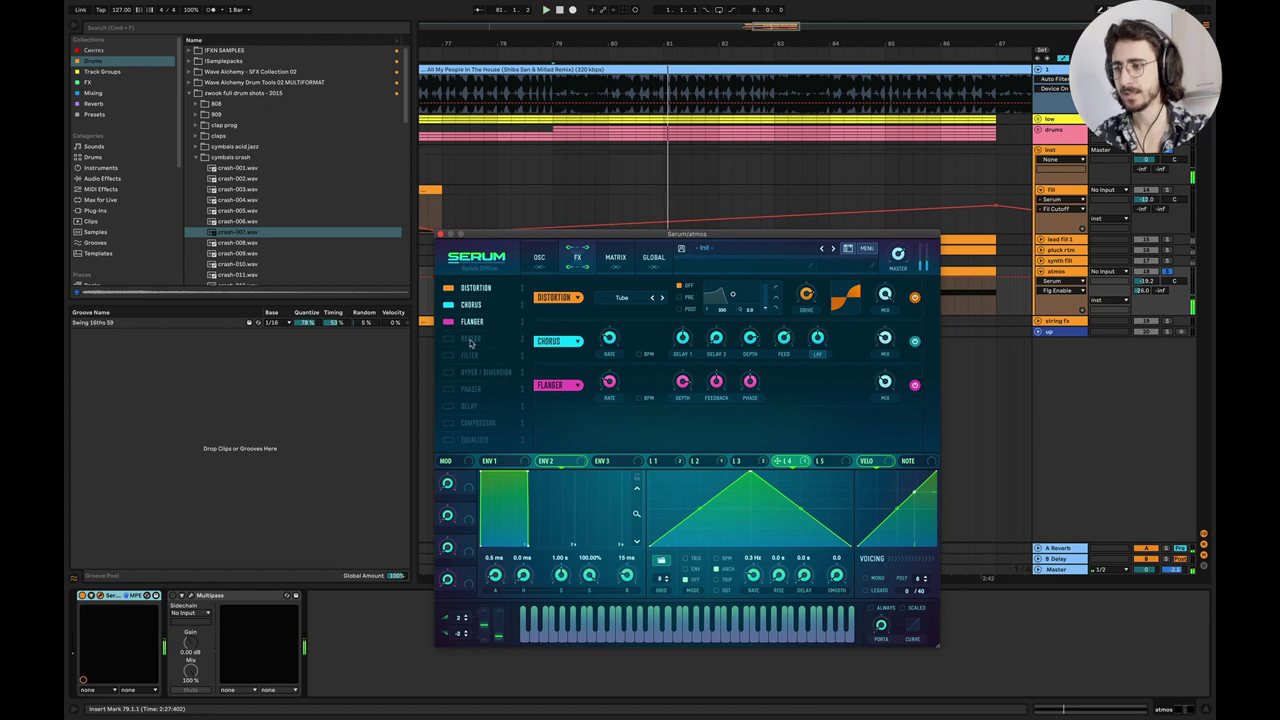
click(449, 339)
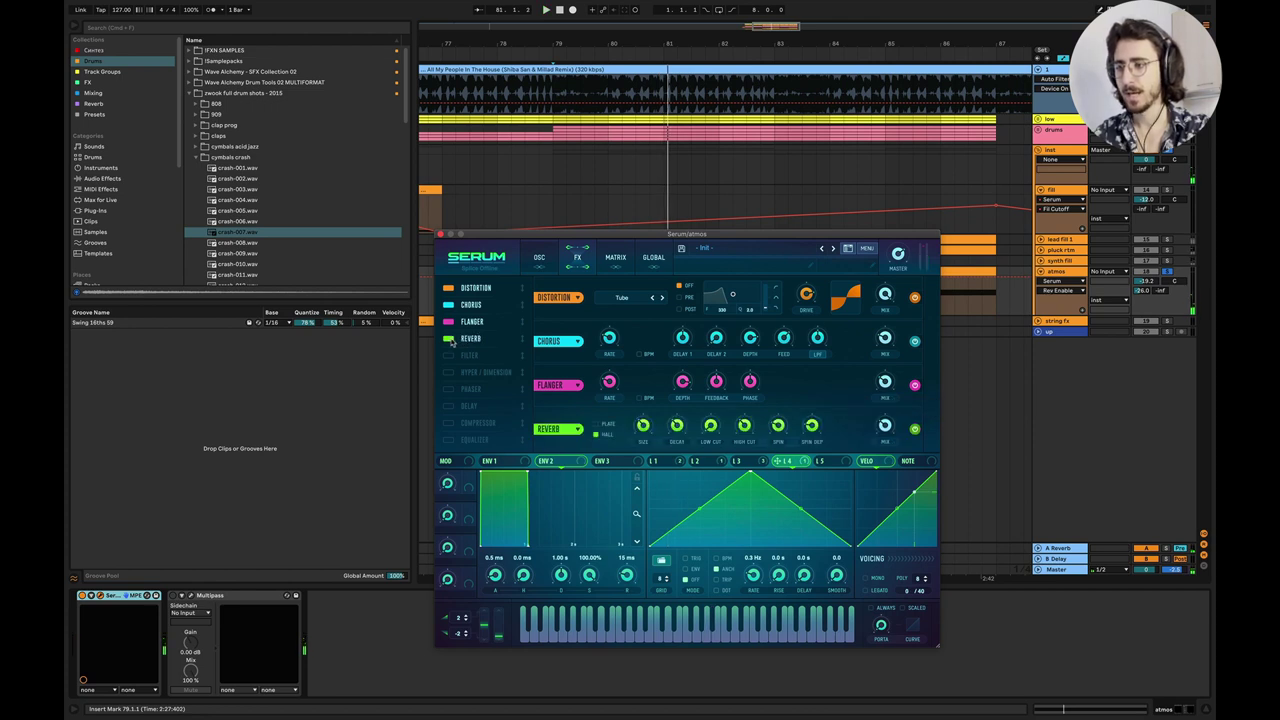
click(890, 432)
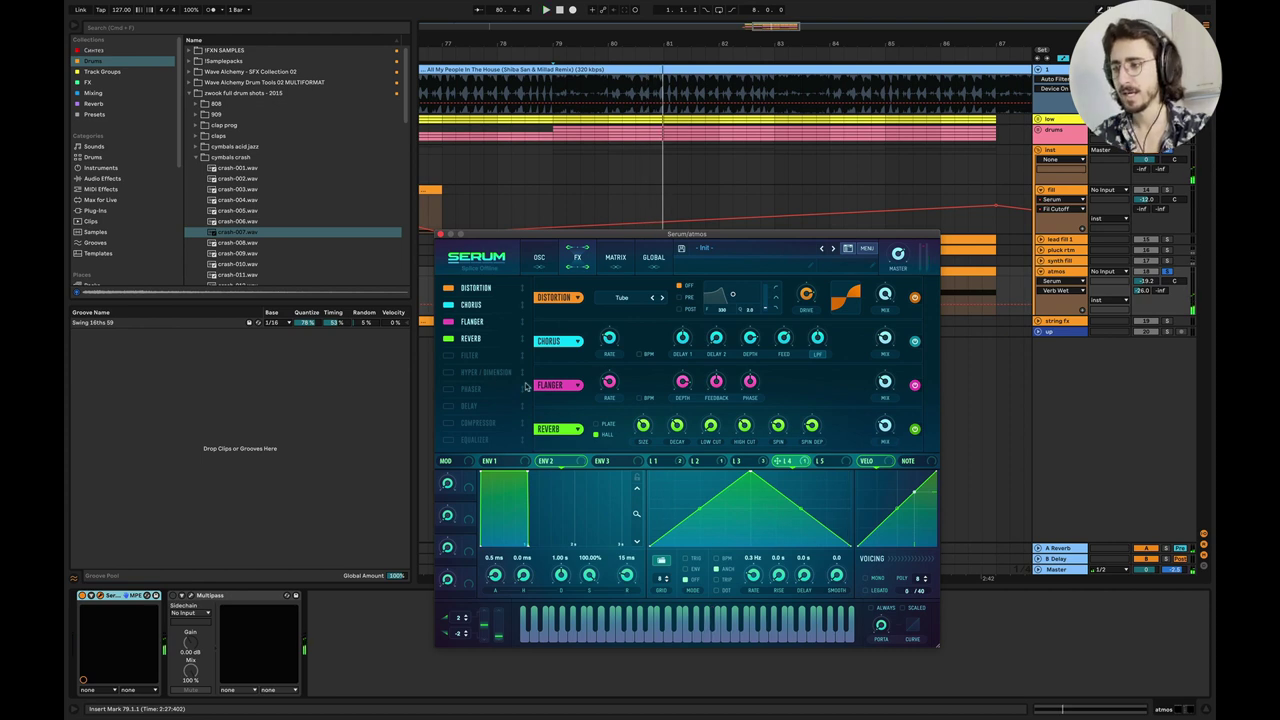
Enable the Filter effect, check its B/P/N 24 type among the Multi filters, and replay the atmos.
click(448, 357)
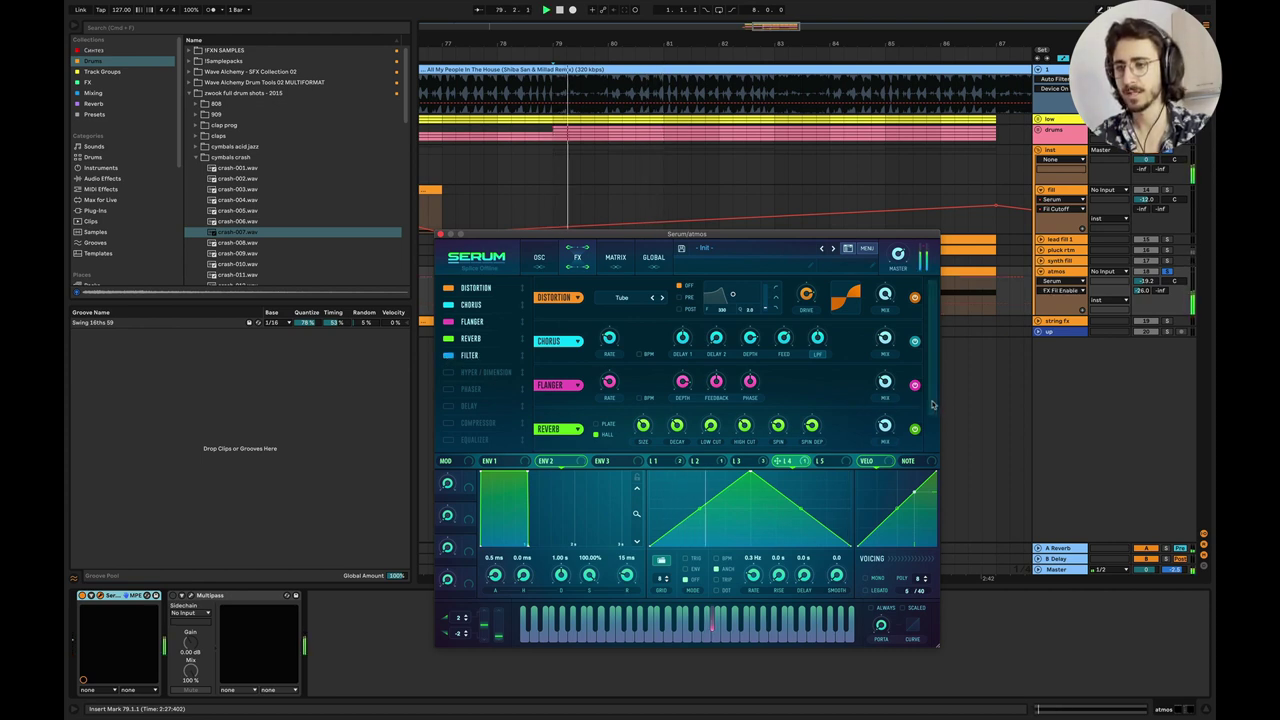
scroll(700, 440, down, 2)
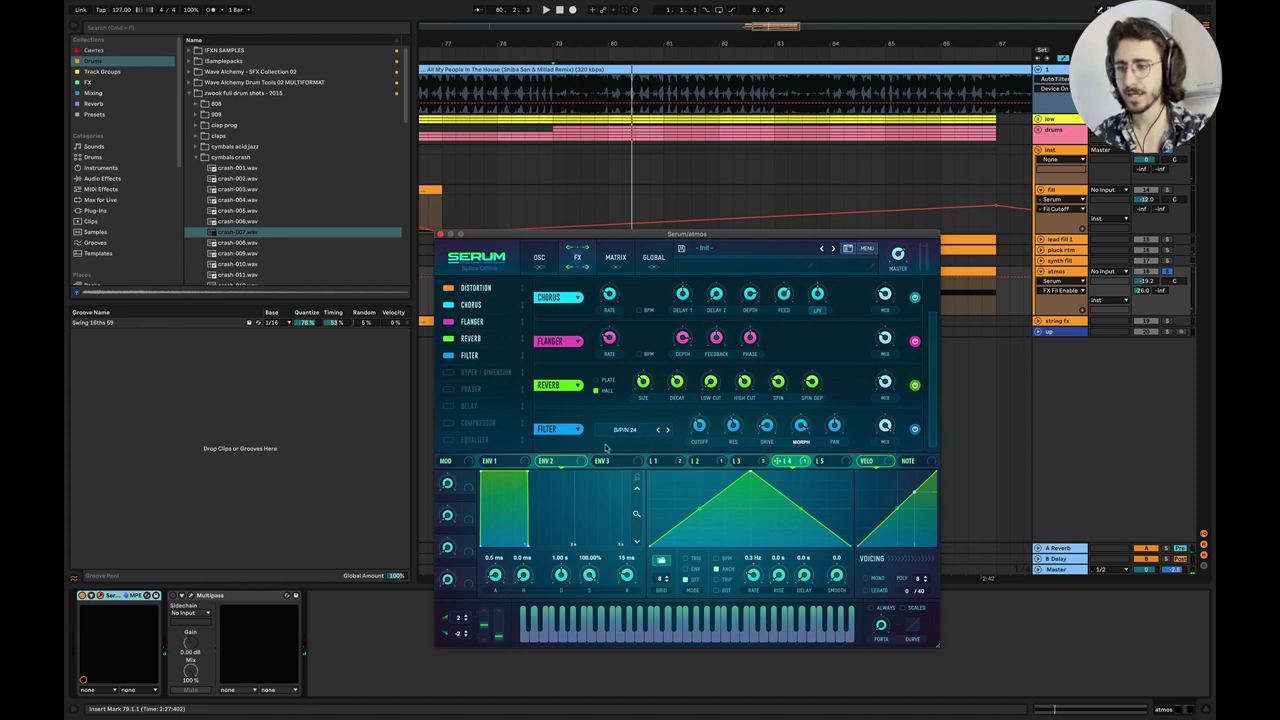
click(616, 432)
mouse_move(622, 452)
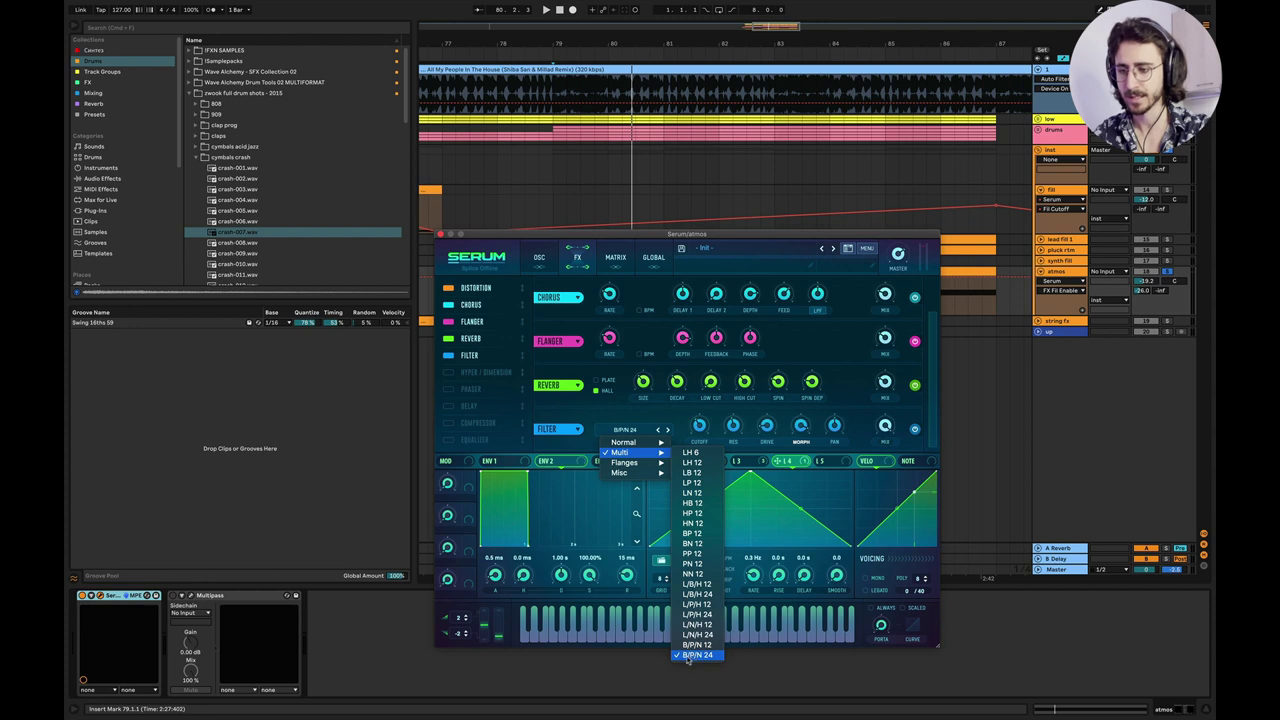
click(620, 415)
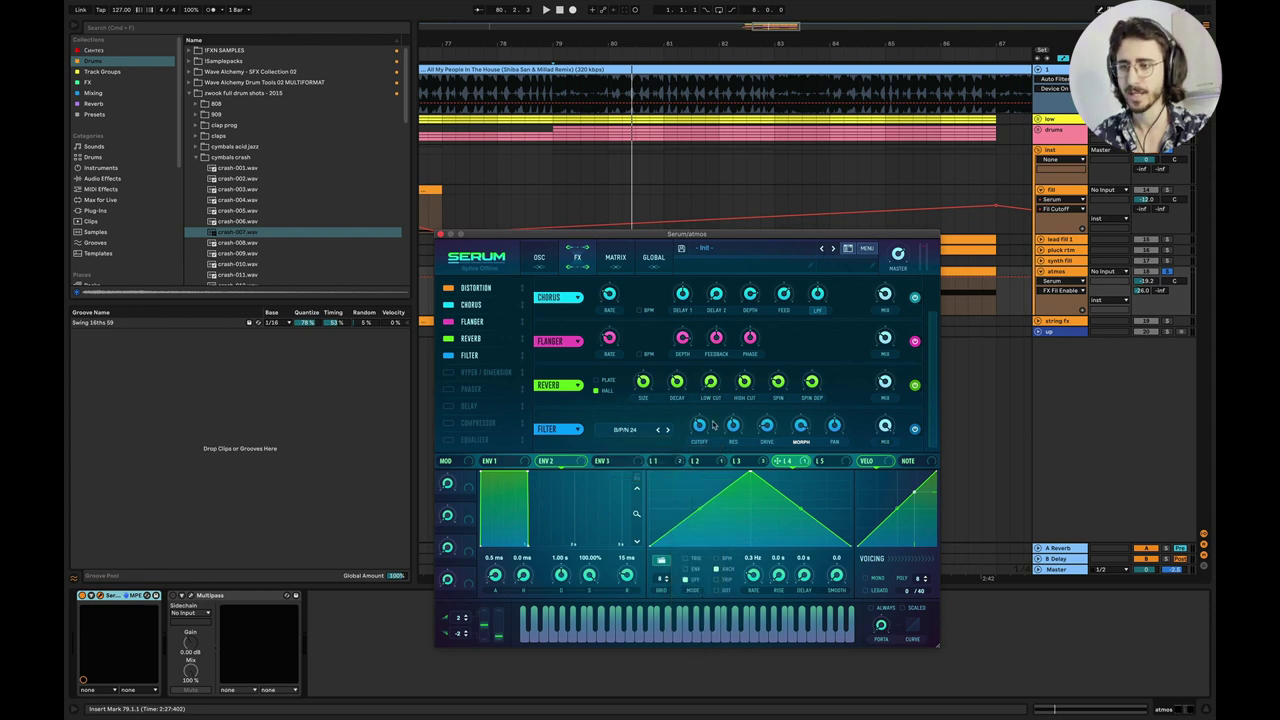
key(space)
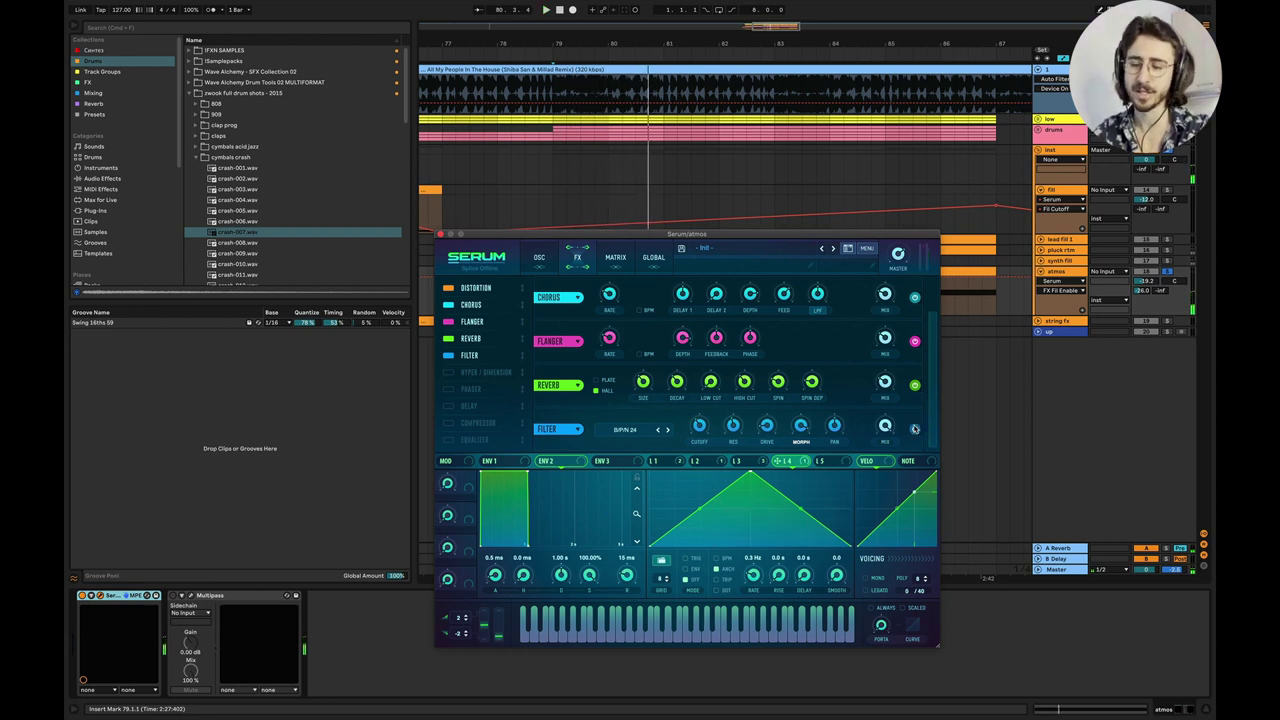
Check the Filter effect's resonance in the atmos patch, switch its voicing to mono, and close Serum.
click(914, 428)
click(733, 426)
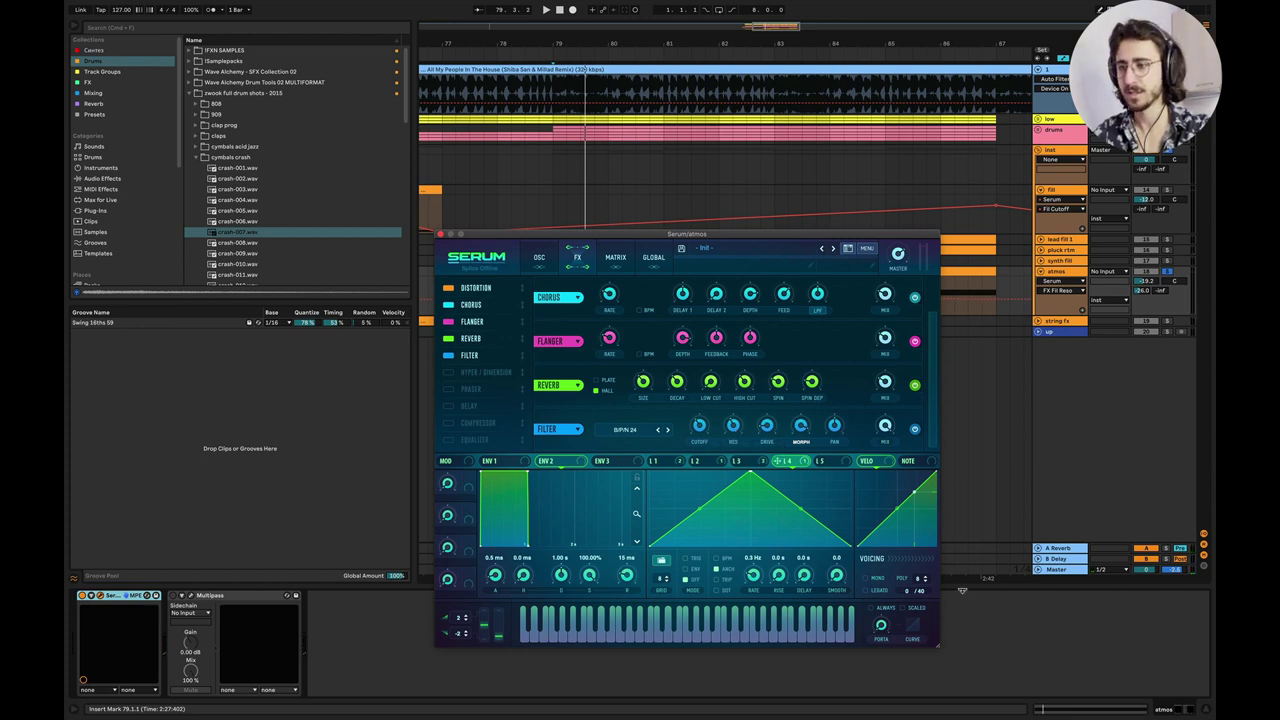
click(866, 578)
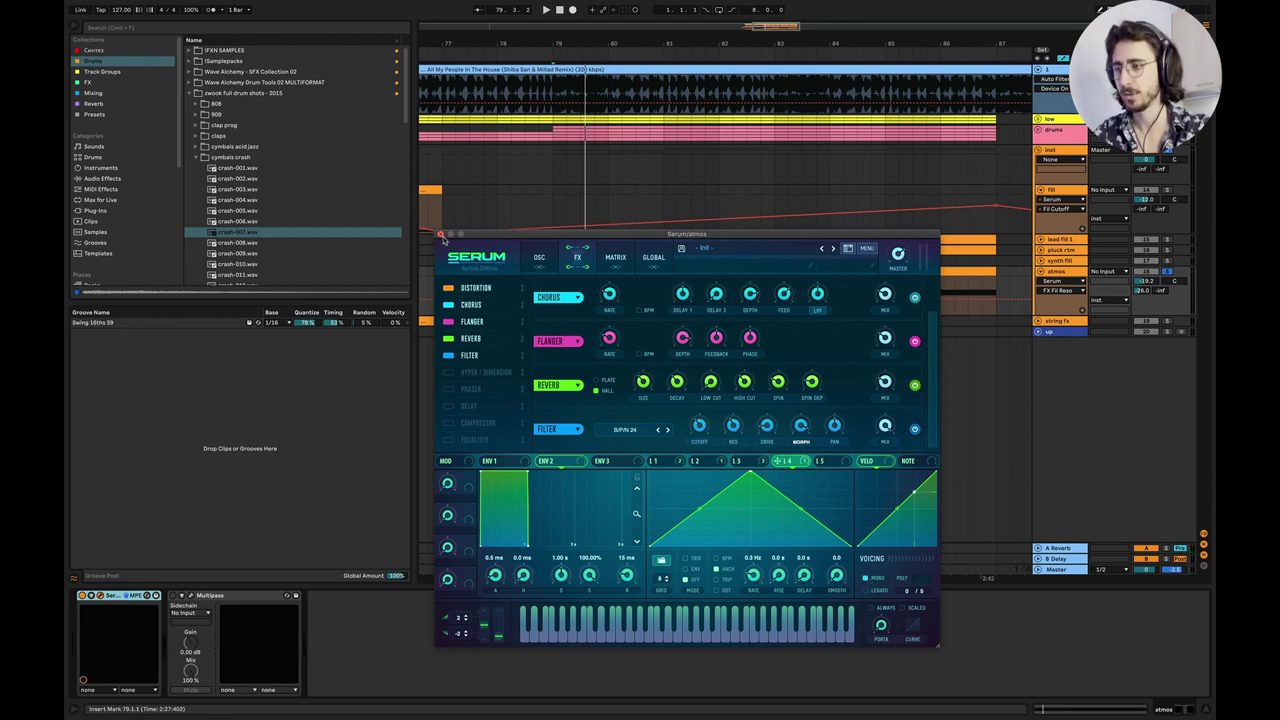
click(440, 234)
Open Multipass on the atmos track, play the sound through its Trance Gate, and close the plugin.
click(189, 595)
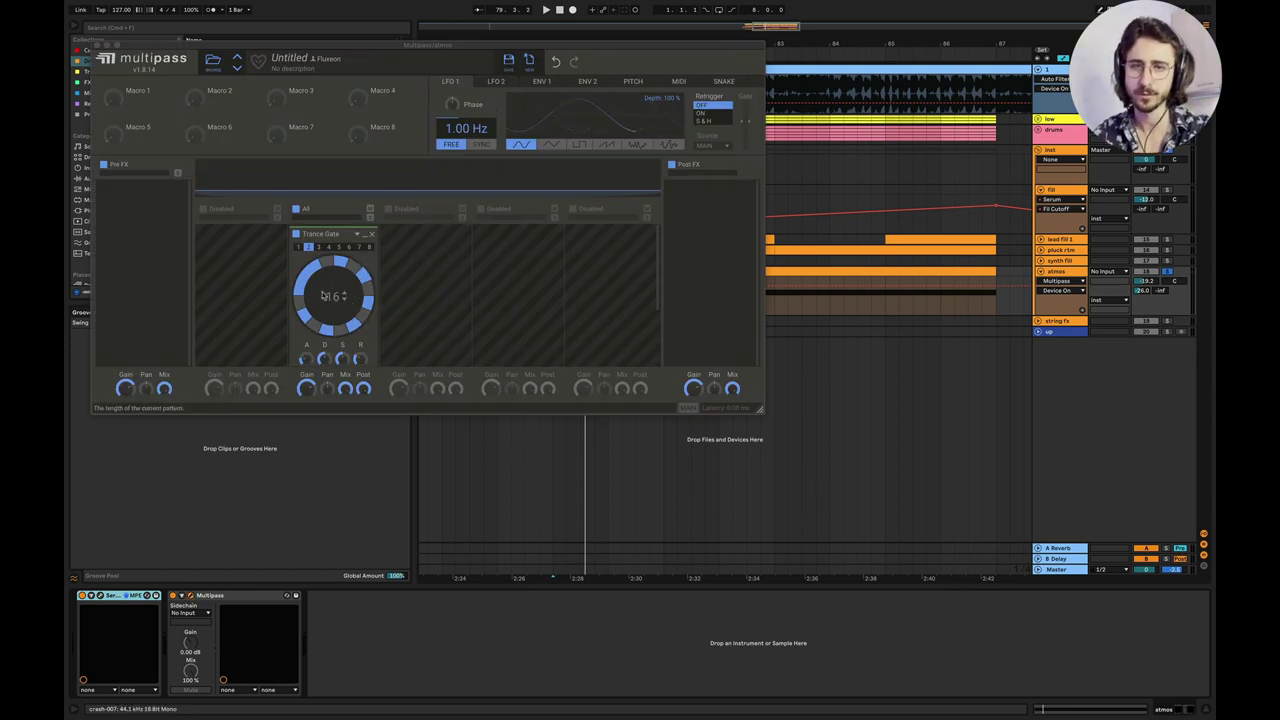
key(space)
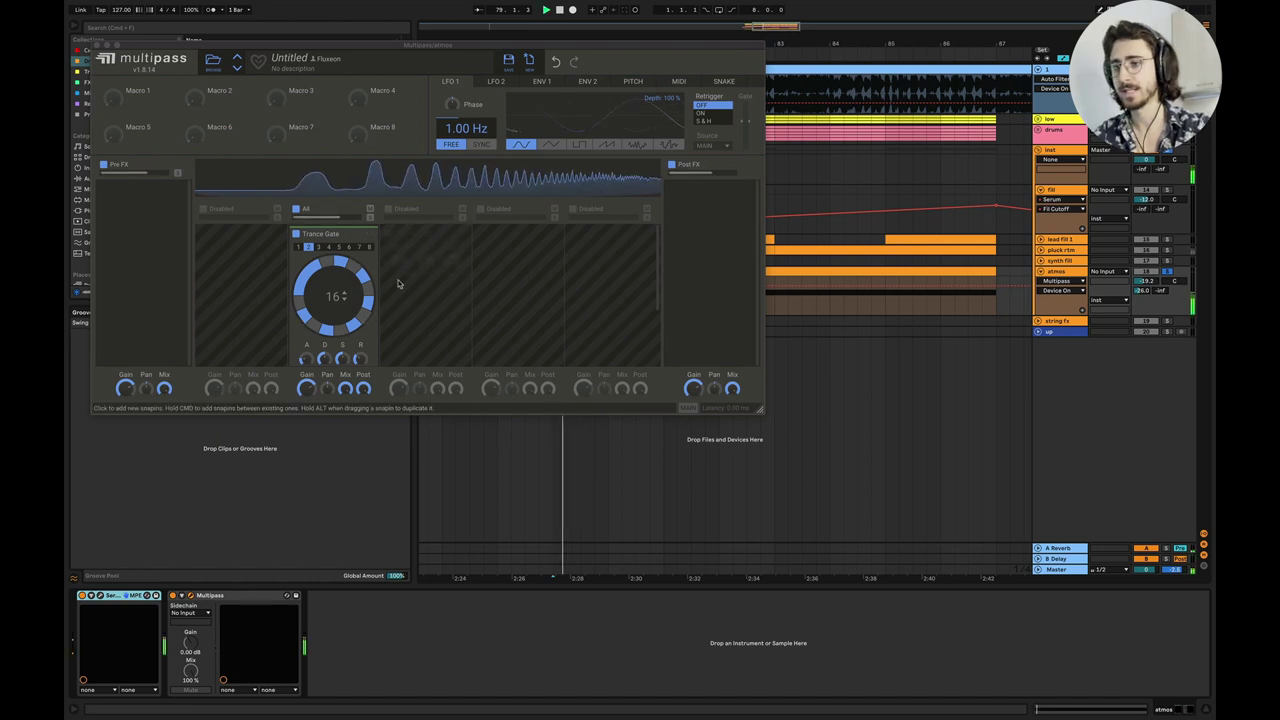
key(space)
click(97, 45)
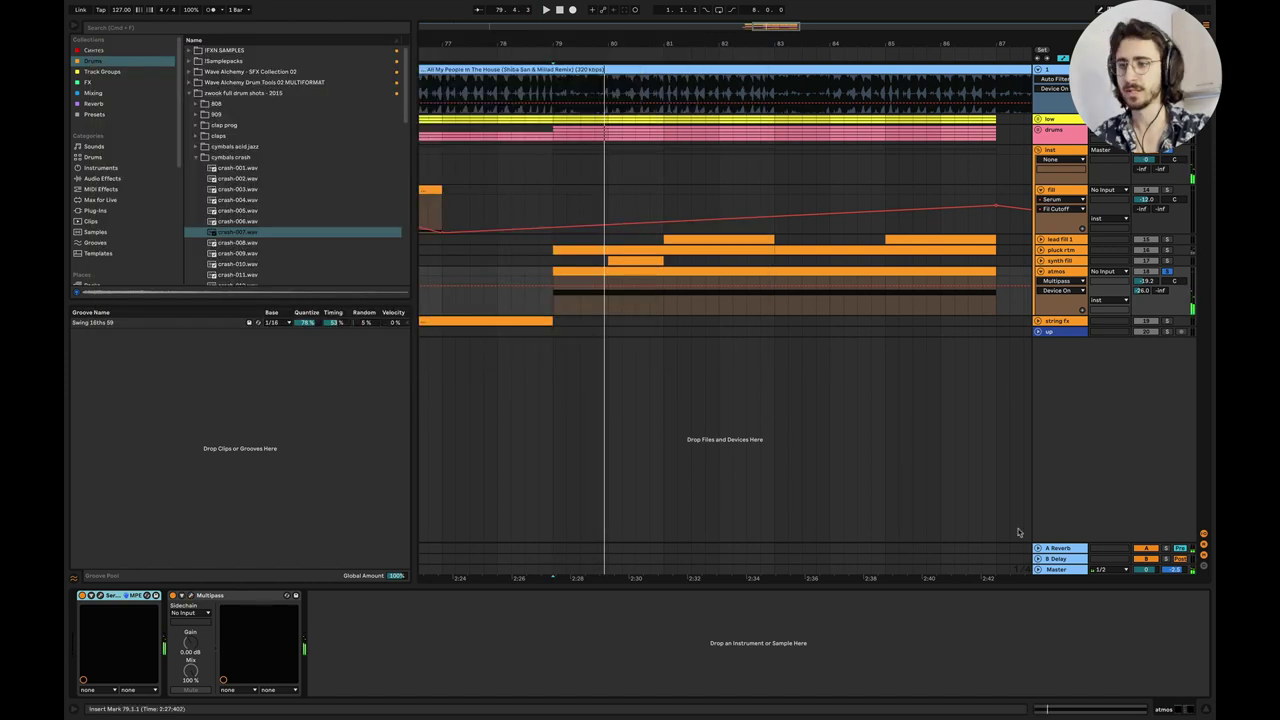
Unfold the synth fill track and play it from bar 80, both within the inst group and soloed.
key(space)
click(1041, 261)
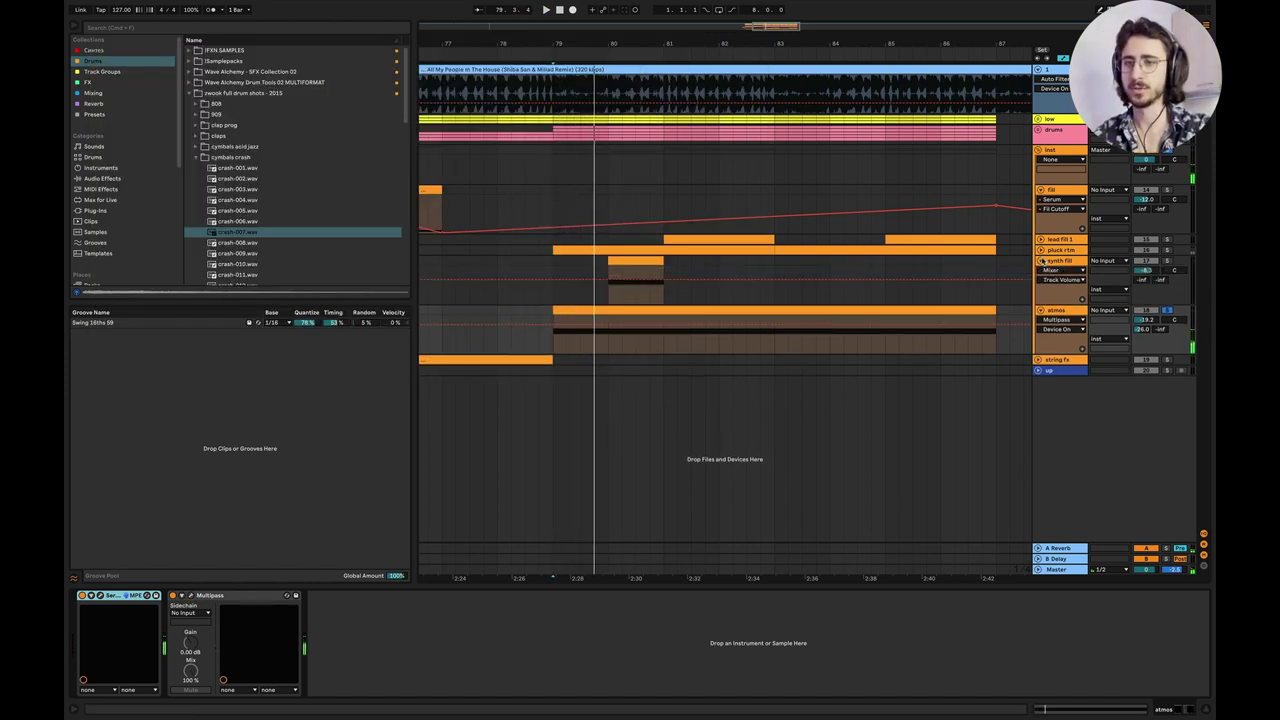
scroll(683, 292, up, 2)
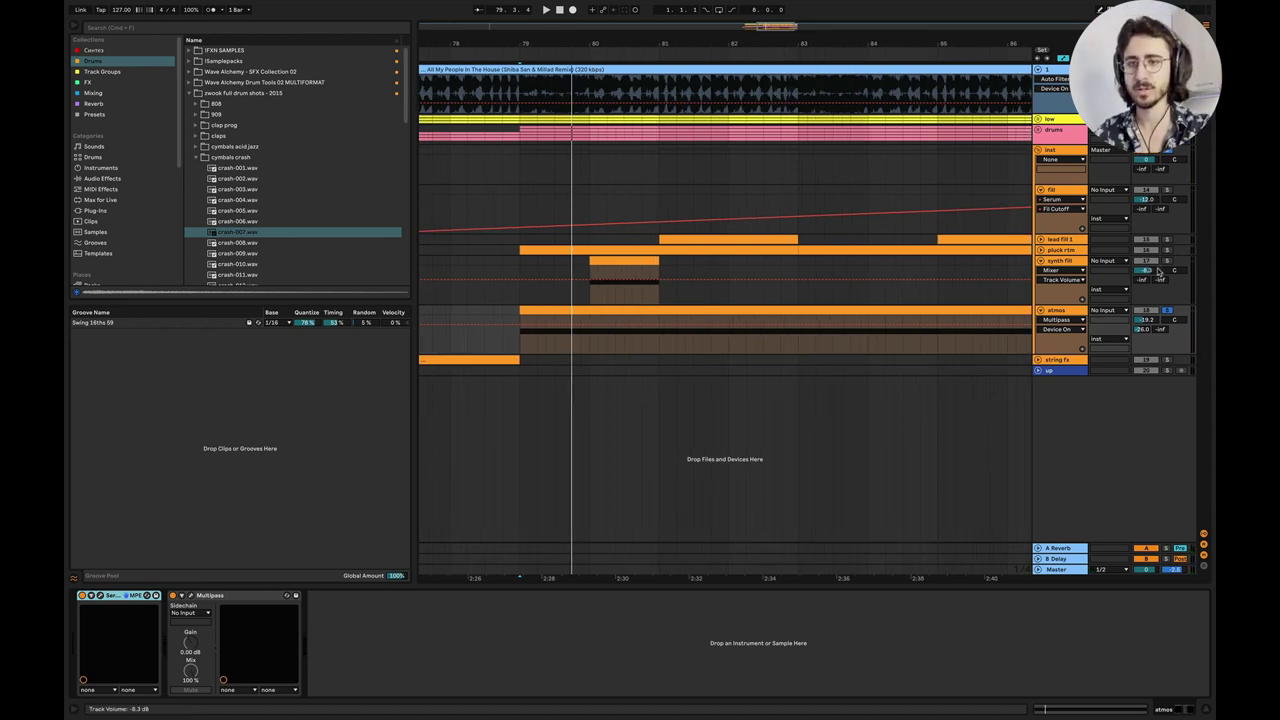
click(590, 300)
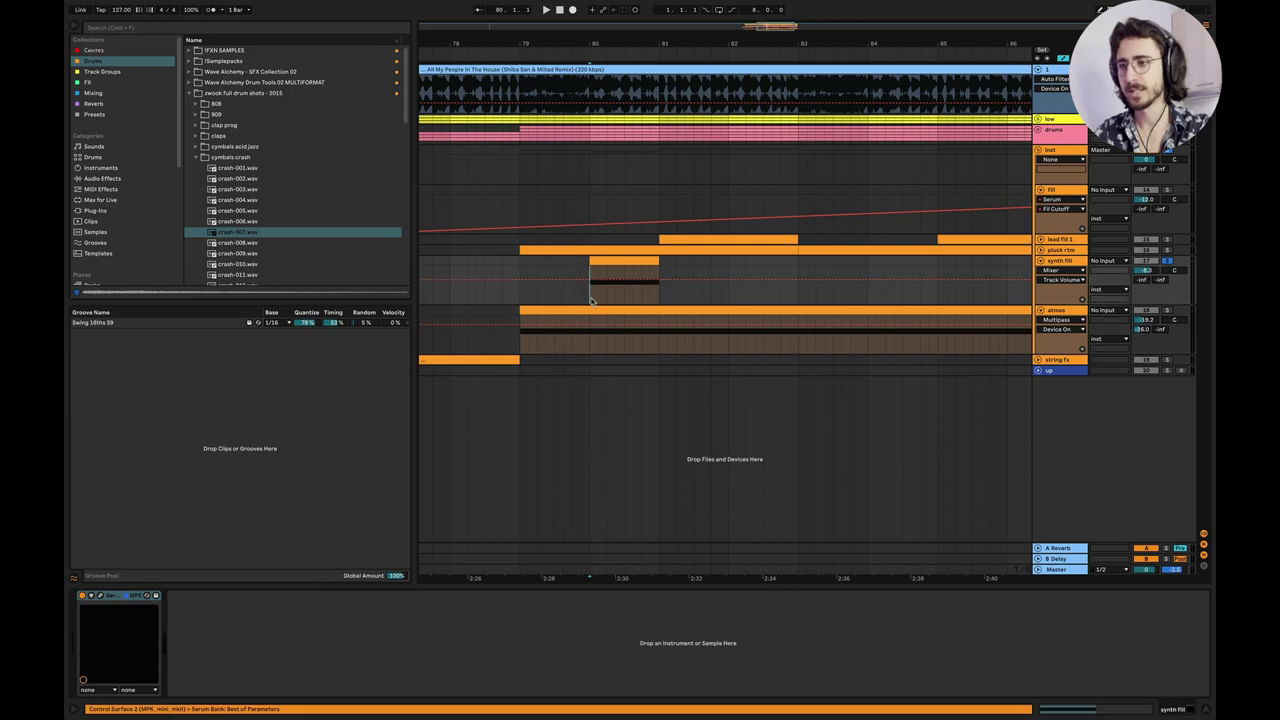
key(space)
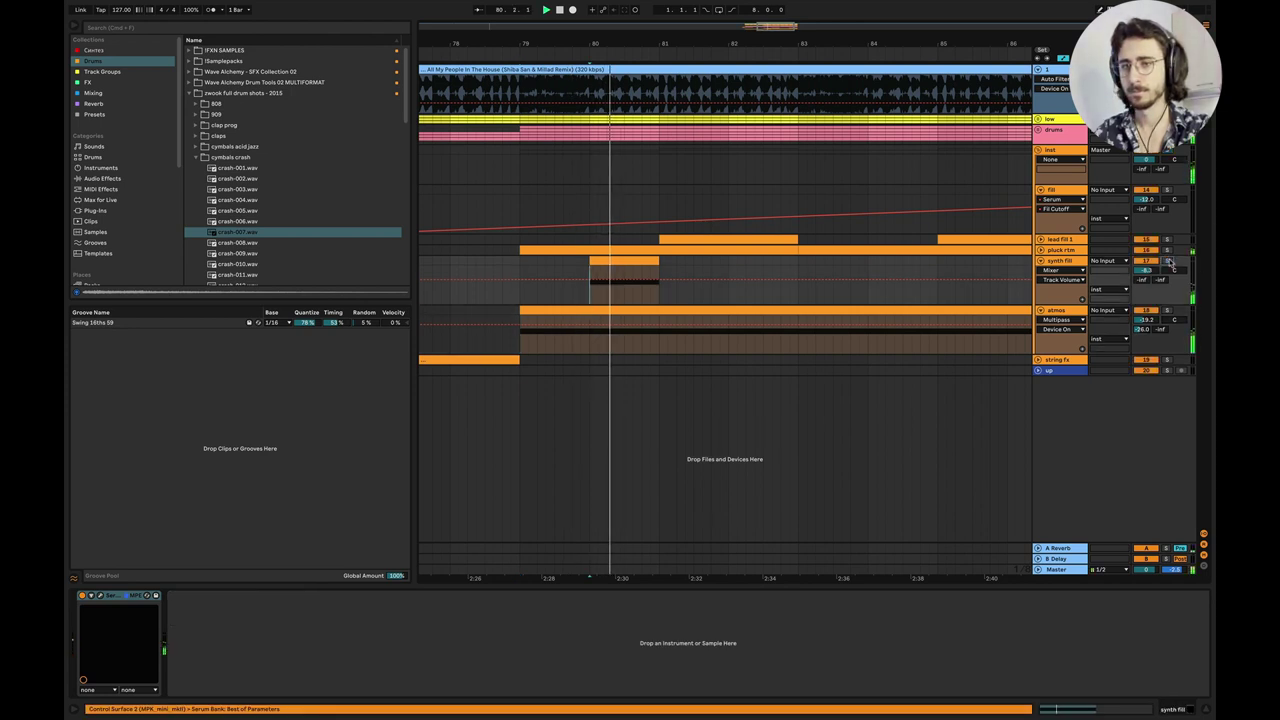
key(space)
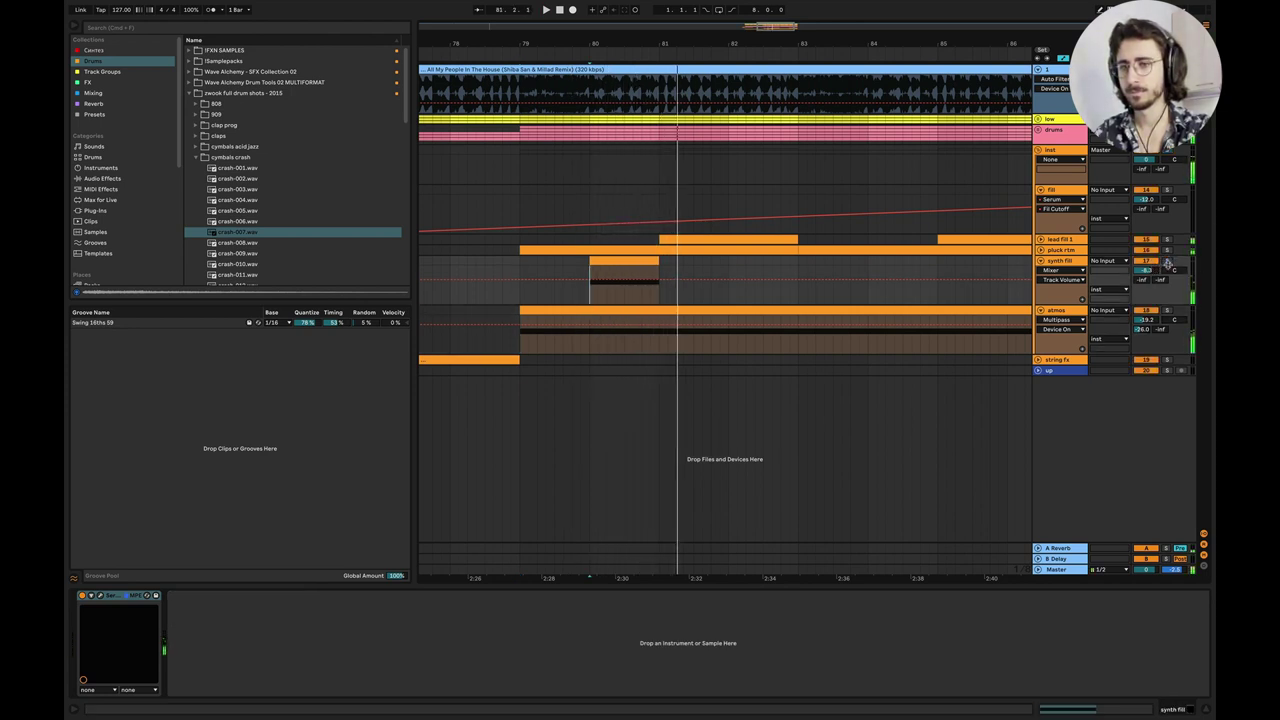
key(space)
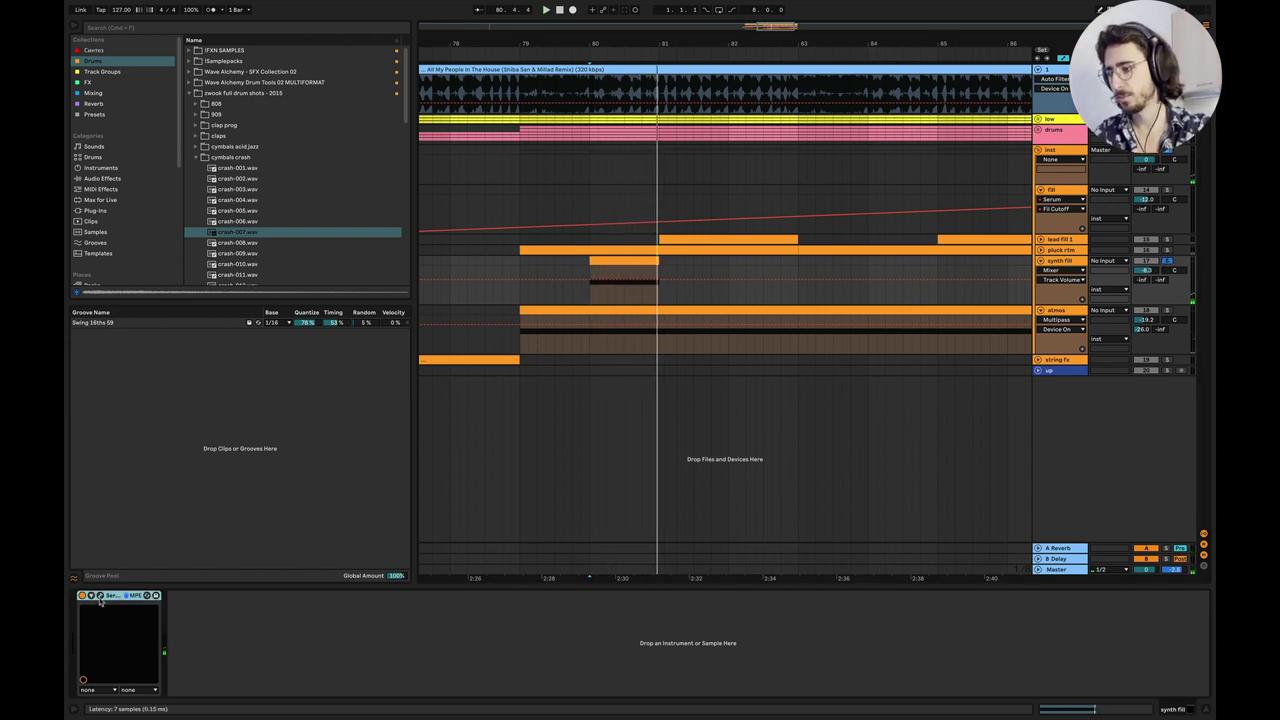
Open Serum on the synth fill track and adjust oscillator A's fine tuning during playback.
click(99, 596)
drag(653, 292, 662, 202)
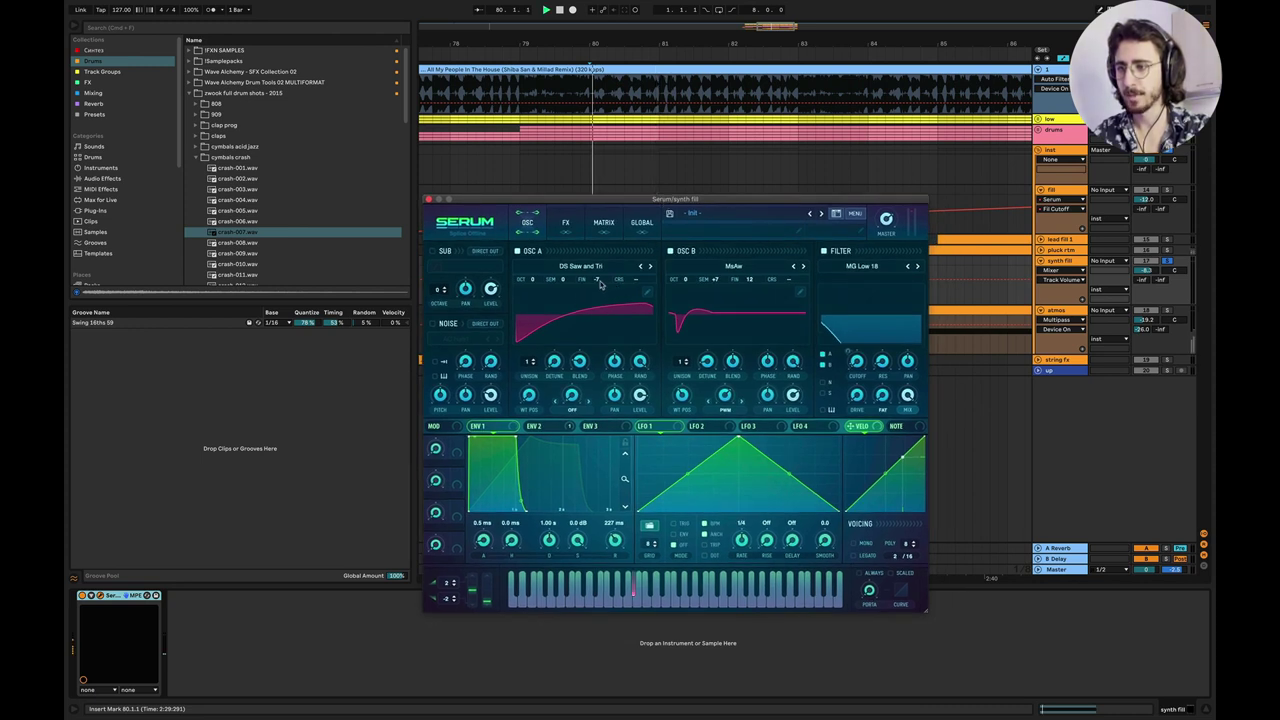
click(600, 287)
drag(600, 287, 617, 304)
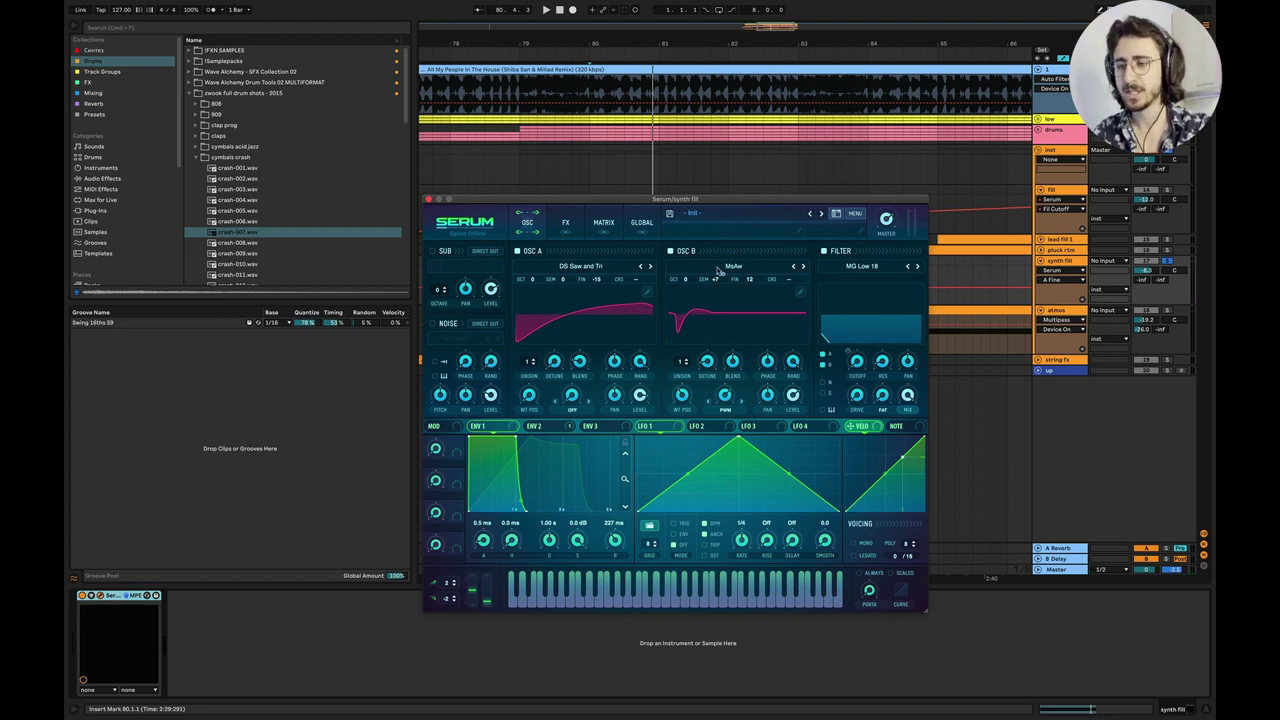
Bypass the synth fill patch's filter and all of its effects, from Chorus back to Distortion.
click(824, 252)
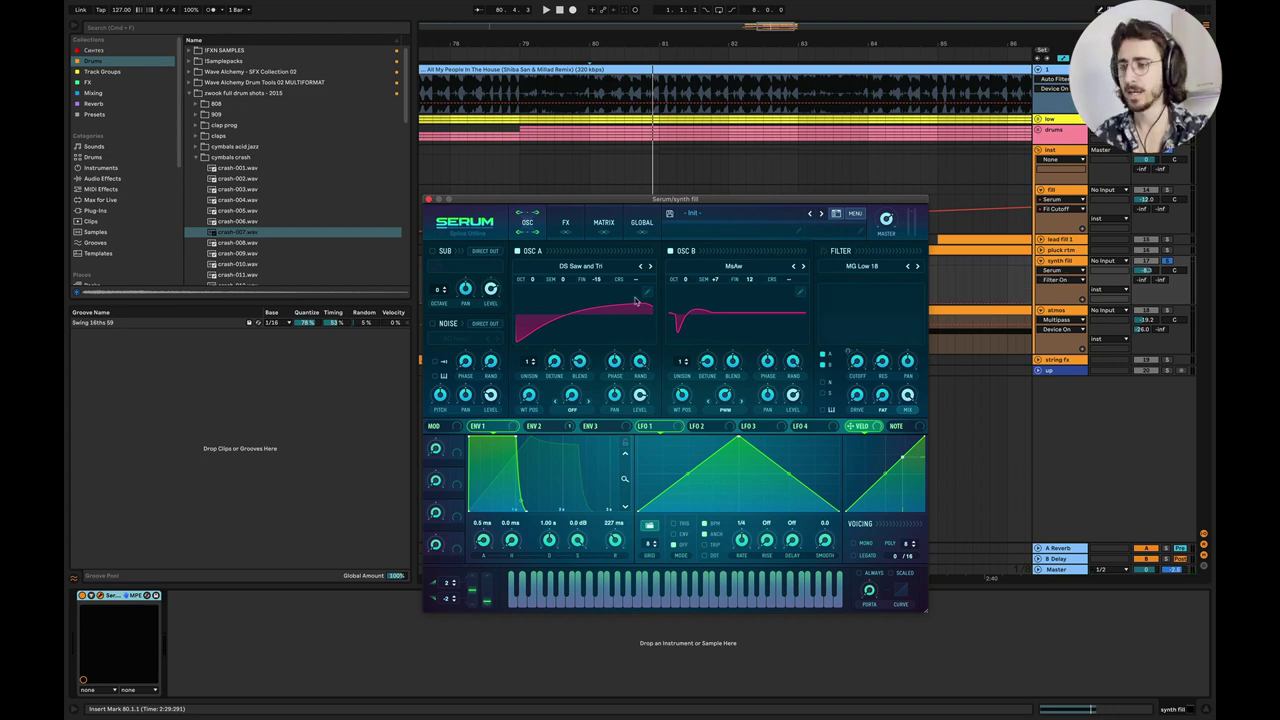
click(565, 222)
click(440, 321)
click(440, 304)
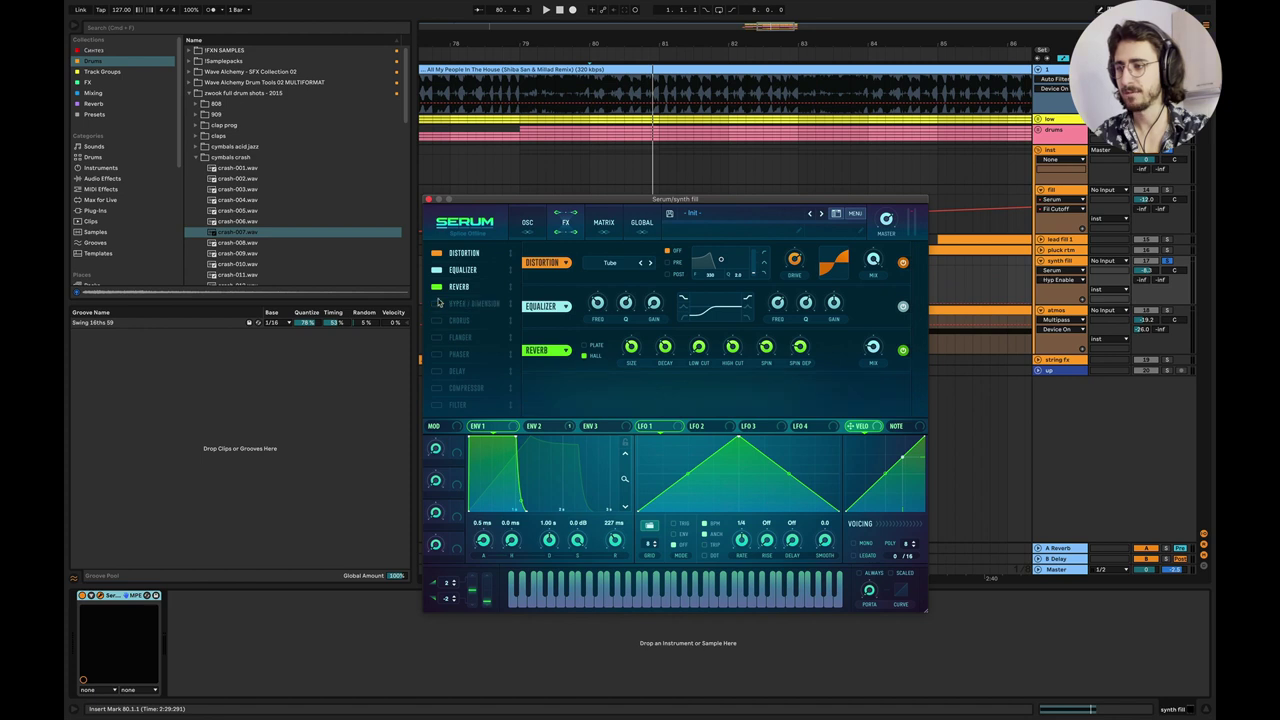
click(440, 288)
Play the dry synth fill and check the wavetable categories and tuning of oscillators A and B.
key(space)
click(533, 224)
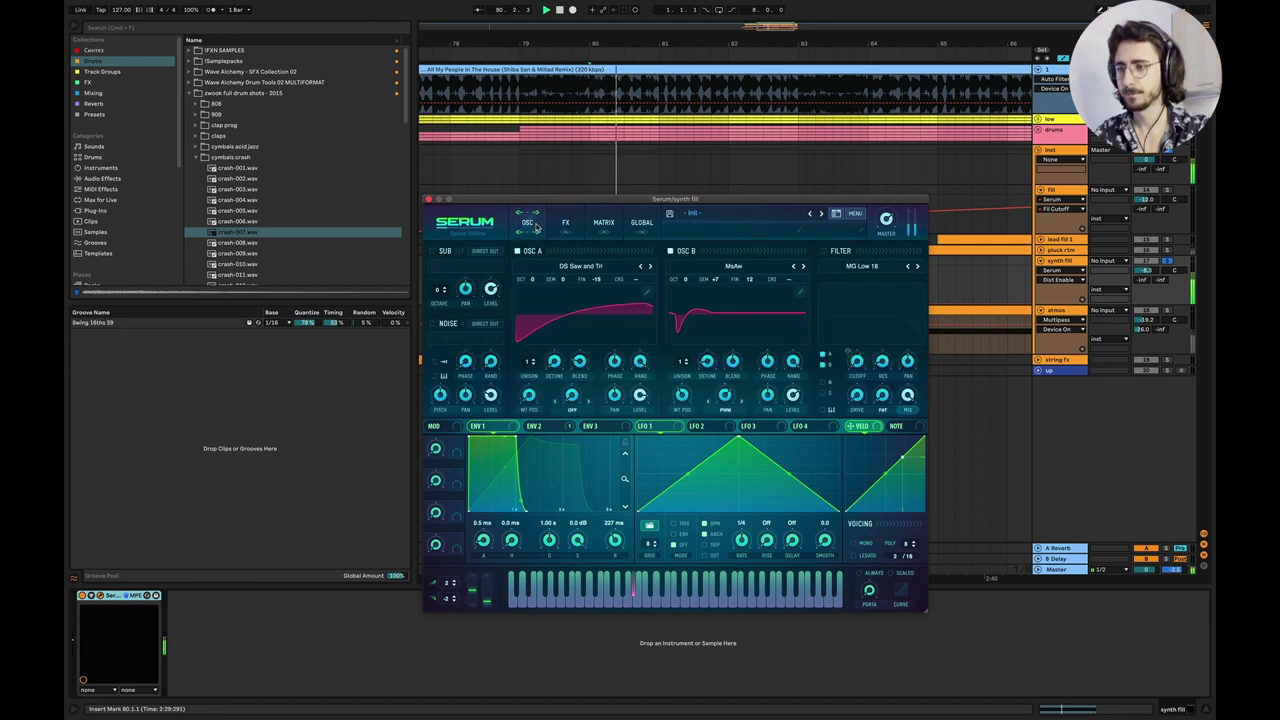
key(space)
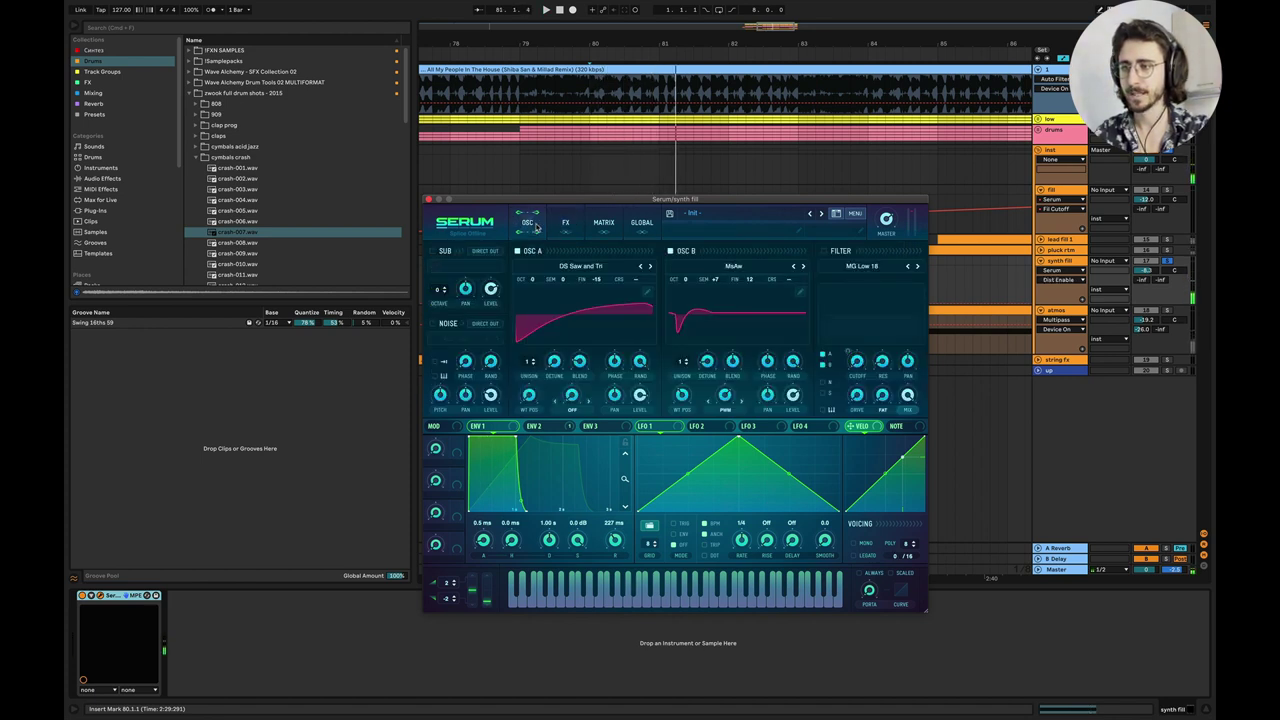
key(space)
click(580, 266)
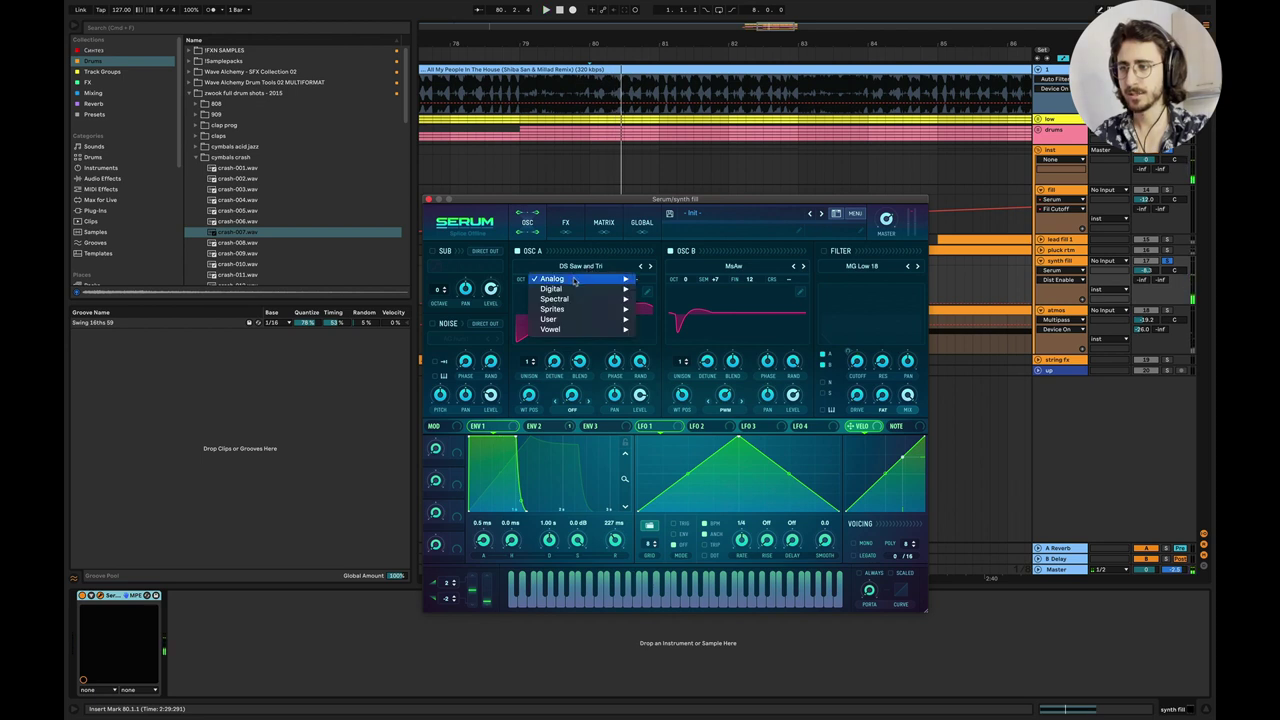
mouse_move(575, 281)
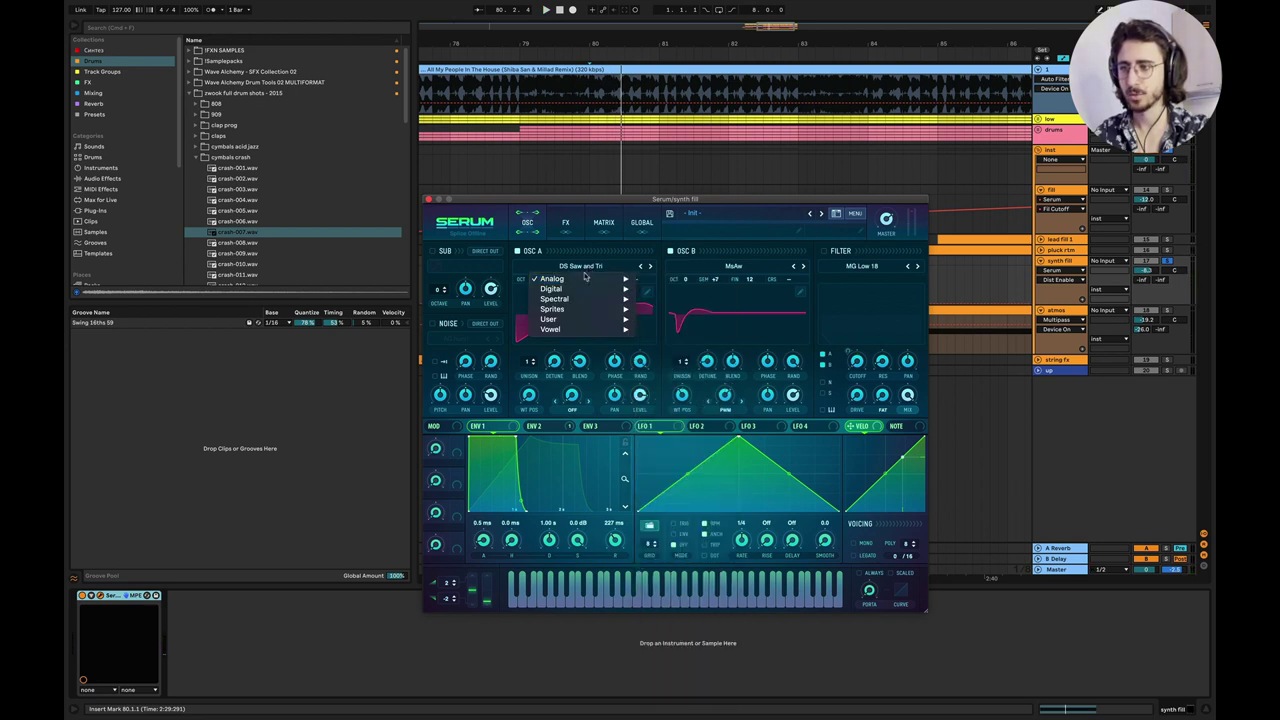
click(710, 265)
click(710, 267)
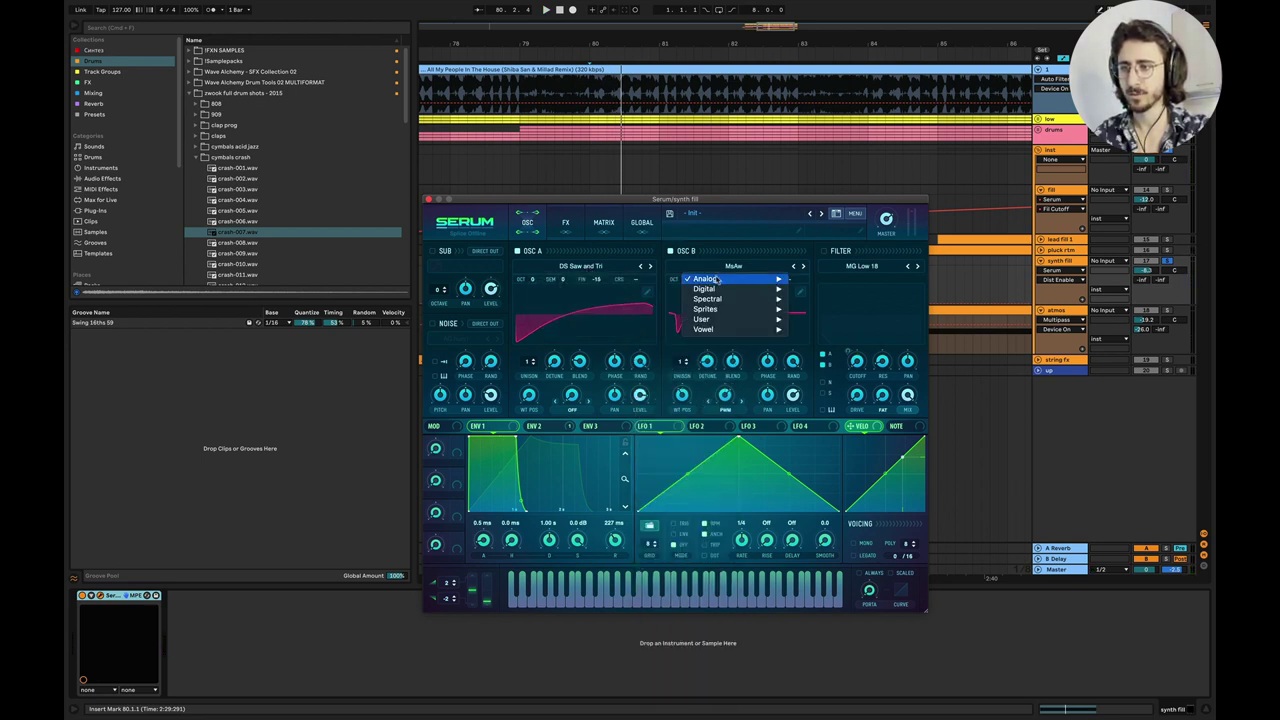
click(650, 268)
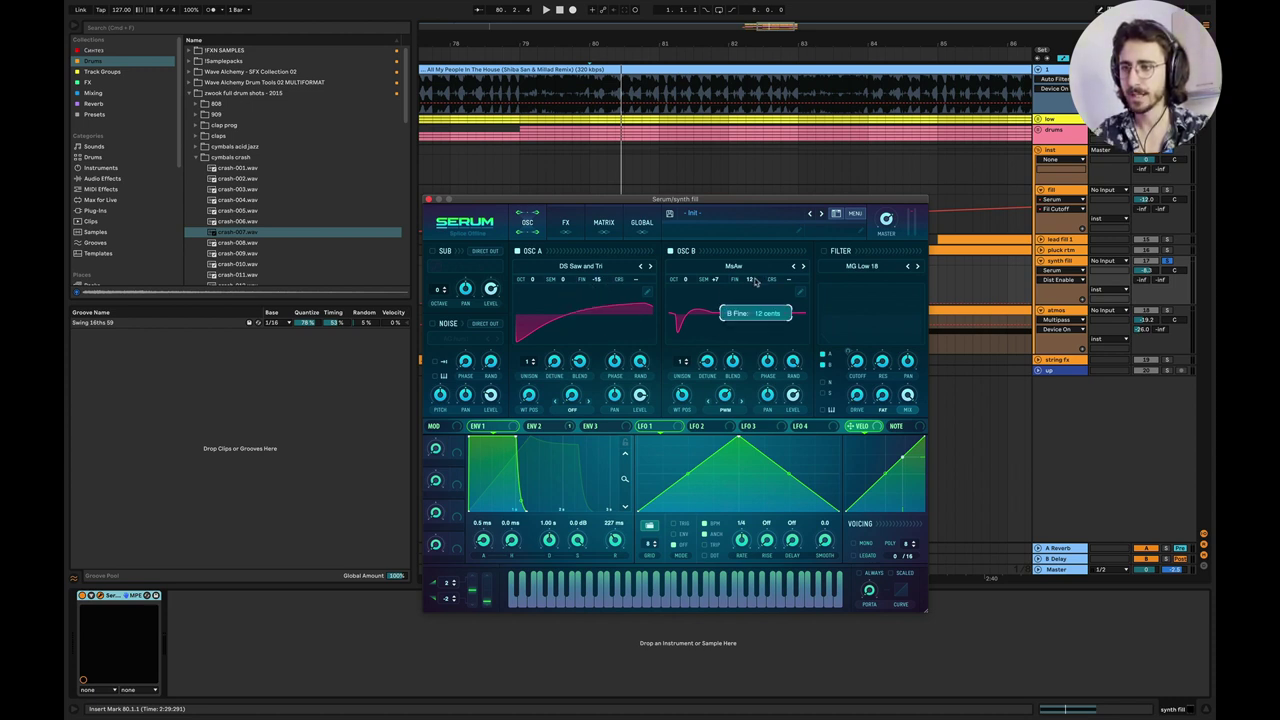
Enable the MG Low 18 filter, replay the synth fill, and check the filter drive and master volume.
click(825, 251)
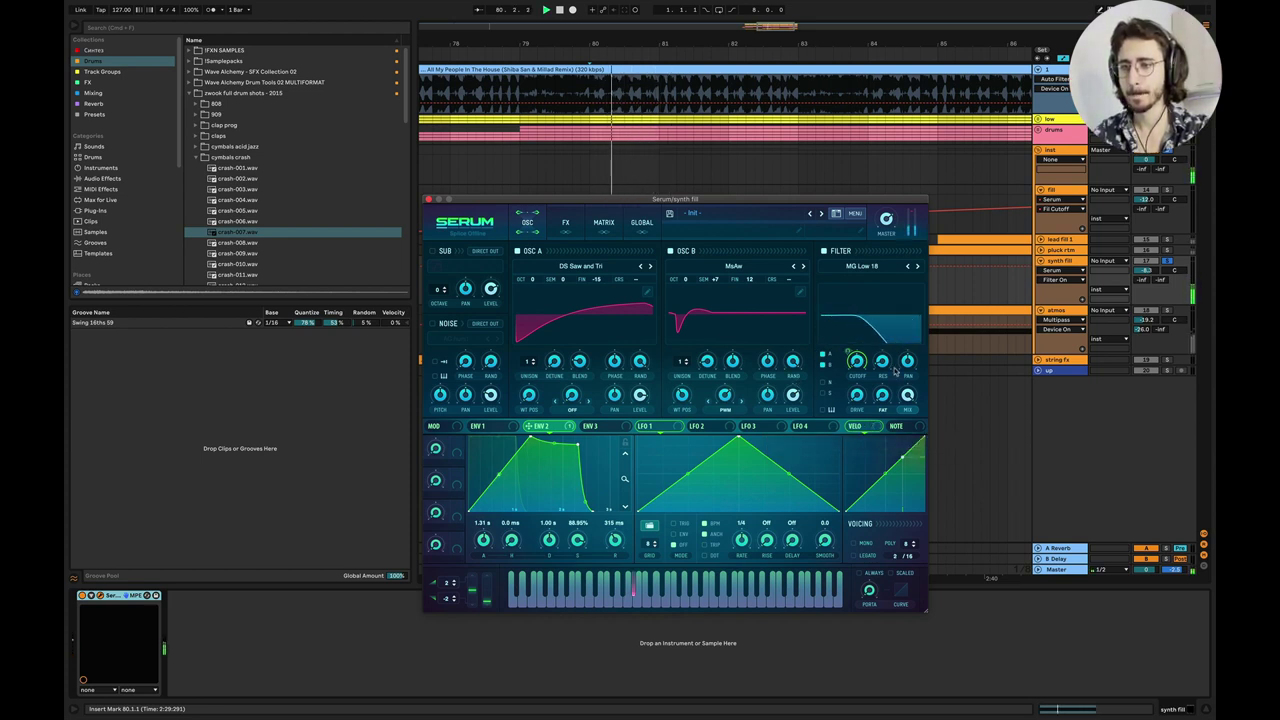
click(857, 396)
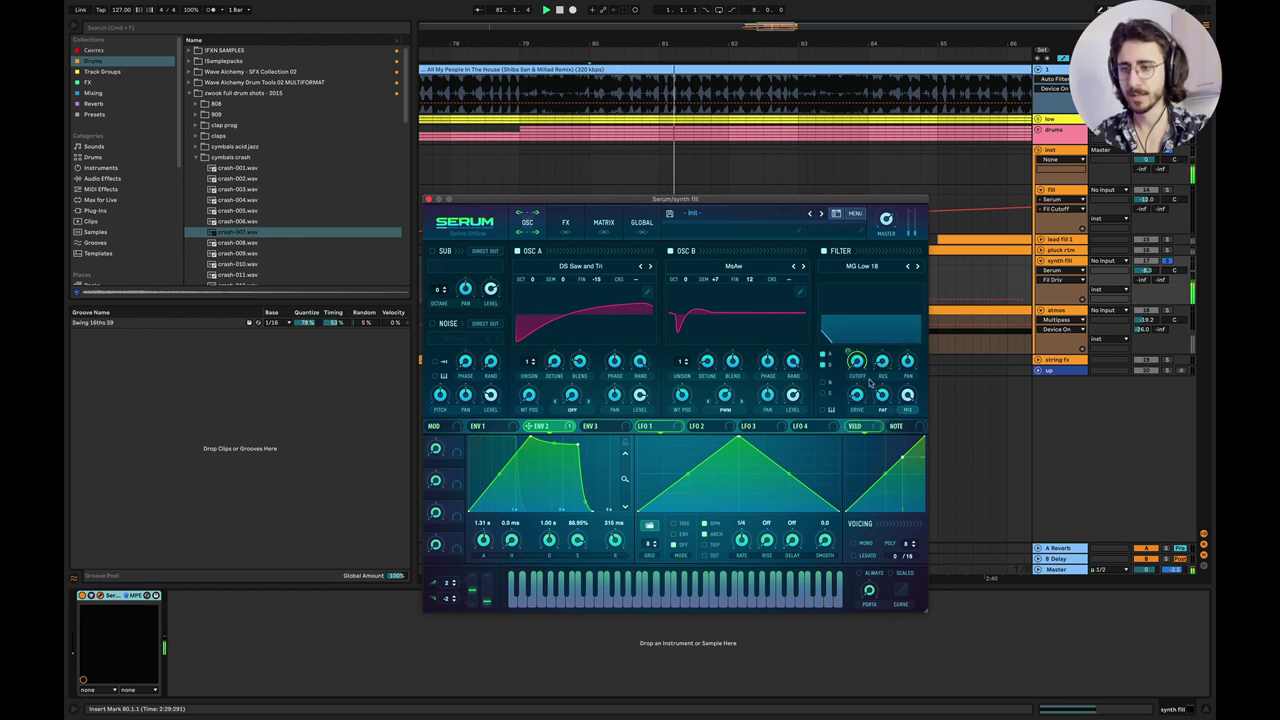
click(888, 226)
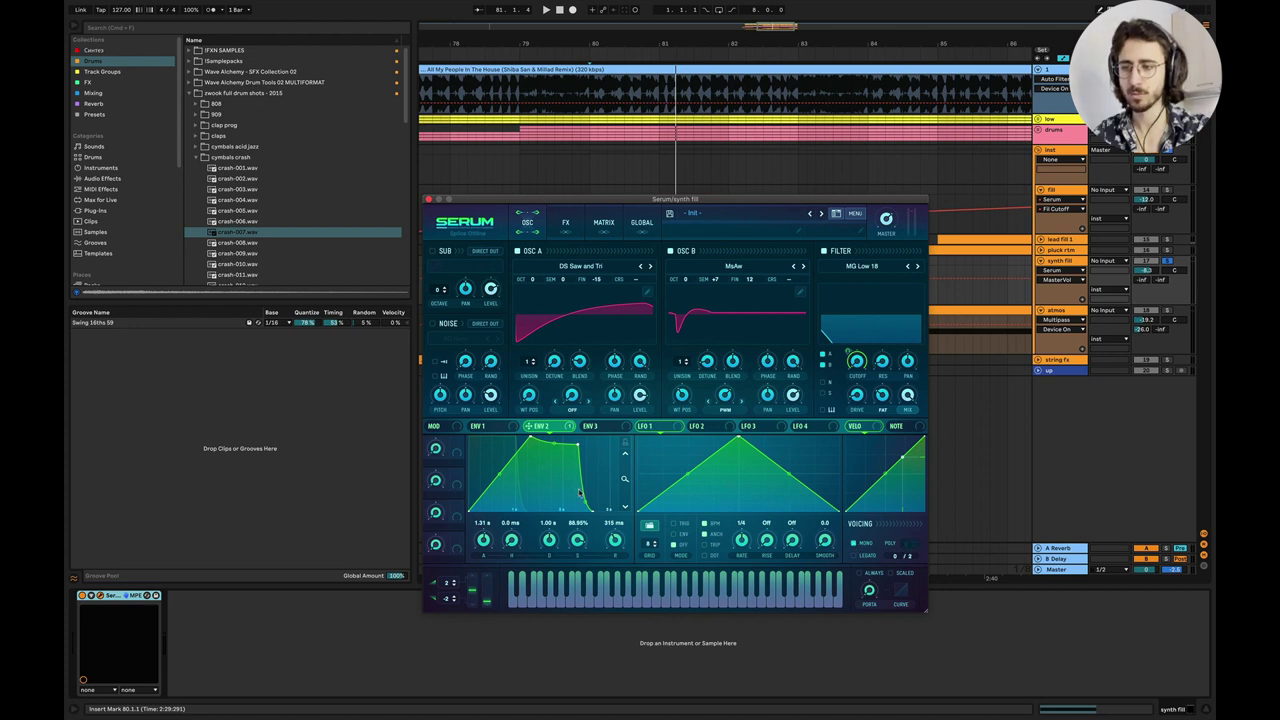
Switch the Tube Distortion back on in the effects rack and play the synth fill through it.
click(566, 226)
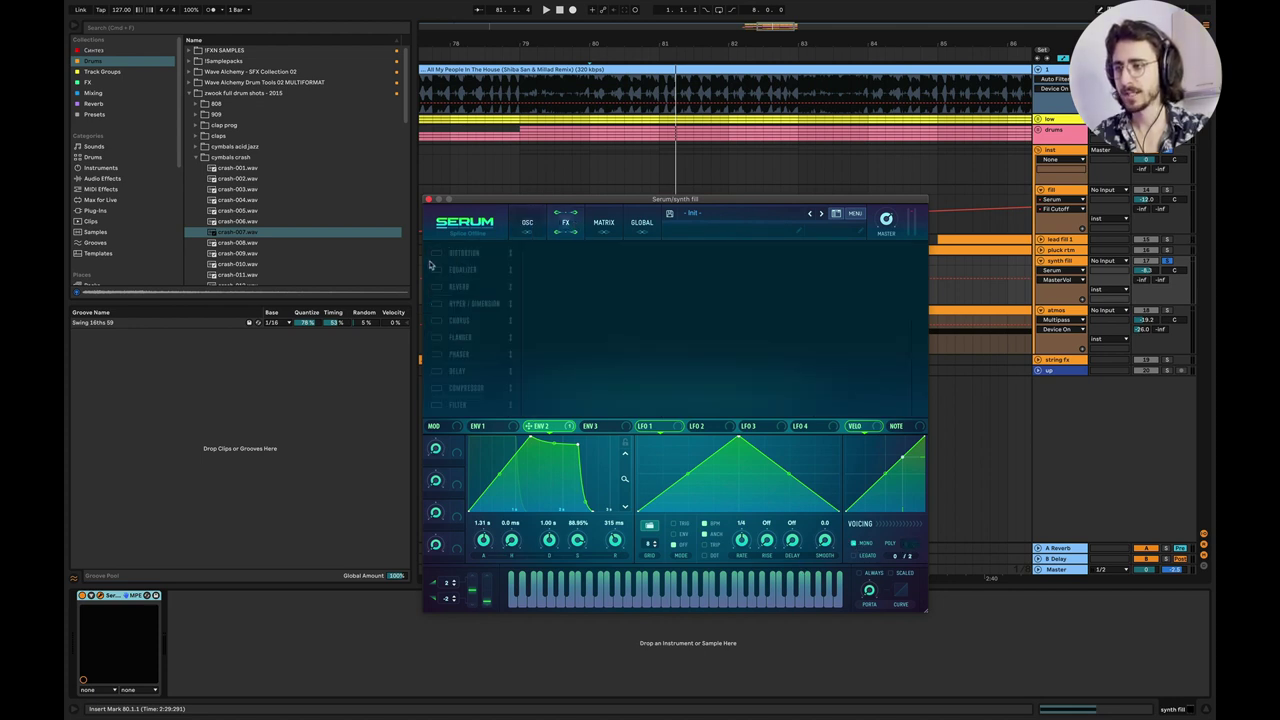
click(436, 254)
key(space)
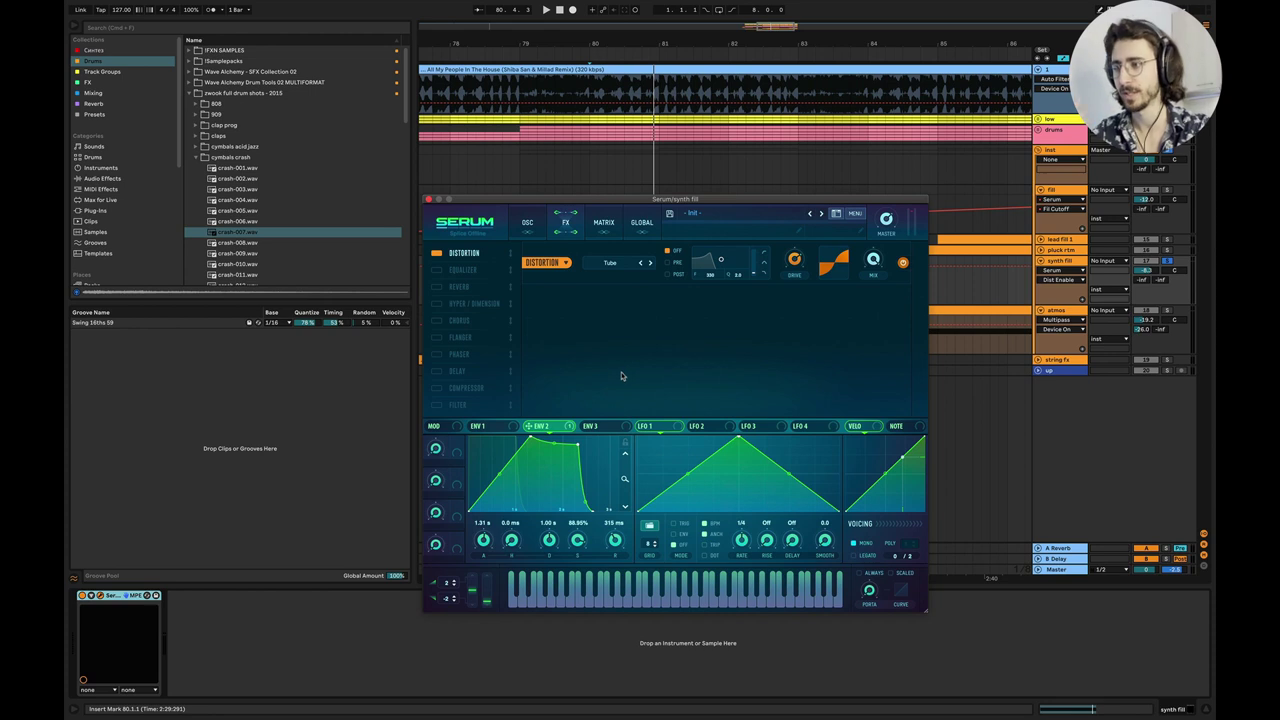
Enable the Equalizer, play the synth fill through it, and try its low-band gain.
click(438, 270)
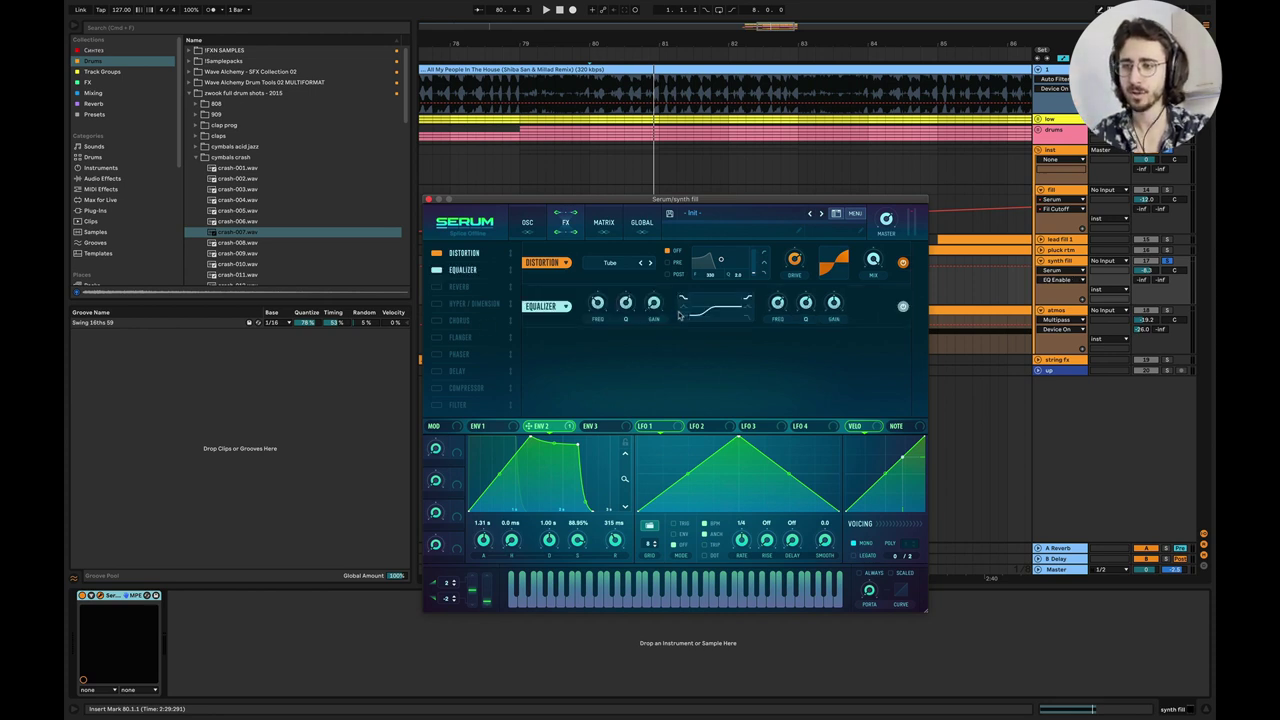
key(space)
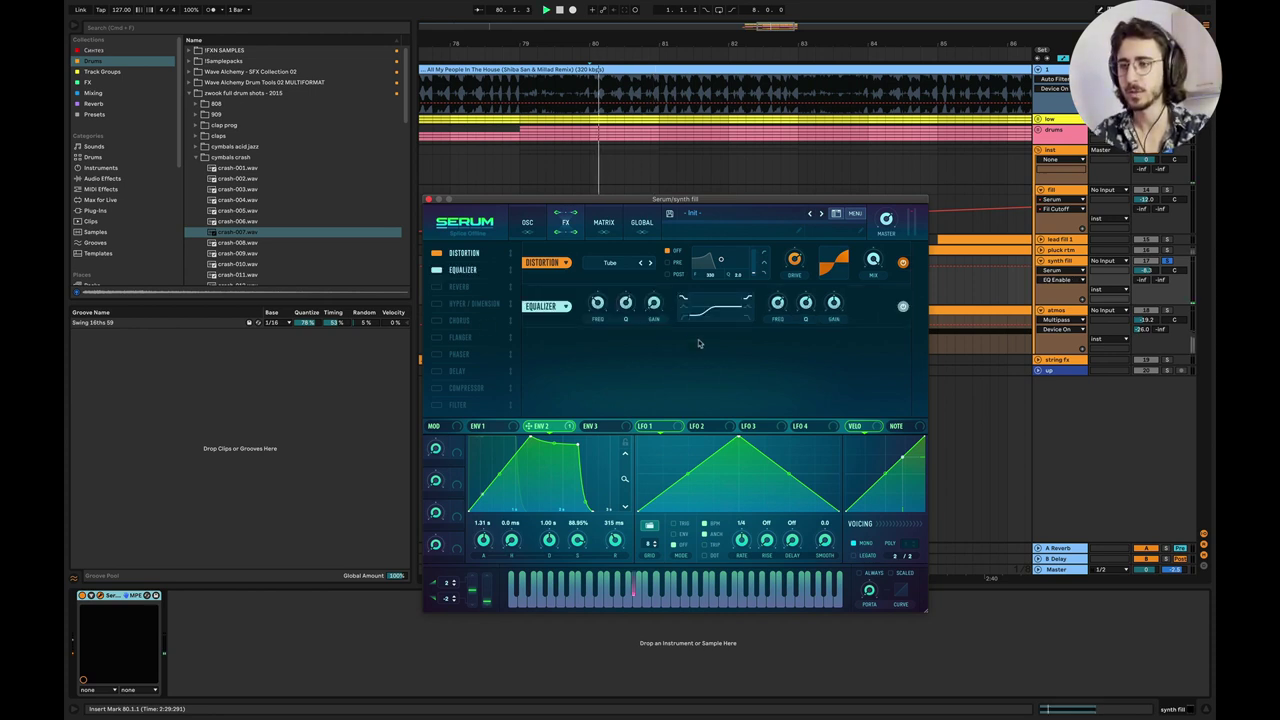
key(space)
drag(657, 305, 659, 285)
key(space)
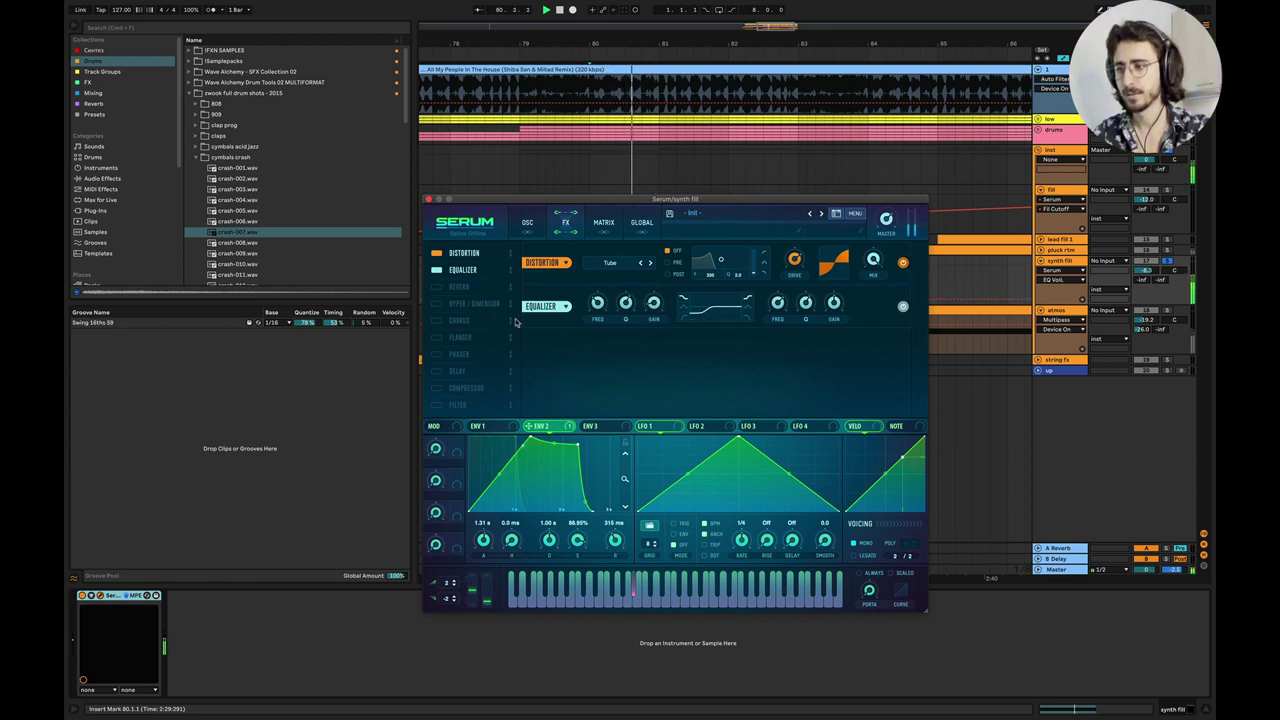
Enable the Reverb and Hyper/Dimension effects during synth fill playback and check the Dimension mix.
click(436, 287)
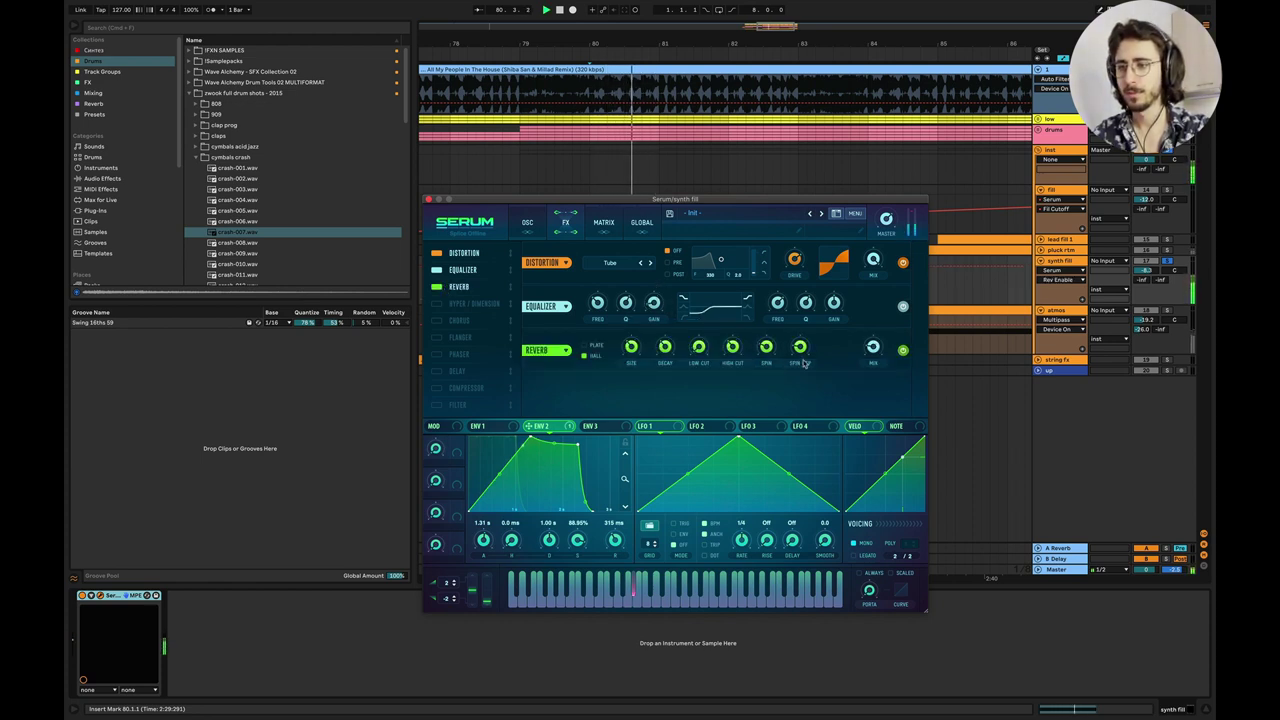
click(436, 303)
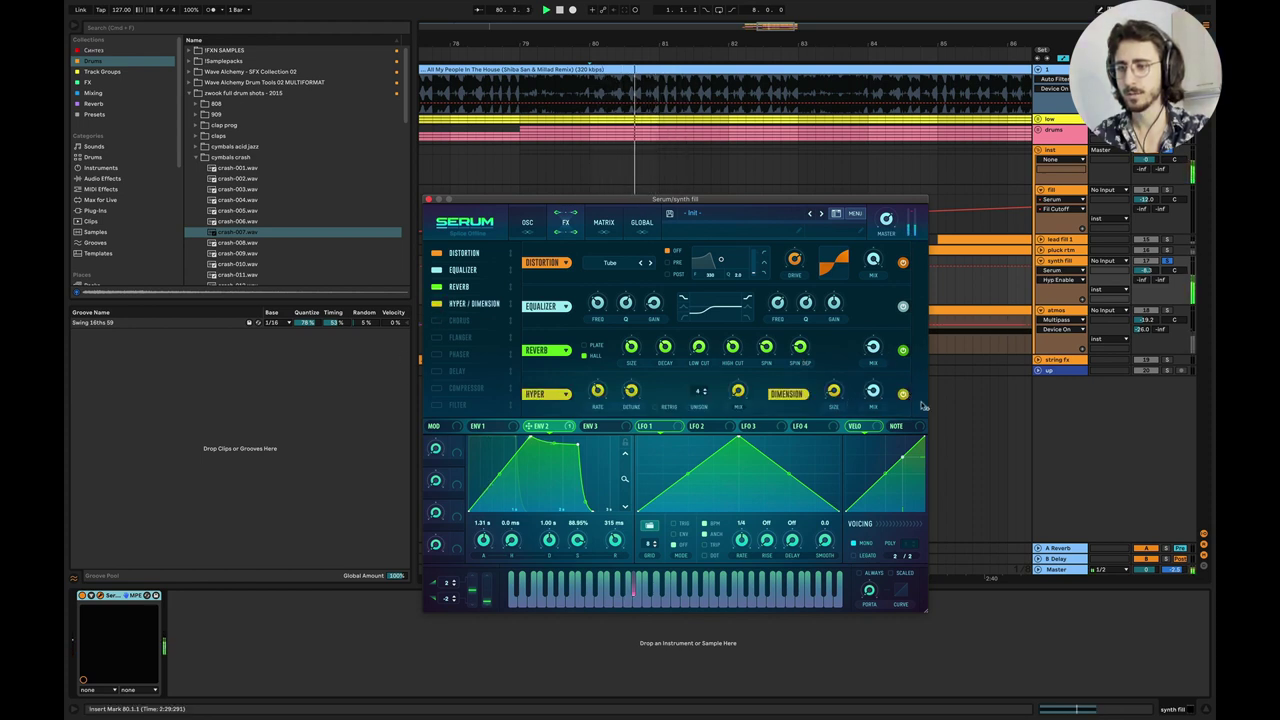
click(872, 393)
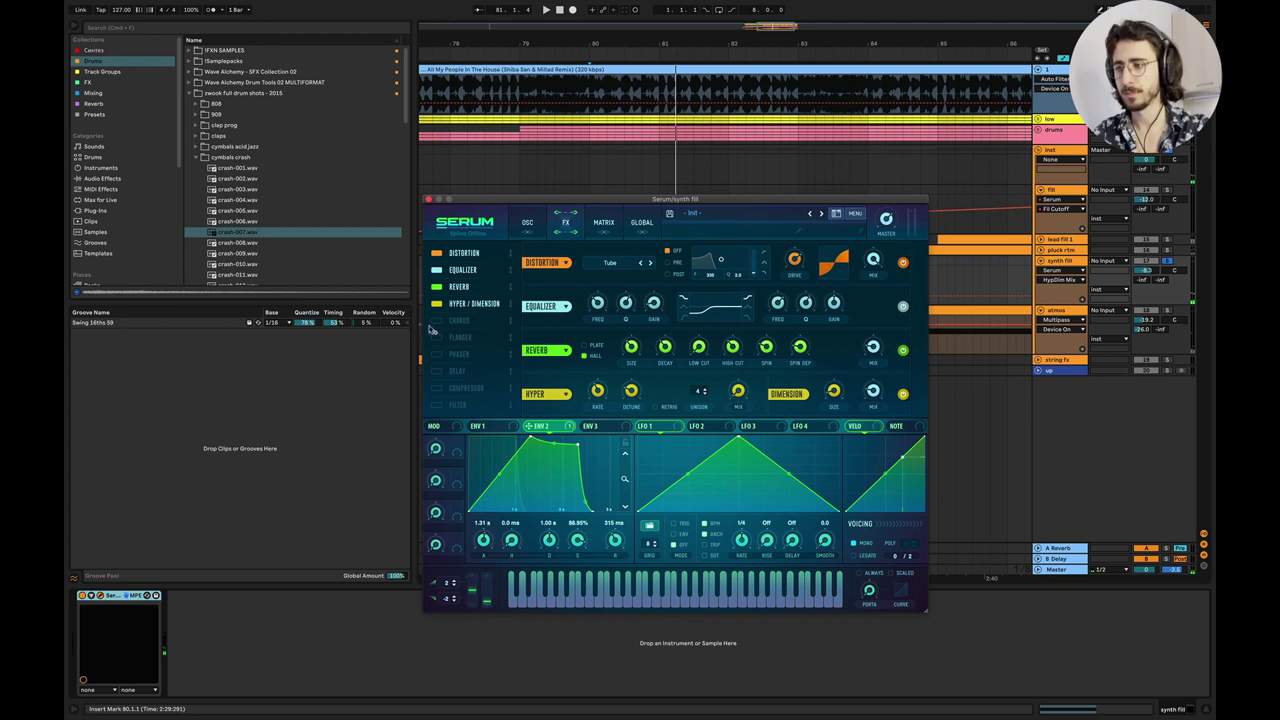
Enable the Chorus, check its mix while the synth fill plays, and switch on the Flanger.
click(436, 320)
drag(921, 400, 925, 430)
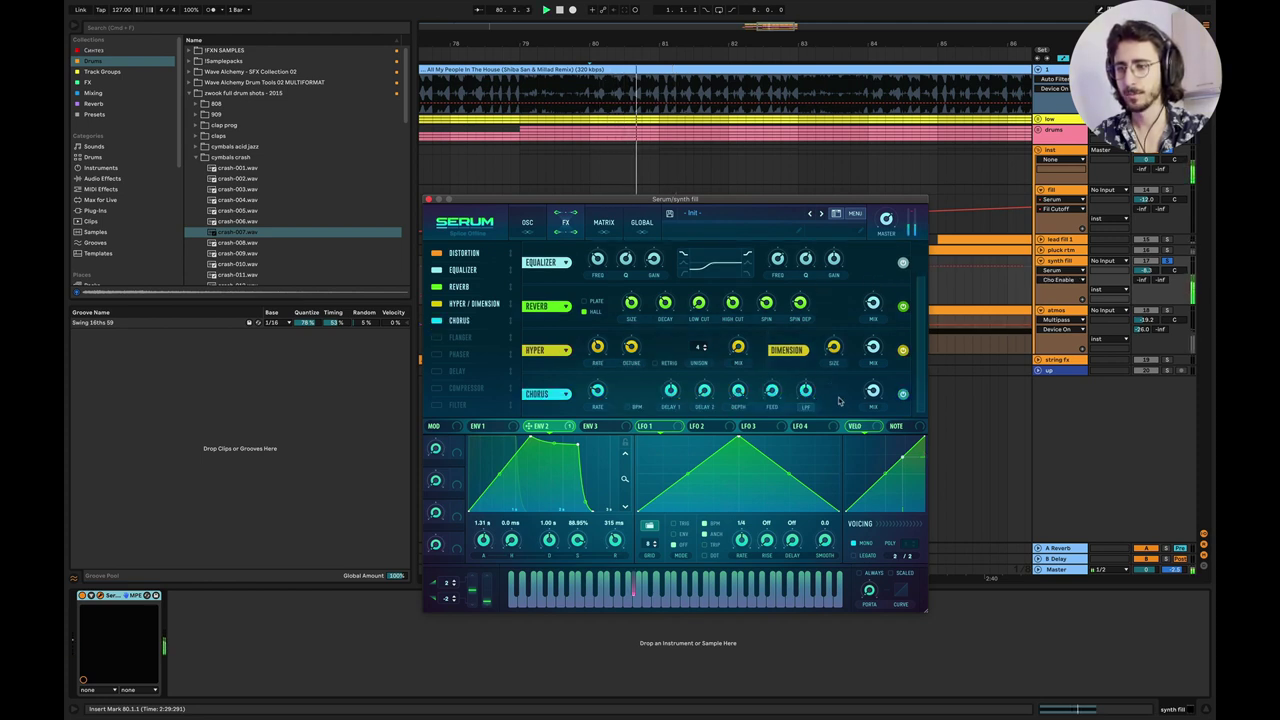
click(872, 390)
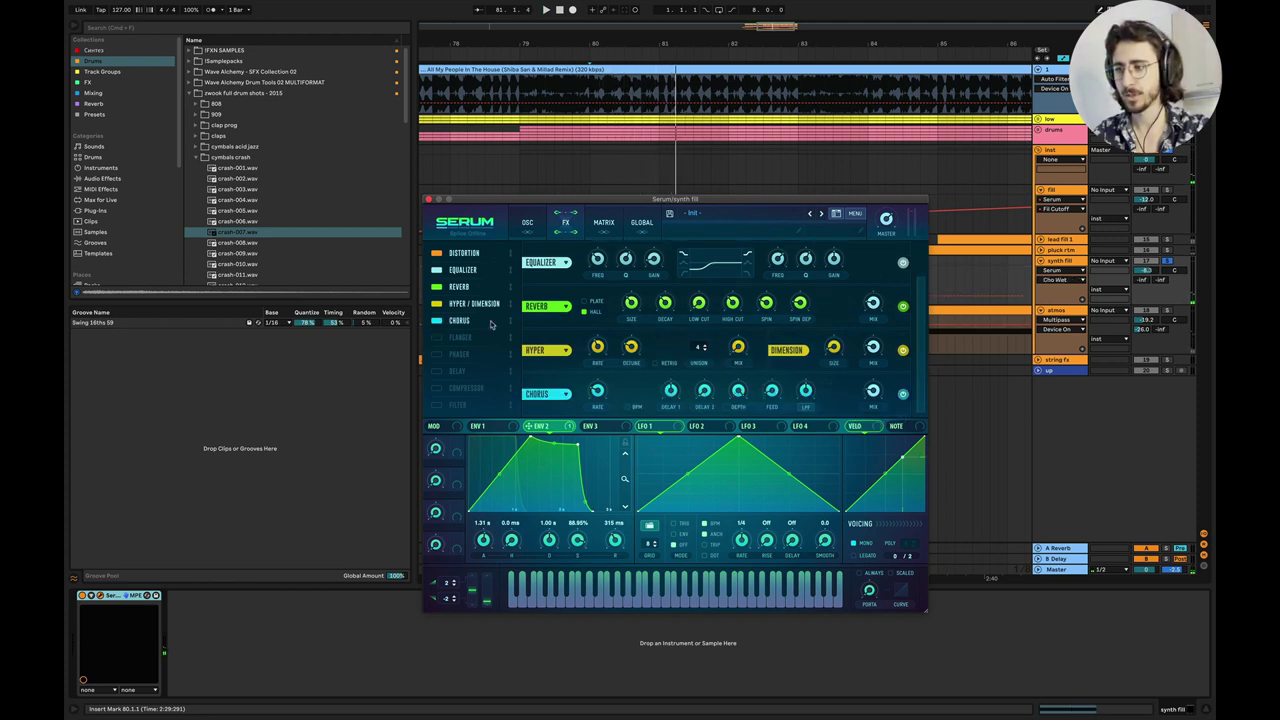
click(436, 337)
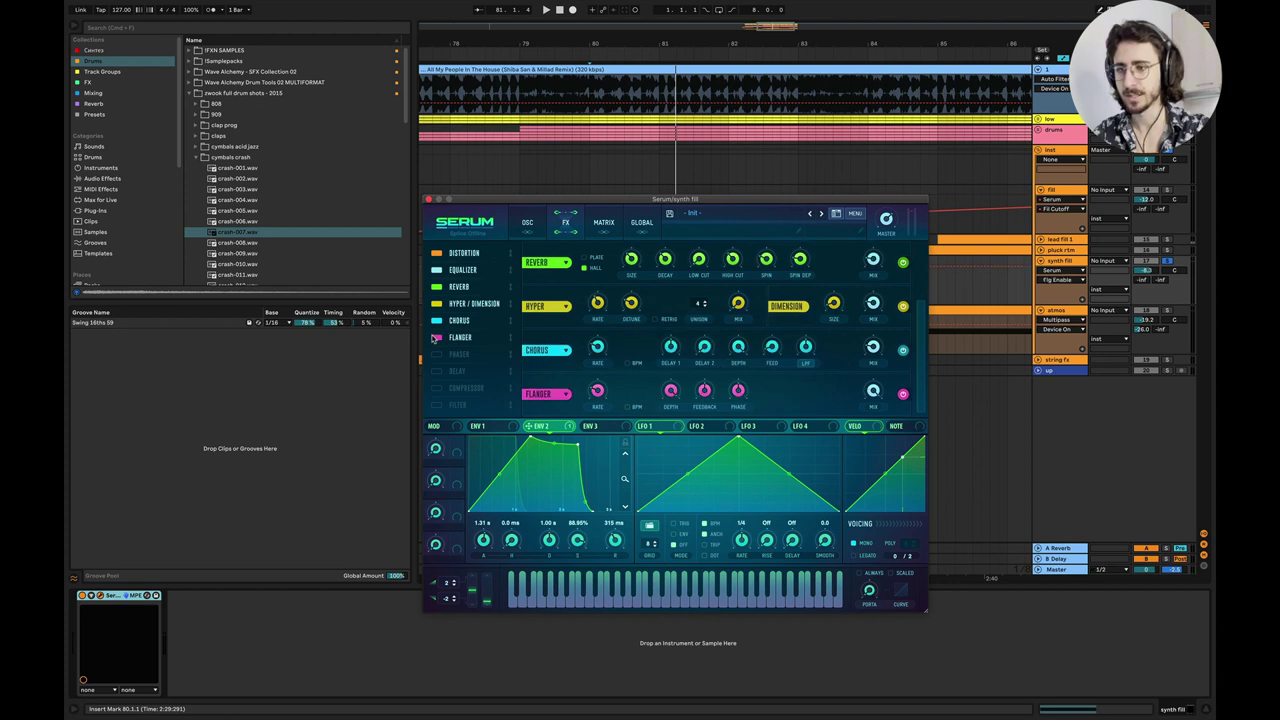
Switch off the Flanger in the synth fill patch and close its Serum window.
click(436, 337)
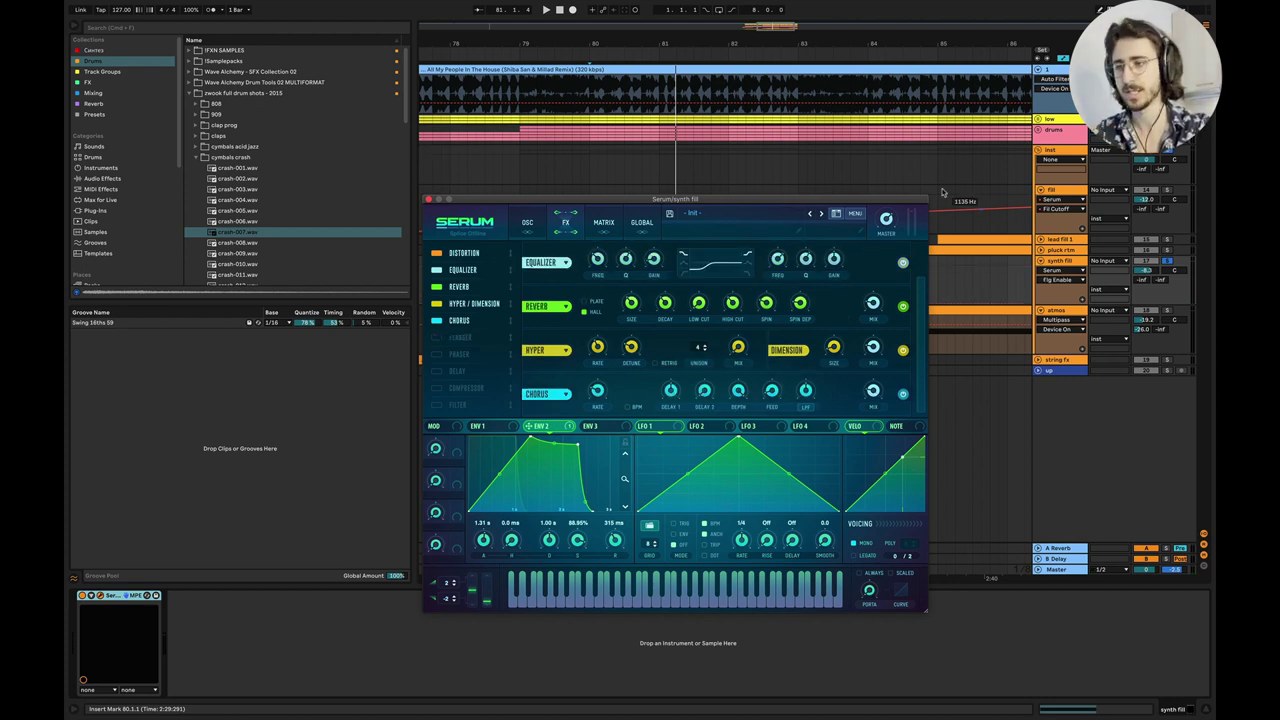
click(428, 199)
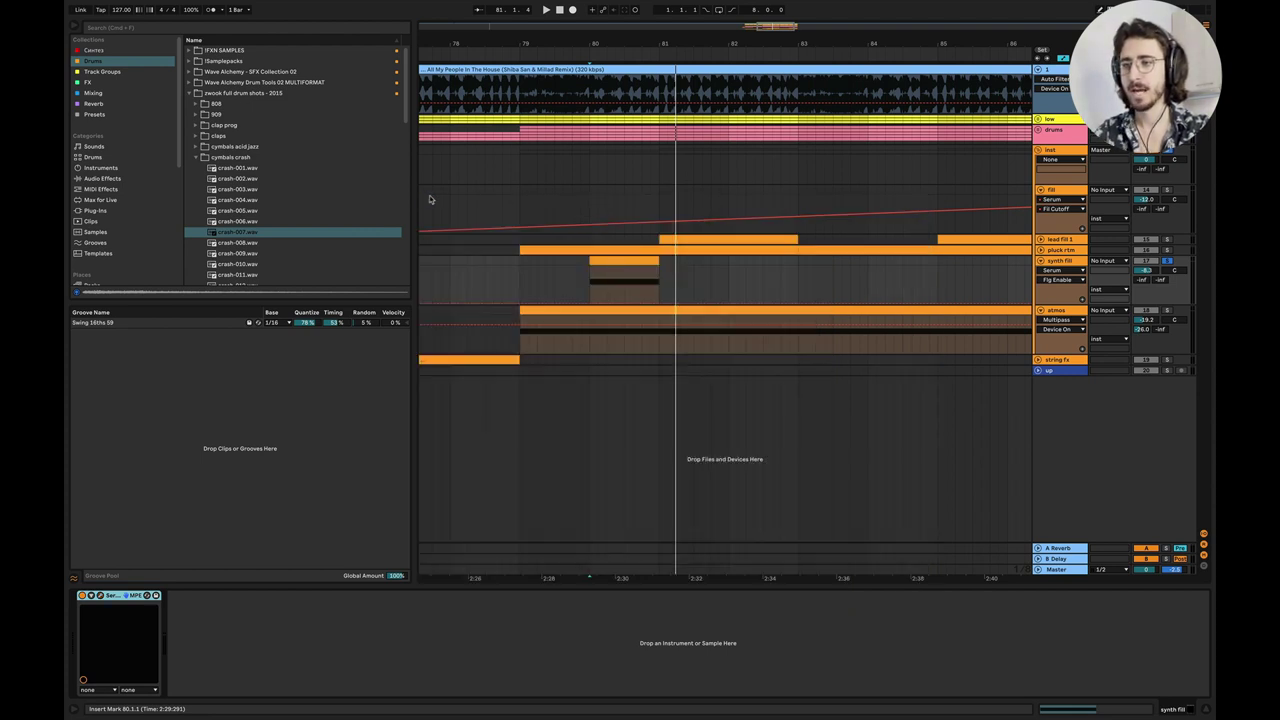
Expand the lead fill 1 track, undo the stray change to its volume automation, and set the insert marker at bar 81.
scroll(860, 286, right, 2)
click(1039, 240)
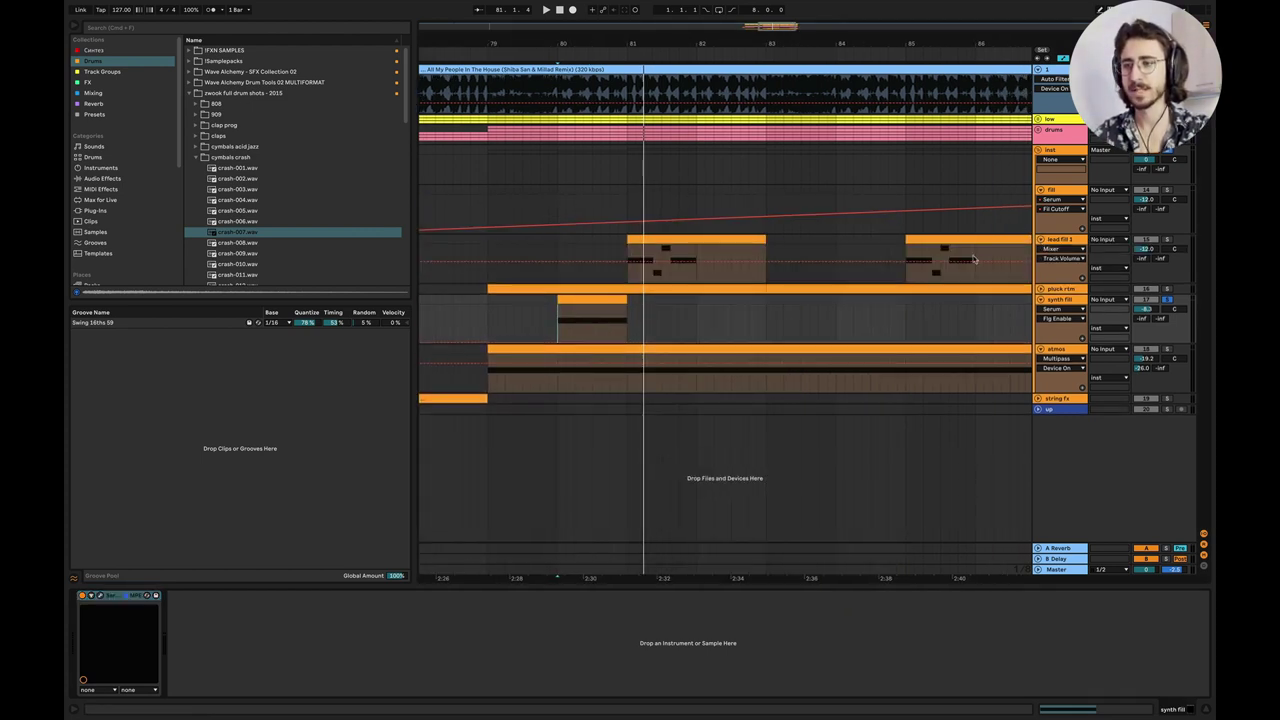
click(634, 274)
drag(634, 274, 634, 276)
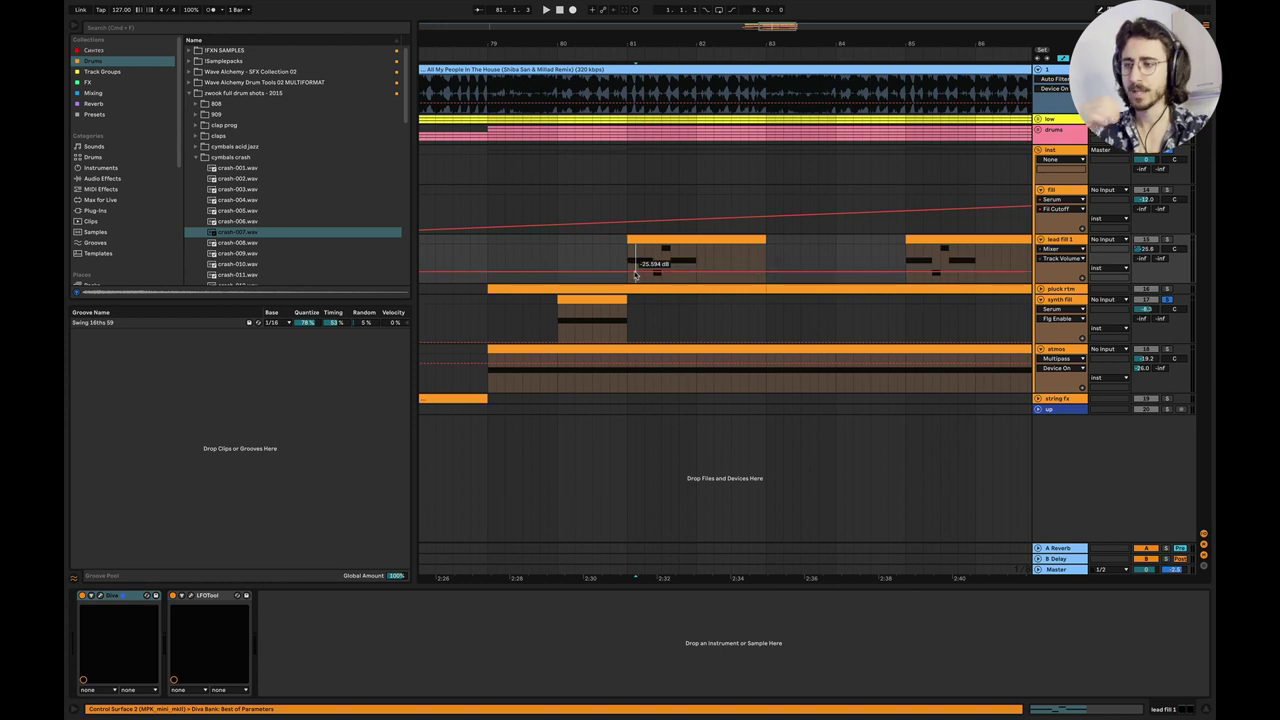
key(ctrl+z)
click(628, 275)
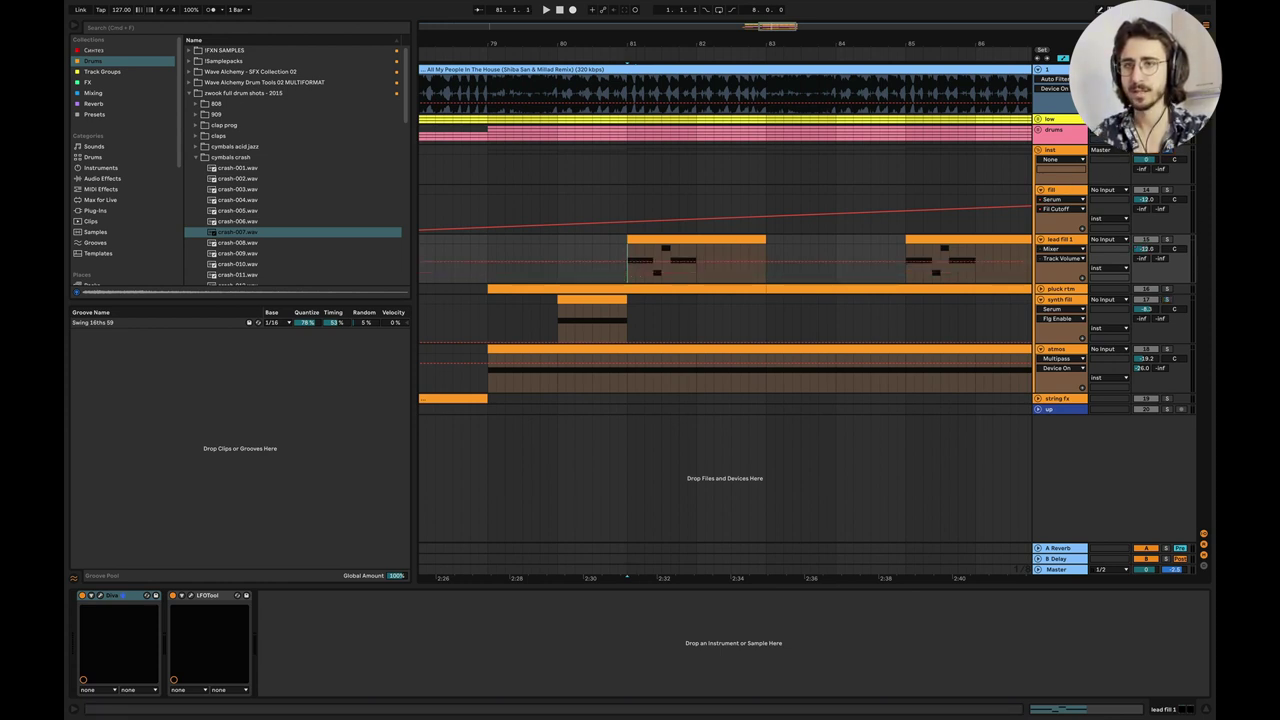
Solo the lead fill 1 track and play its clip from bar 81.
click(749, 88)
key(space)
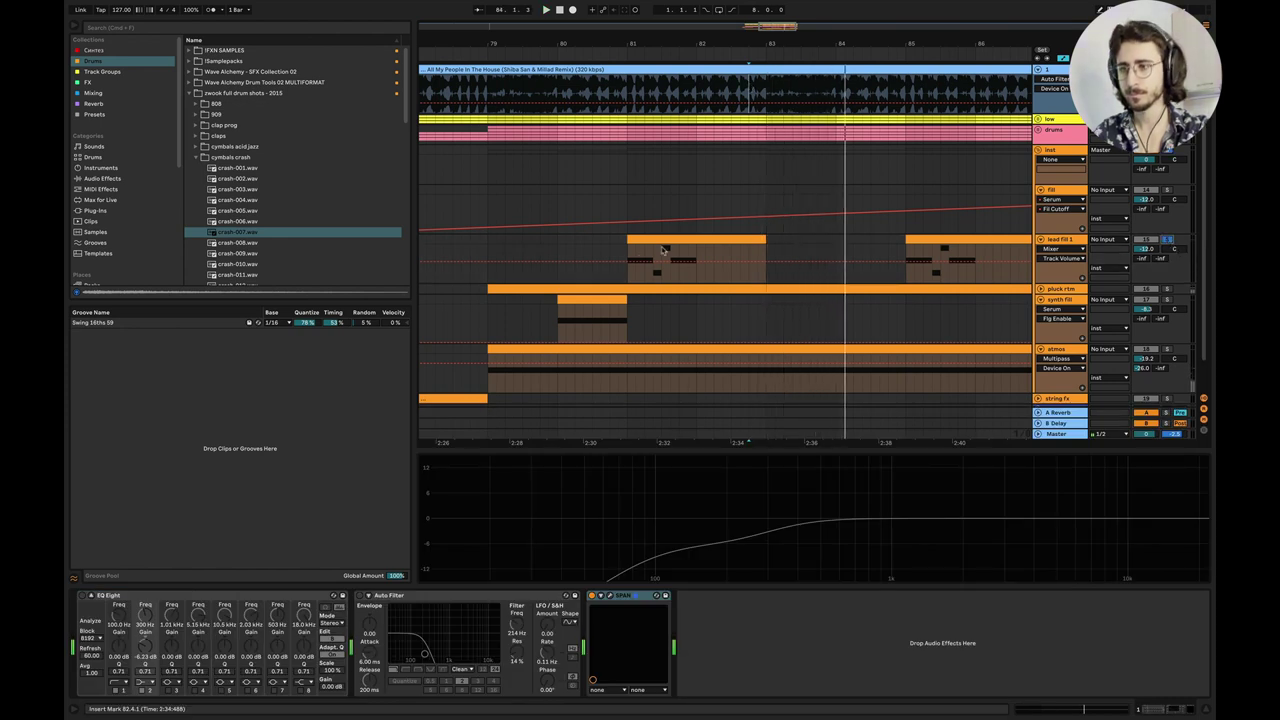
click(627, 257)
key(space)
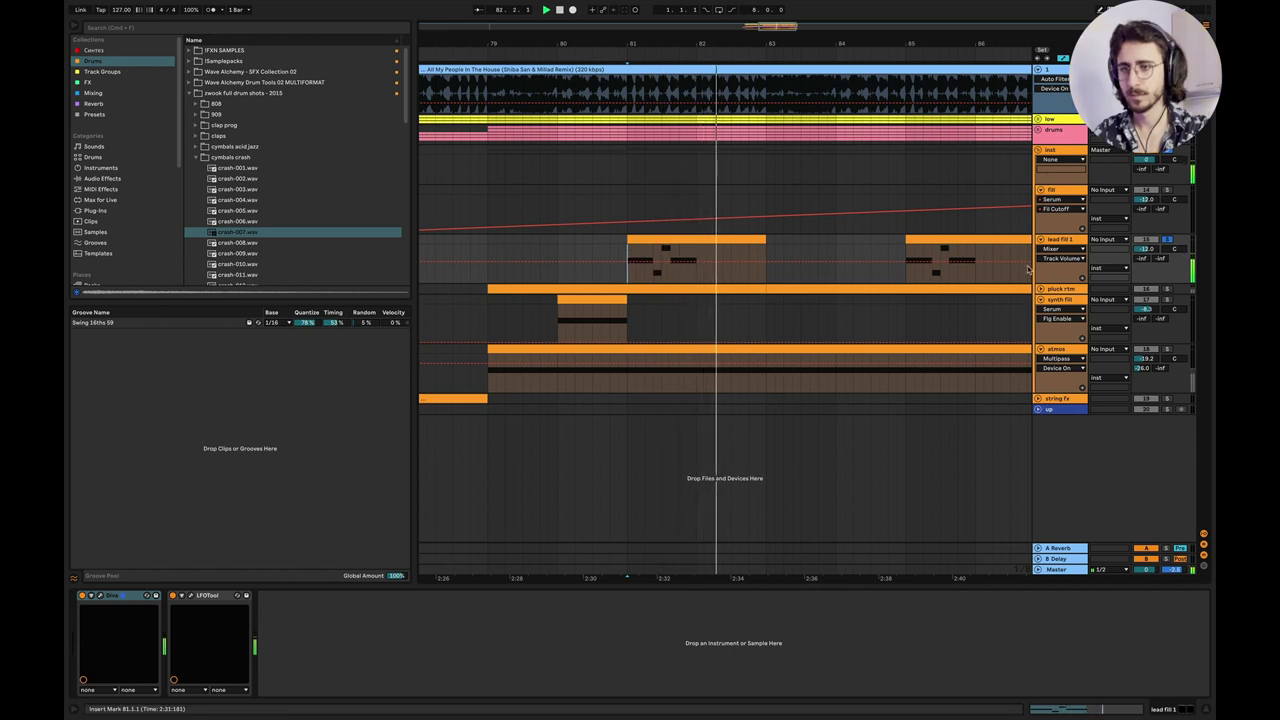
key(space)
Open the Diva synth on lead fill 1 and check its oscillator 1 volume, envelope 1 sustain and release, and noise level.
double_click(1059, 241)
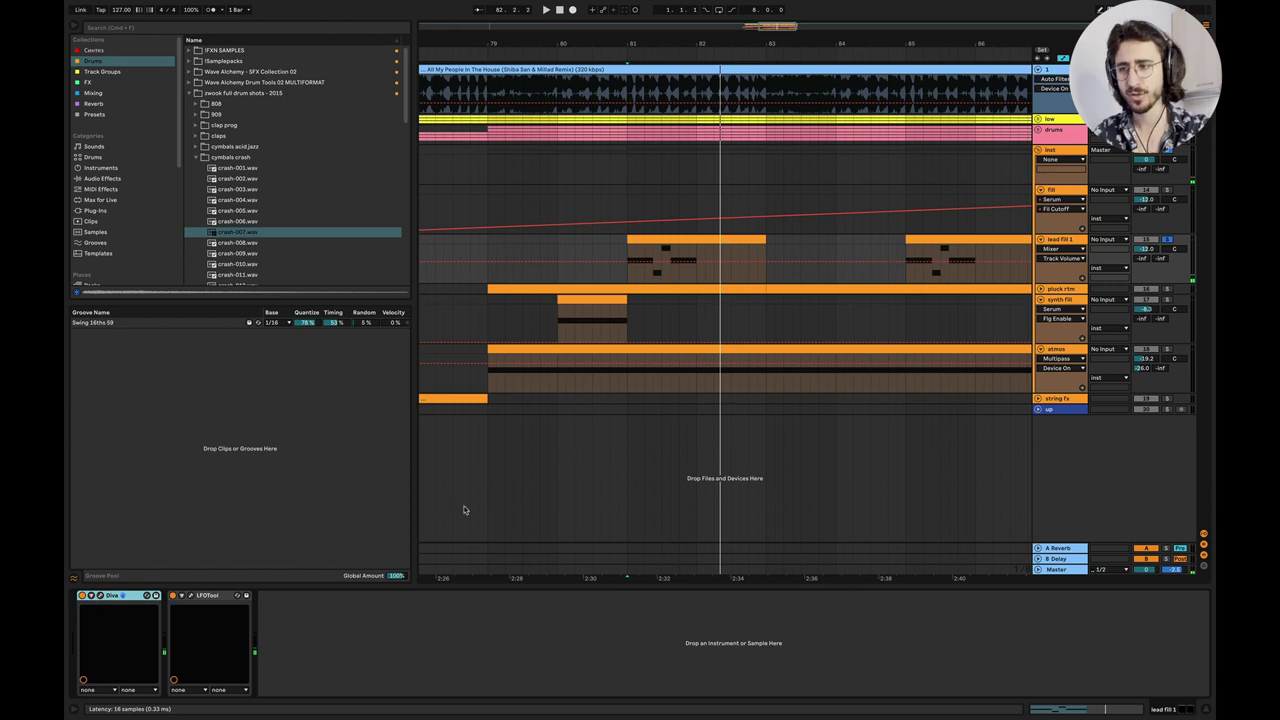
click(121, 596)
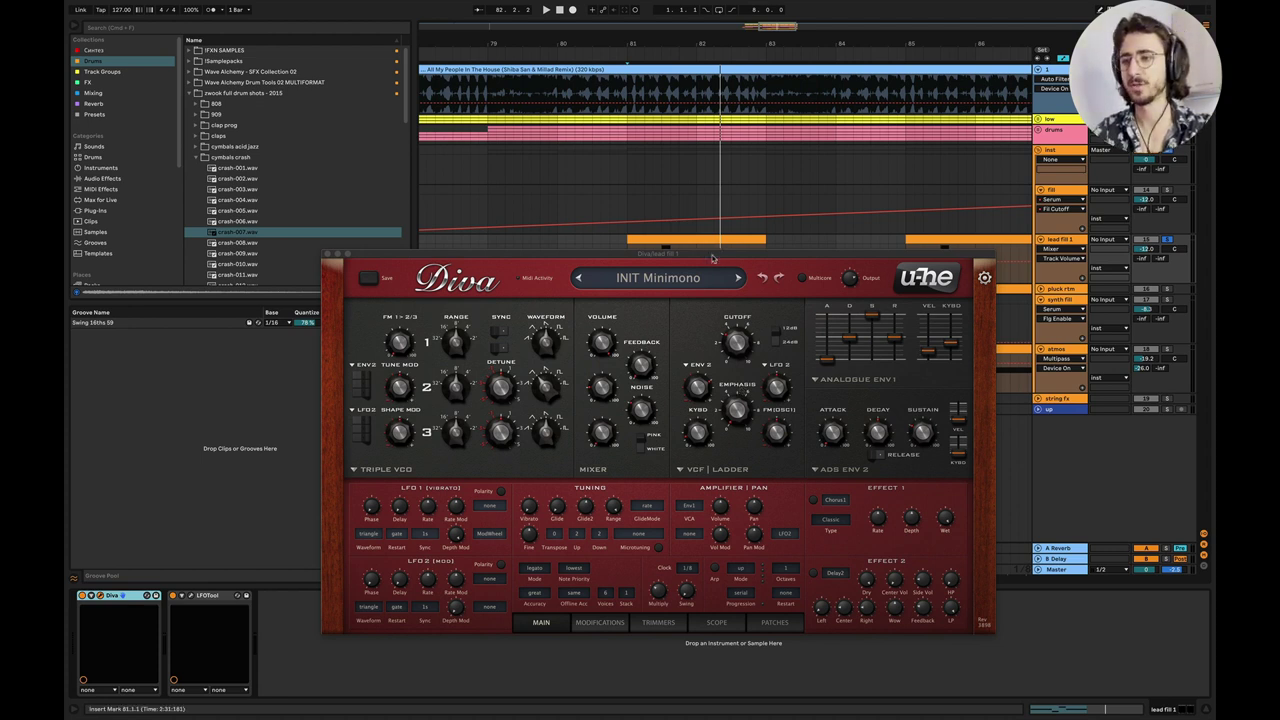
drag(723, 254, 766, 319)
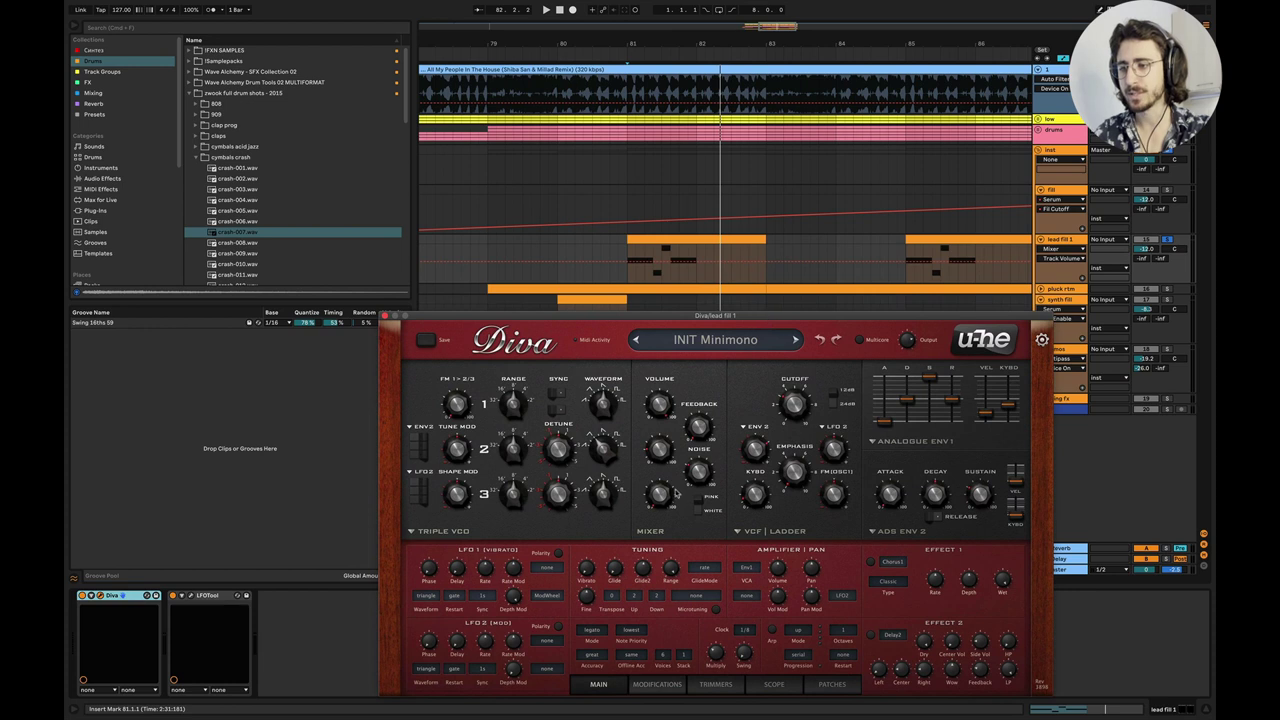
click(663, 410)
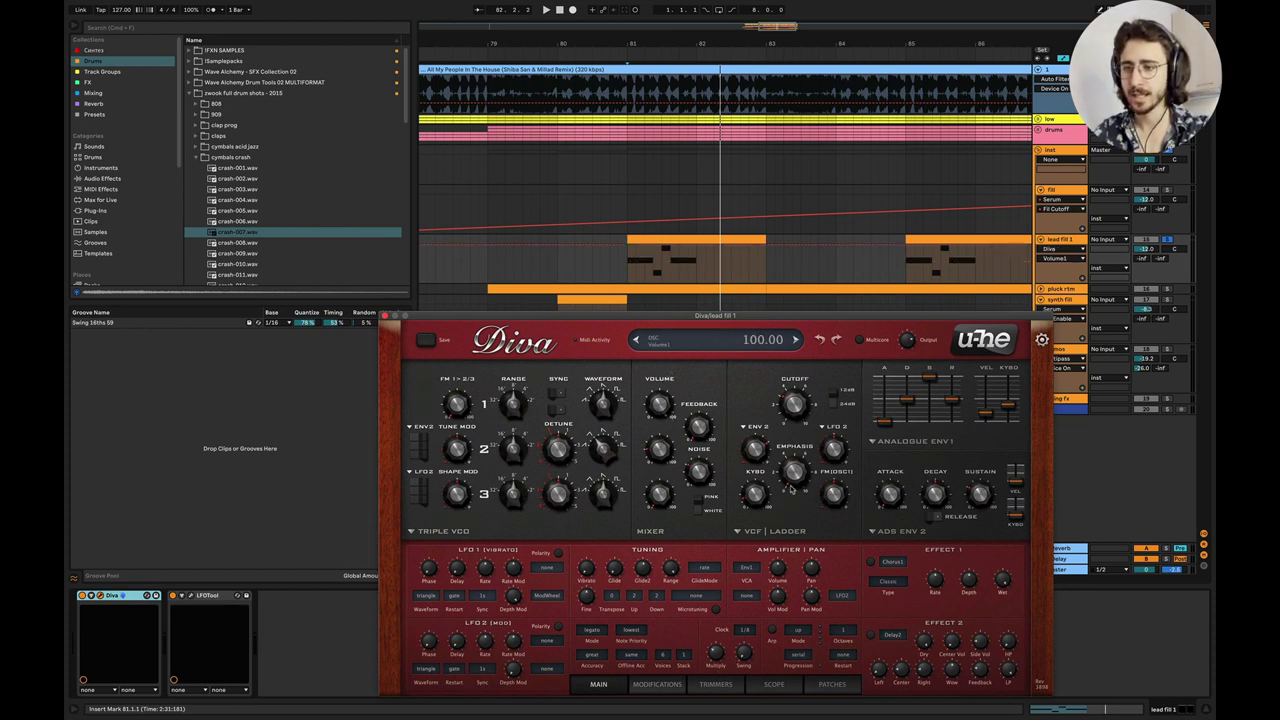
click(928, 381)
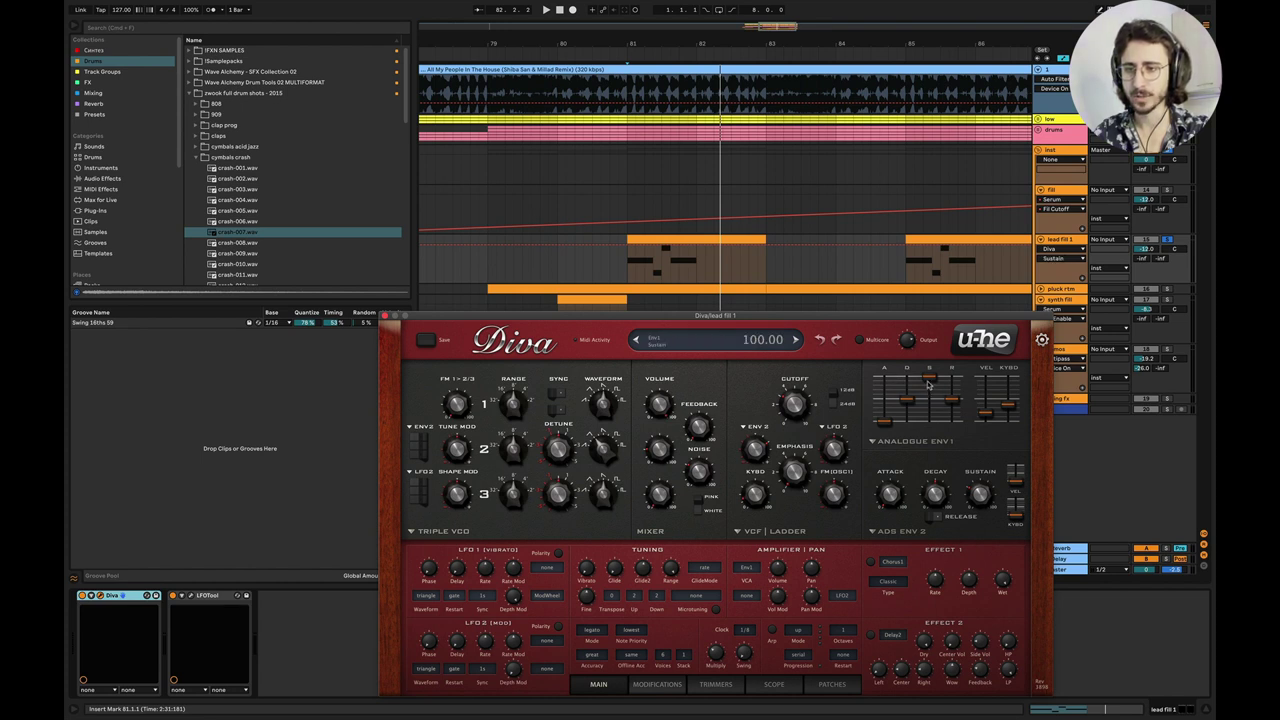
click(952, 402)
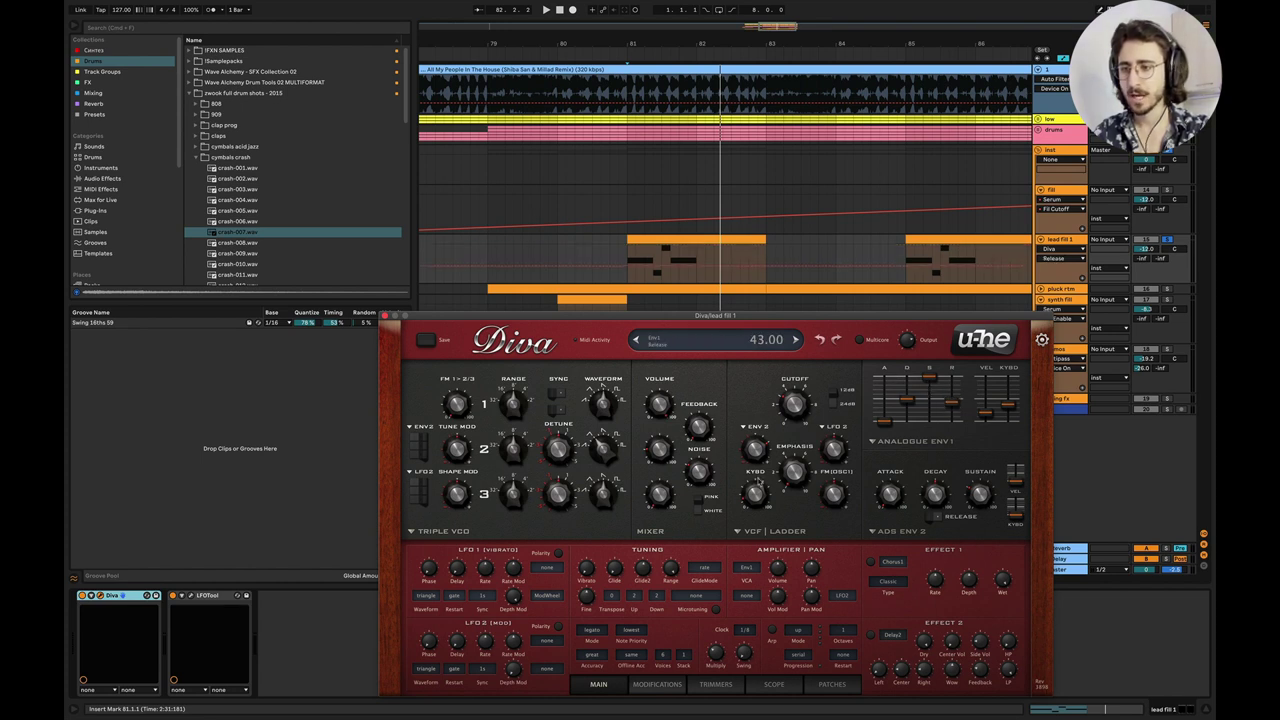
click(701, 475)
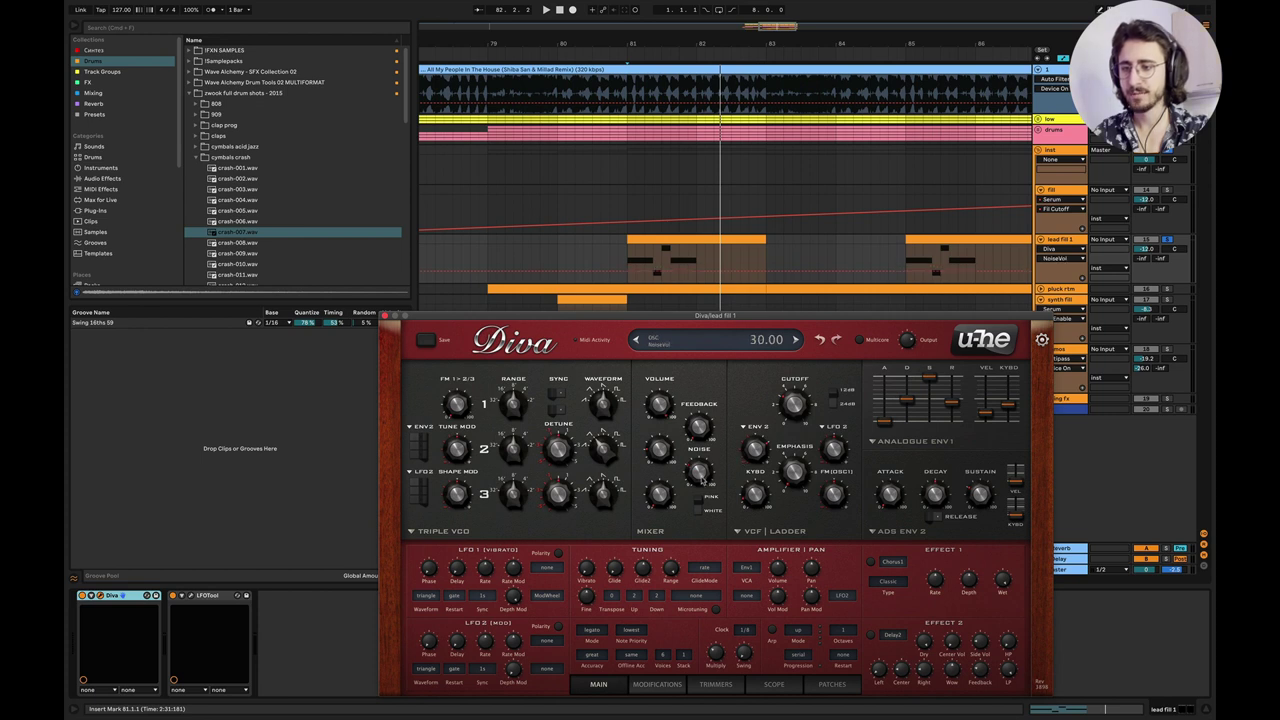
Play lead fill 1, check the filter cutoff, try Env 2 modulation depths of 88 and 52, and close Diva.
key(space)
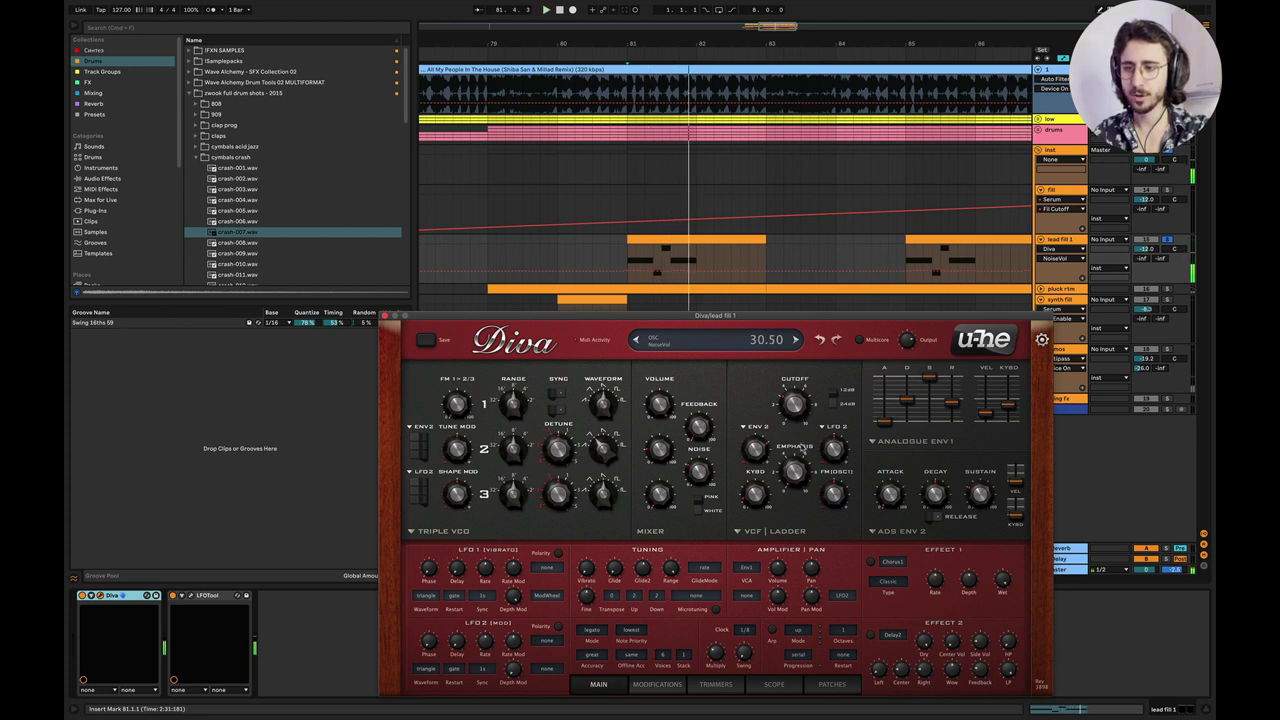
click(796, 408)
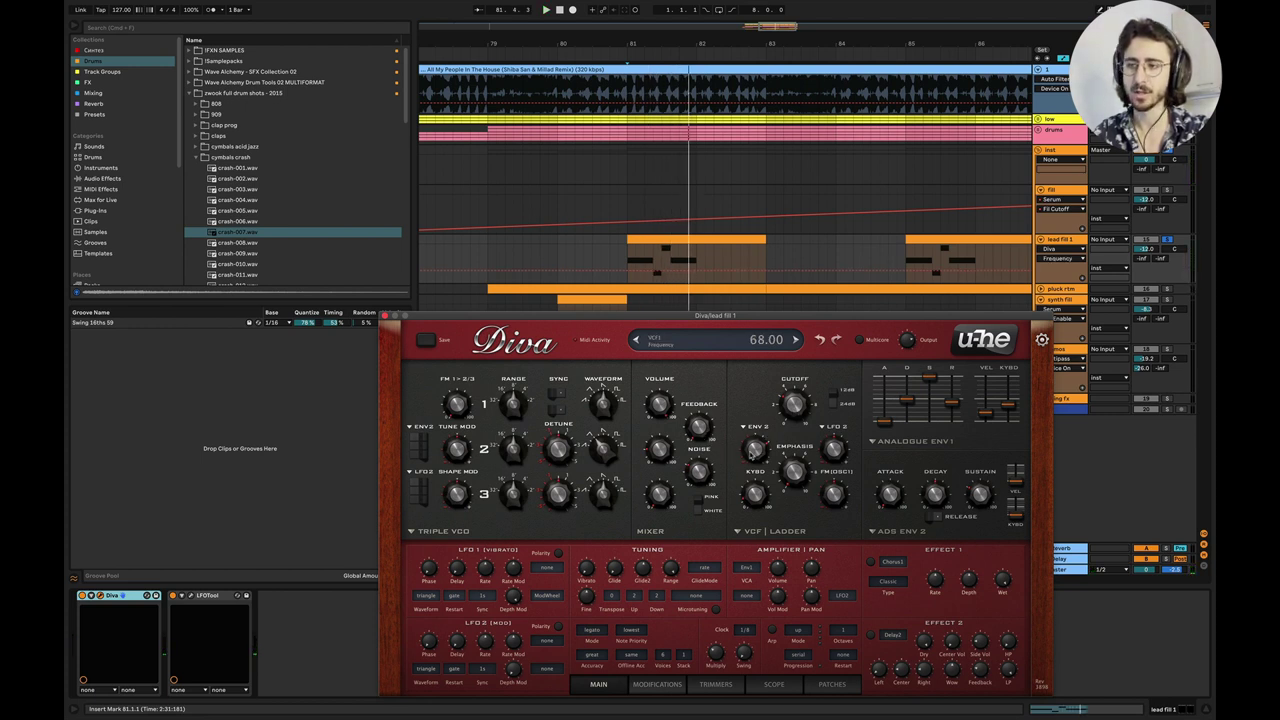
click(754, 450)
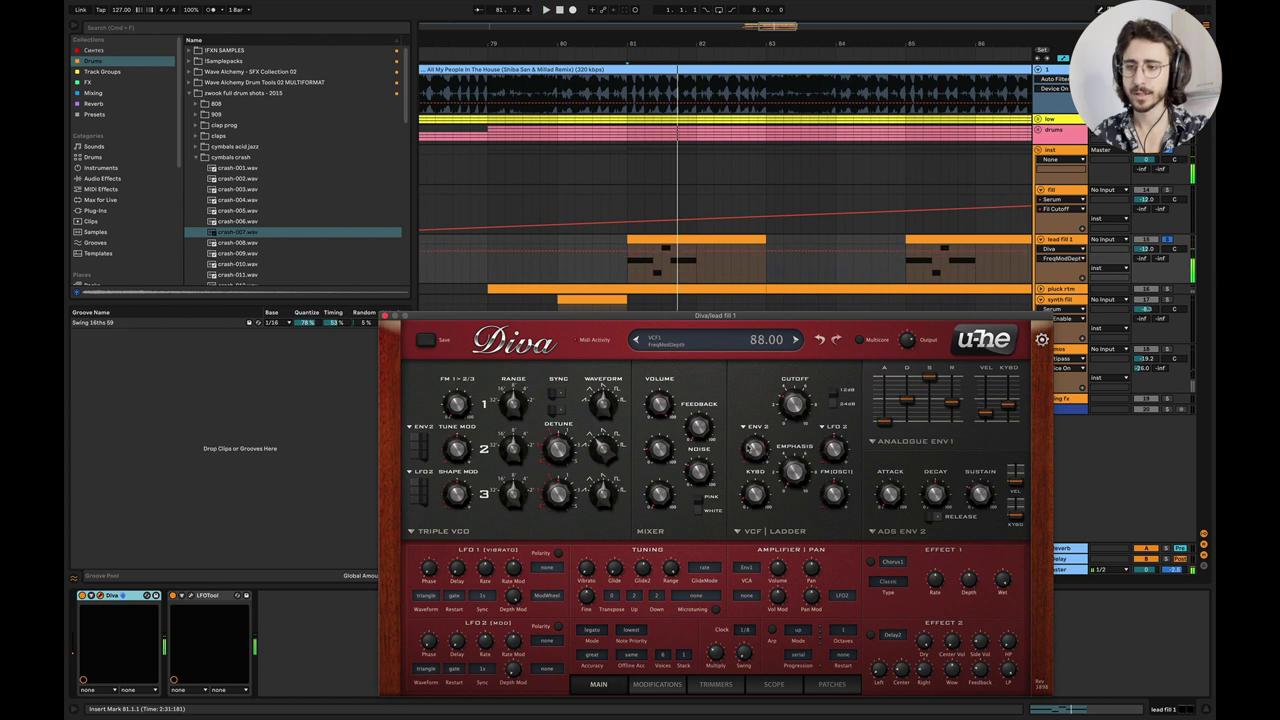
drag(754, 450, 752, 462)
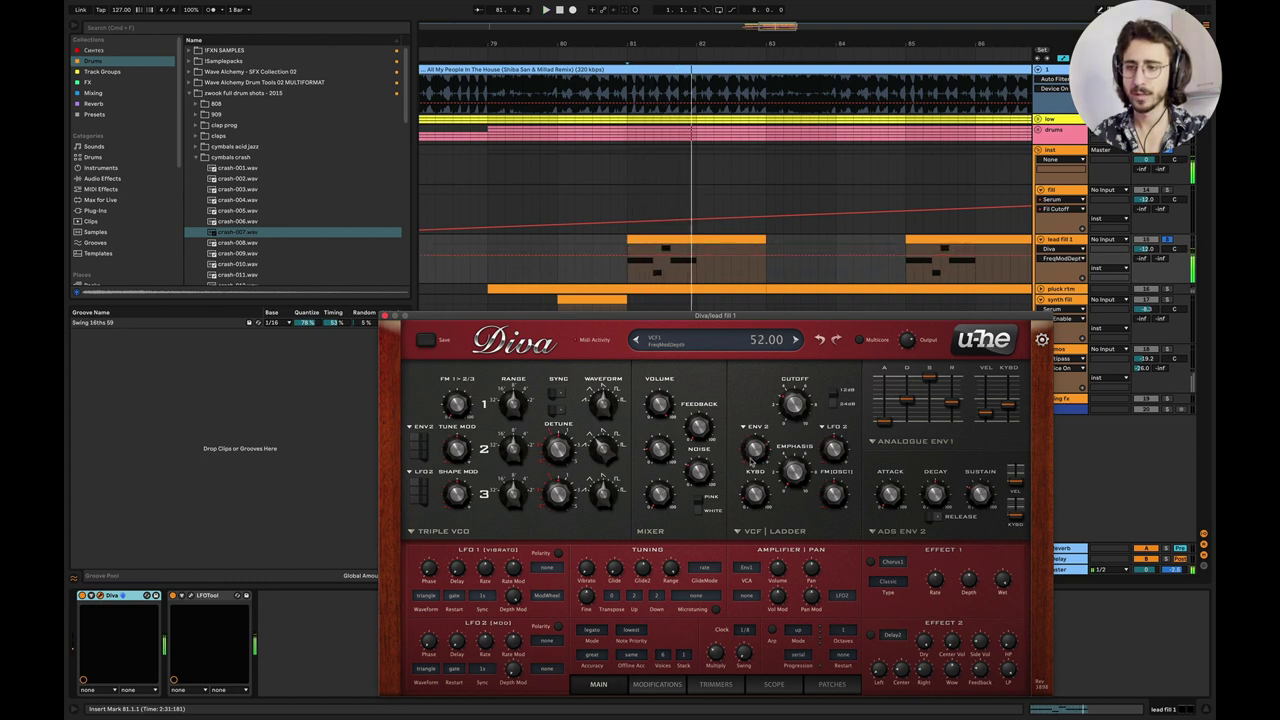
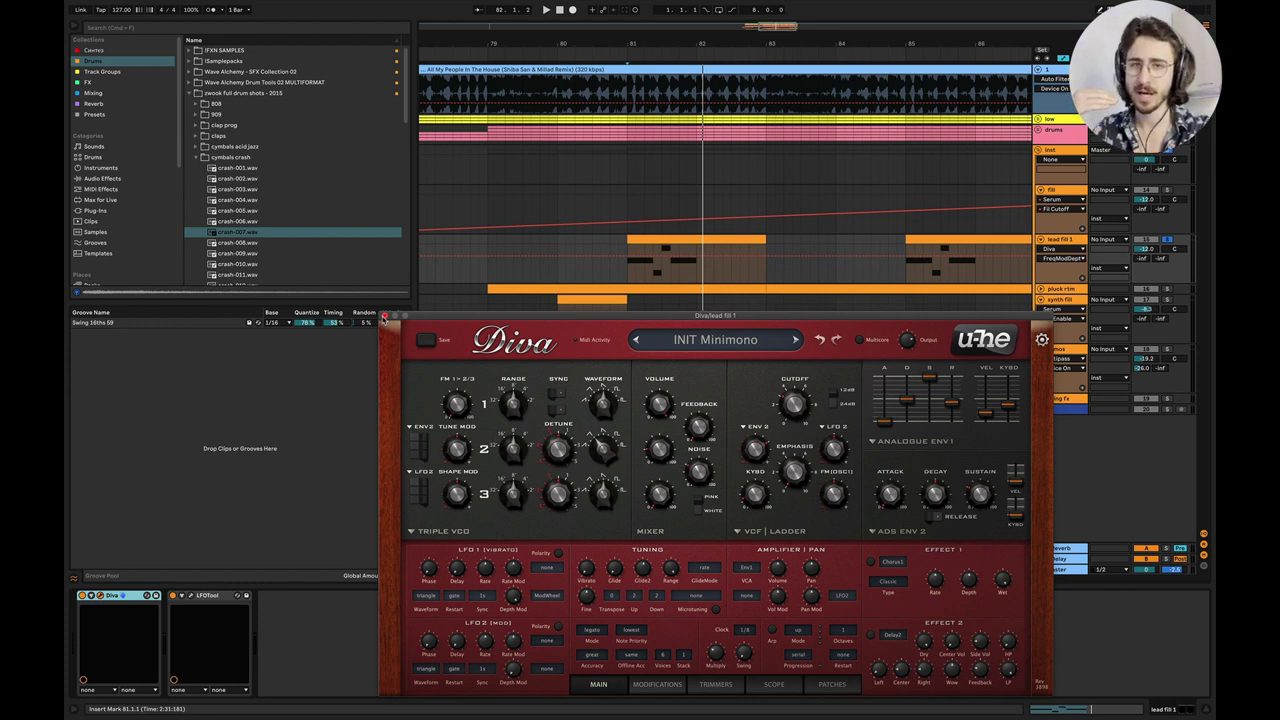
click(383, 316)
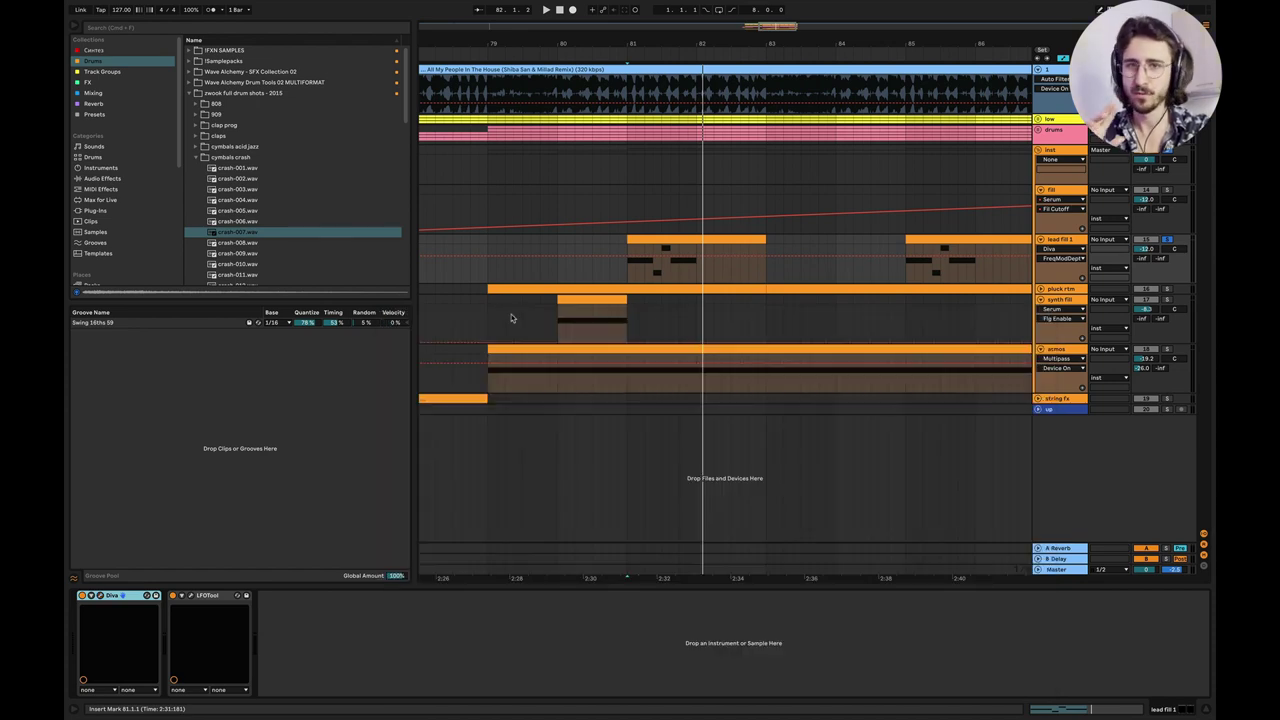
Open the first lead fill 1 clip to examine its notes, and close the clip view.
scroll(596, 318, down, 5)
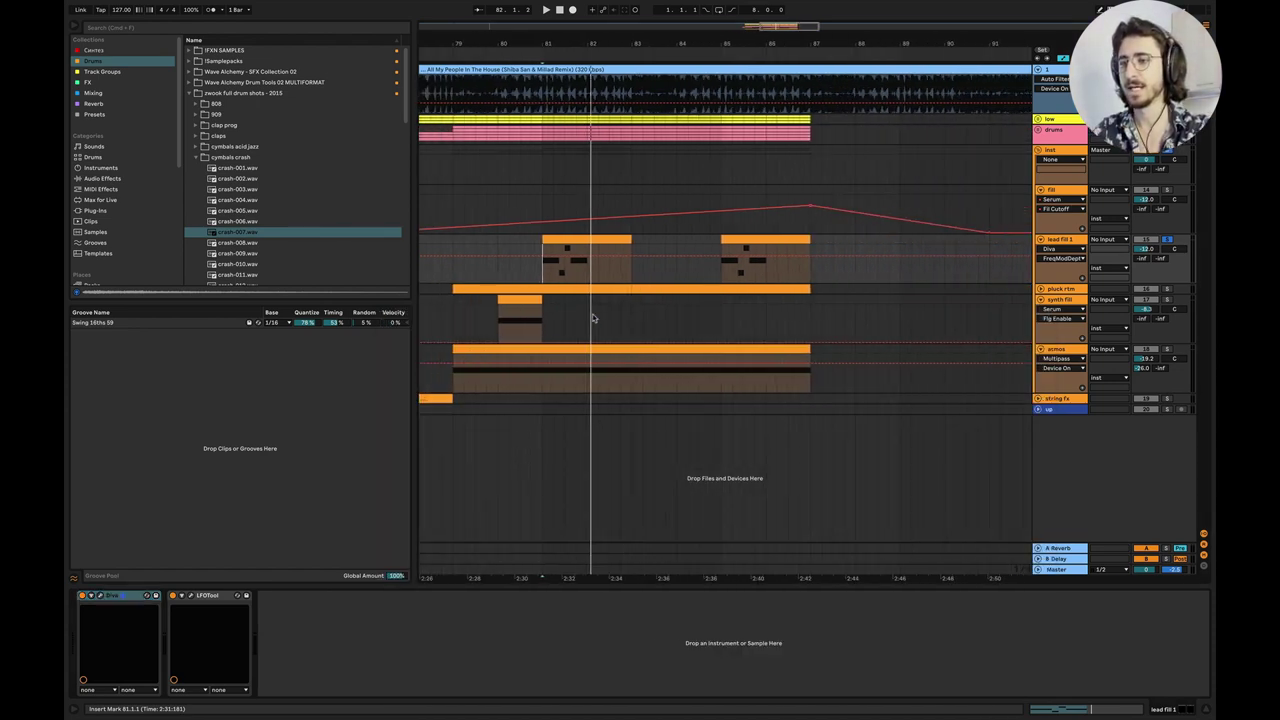
click(639, 240)
double_click(639, 240)
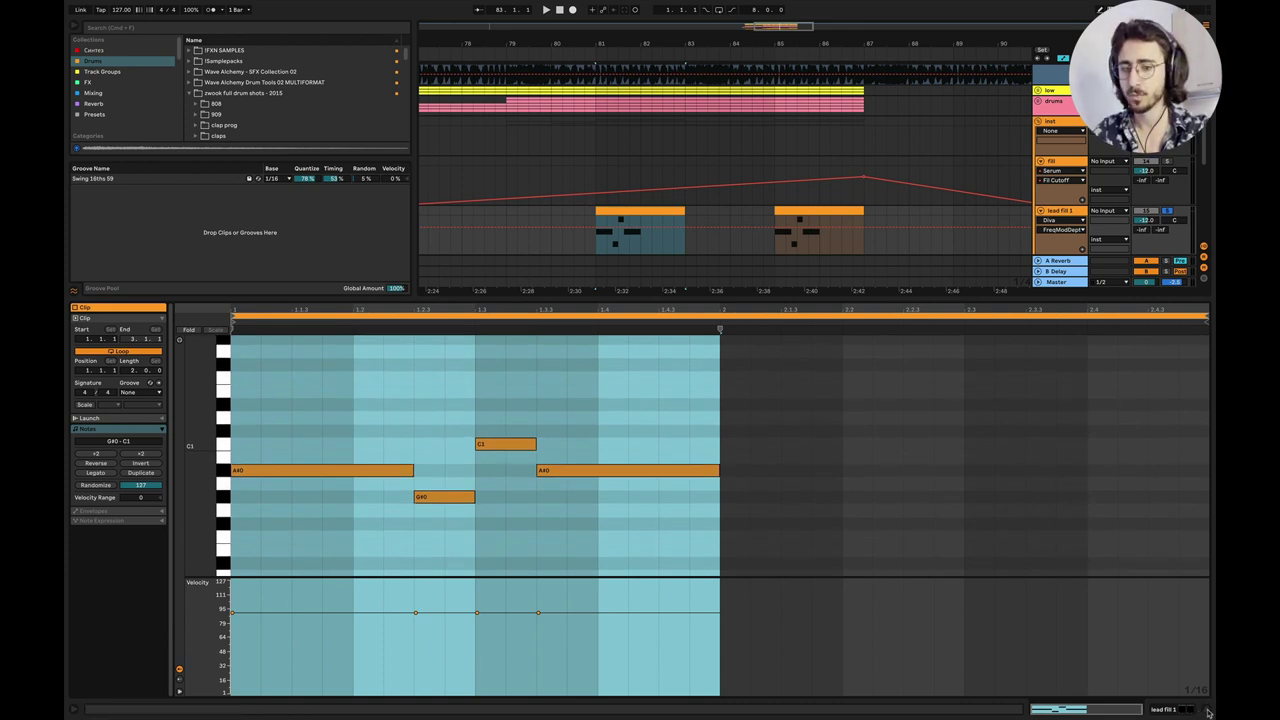
click(1207, 712)
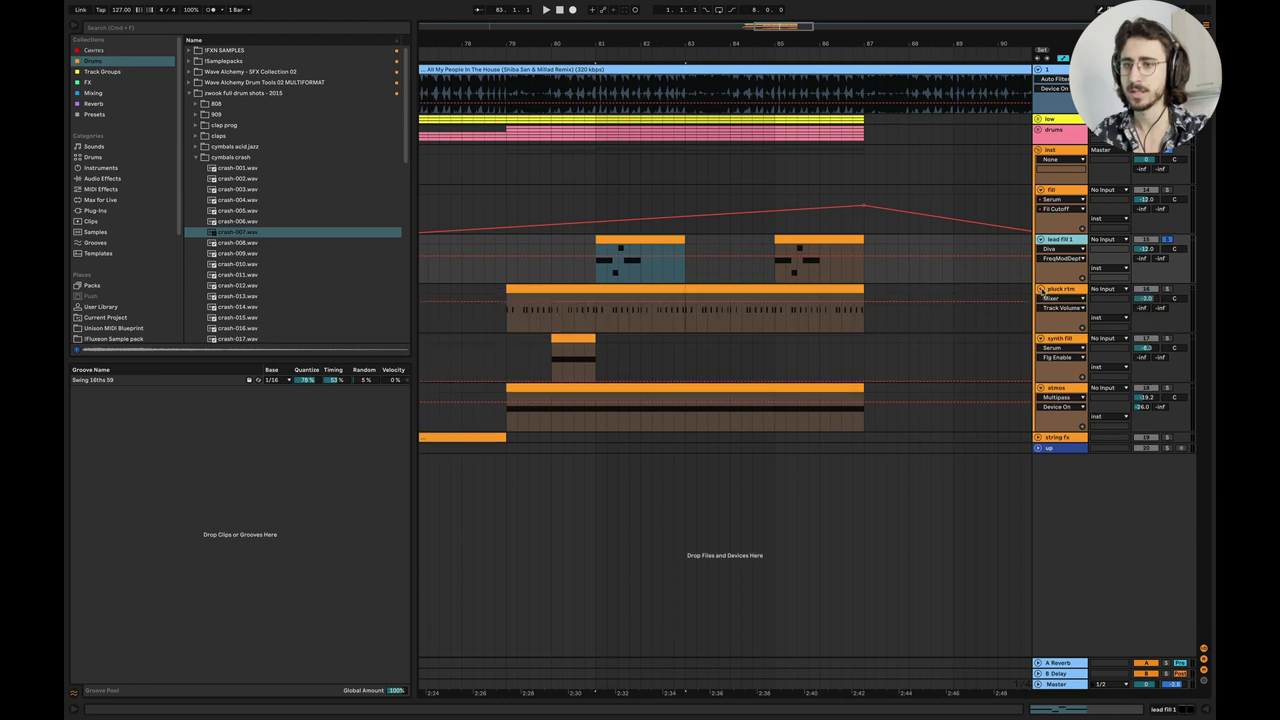
Play the pluck rtm part from bar 79 and place the insert marker just before bar 81.
click(506, 320)
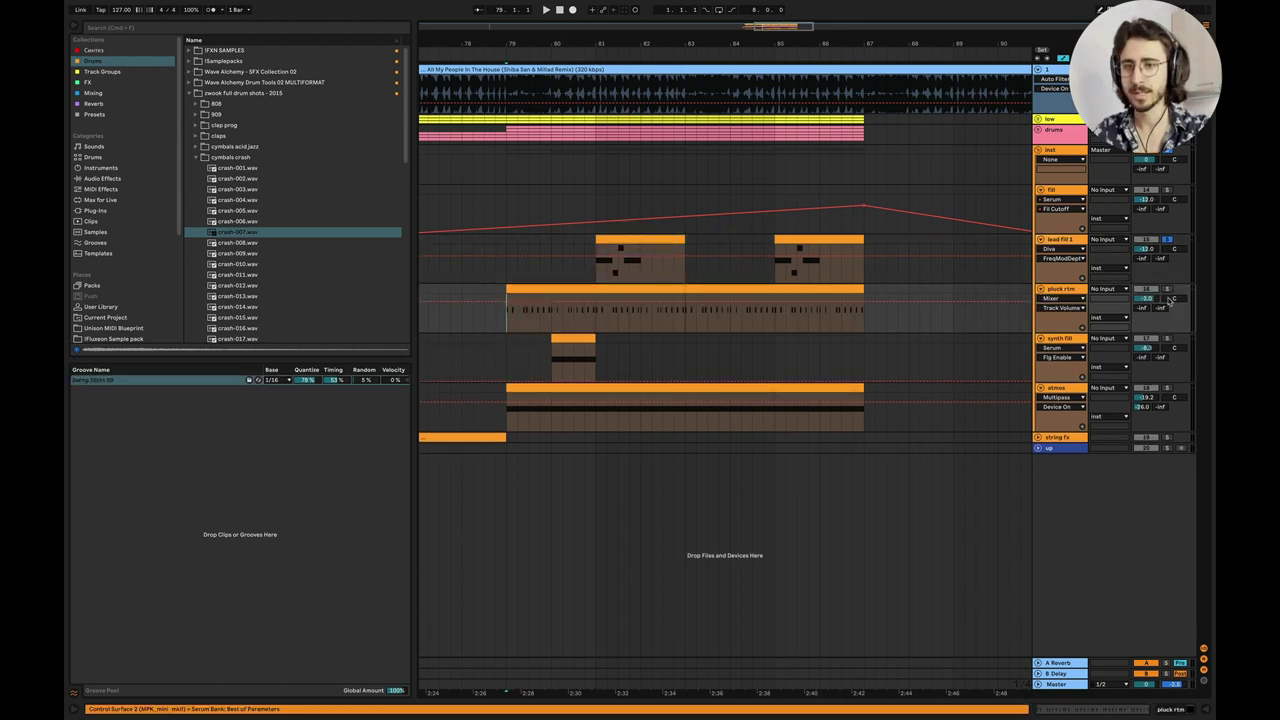
key(space)
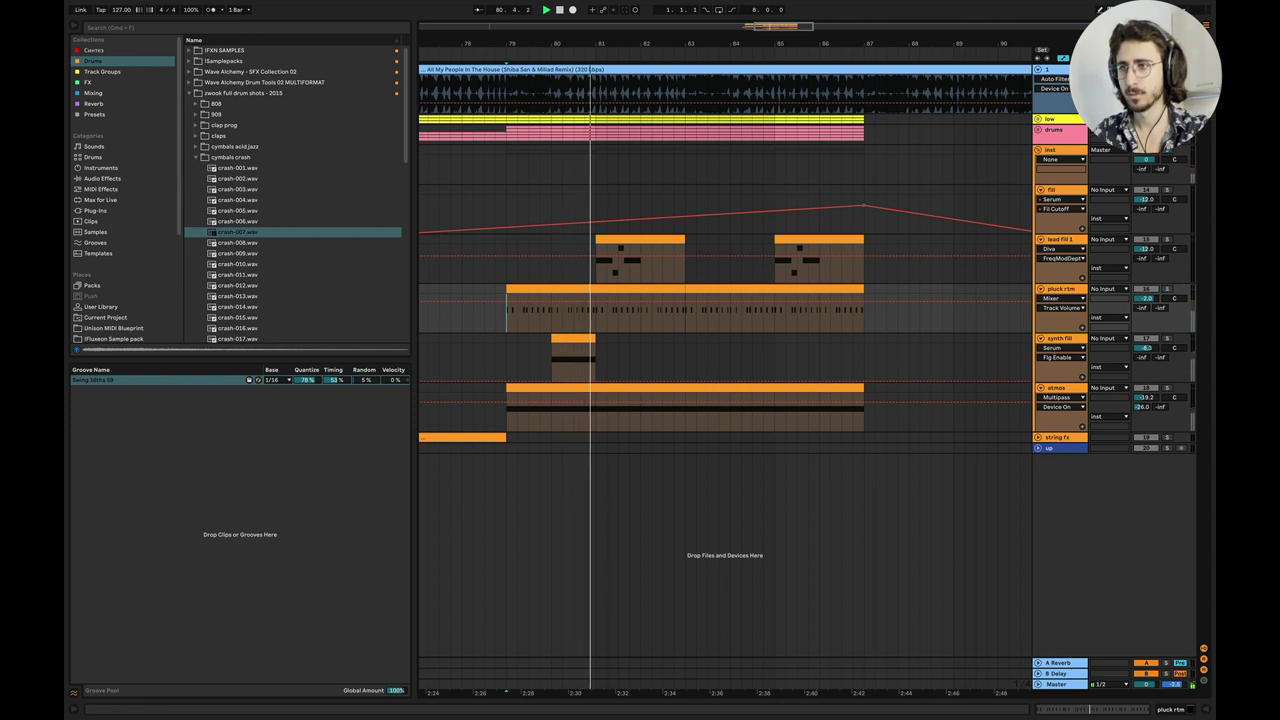
scroll(596, 323, up, 3)
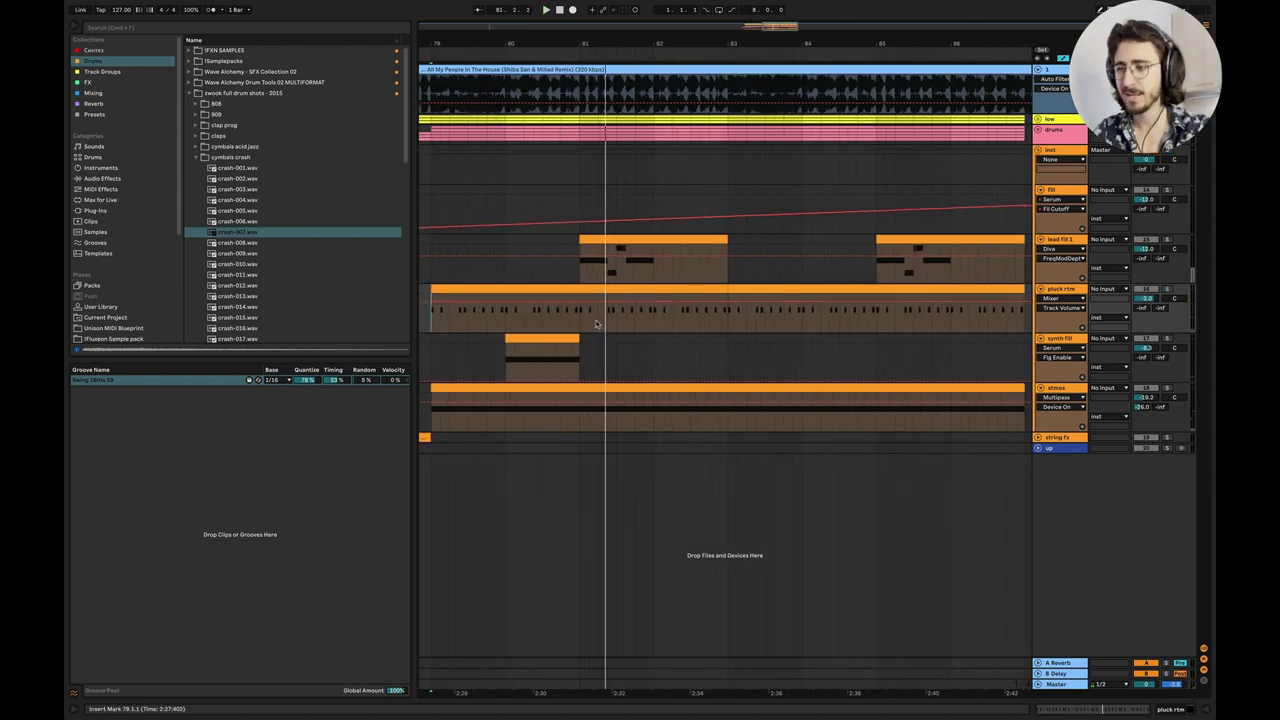
click(571, 318)
key(space)
Play the pluck rtm part together with the other instruments, and solo it during playback for comparison.
click(1167, 288)
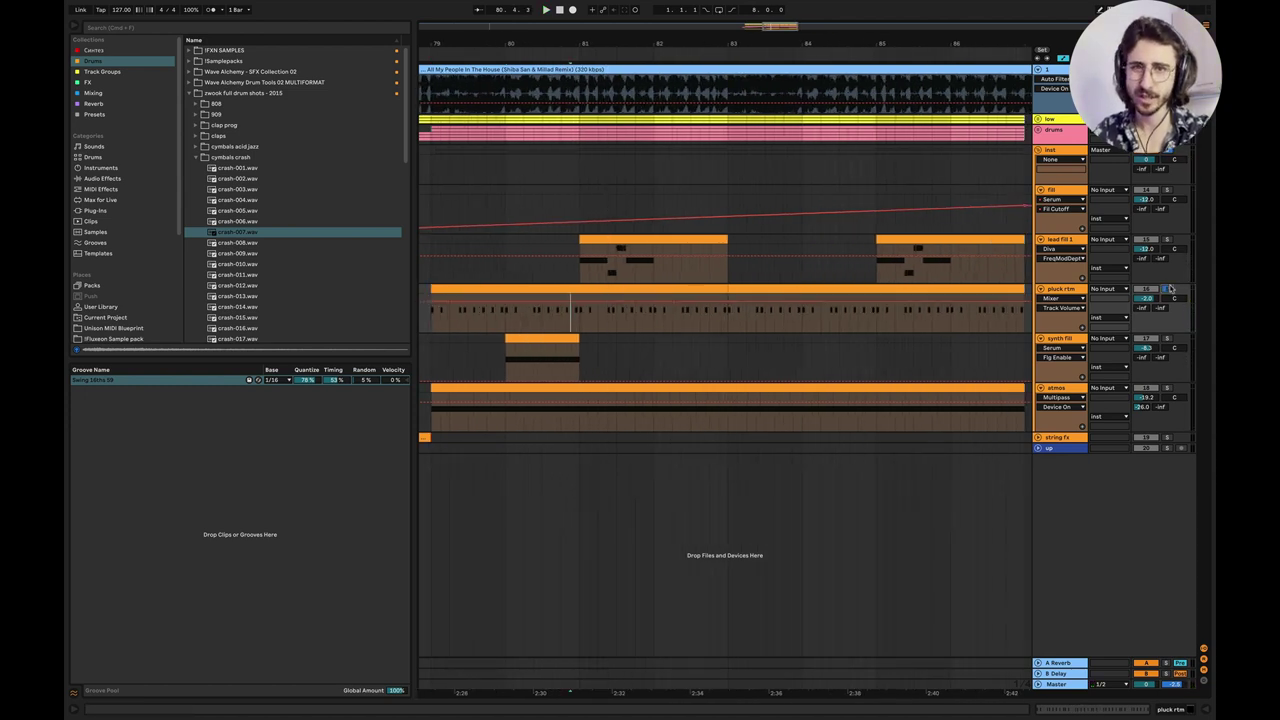
click(1167, 288)
key(space)
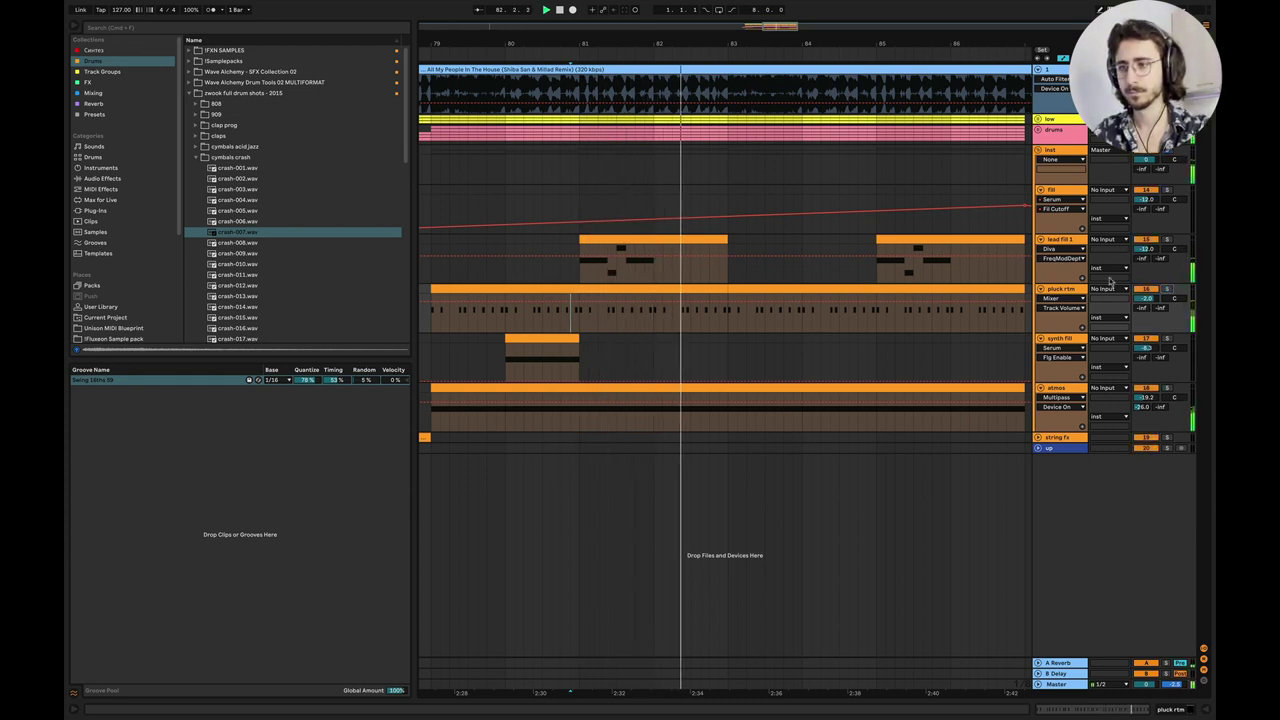
click(1167, 288)
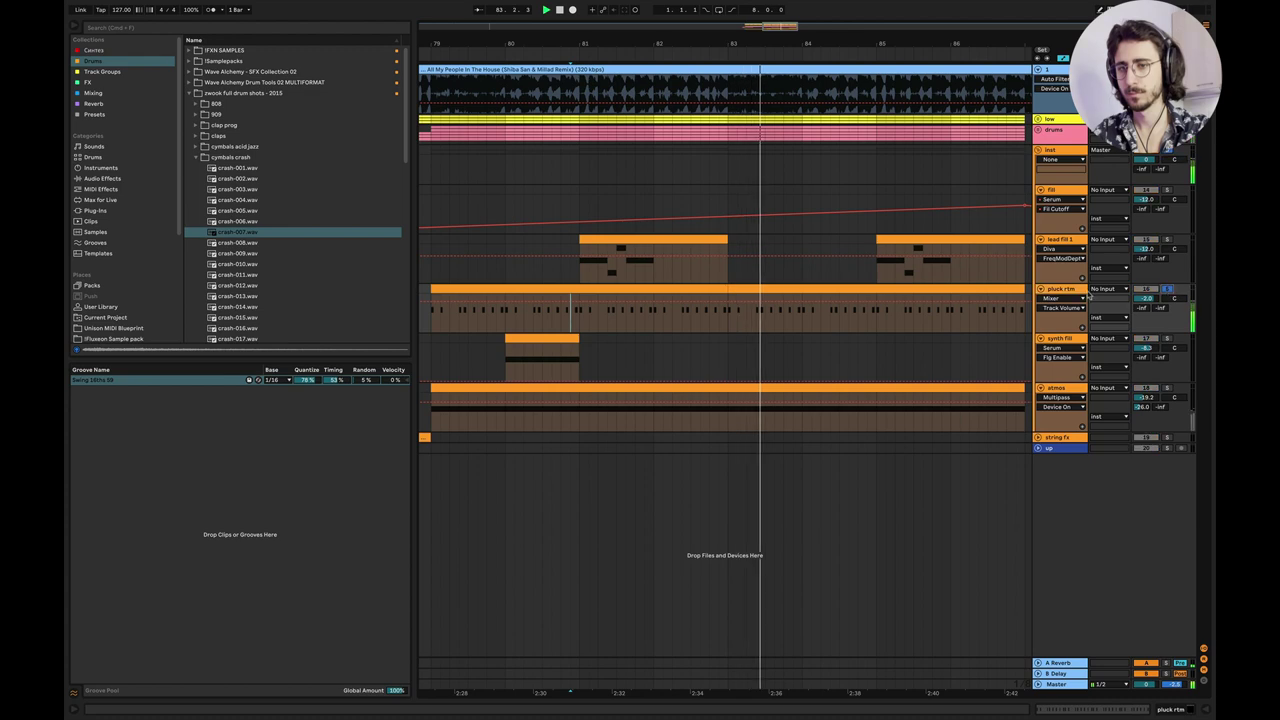
key(space)
Open the pluck rtm clip to examine its rhythmic note pattern, and close the clip view.
double_click(1062, 289)
double_click(580, 300)
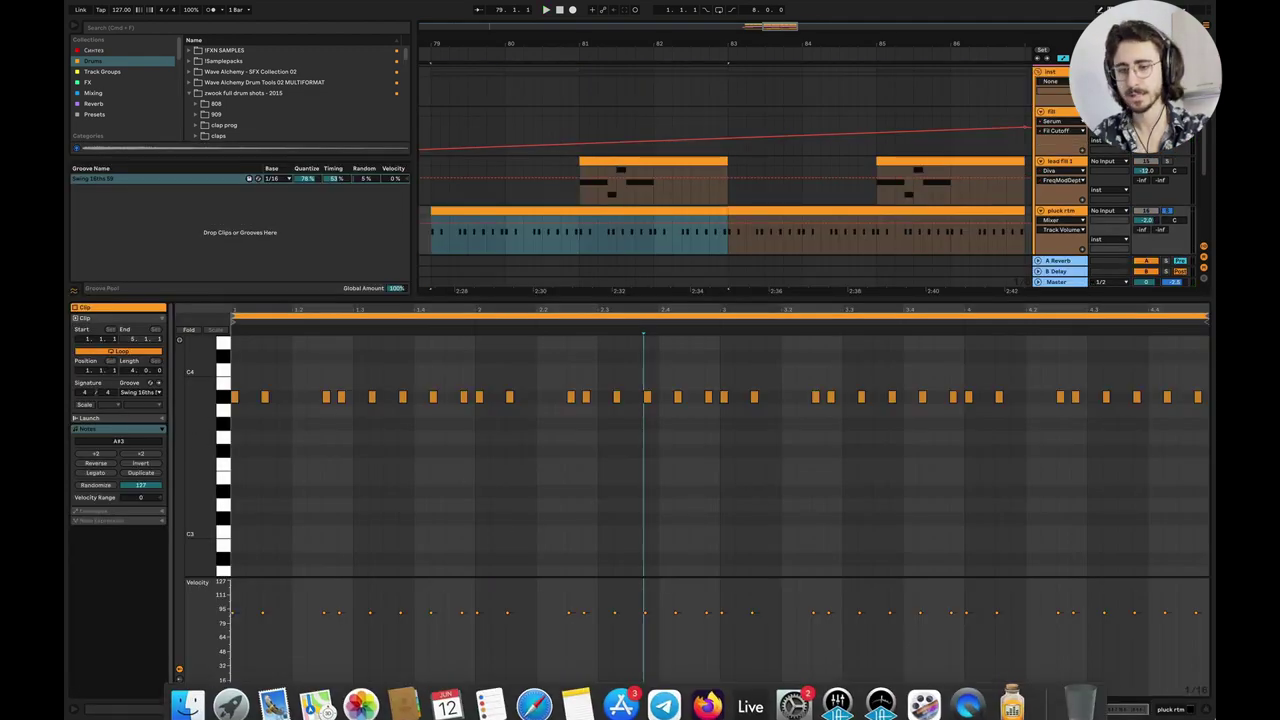
click(1207, 709)
Open the Serum instrument on the pluck rtm track and move its window clear of the browser.
click(1057, 277)
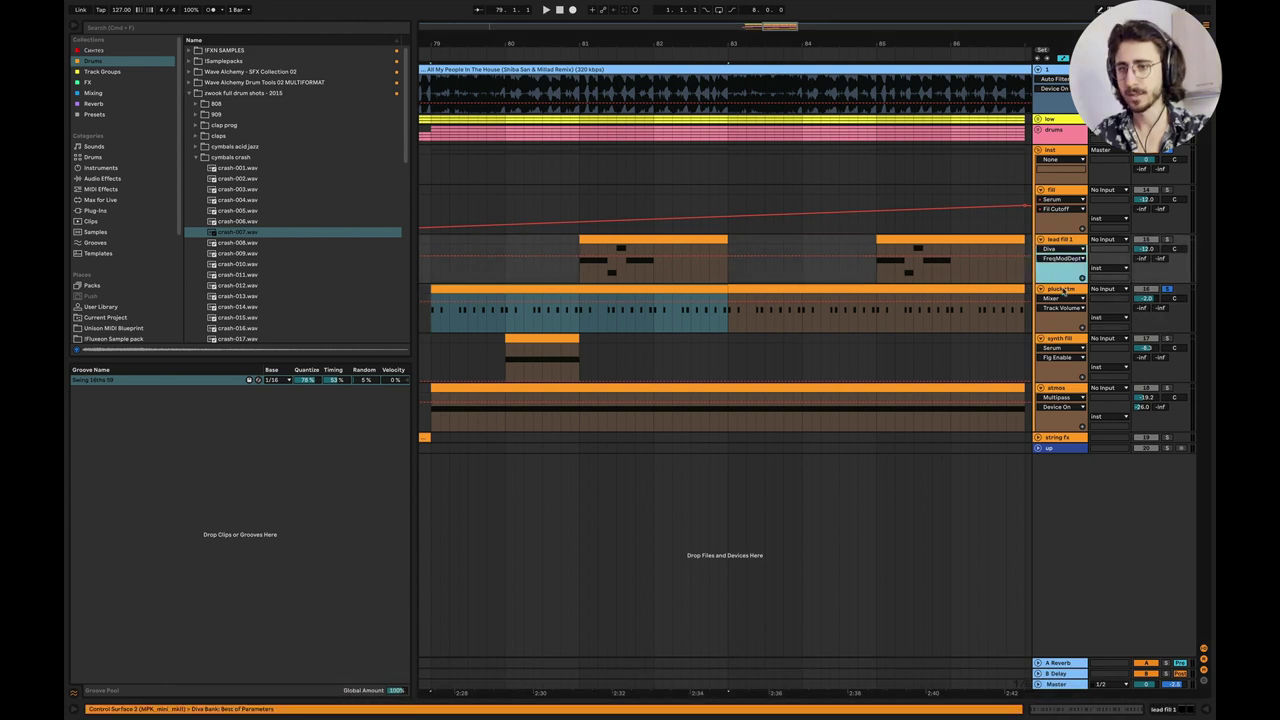
double_click(1062, 290)
click(102, 596)
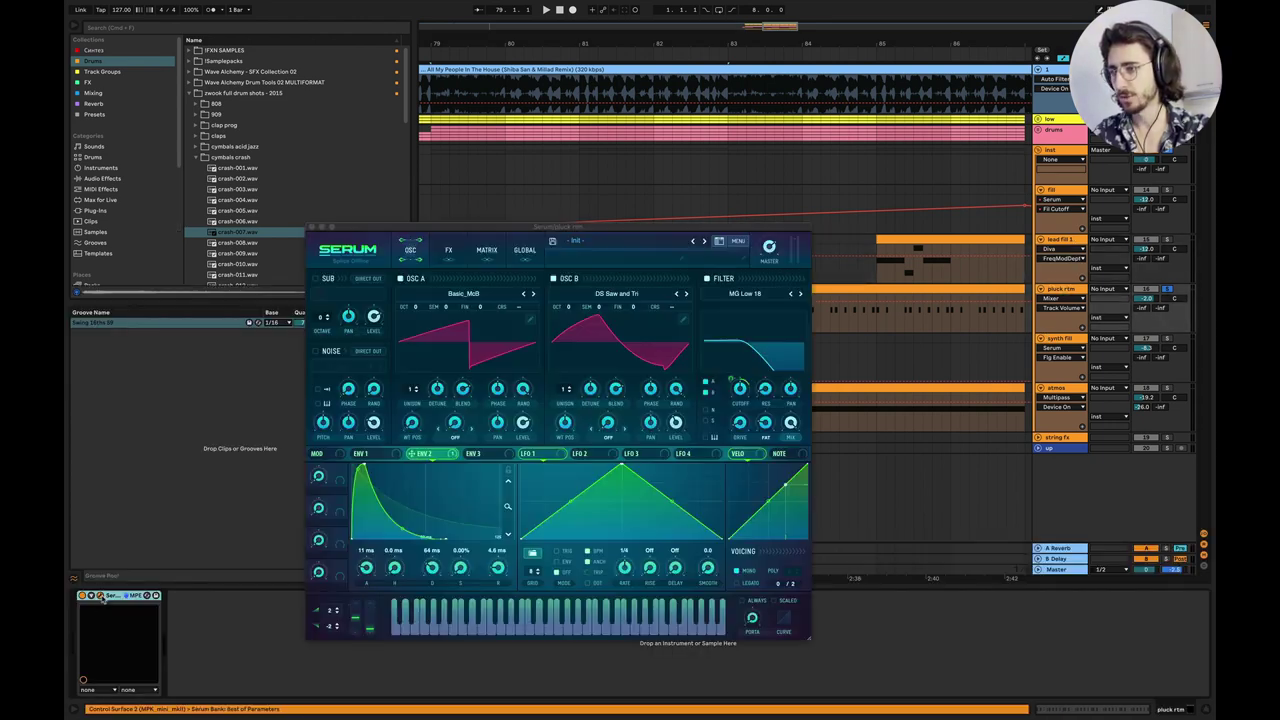
drag(466, 230, 621, 231)
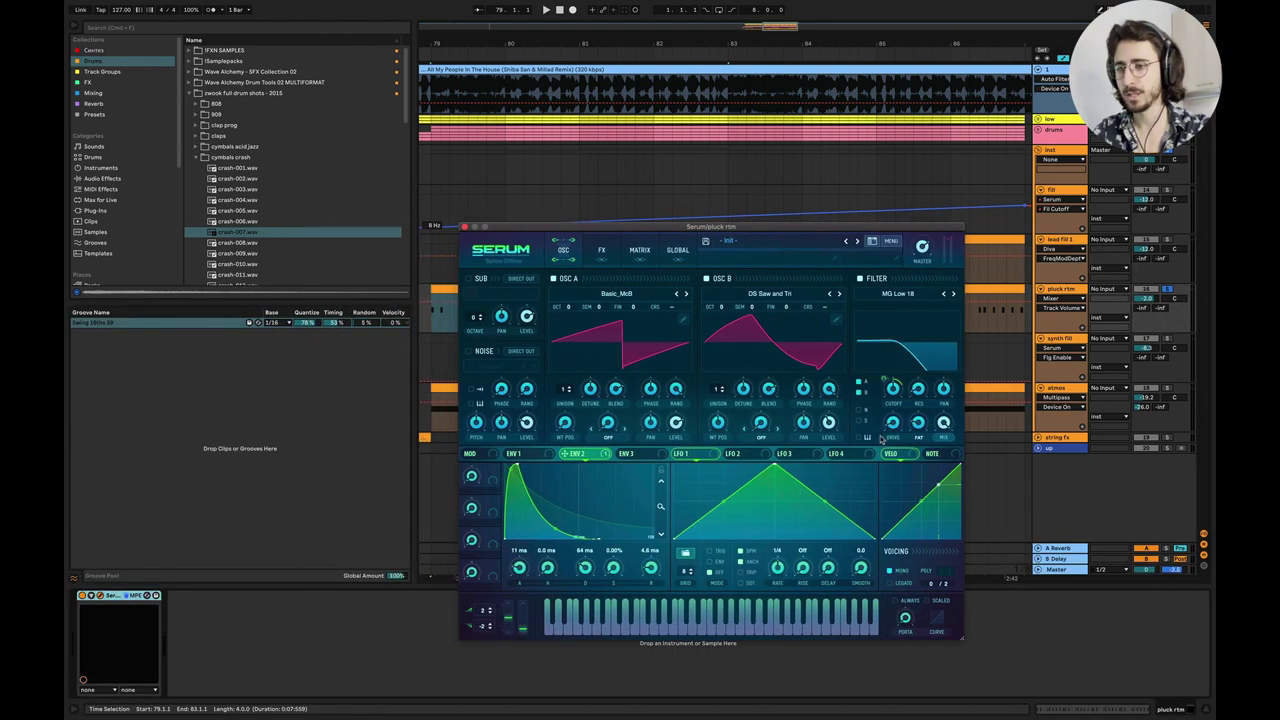
Check oscillator B's level in the pluck rtm patch and switch off the MG Low 18 filter.
click(829, 422)
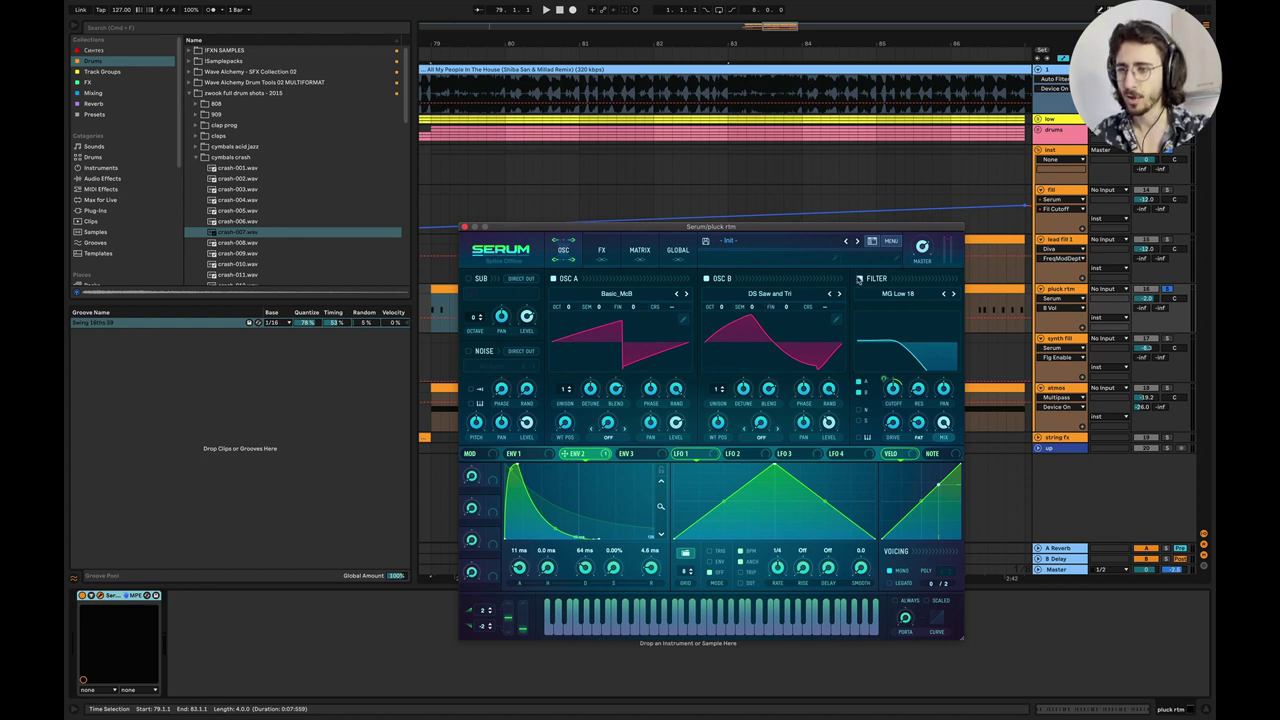
click(859, 279)
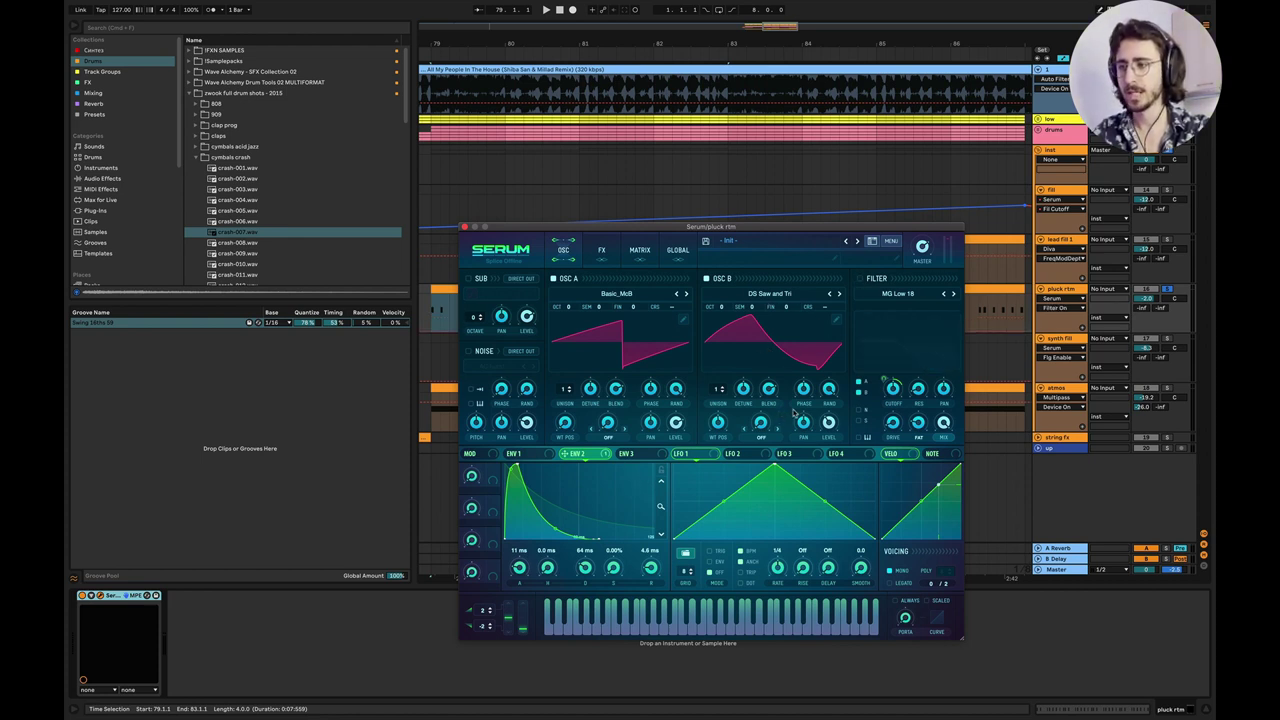
Play the pluck rtm part and examine the shapes of envelope 1 and envelope 2 in its Serum patch.
key(space)
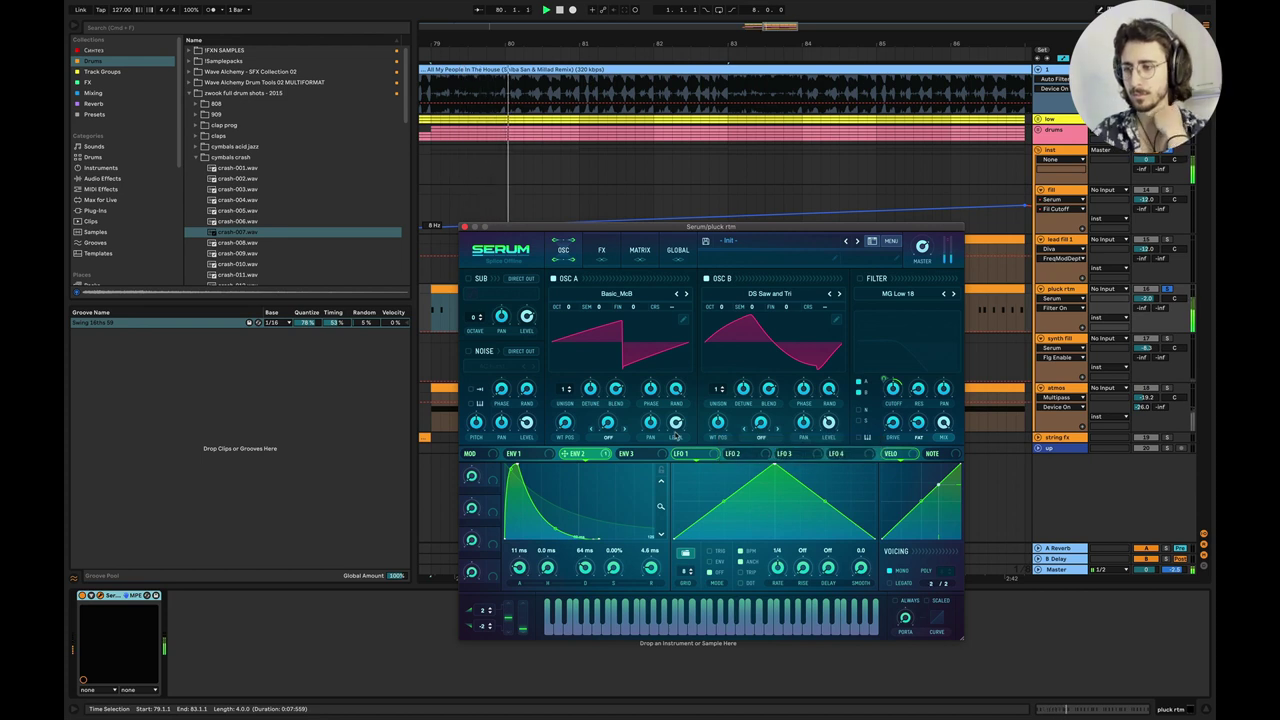
click(515, 453)
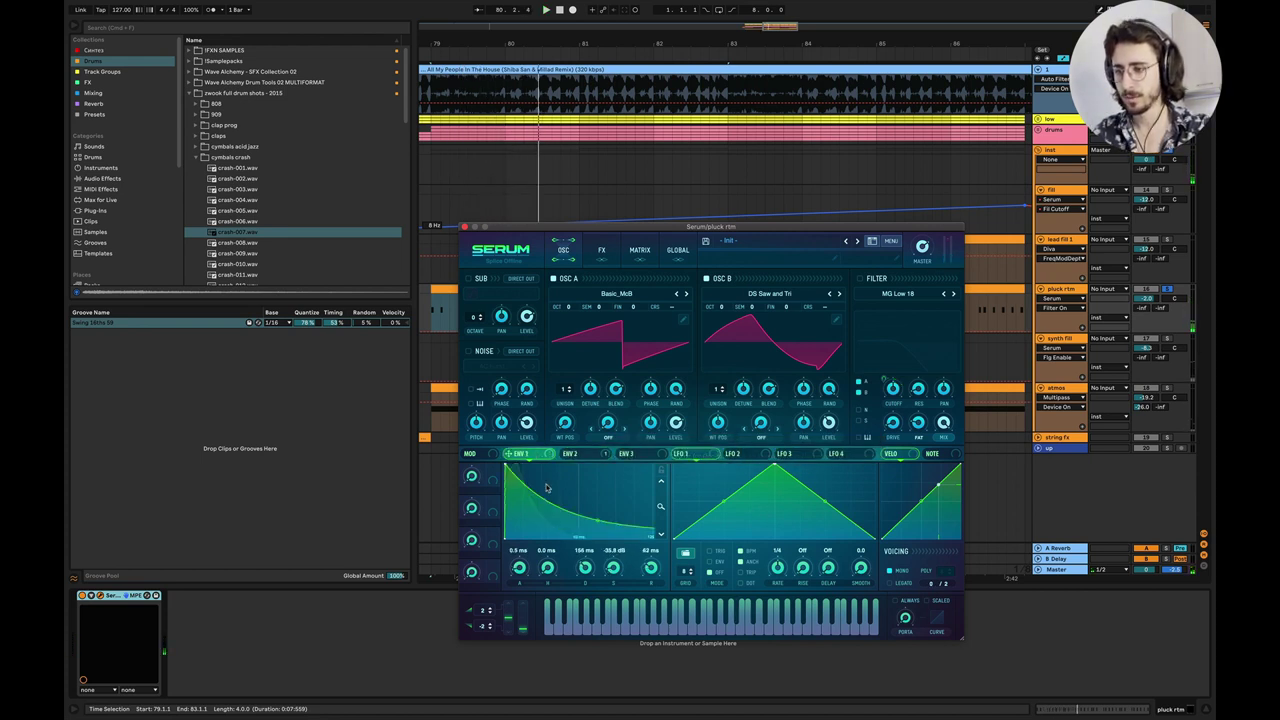
drag(662, 507, 669, 576)
click(578, 453)
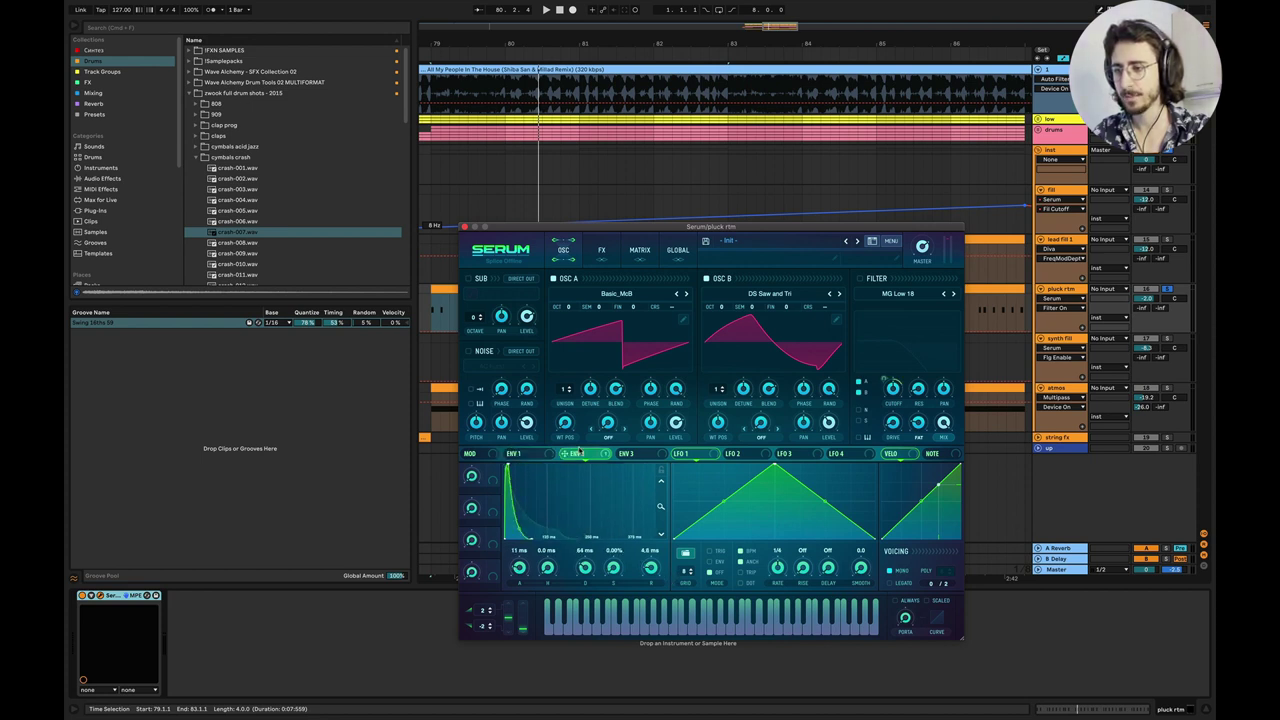
drag(662, 507, 665, 636)
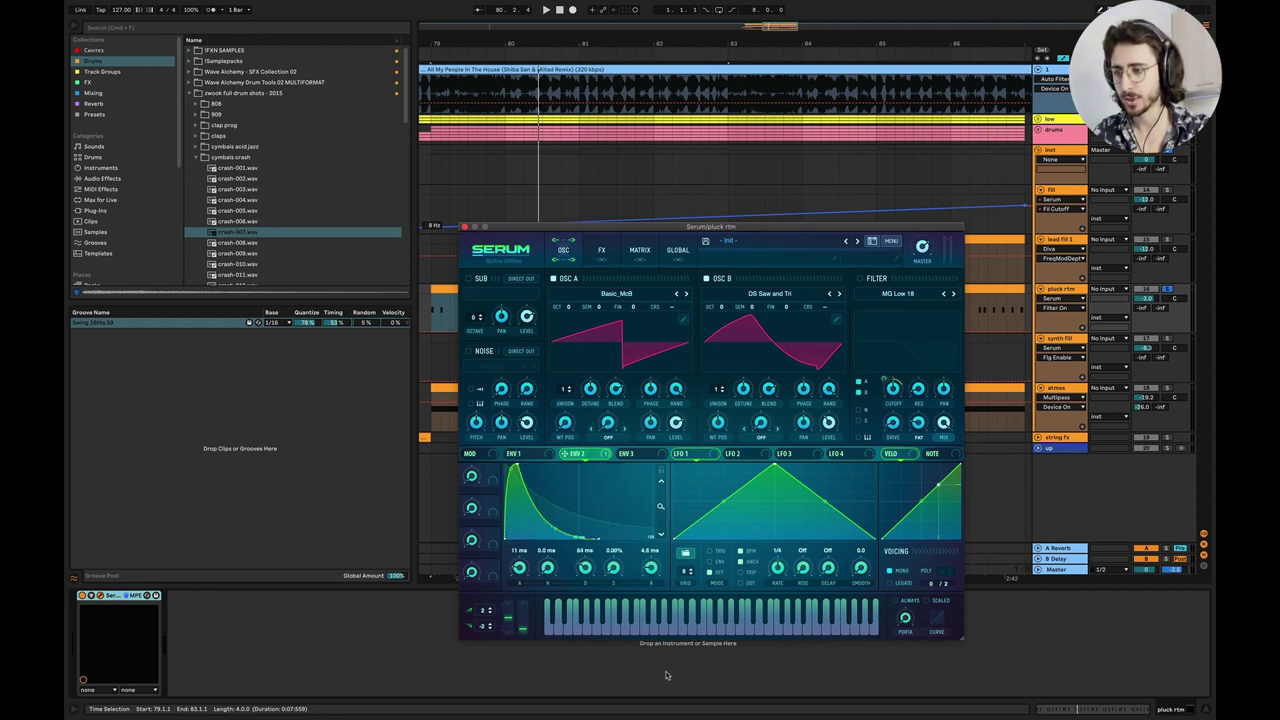
drag(661, 506, 670, 661)
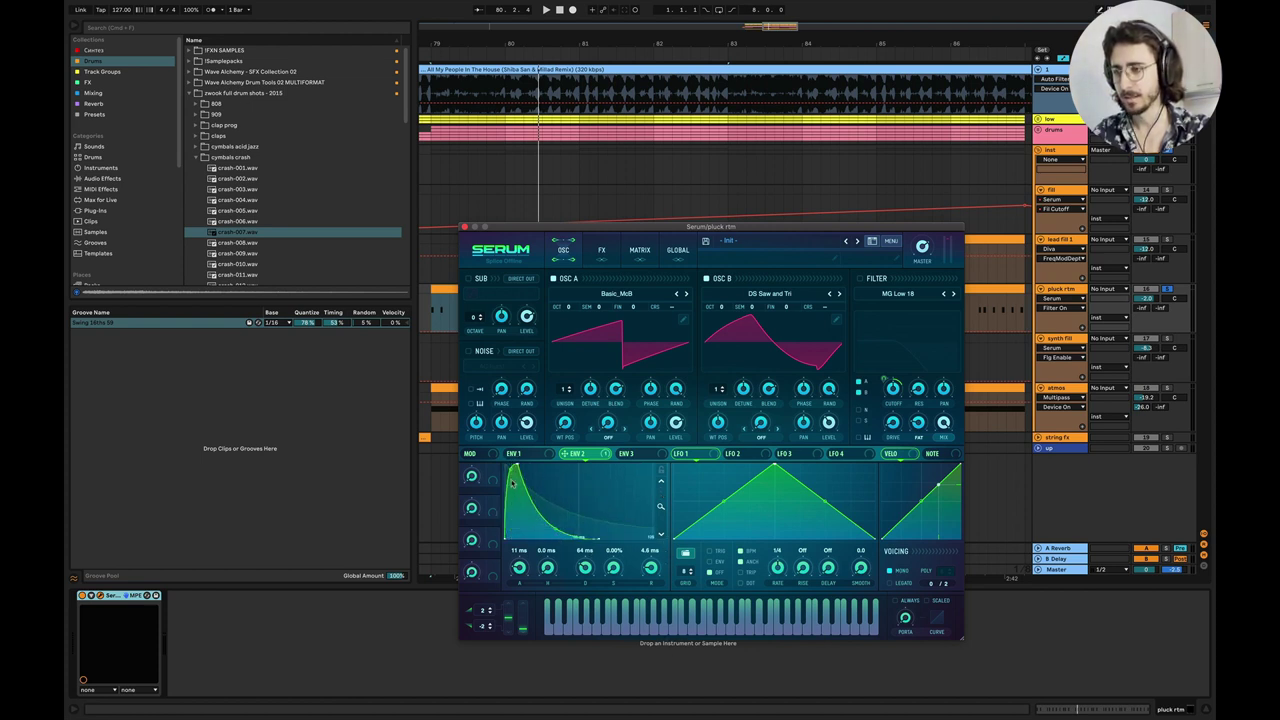
mouse_move(511, 482)
mouse_down()
mouse_move(517, 471)
mouse_move(514, 503)
mouse_move(516, 474)
mouse_up()
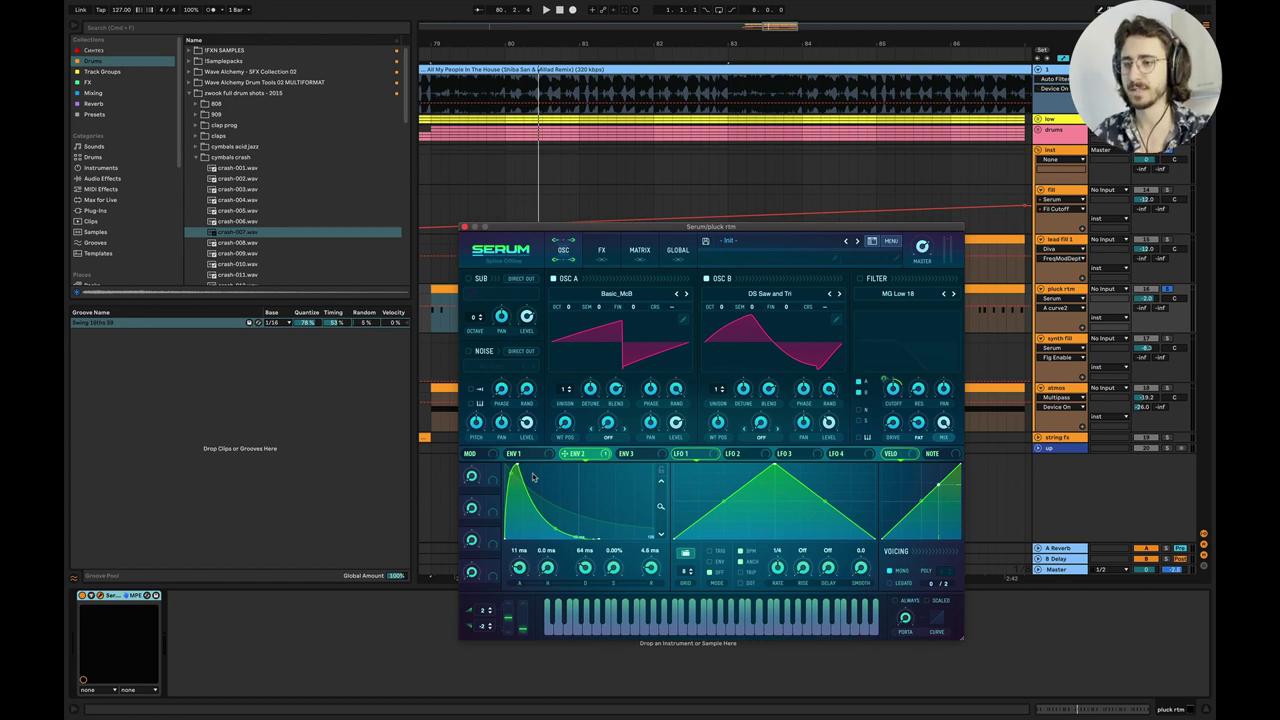
Stop playback and check the wavetable categories used by oscillators A and B in the pluck patch.
key(space)
click(626, 301)
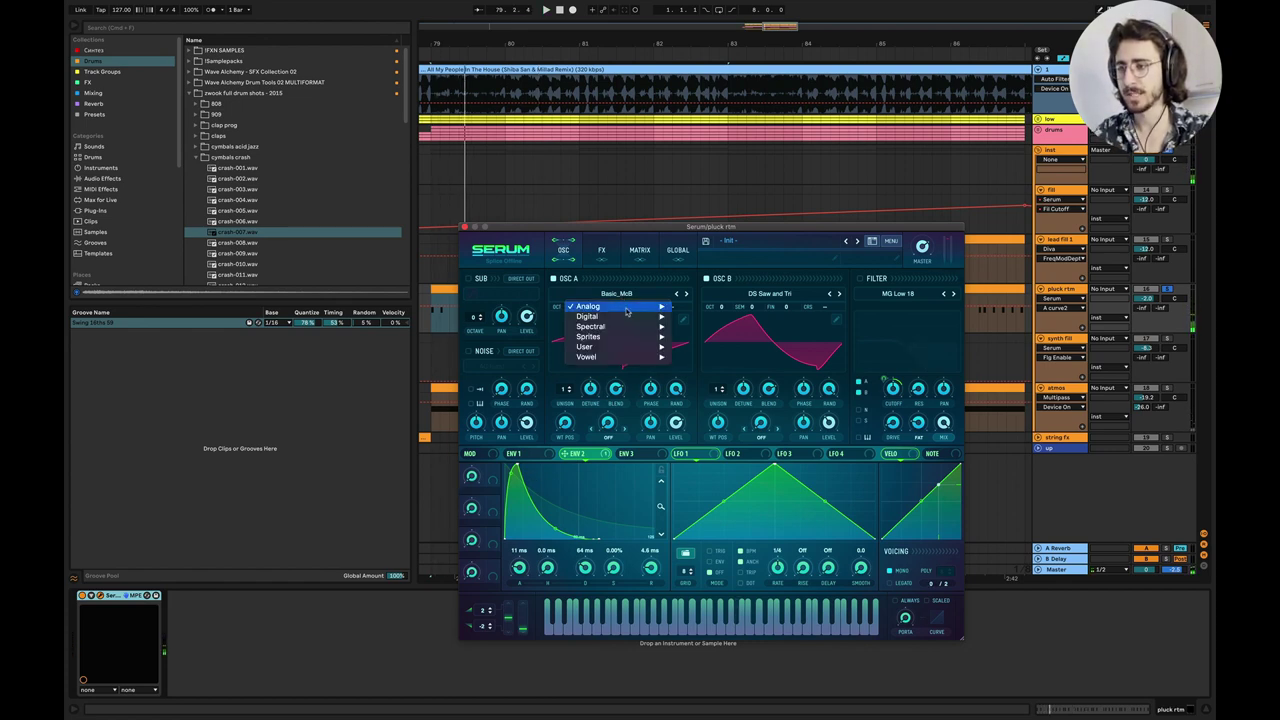
click(794, 256)
click(765, 297)
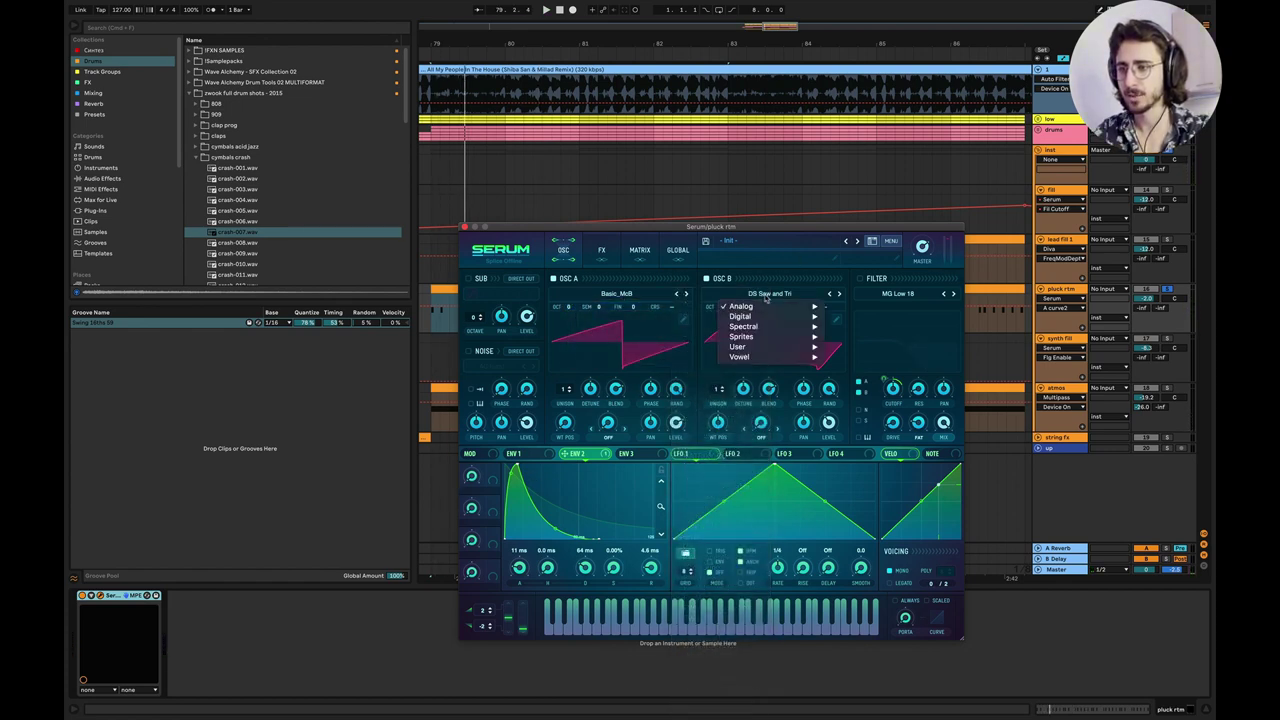
mouse_move(771, 307)
click(712, 296)
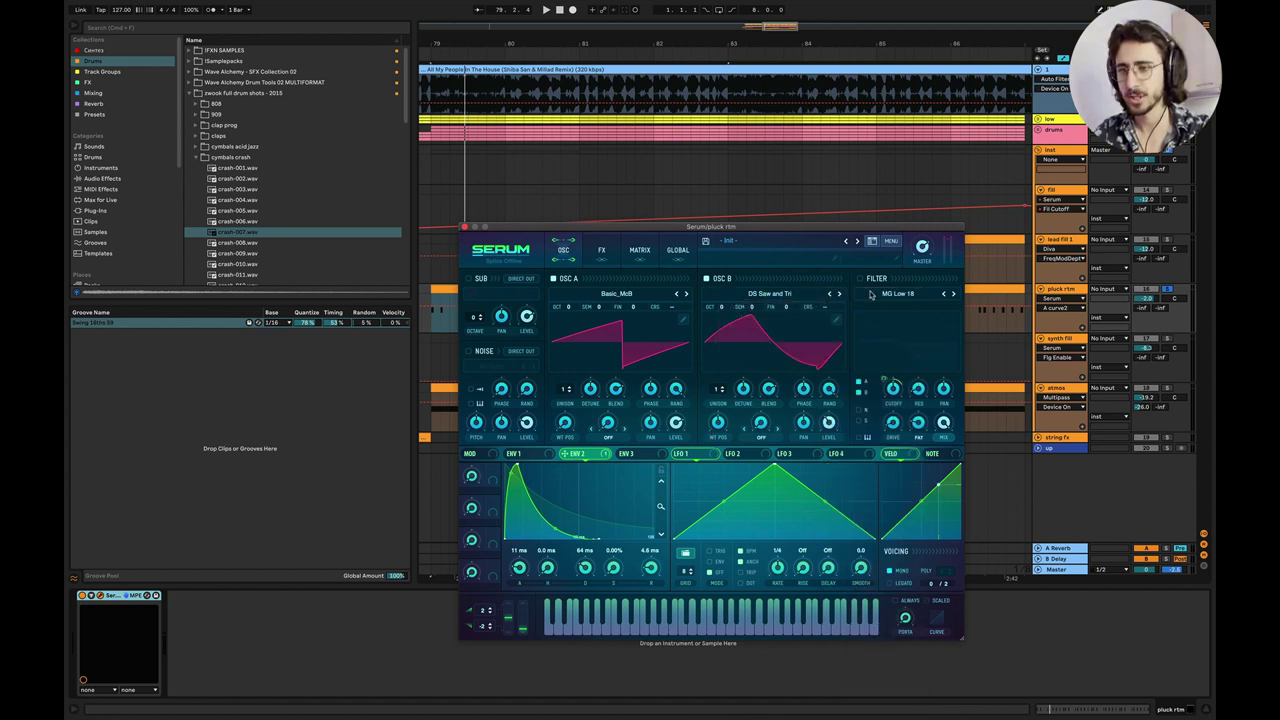
Switch the MG Low 18 filter back on and replay the pluck while checking envelope 2's attack.
key(space)
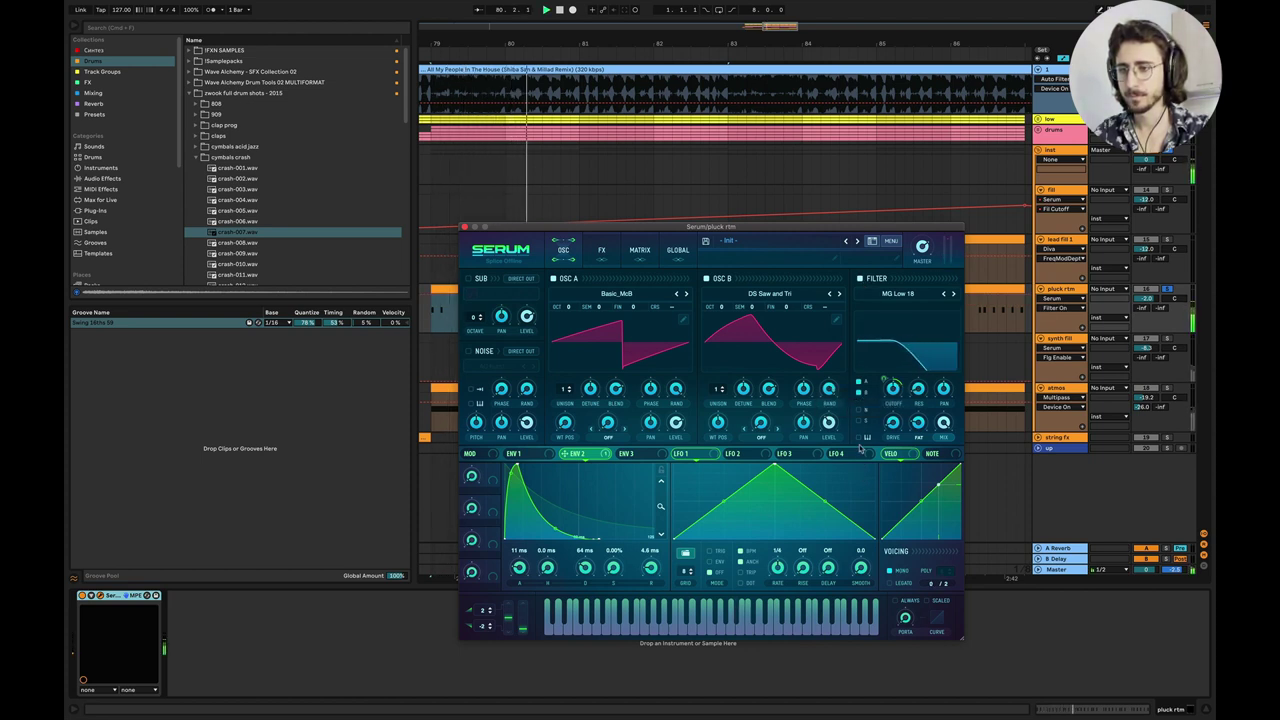
key(space)
key(space)
key(space)
key(space)
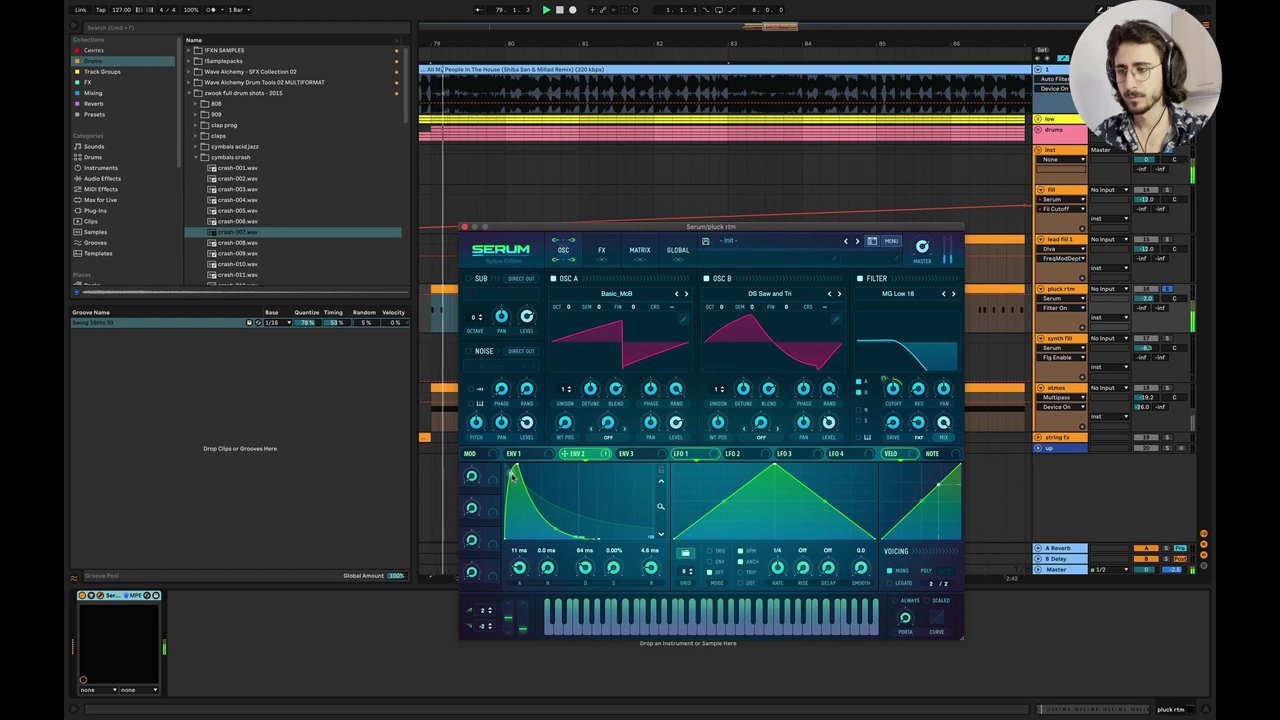
drag(513, 476, 512, 497)
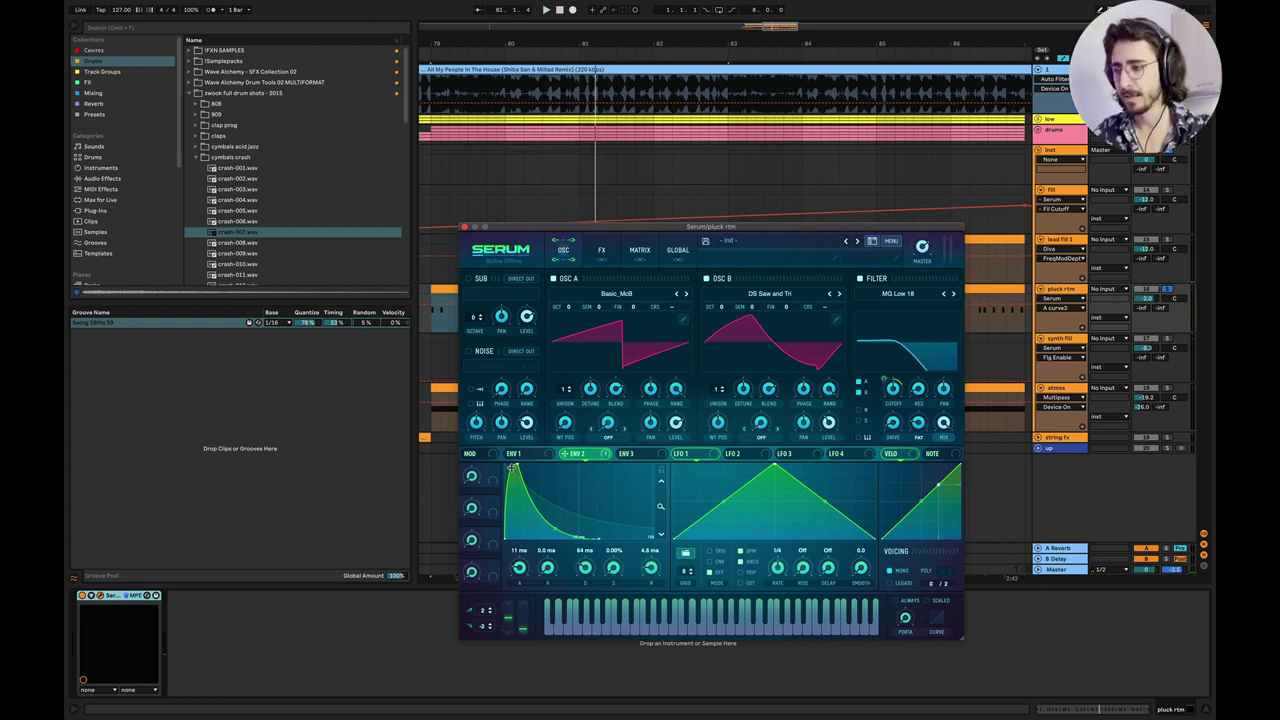
Bypass the pluck patch's equalizer, reverb and chorus, and compare the sound with the Tube distortion off and on.
click(601, 252)
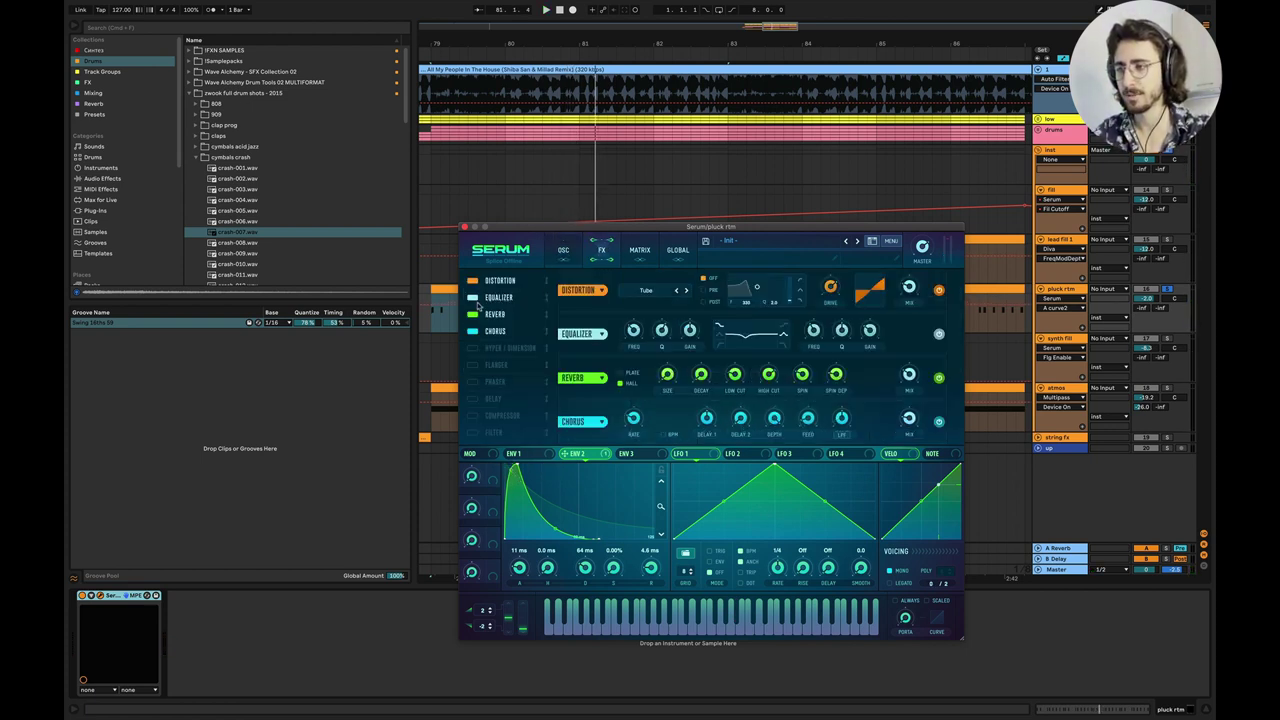
click(476, 298)
click(477, 315)
click(476, 329)
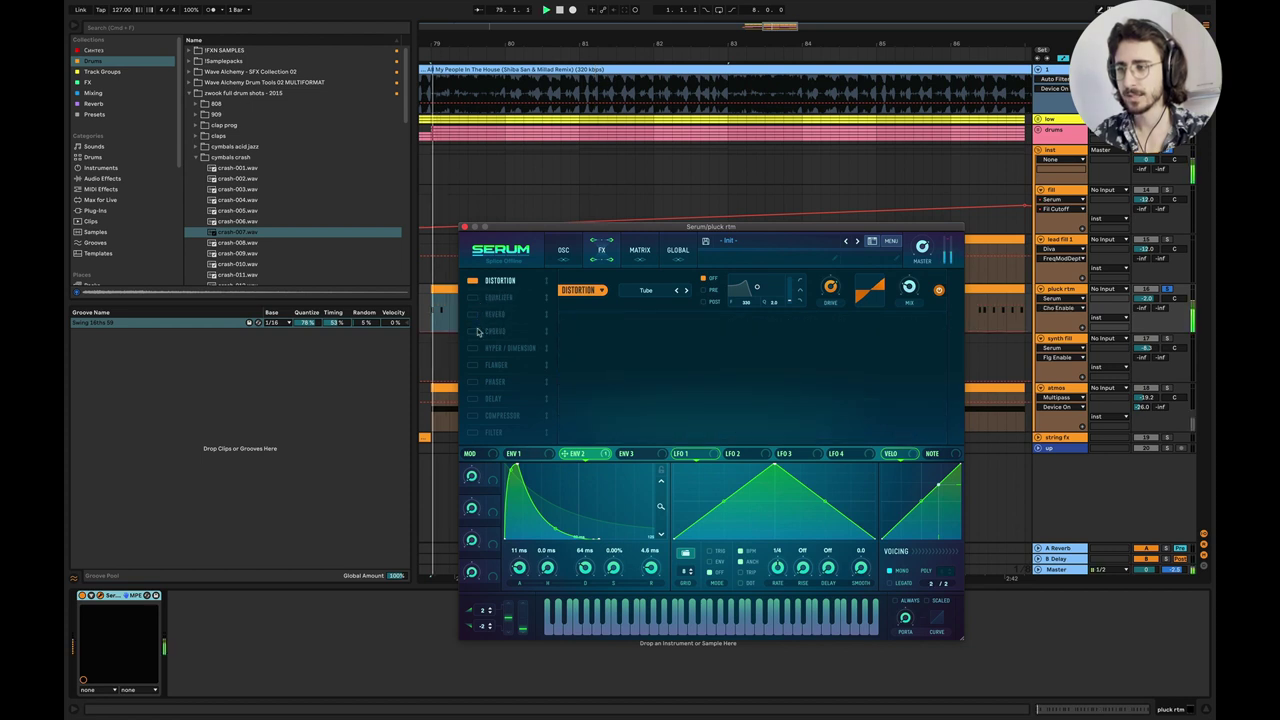
click(471, 282)
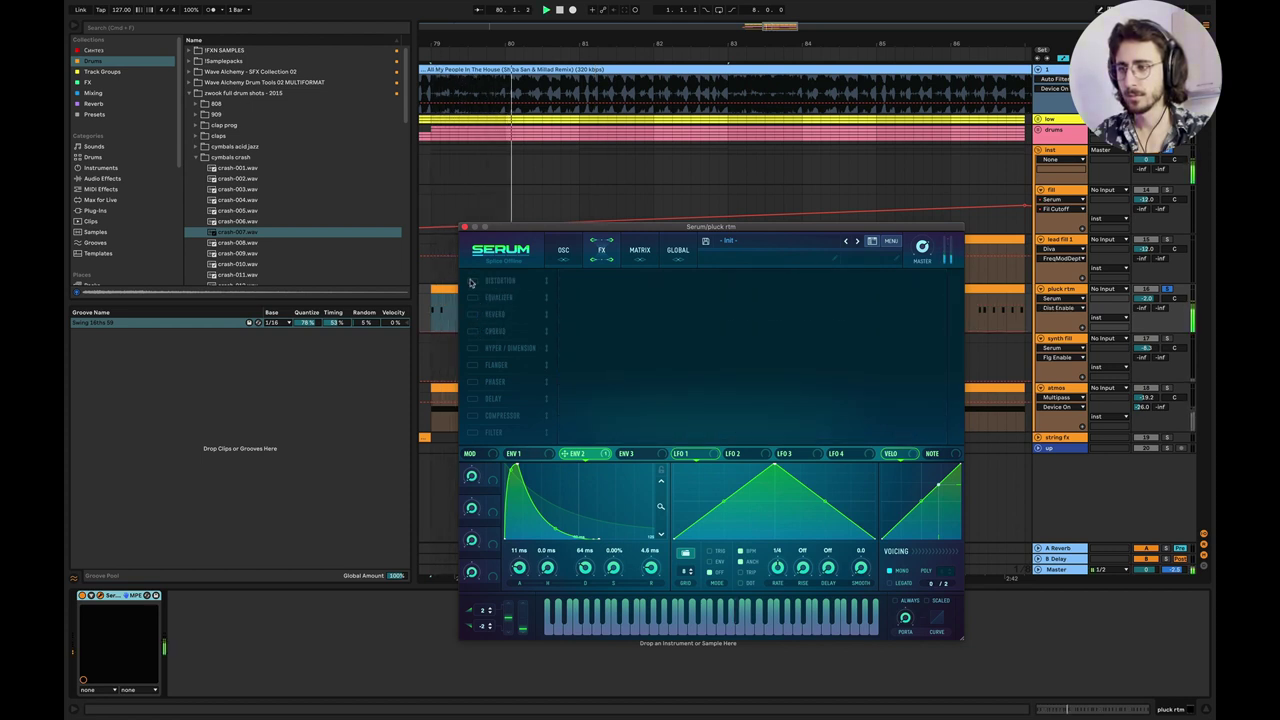
click(471, 282)
drag(820, 272, 829, 236)
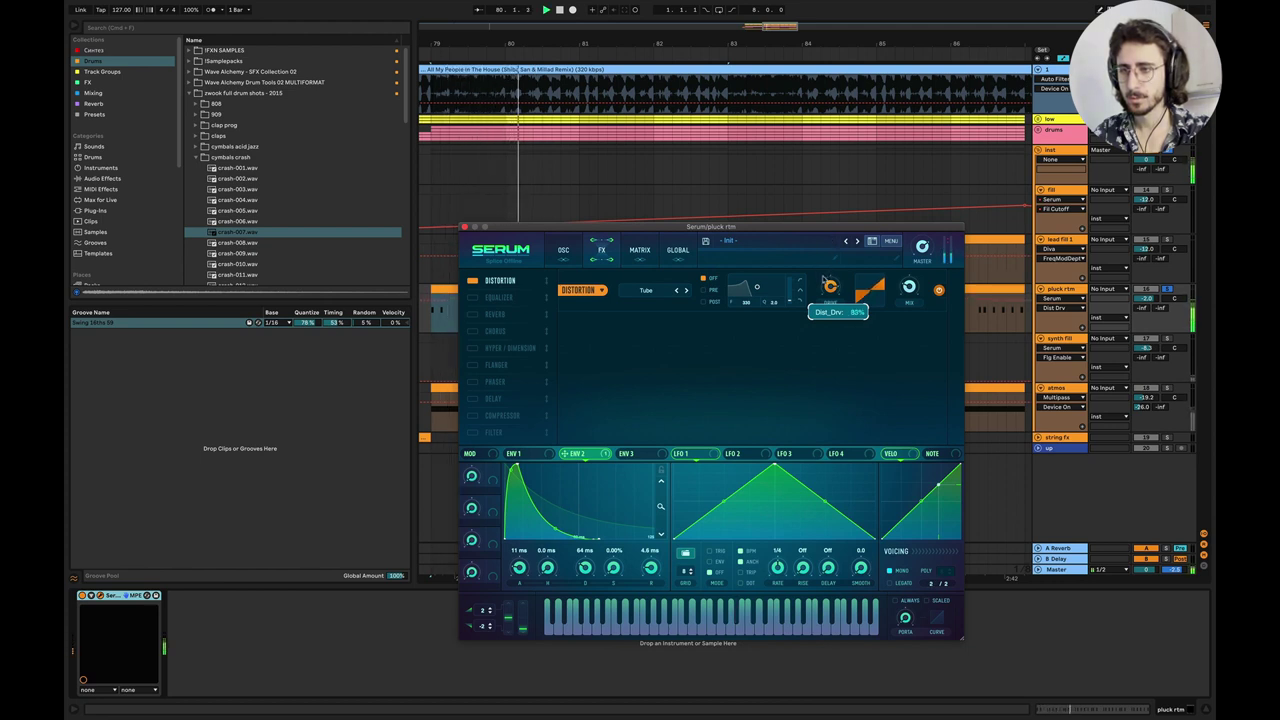
Re-enable the equalizer, reverb and chorus in the pluck patch during playback, and close the Serum window.
click(472, 298)
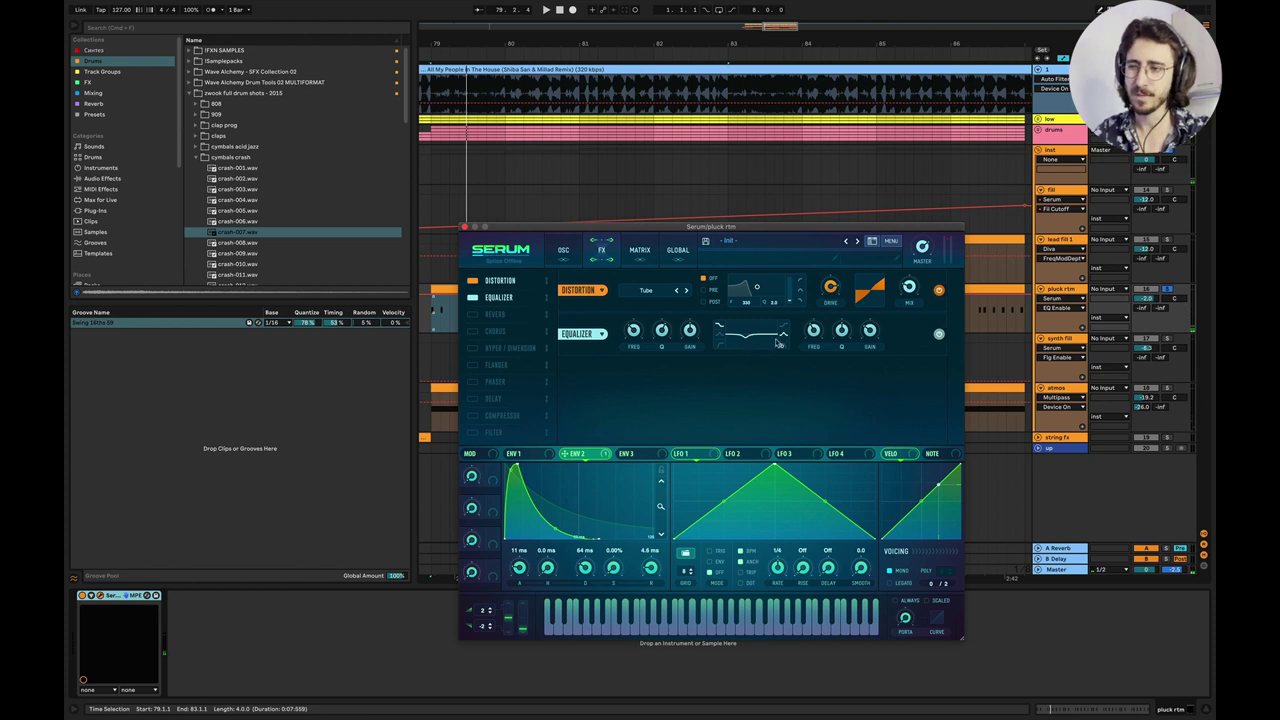
key(space)
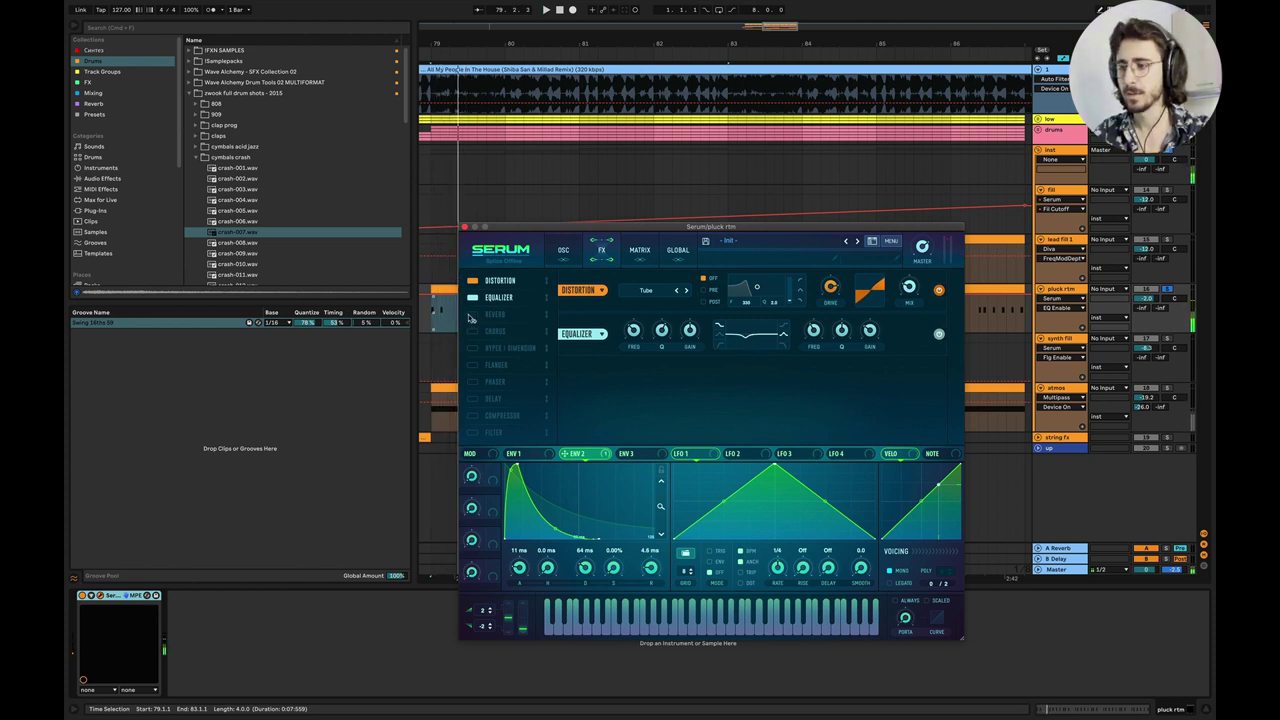
click(472, 314)
click(472, 331)
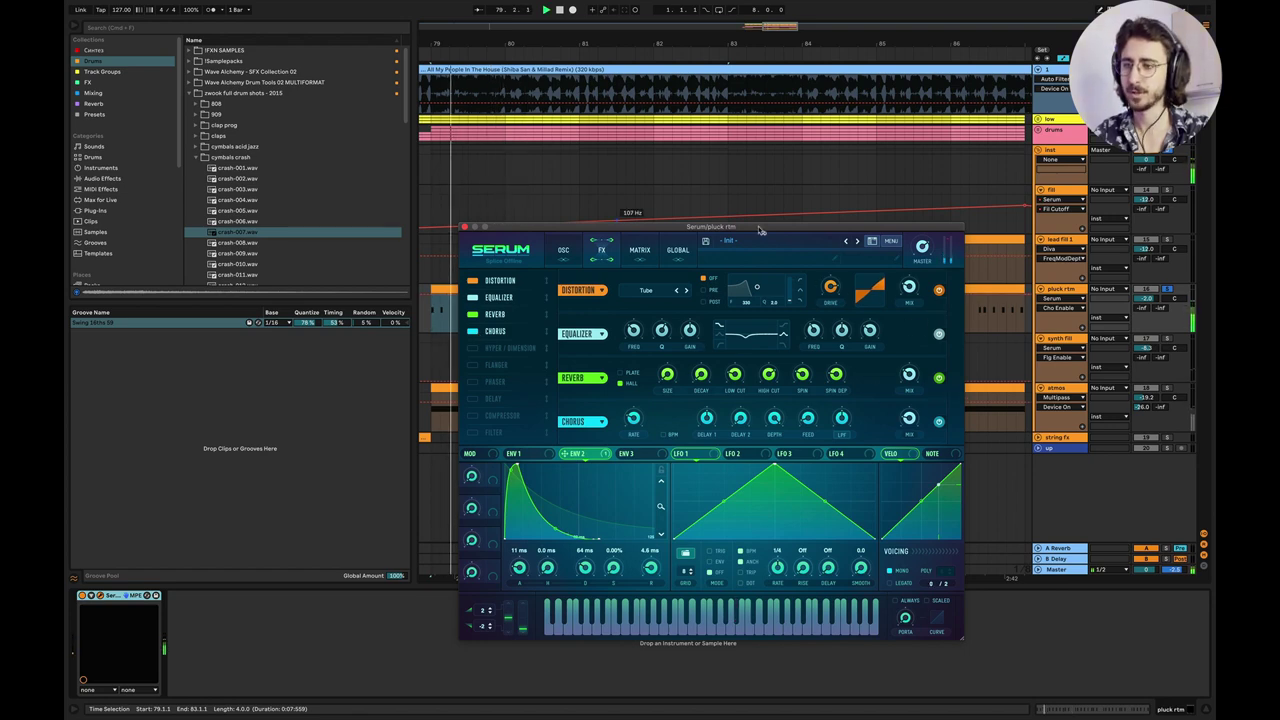
click(463, 227)
Fold the fill, lead fill 1, pluck rtm, synth fill and atmos tracks, and collapse the inst group.
scroll(618, 330, up, 5)
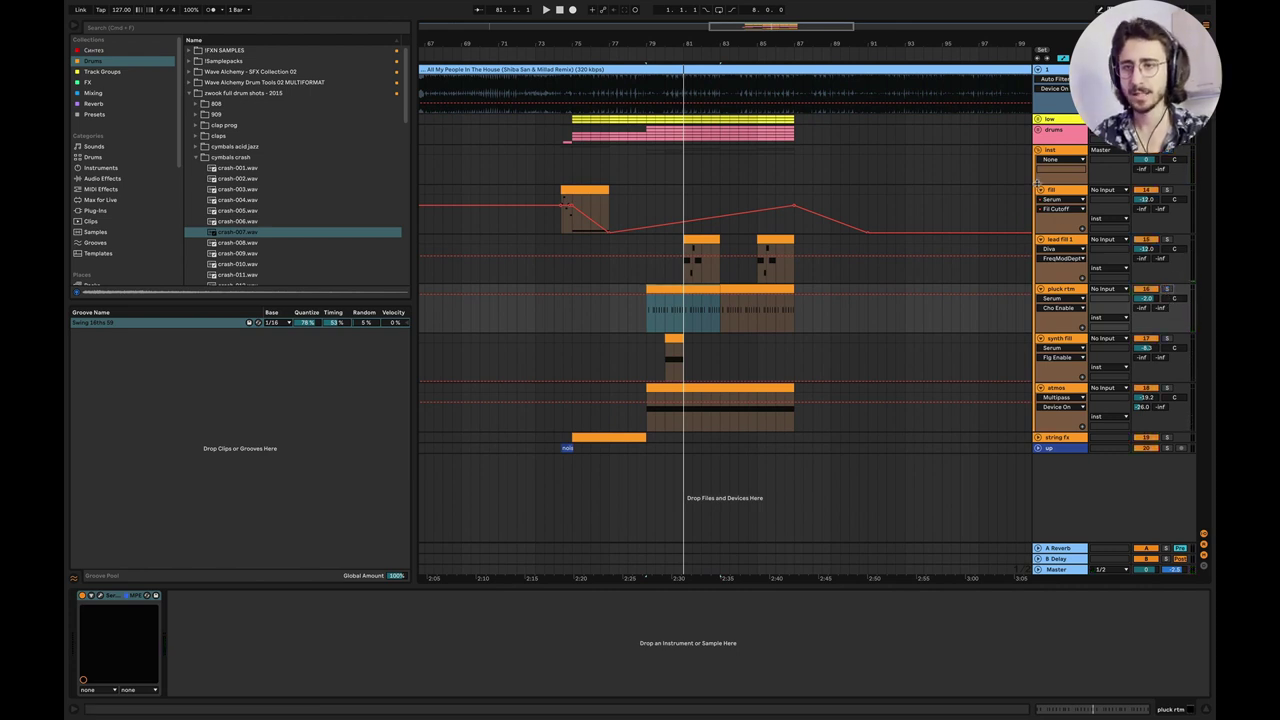
click(1040, 189)
click(1040, 200)
click(1040, 211)
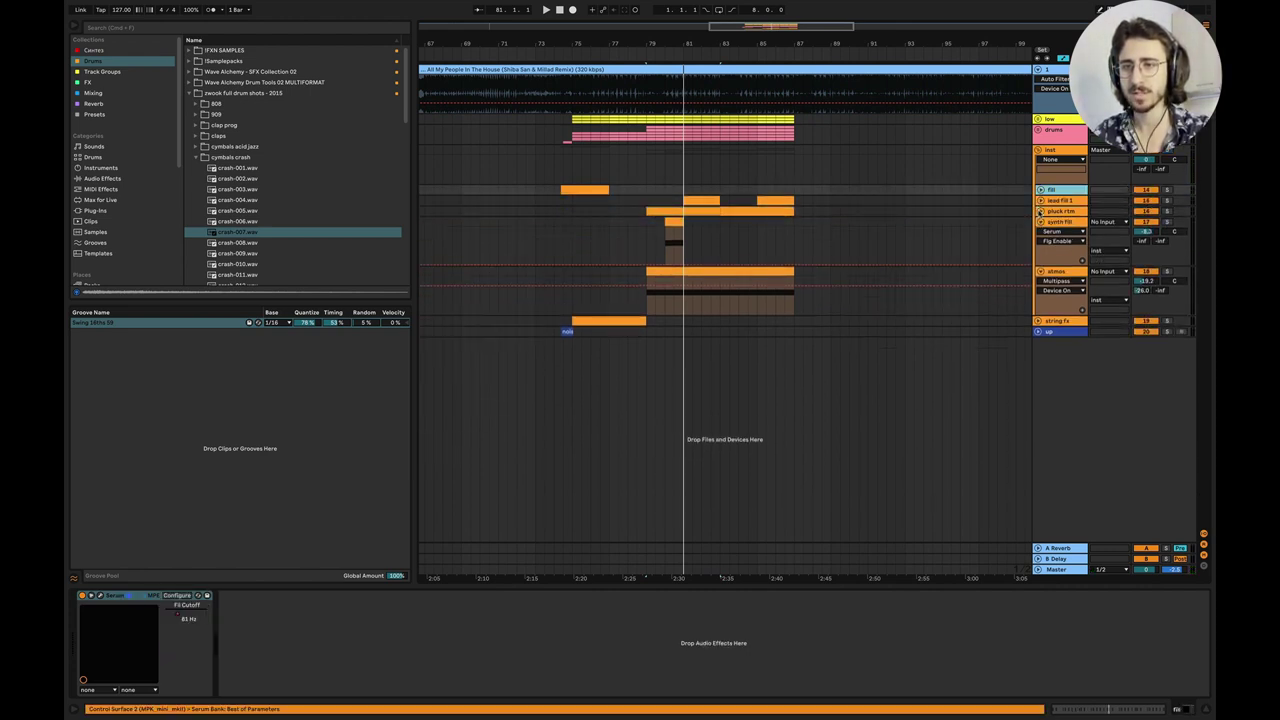
click(1041, 213)
click(1040, 221)
click(1040, 232)
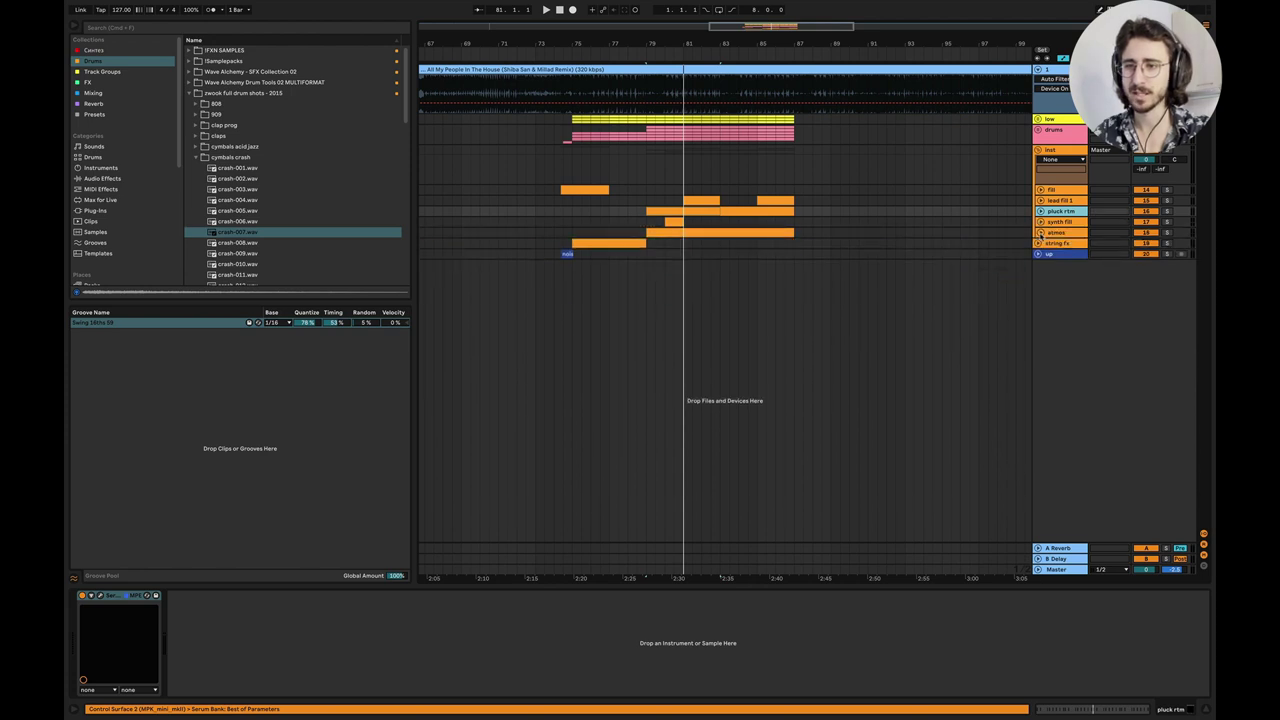
scroll(673, 218, up, 3)
click(632, 172)
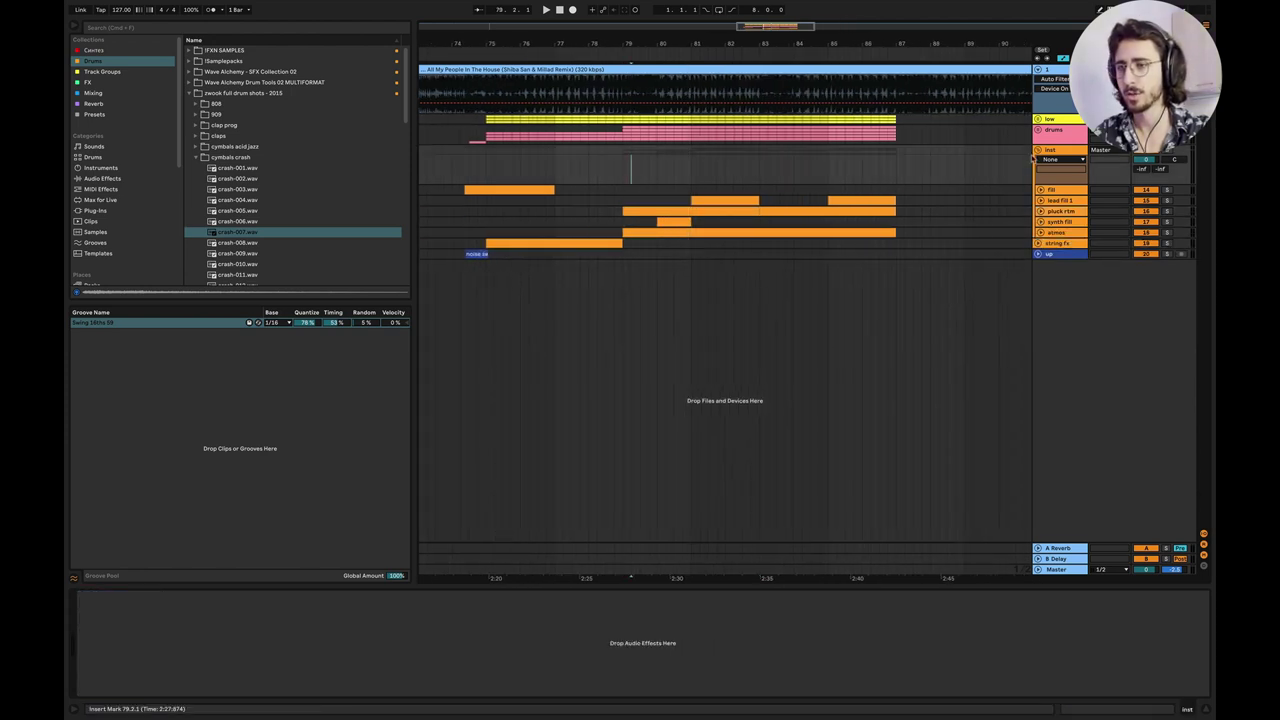
click(1038, 150)
Play the arrangement from bar 79 while checking the device chains on the low and drums groups.
click(622, 143)
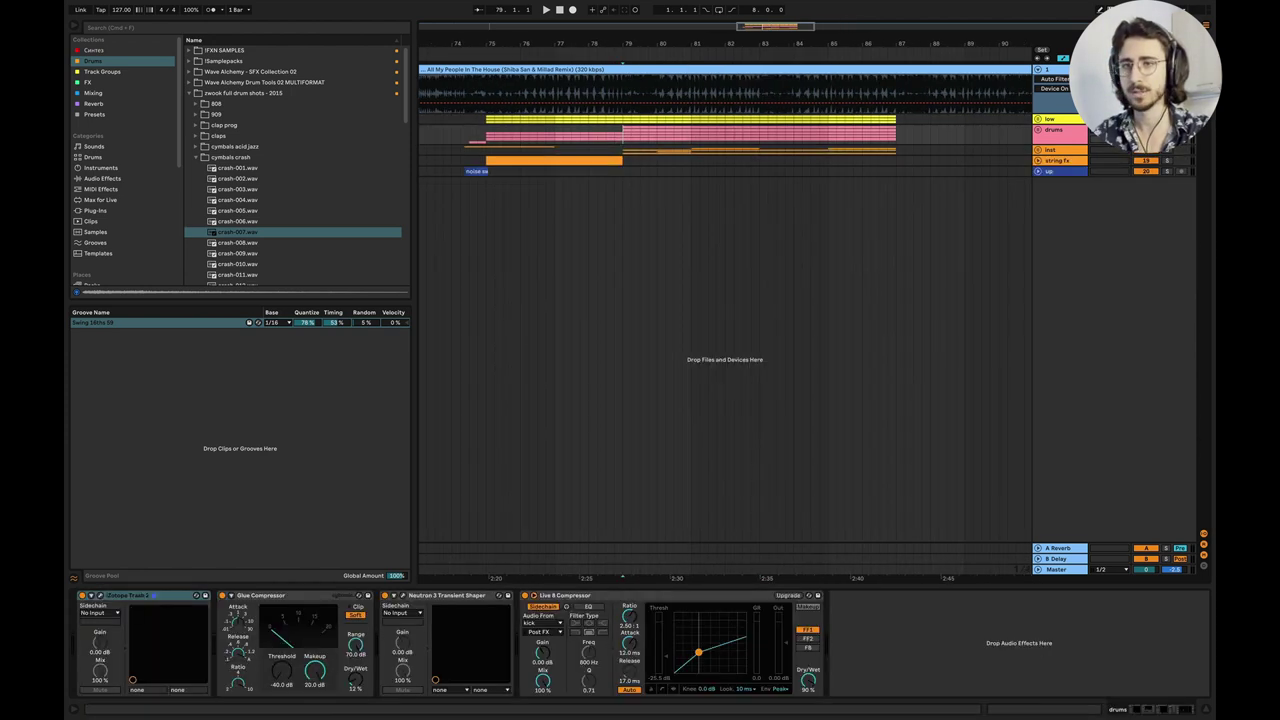
key(Up)
key(space)
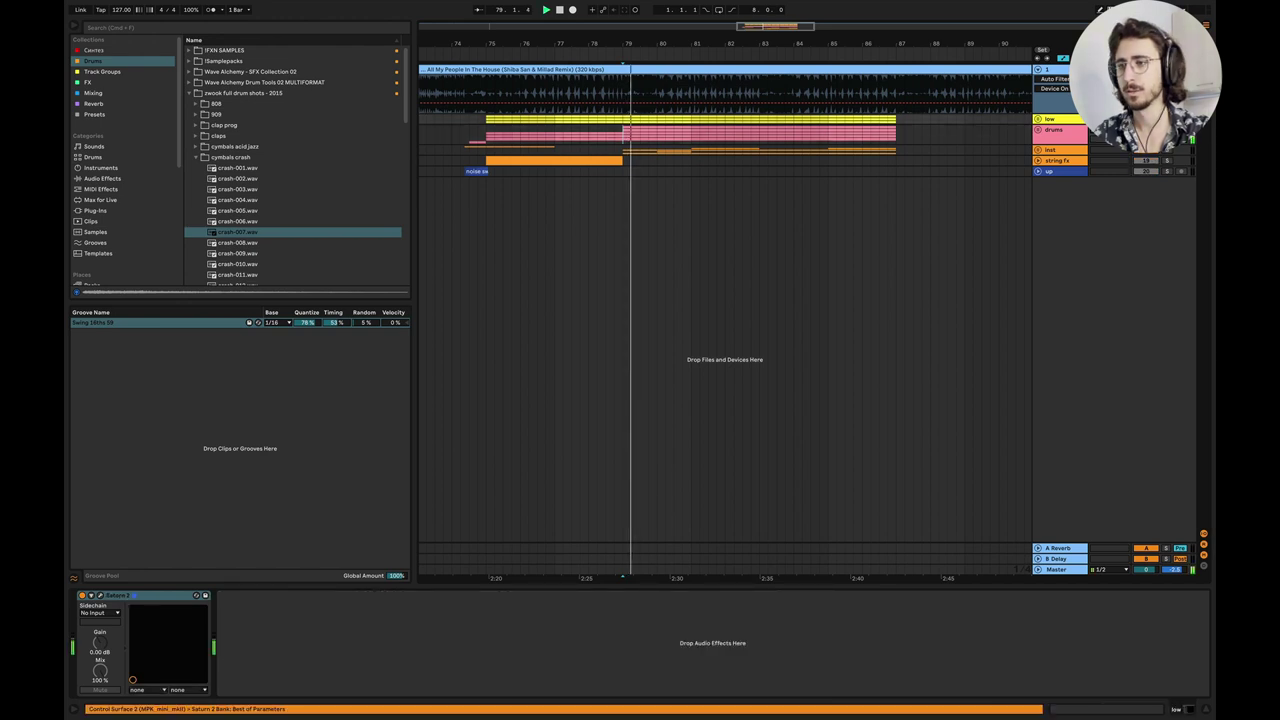
key(Down)
click(583, 596)
key(space)
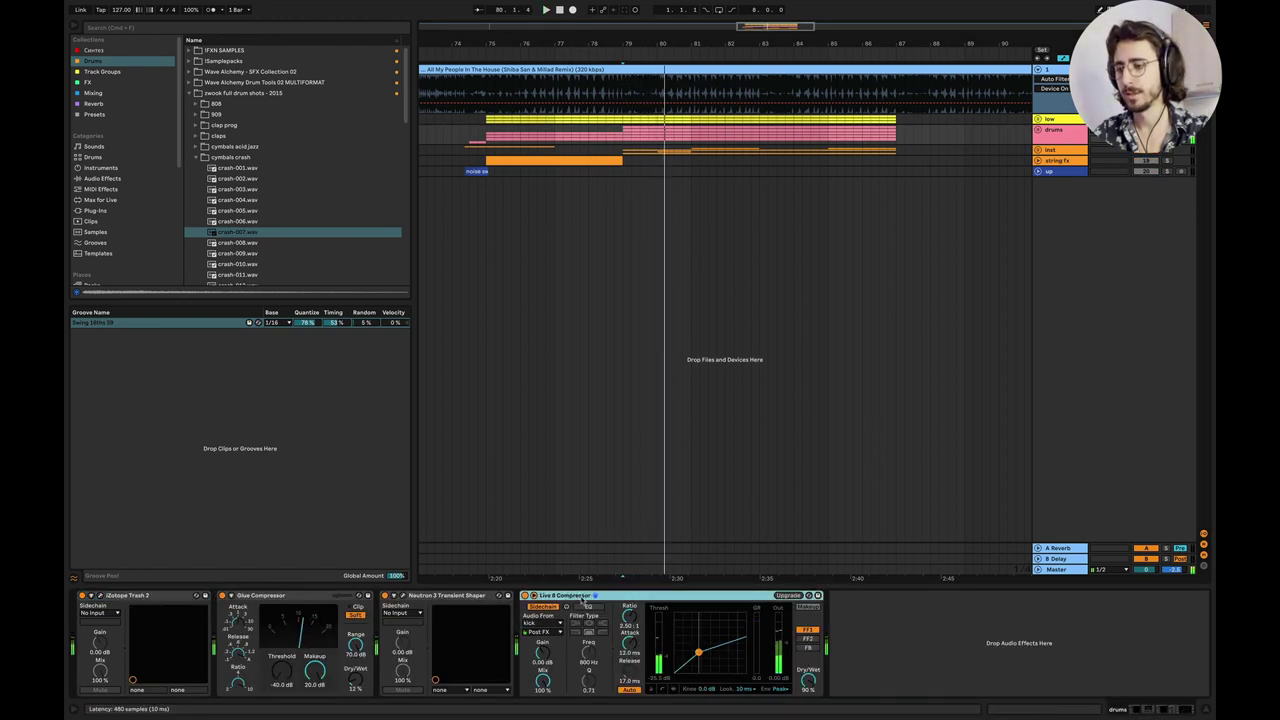
Compare the drums group during playback with its sidechained Live 8 Compressor off and on.
key(super+a)
key(space)
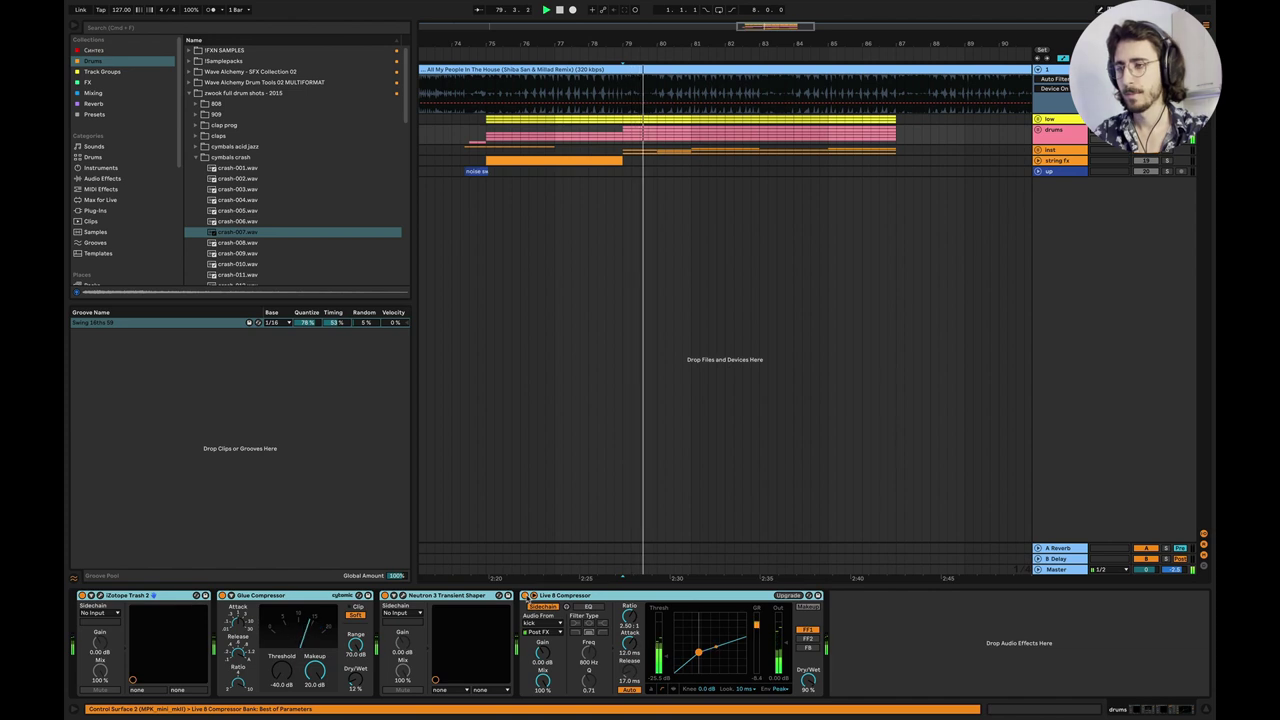
click(525, 595)
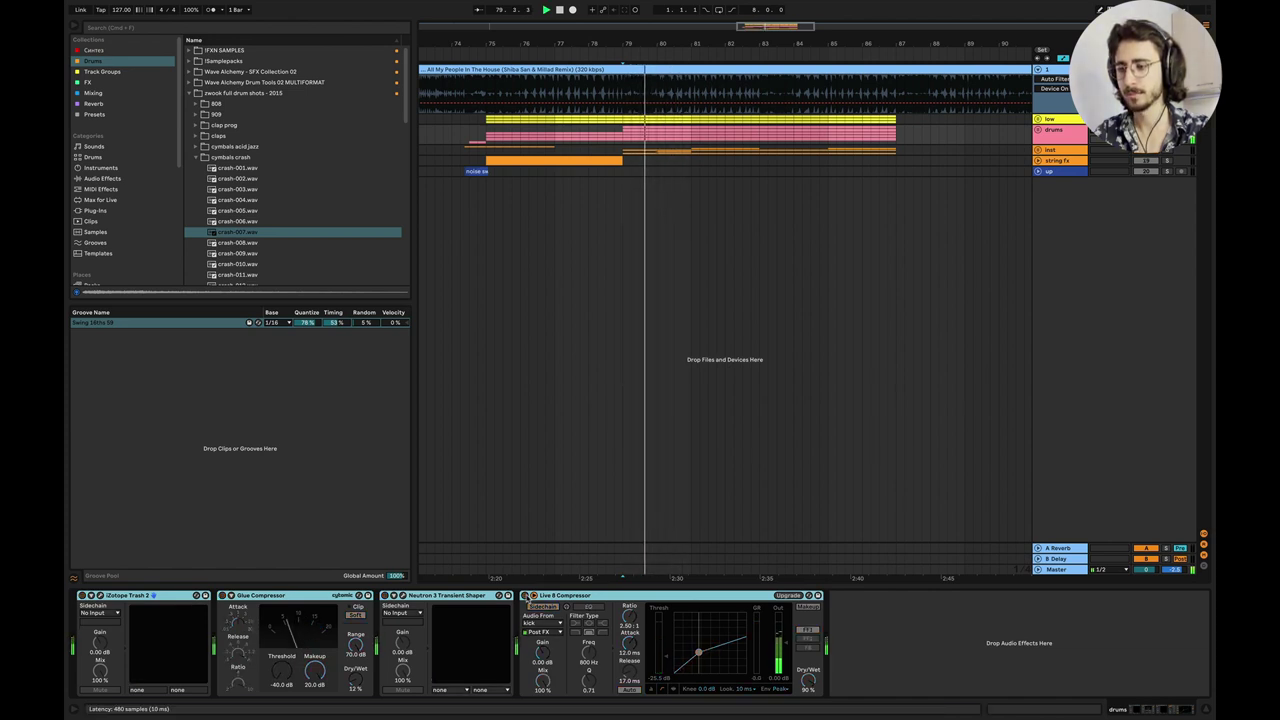
click(525, 595)
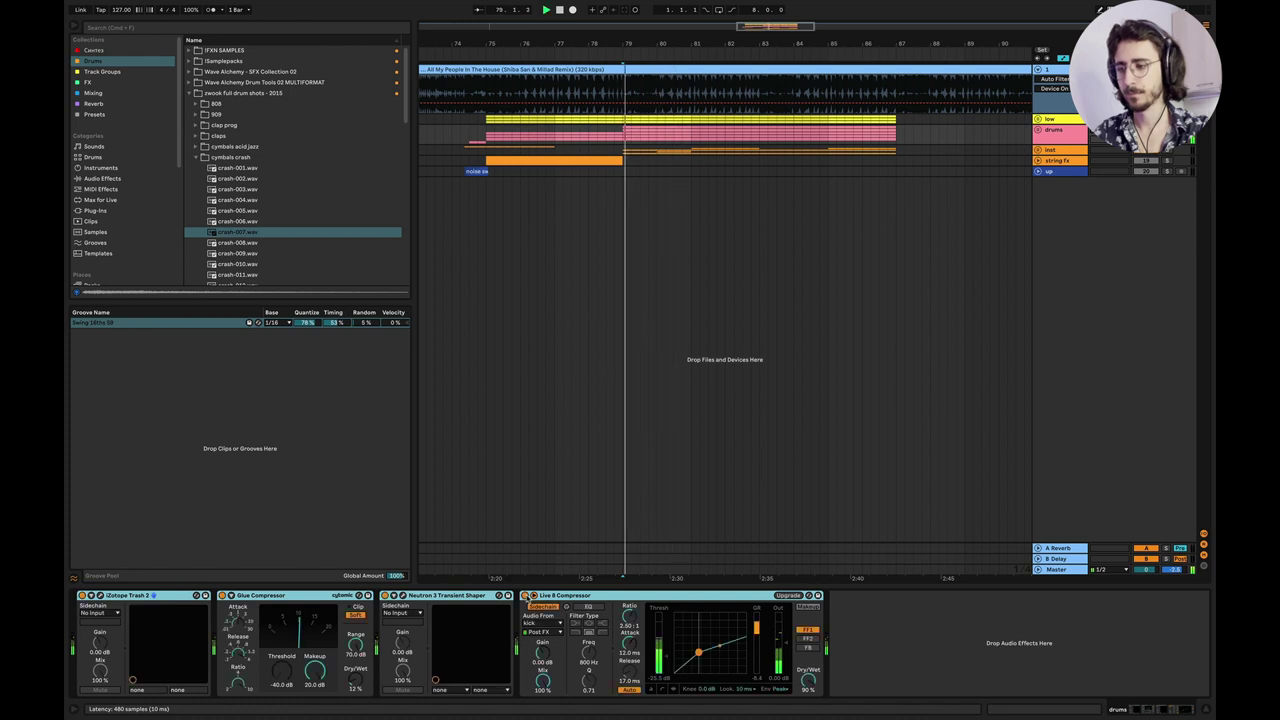
key(space)
Expand the drums group, unfold its BlueJam_Tops and Deepa_Tops tracks, and display the BlueJam_Tops track's EQ Eight.
click(1038, 130)
scroll(746, 212, up, 3)
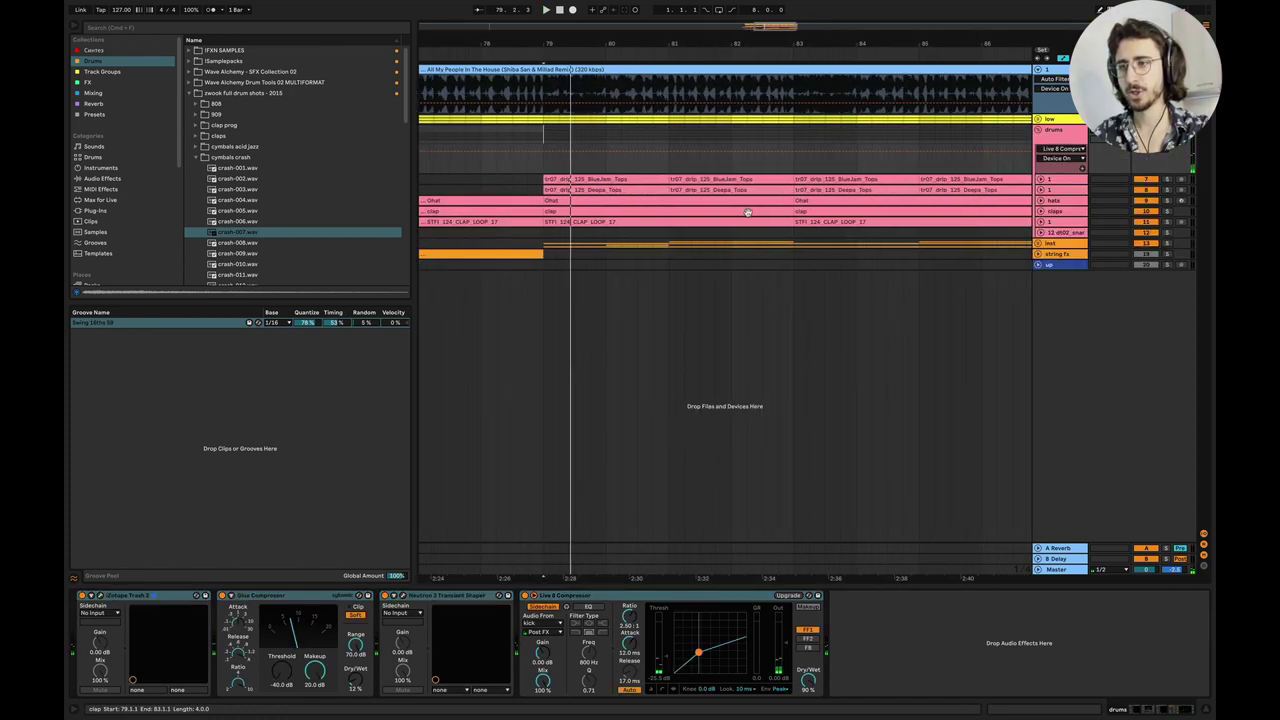
click(1040, 181)
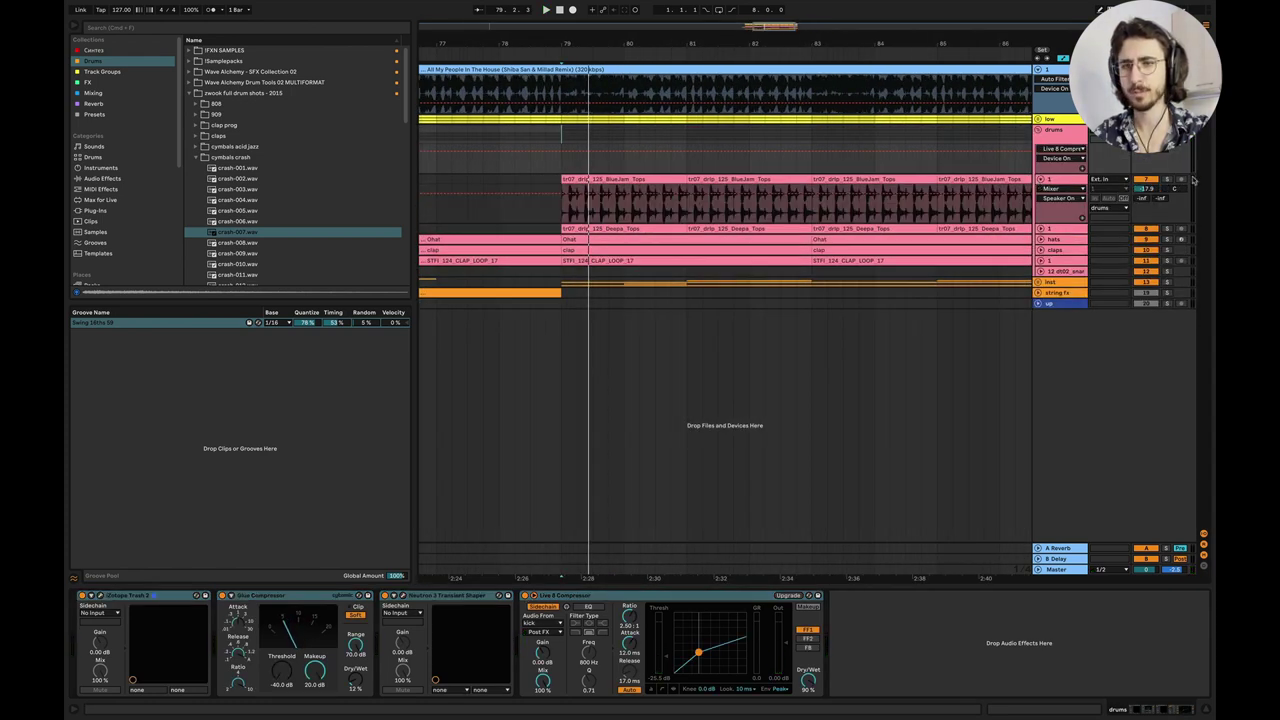
click(1048, 216)
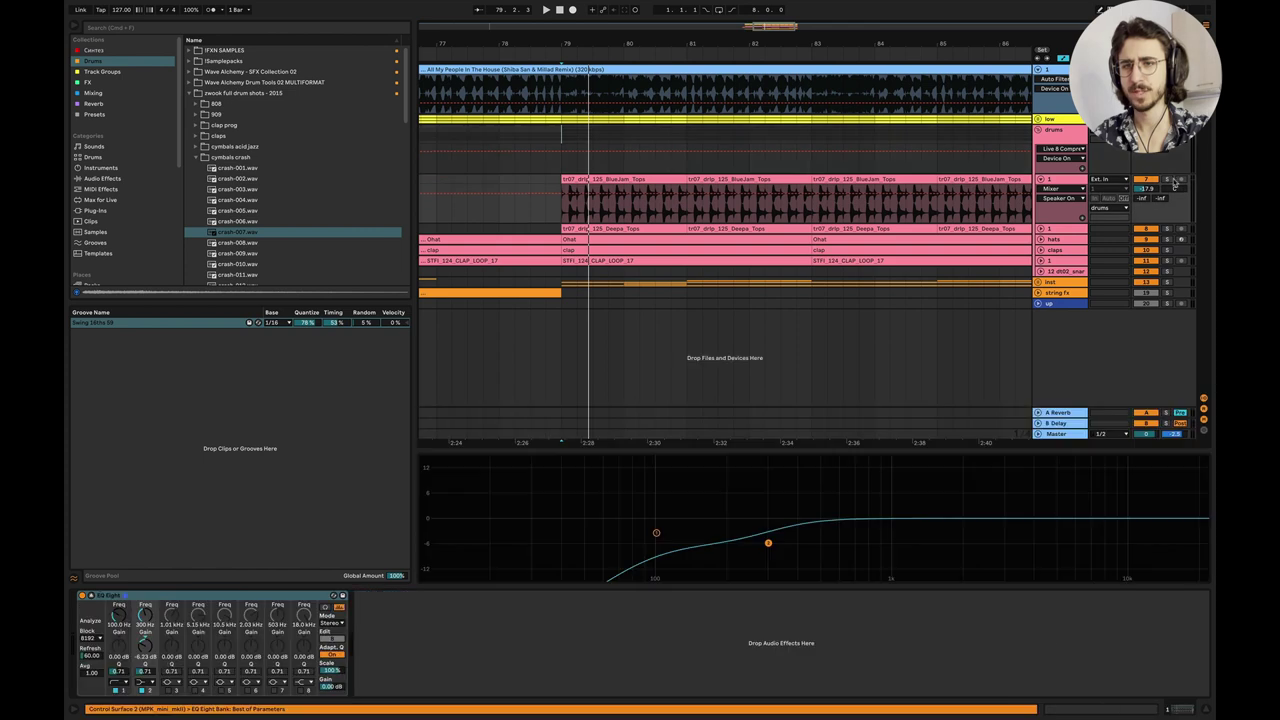
click(1041, 228)
Solo the BlueJam_Tops and Deepa_Tops loops together, and play the Deepa_Tops loop on its own for comparison.
click(1168, 229)
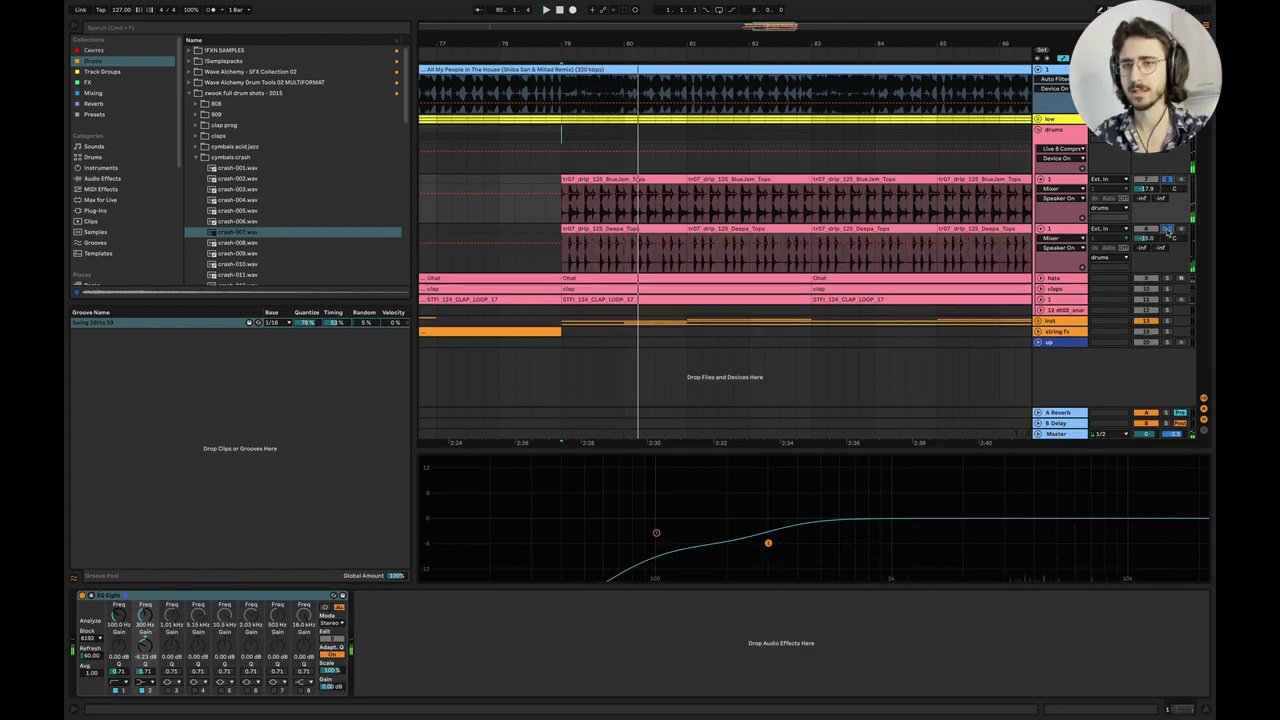
key(space)
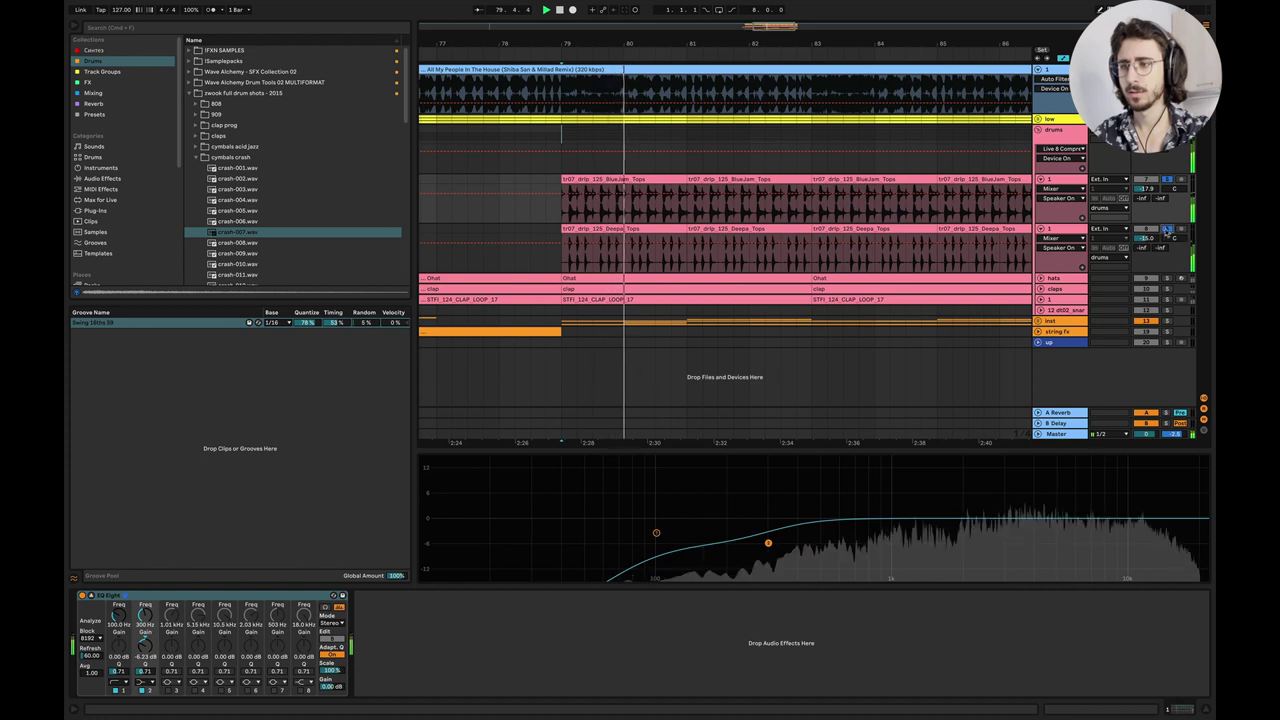
key(space)
click(1168, 230)
click(1168, 230)
key(space)
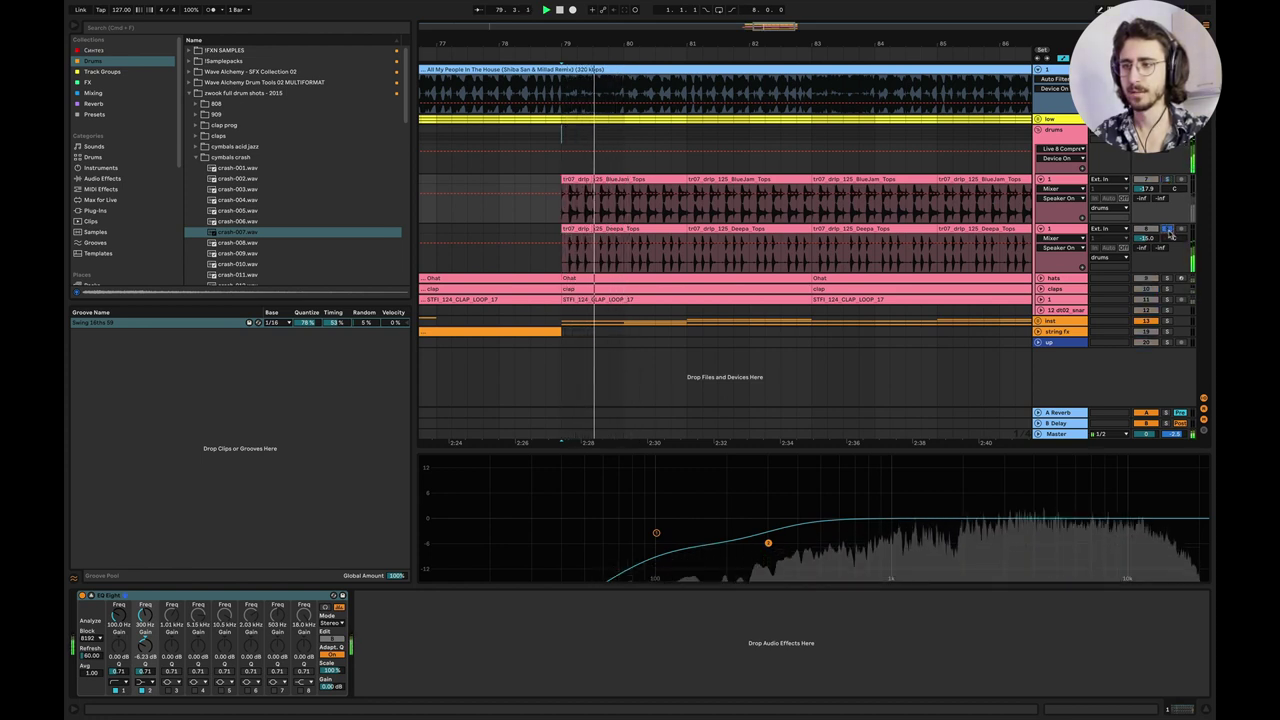
Play the soloed top loops from bar 79, unfold the hats track and open its Ohat clip.
key(space)
key(space)
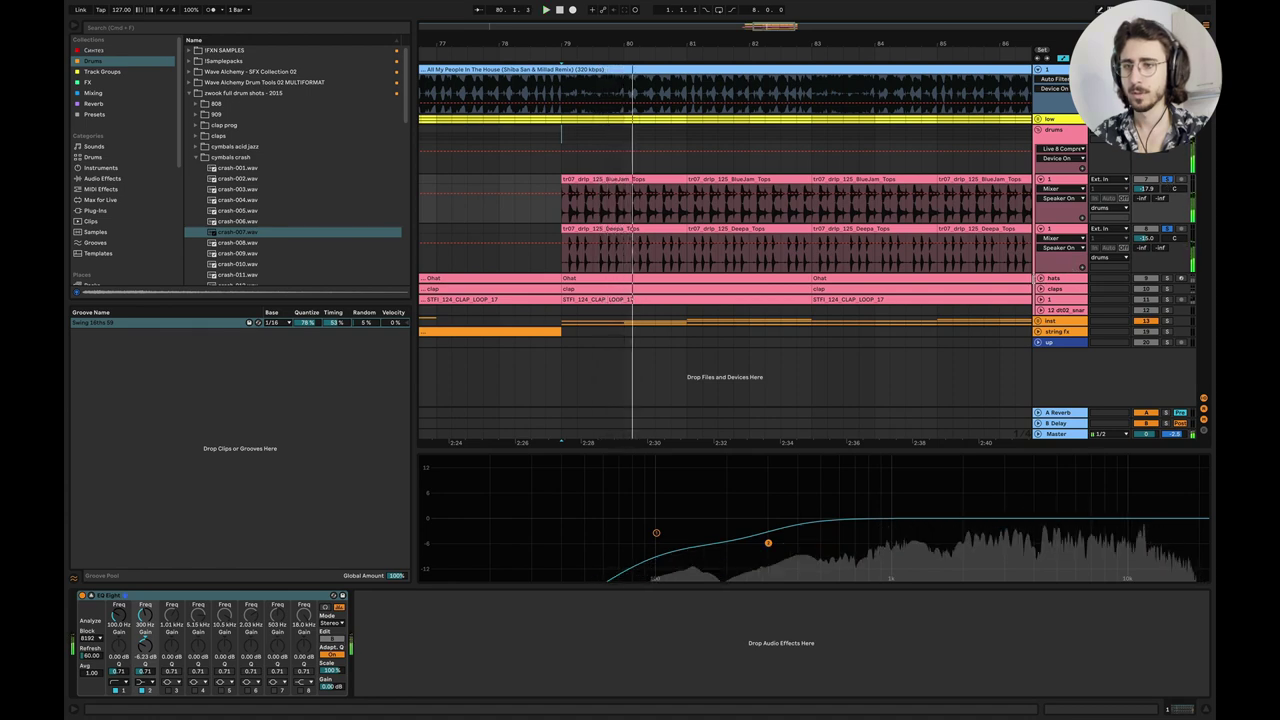
click(1040, 279)
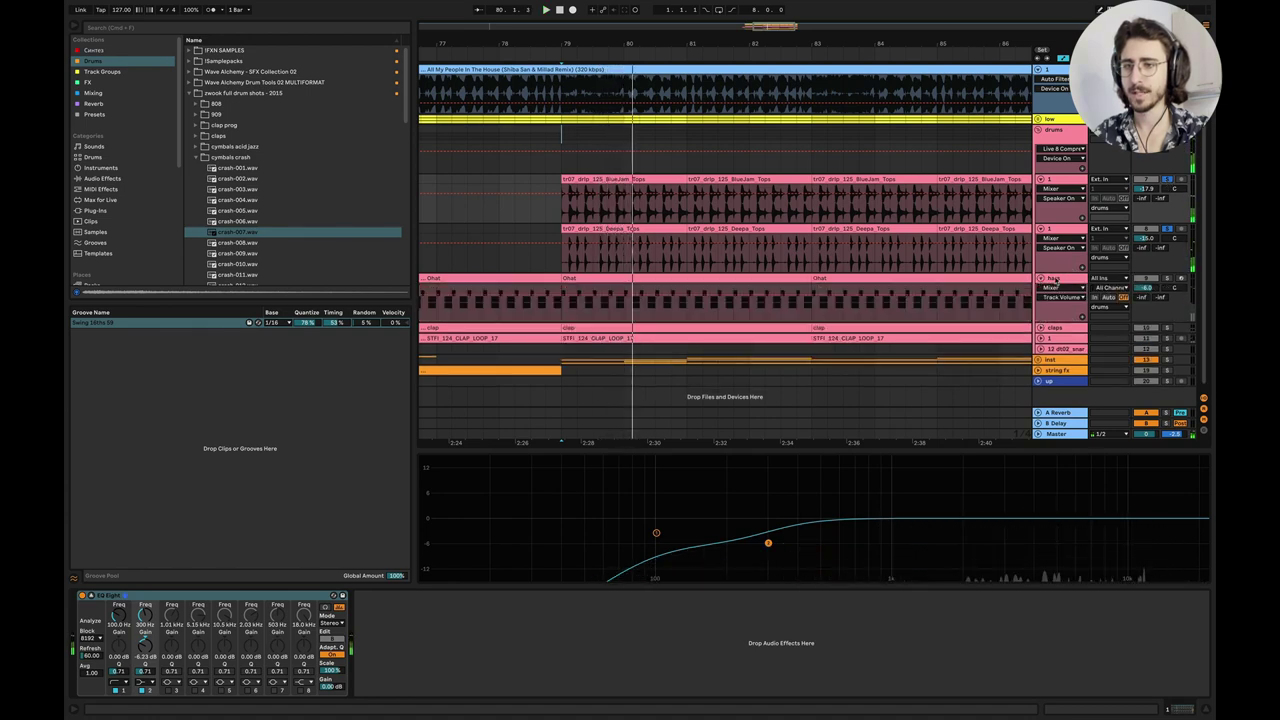
double_click(632, 281)
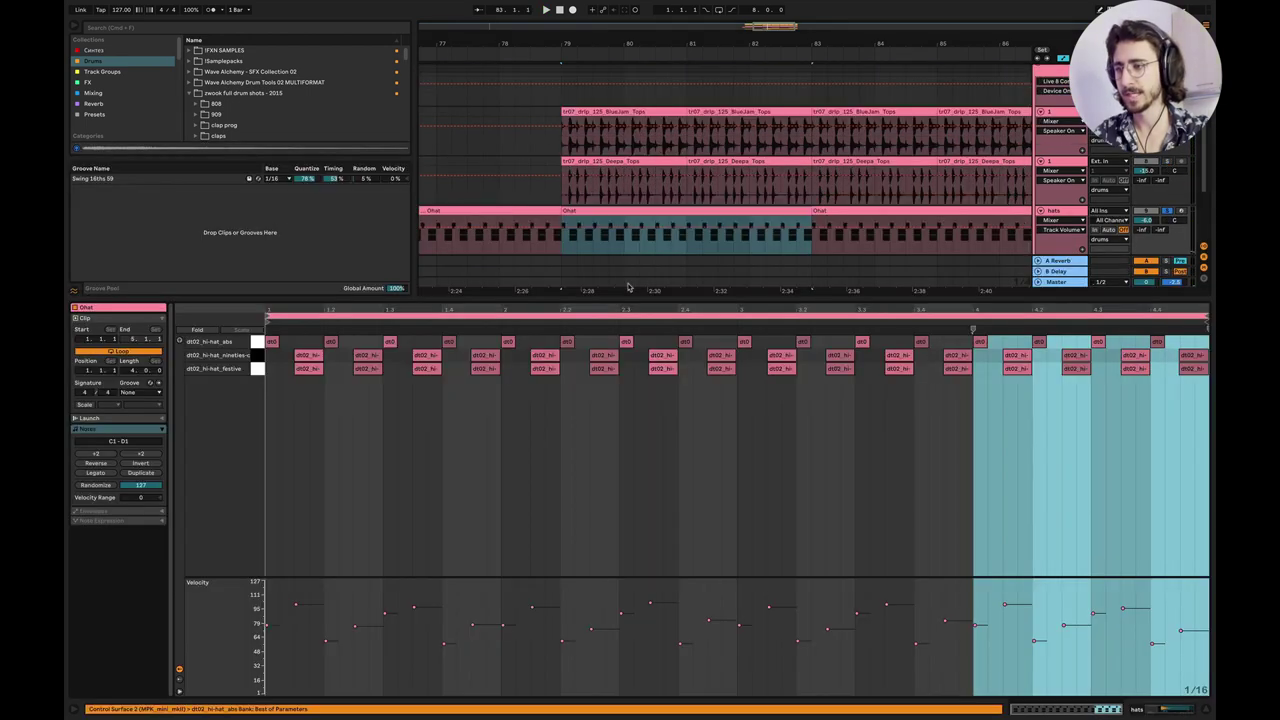
Audition the individual hi-hat samples layered in the Ohat clip.
click(254, 356)
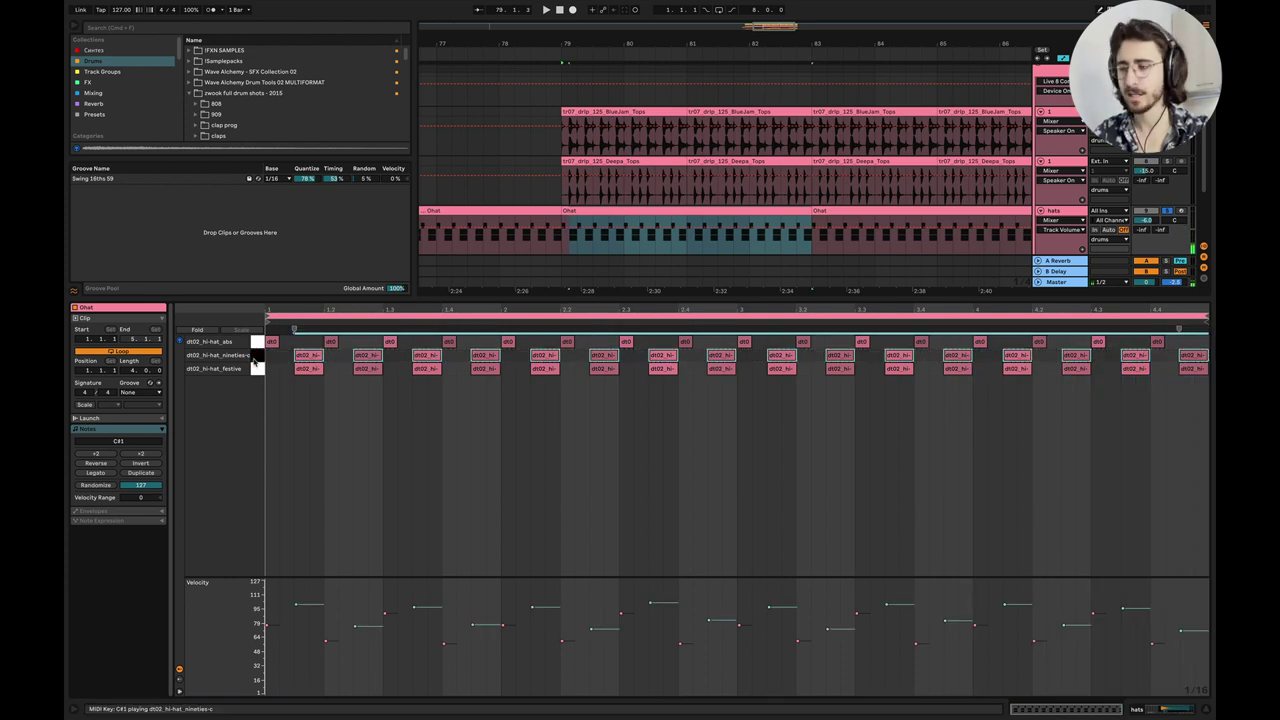
click(255, 369)
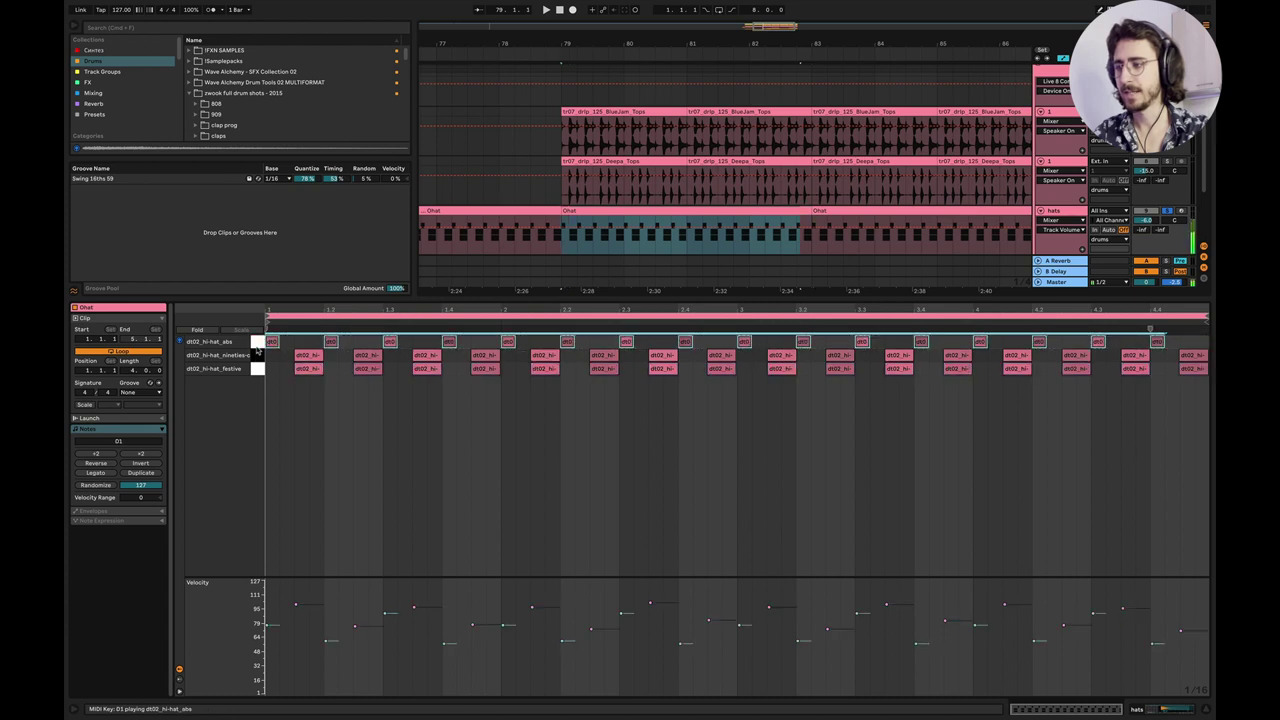
click(281, 349)
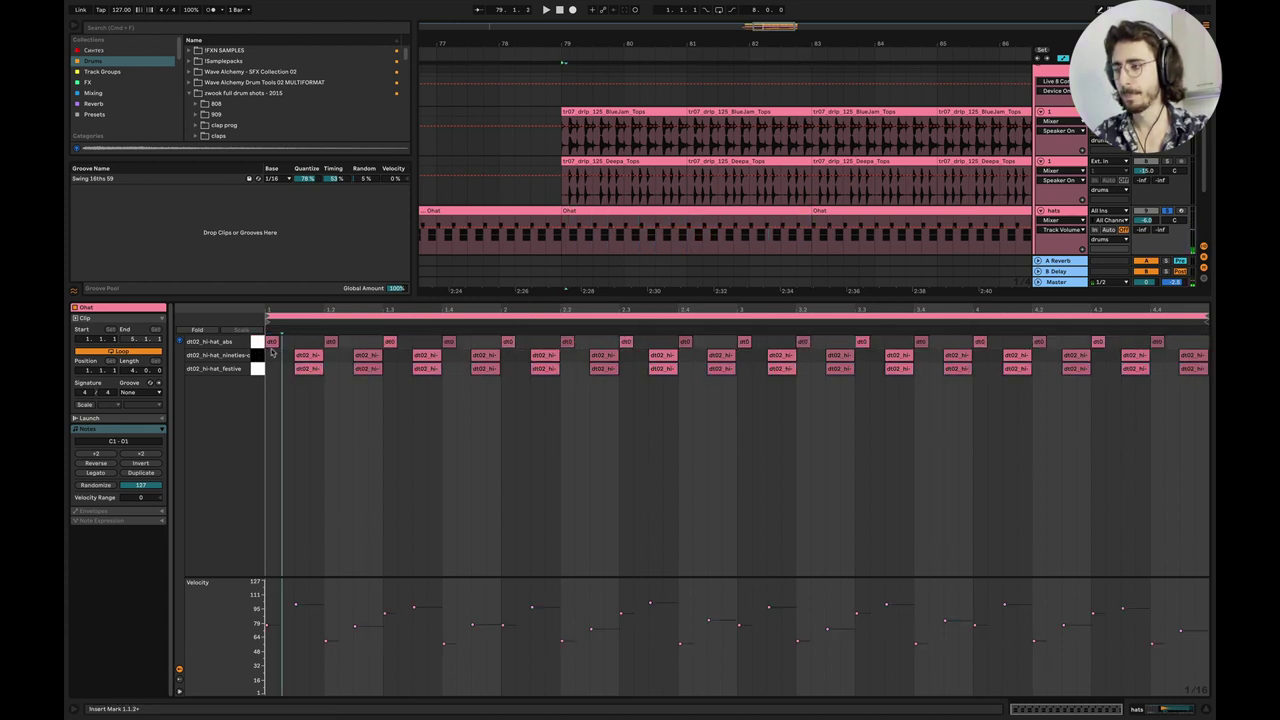
Try lowering the velocities of all dt02_hi-hat_abs notes to 26–41 and play the soloed hats.
click(256, 342)
drag(271, 348, 271, 360)
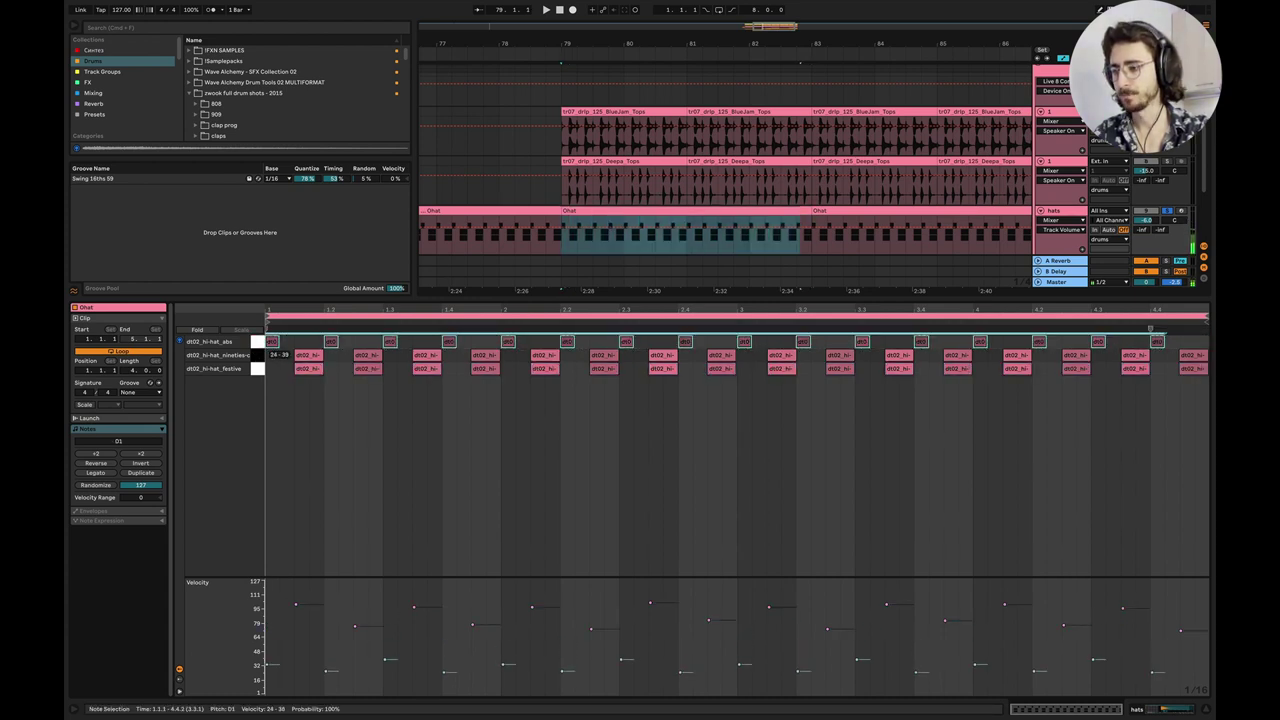
click(257, 341)
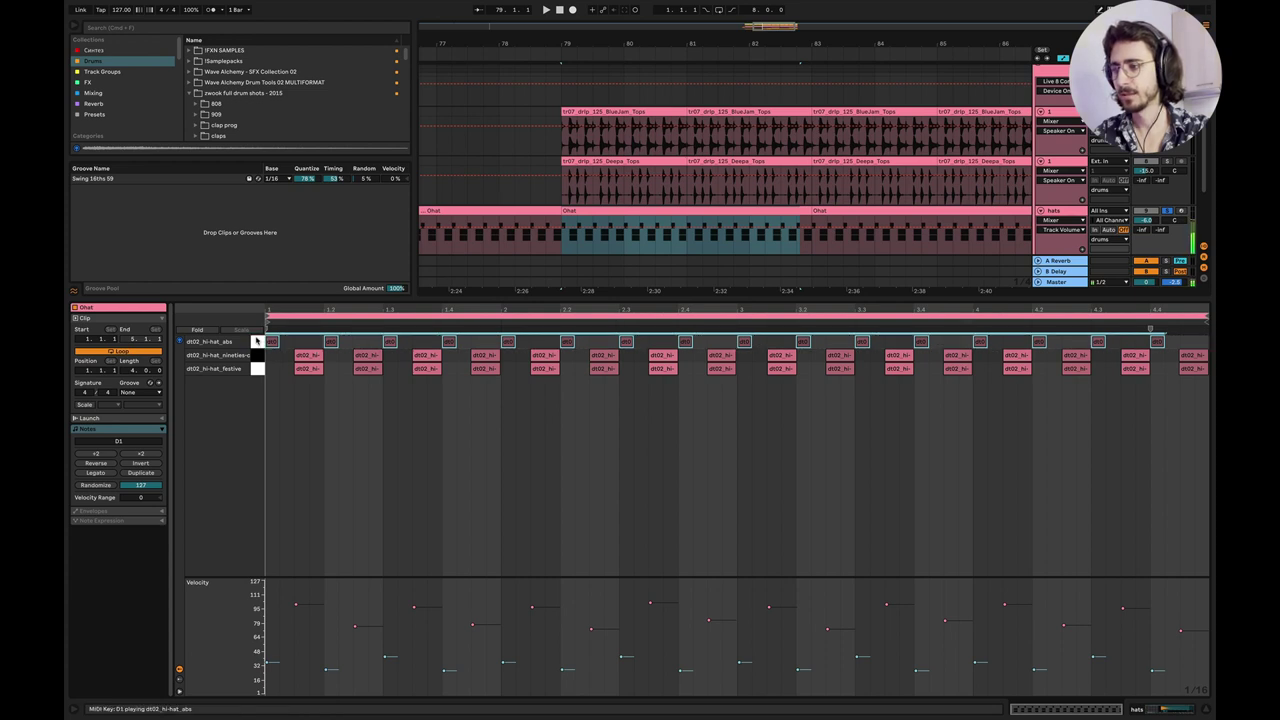
key(space)
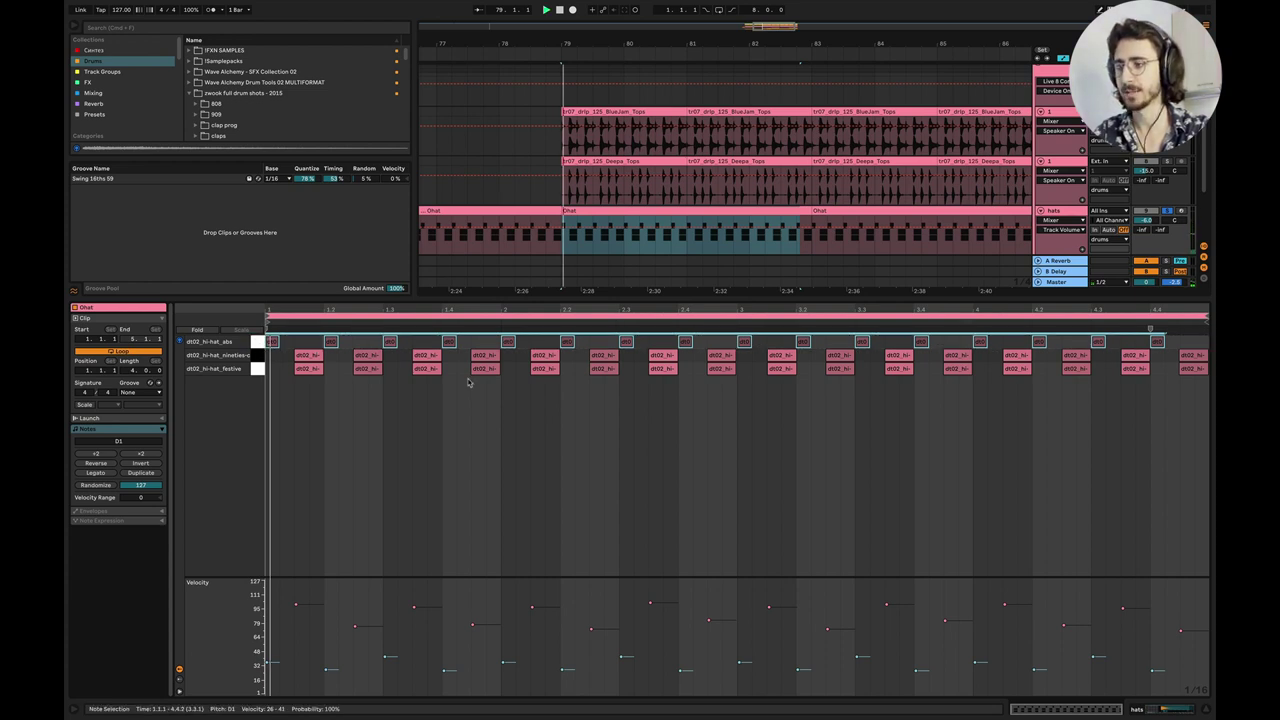
key(space)
Raise the velocities of all dt02_hi-hat_abs notes, play the hats and hide the clip's note editor.
drag(271, 345, 271, 332)
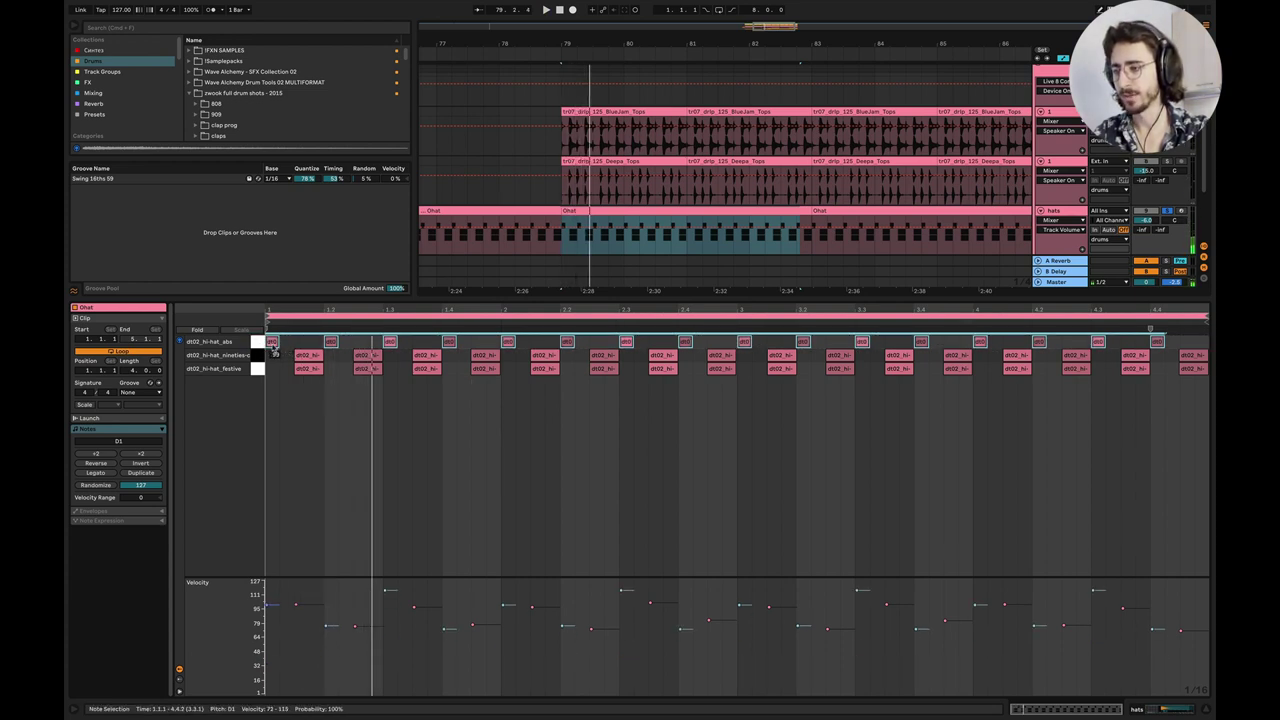
click(1206, 709)
key(space)
Unfold the claps track, select all three layers in its clap clip at bar 79 and solo the track.
click(1040, 328)
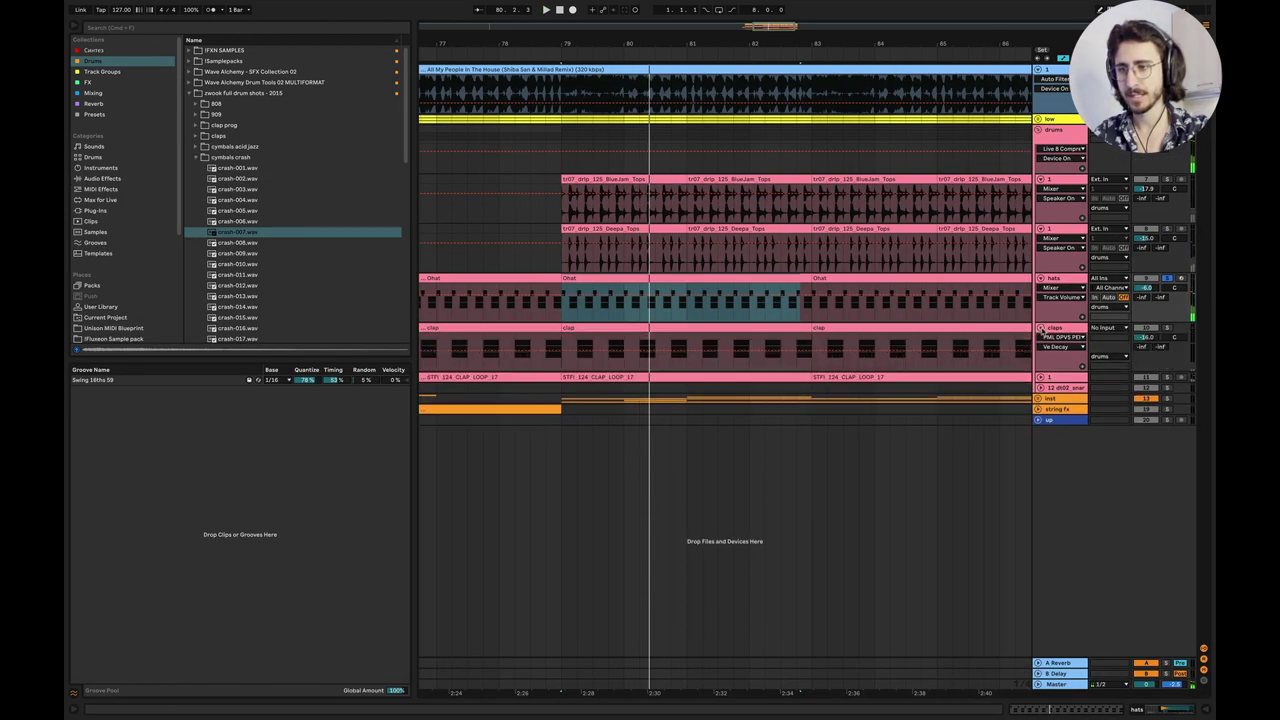
double_click(630, 327)
drag(265, 369, 265, 341)
click(1167, 210)
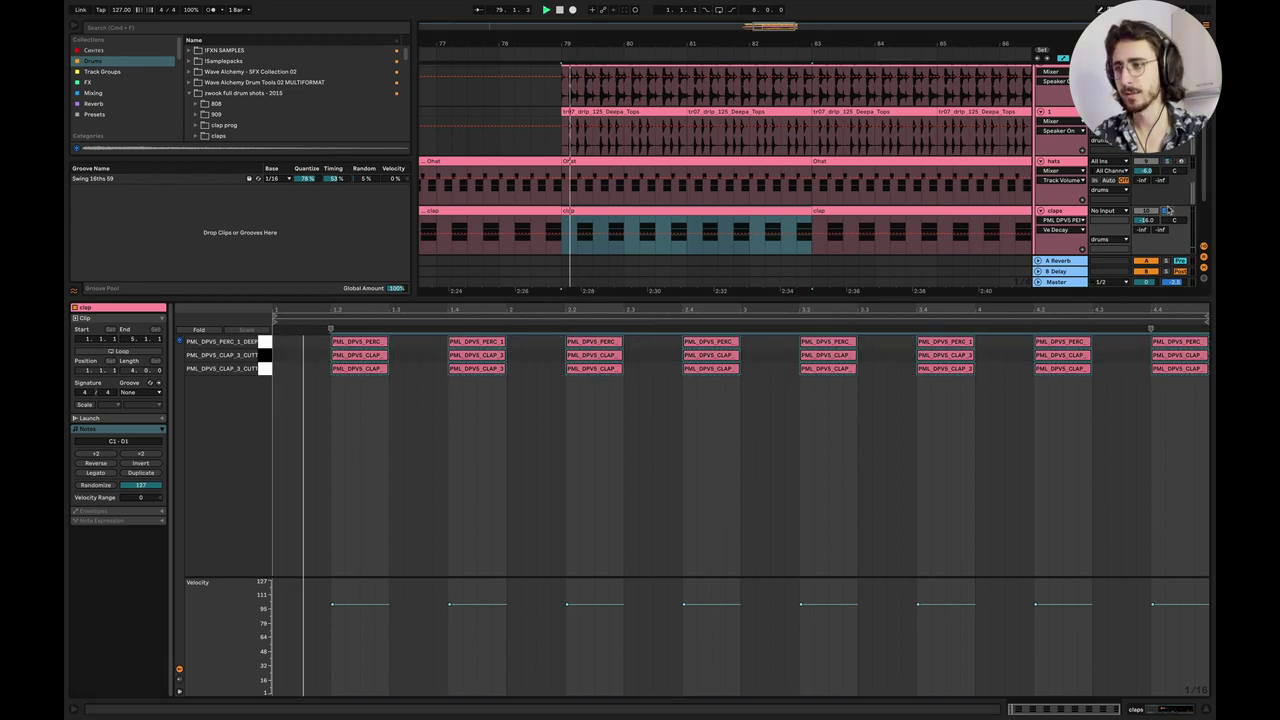
Display the claps track's Drum Rack, lengthen the PERC_1_DEEP sample's decay and play the second clap layer's pattern.
key(shift+Tab)
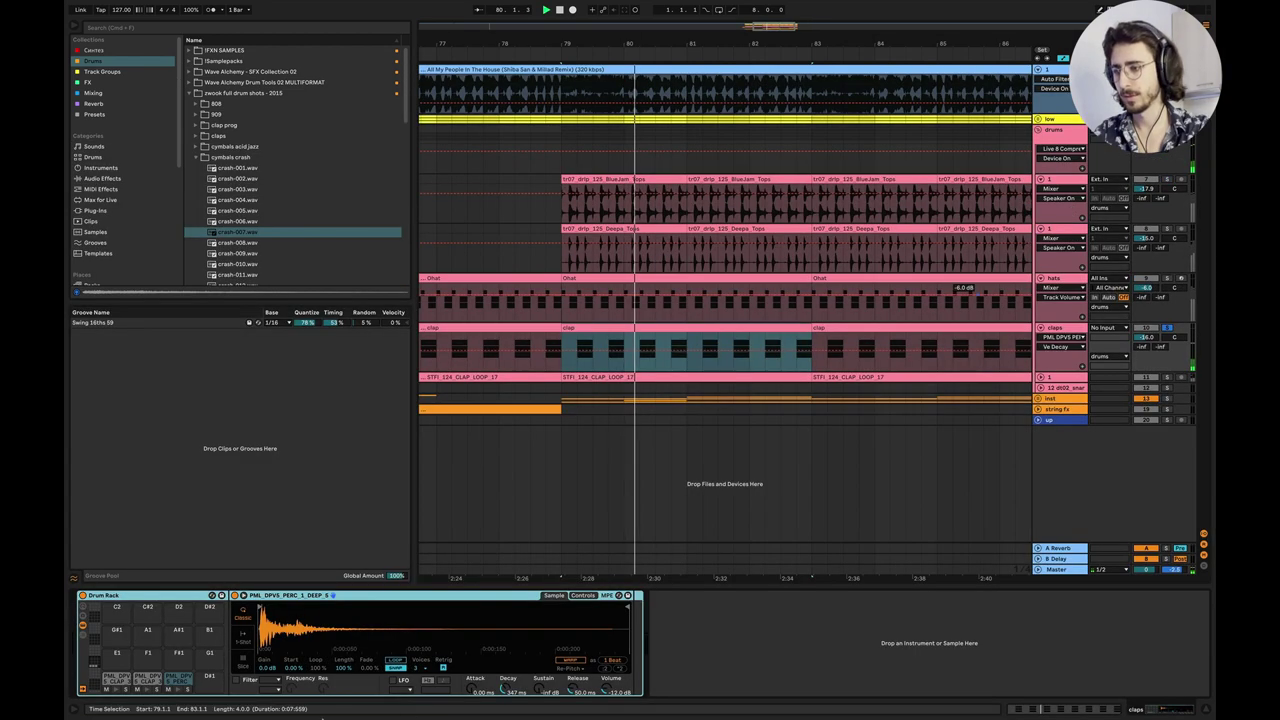
drag(504, 690, 505, 672)
click(156, 690)
key(space)
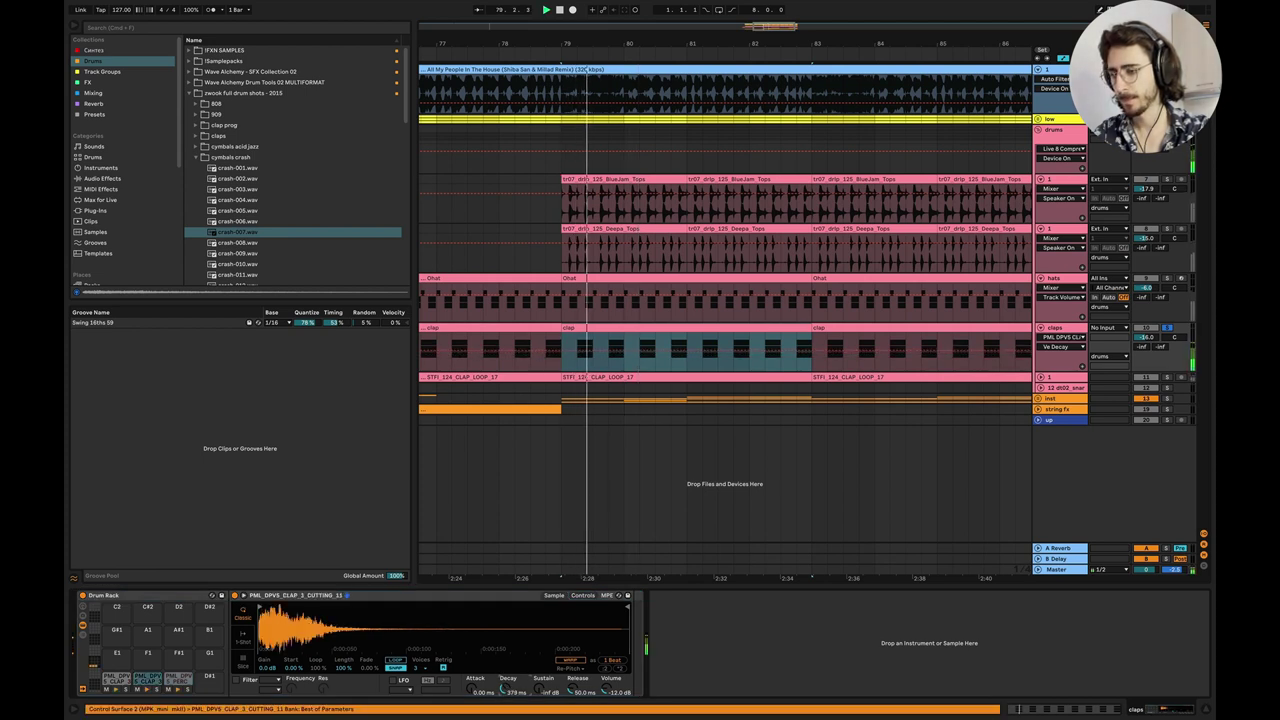
Lengthen the decay to 808 ms on the first clap pad, 1.37 s on the second and about 1.18 s on the perc pad.
click(112, 682)
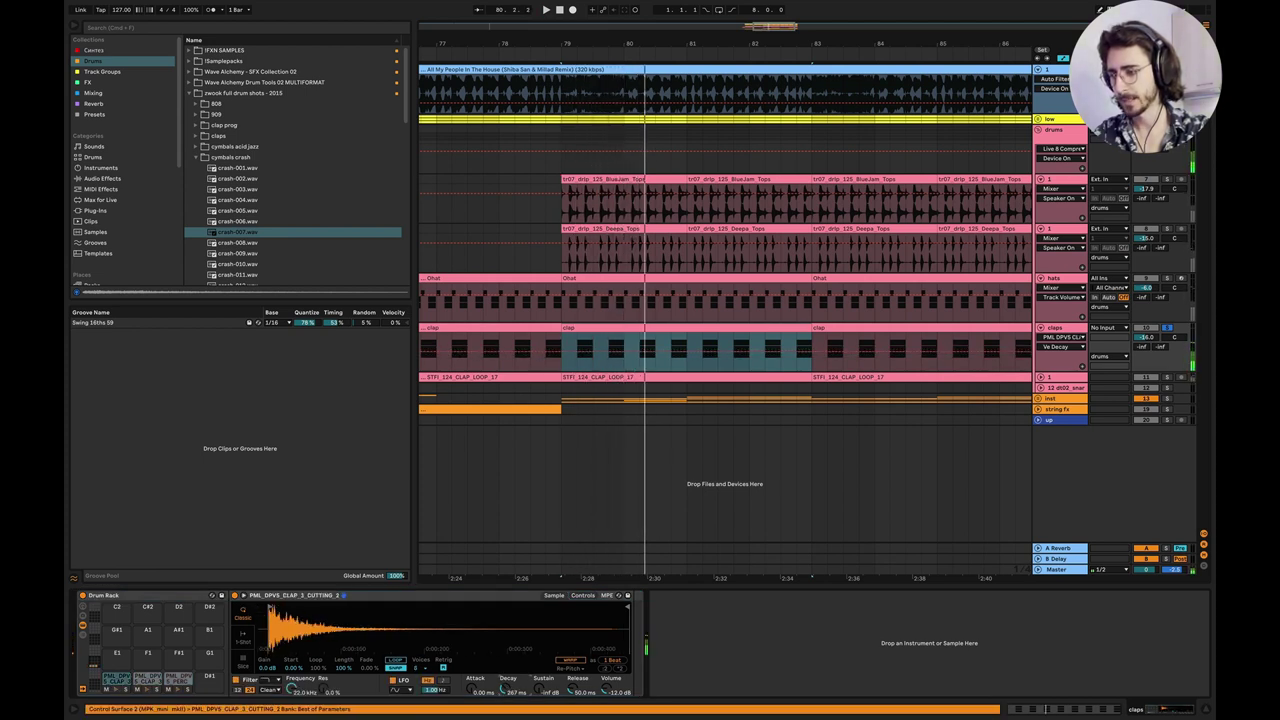
drag(508, 688, 508, 676)
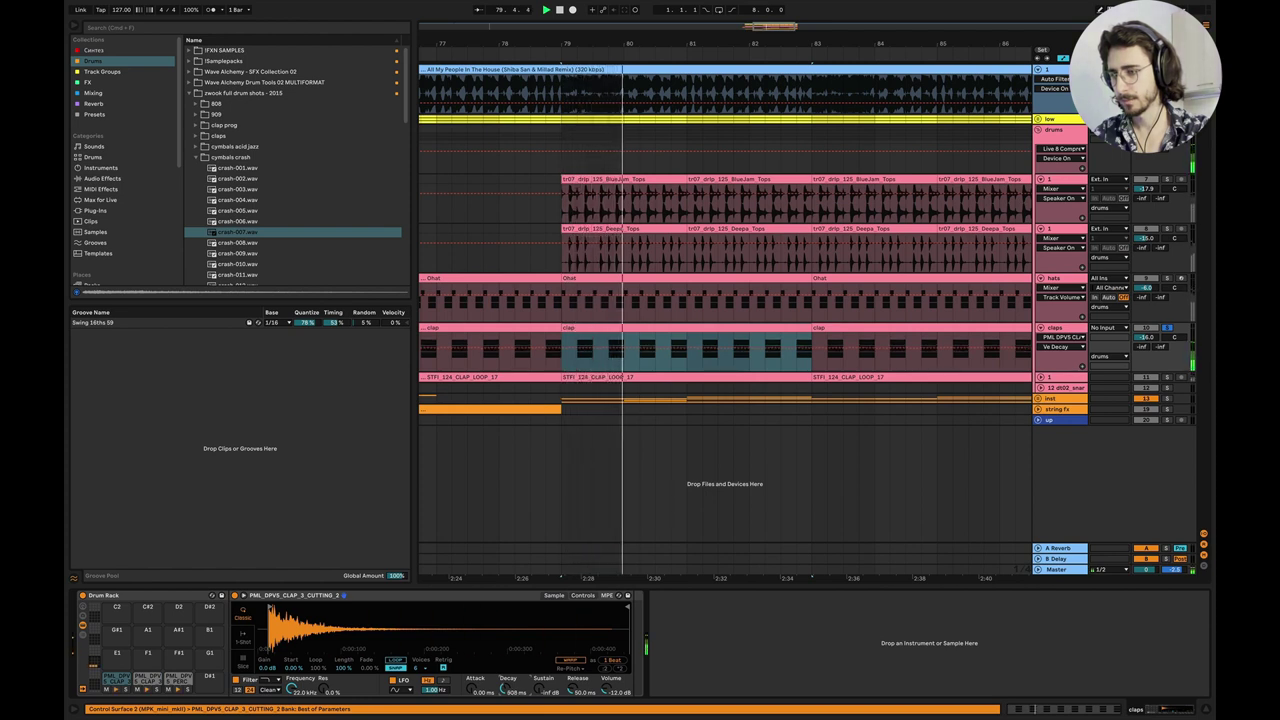
click(142, 686)
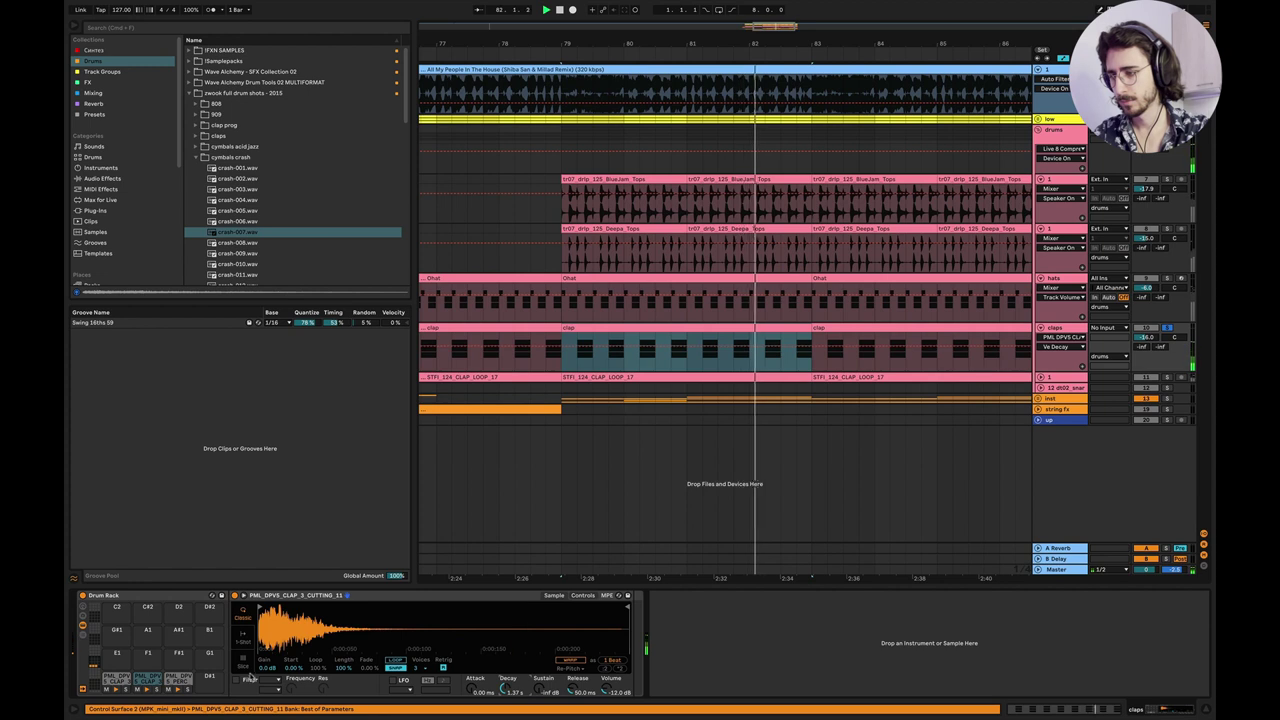
click(178, 682)
drag(505, 686, 505, 662)
key(space)
key(space)
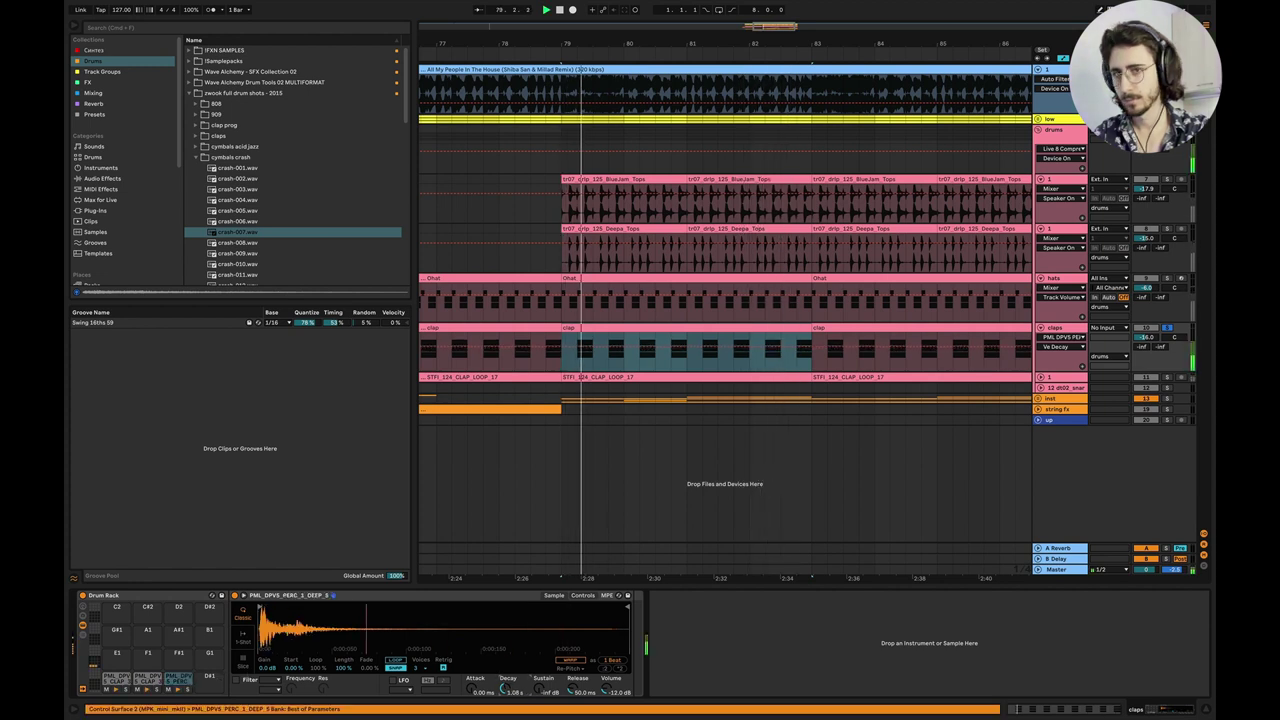
Play the claps from bar 79 together with the soloed BlueJam_Tops and Deepa_Tops loops.
key(space)
key(space)
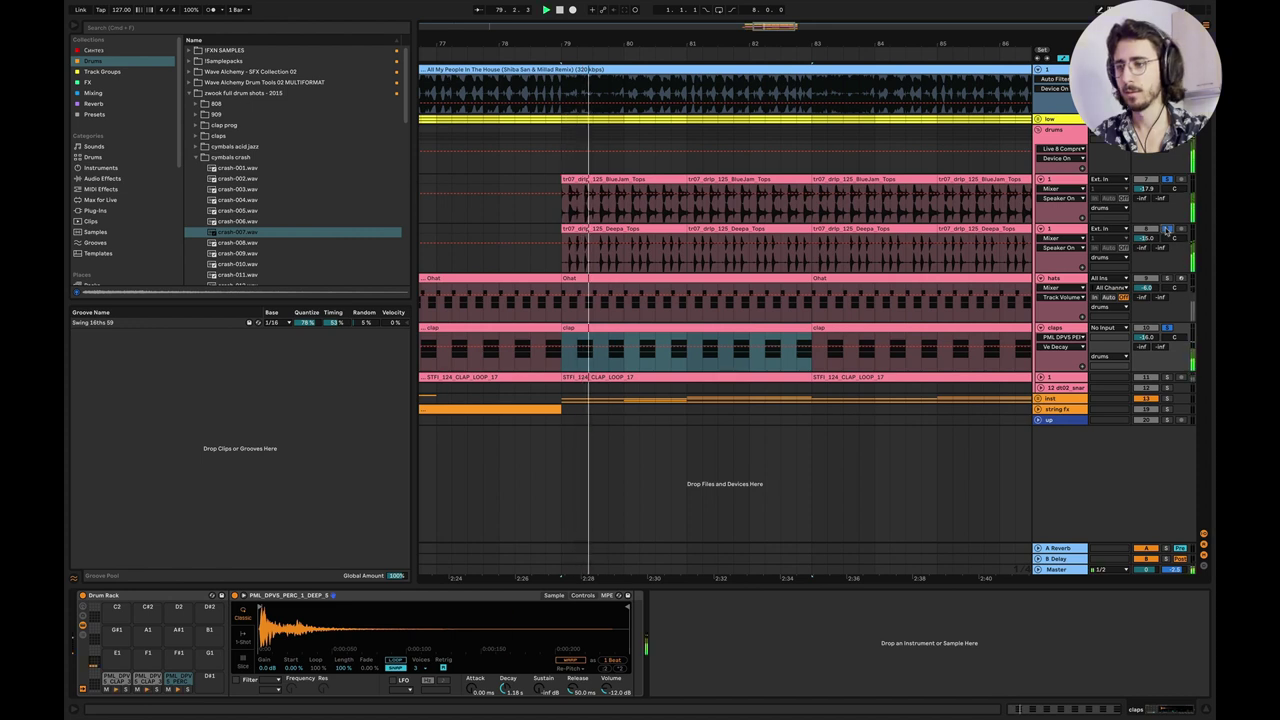
key(space)
key(space)
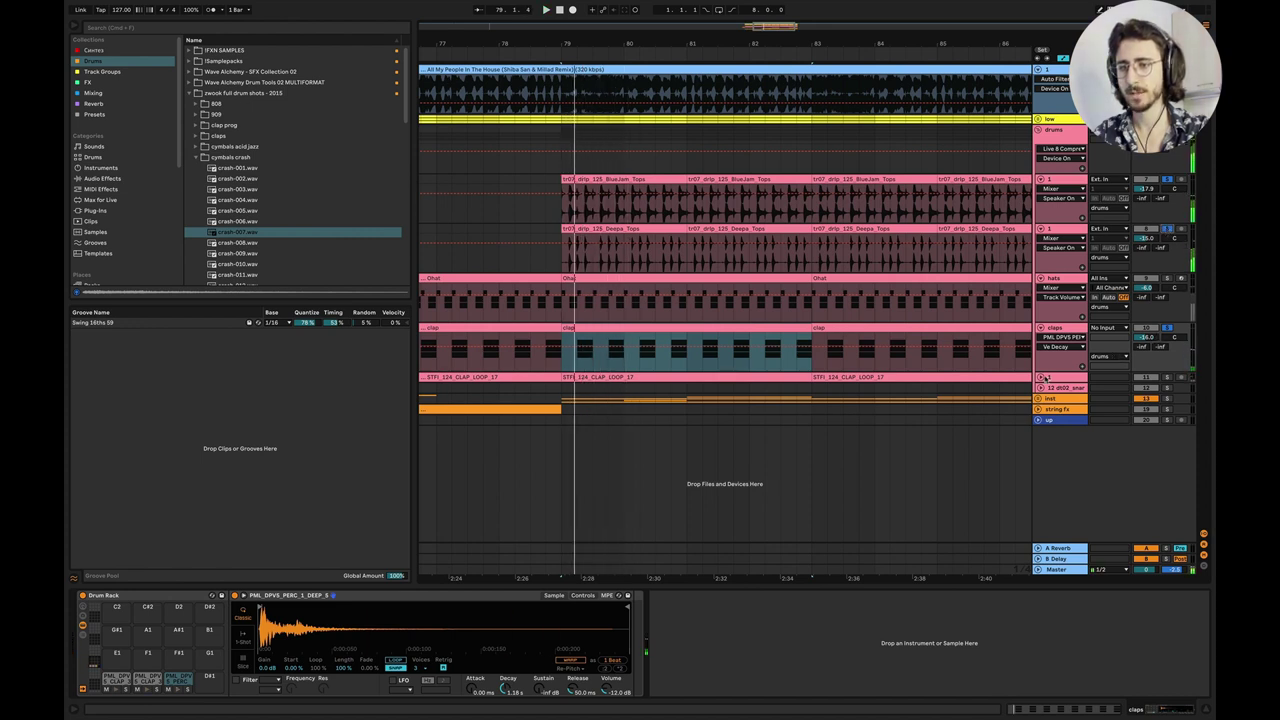
Unfold the STFI_124_CLAP_LOOP_17 track, solo it for a listen and play the whole drums group.
click(1040, 379)
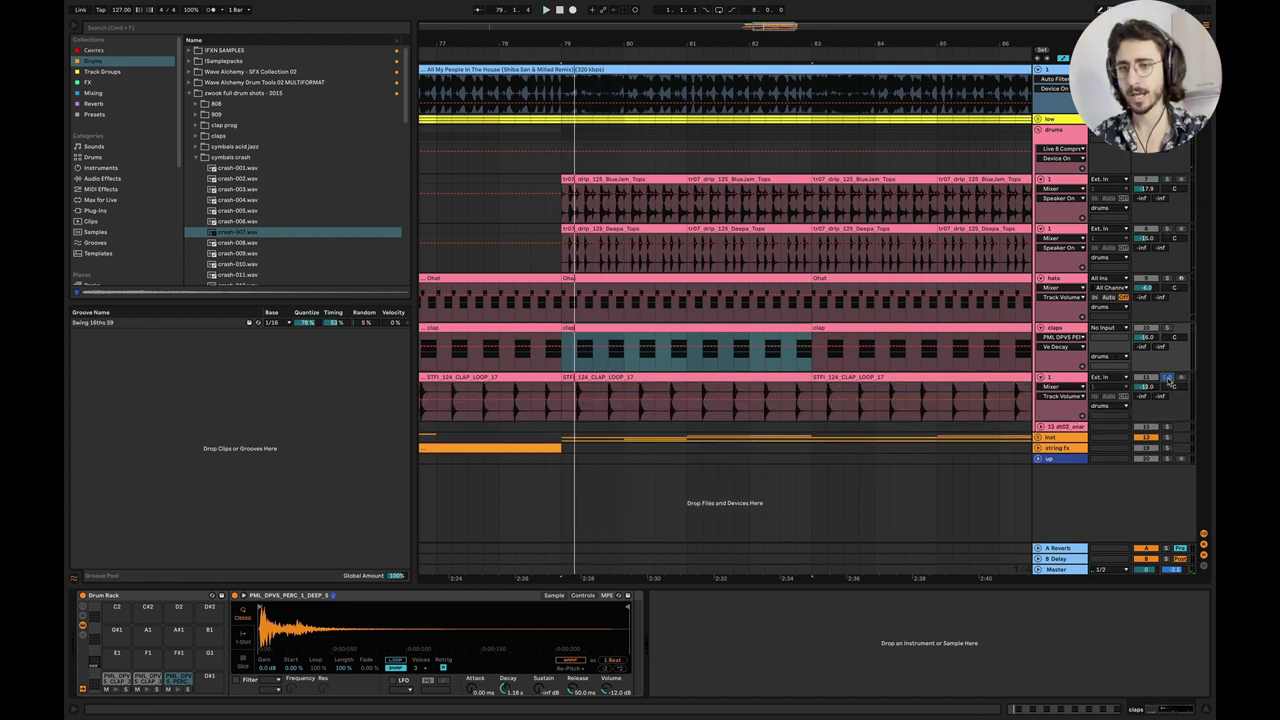
key(space)
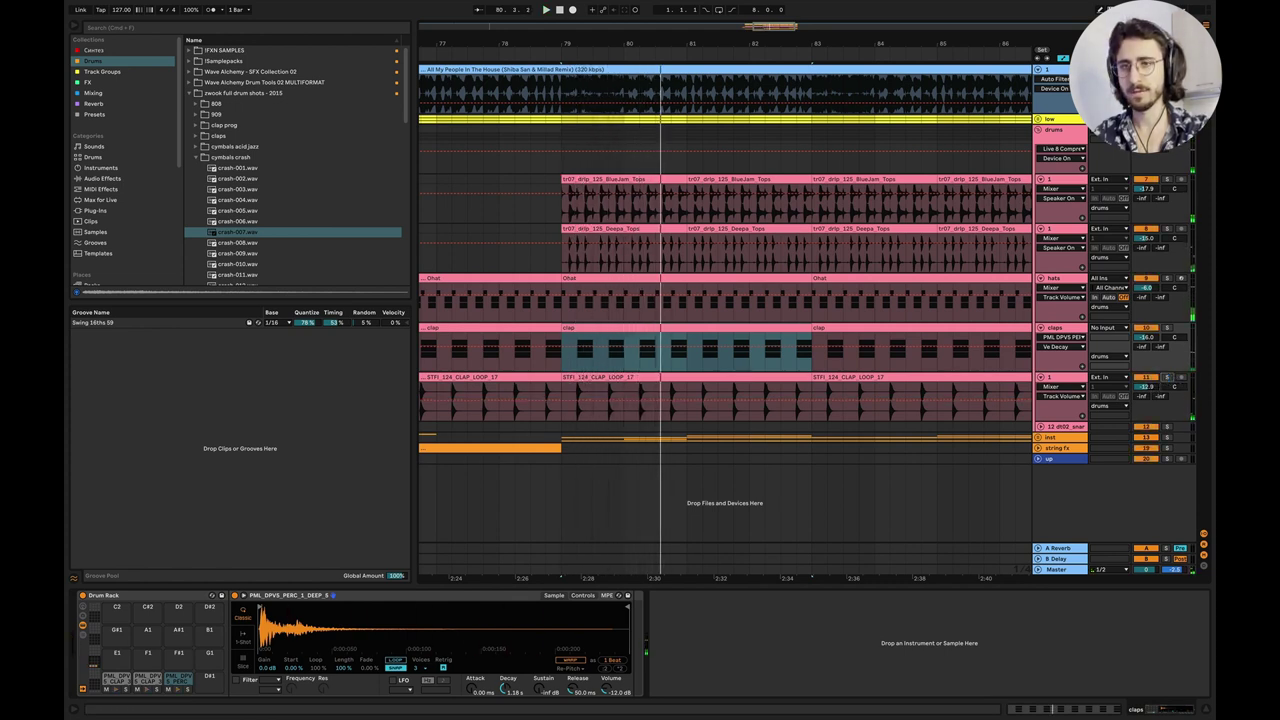
key(space)
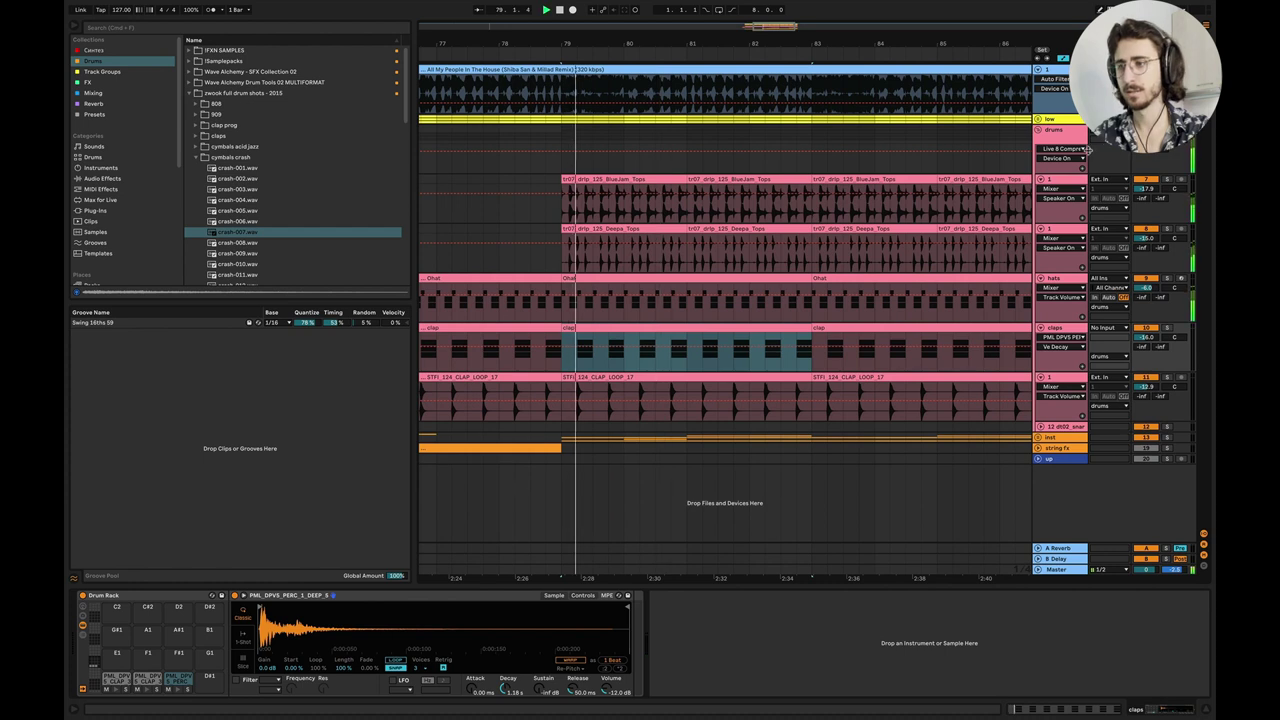
Fold the two tops tracks, the hats, the claps and the clap loop track within the drums group.
click(1040, 181)
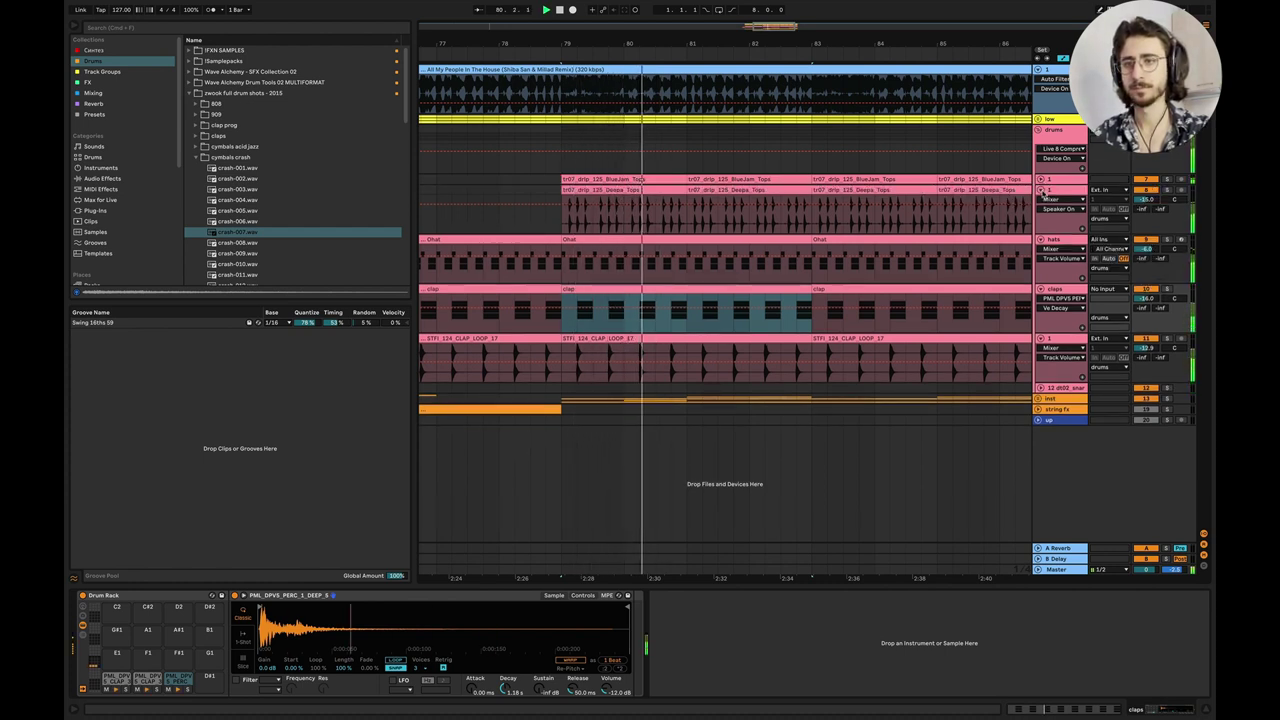
click(1040, 189)
click(1040, 200)
click(1040, 211)
click(1040, 221)
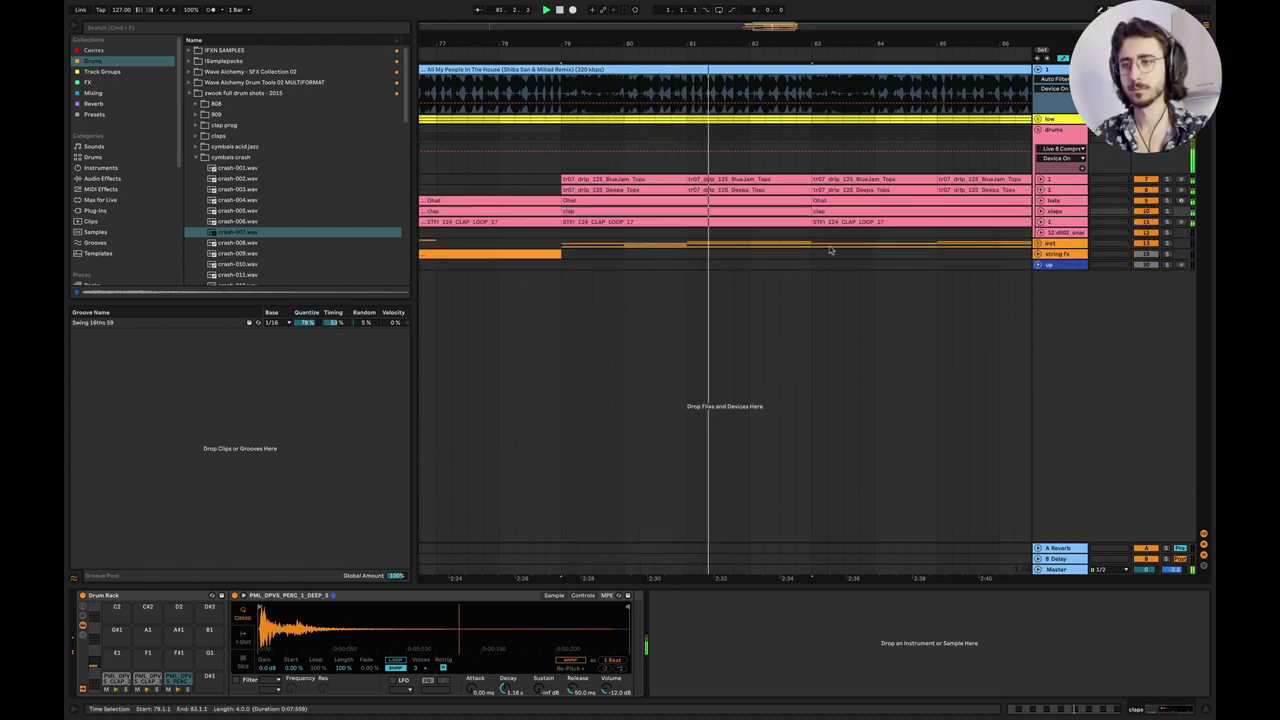
Display the drums group's device chain and switch off its Glue Compressor and Live 8 Compressor.
click(1052, 131)
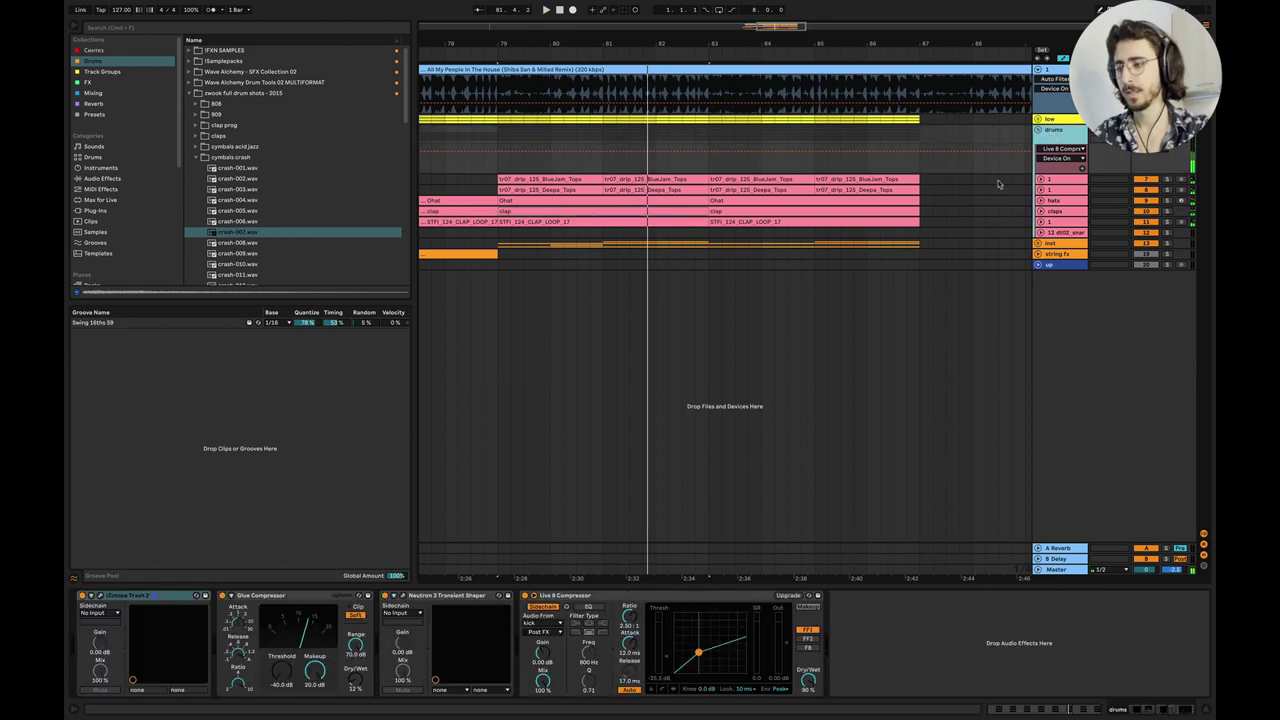
click(627, 596)
click(318, 598)
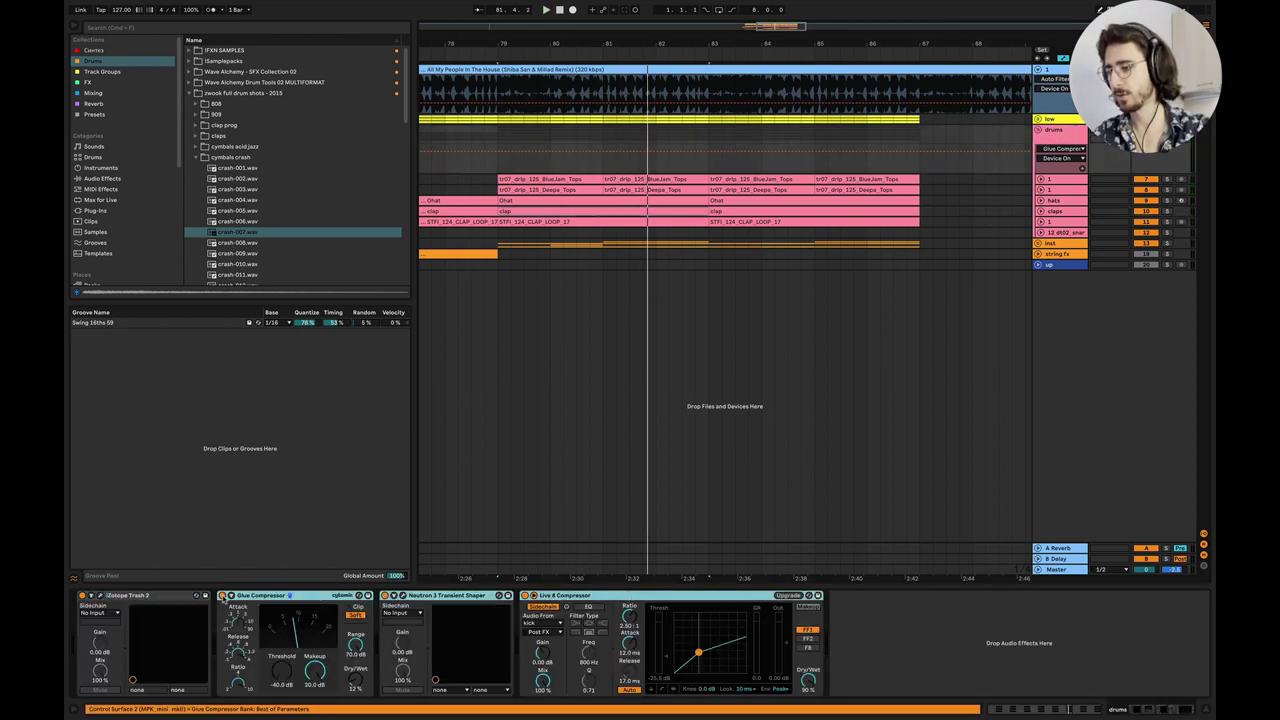
click(222, 596)
click(1019, 654)
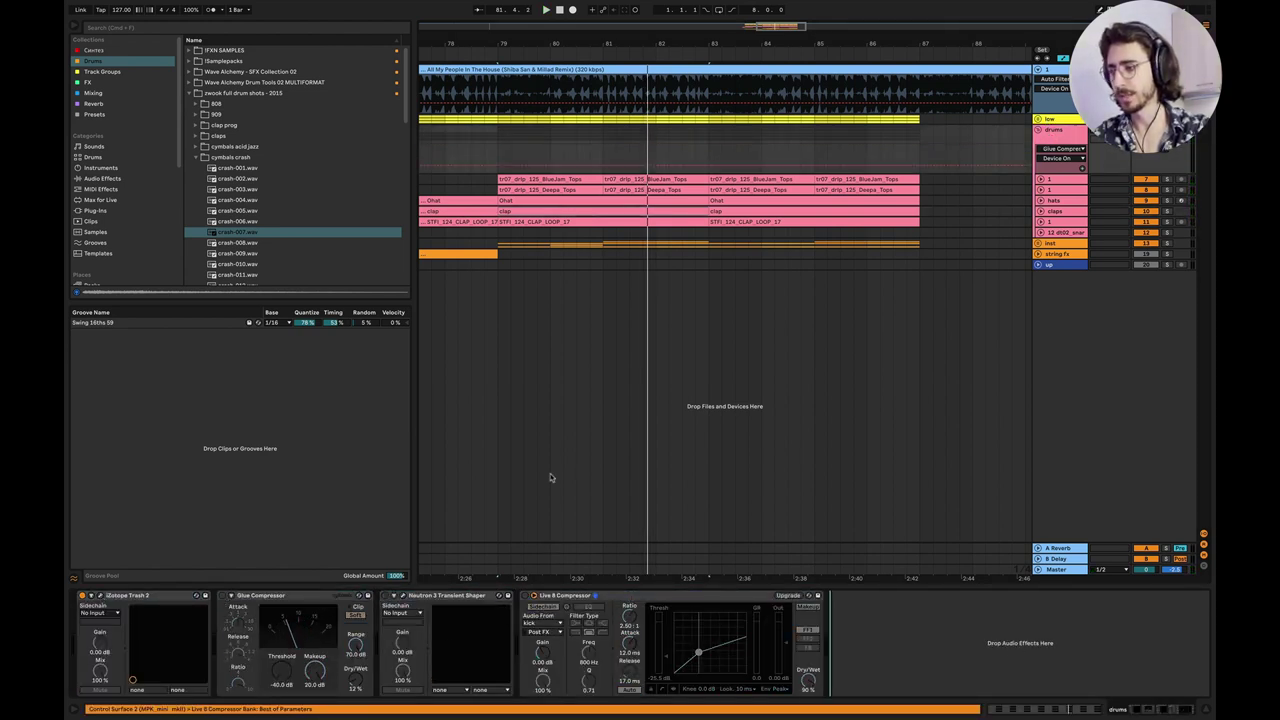
Open the drums group's iZotope Trash 2 window and collapse the Classic Textures Expansion folder in its preset list.
key(super+alt+p)
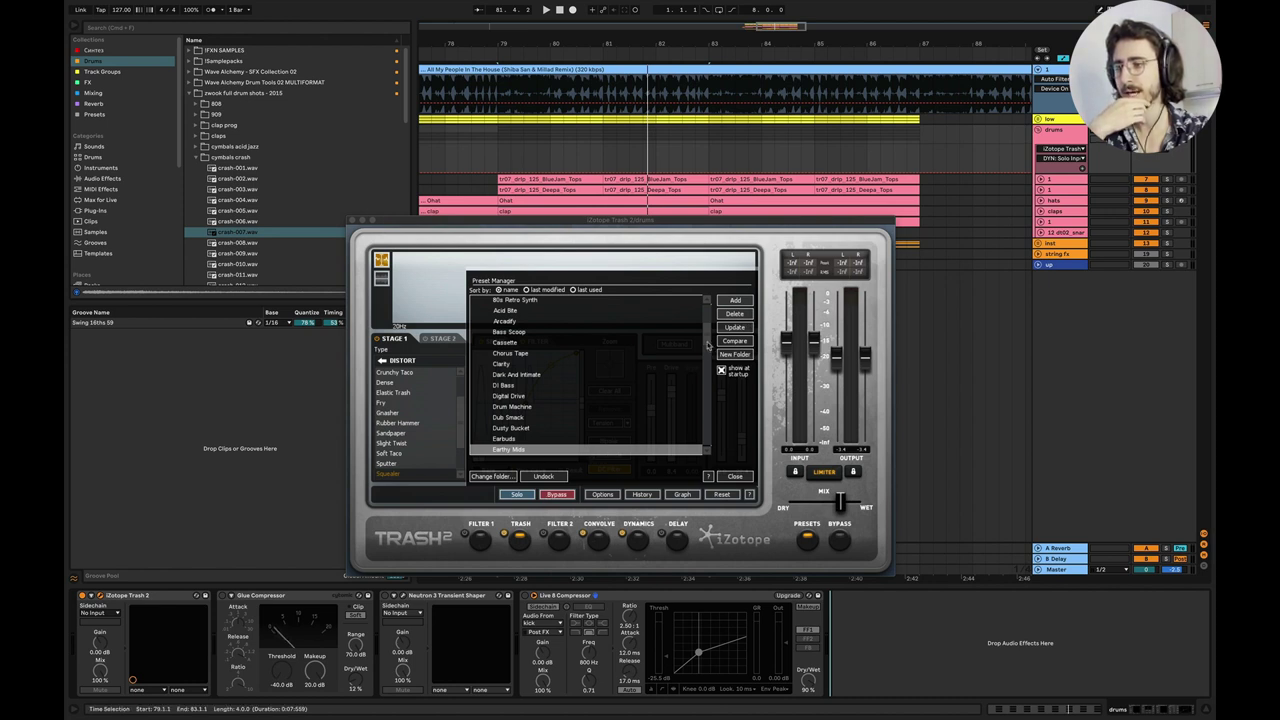
scroll(700, 345, up, 5)
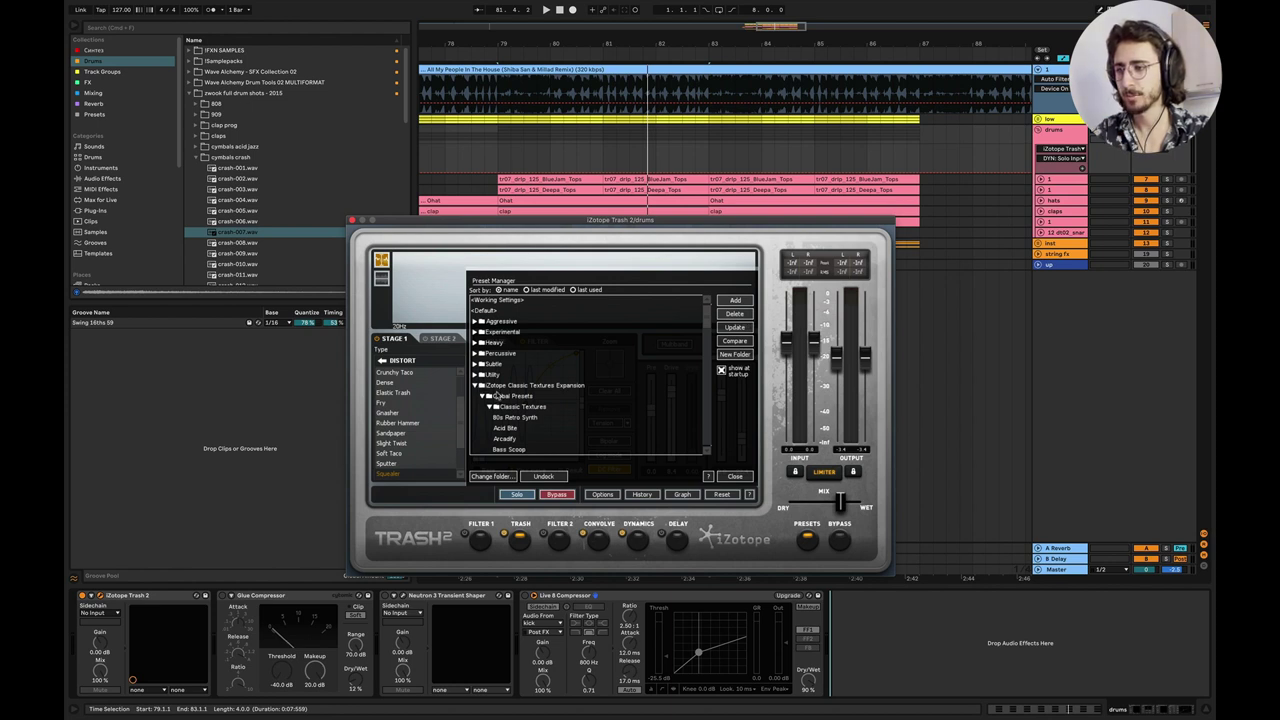
click(477, 386)
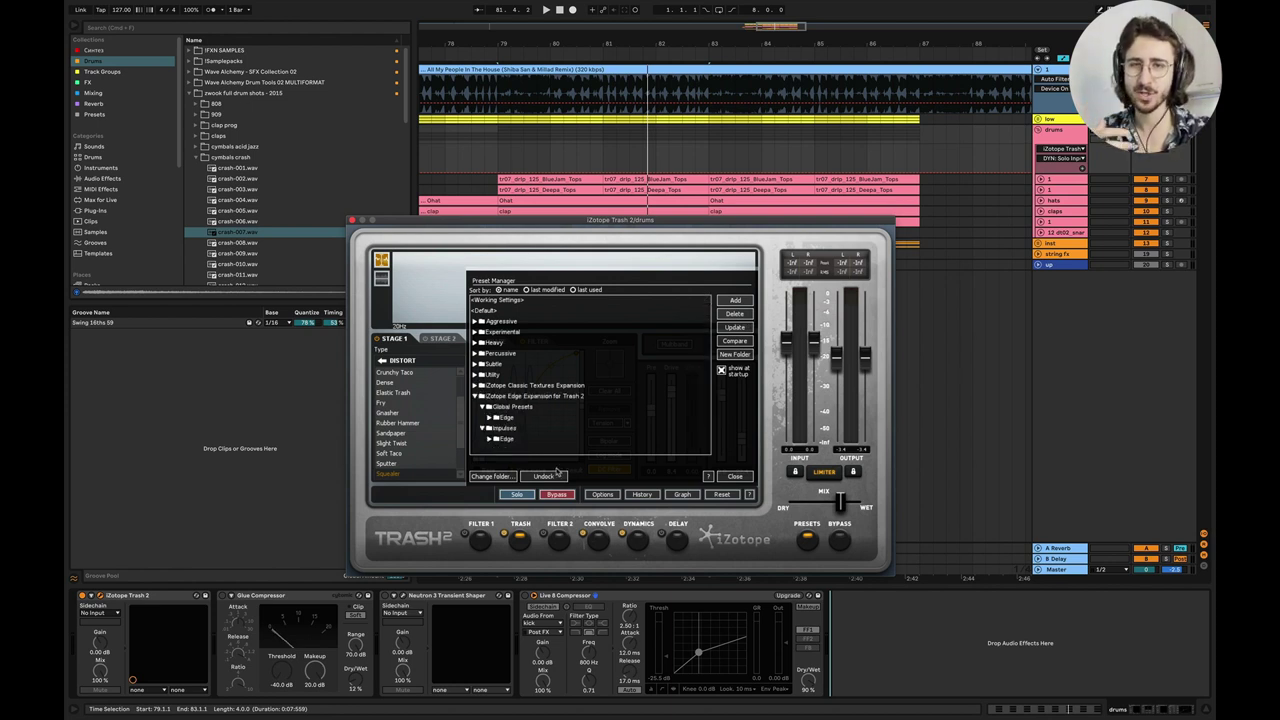
Compare the drums group during playback with iZotope Trash 2 switched off and on.
key(space)
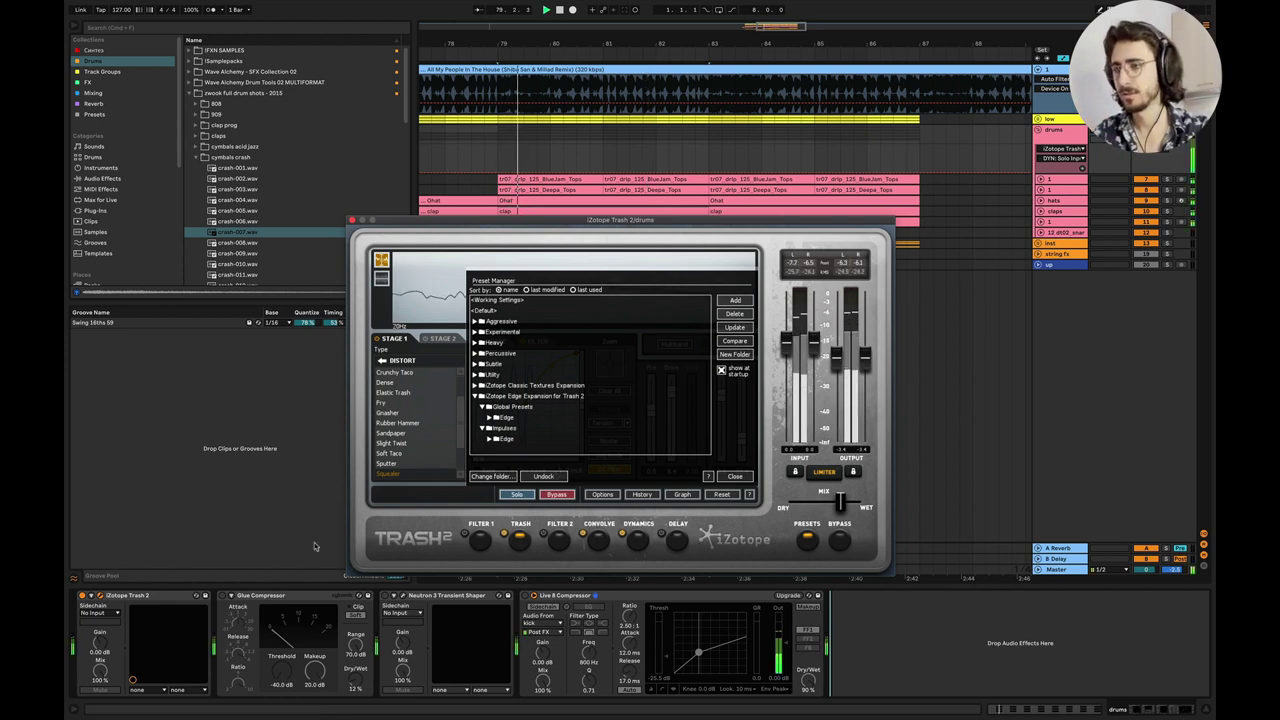
click(82, 595)
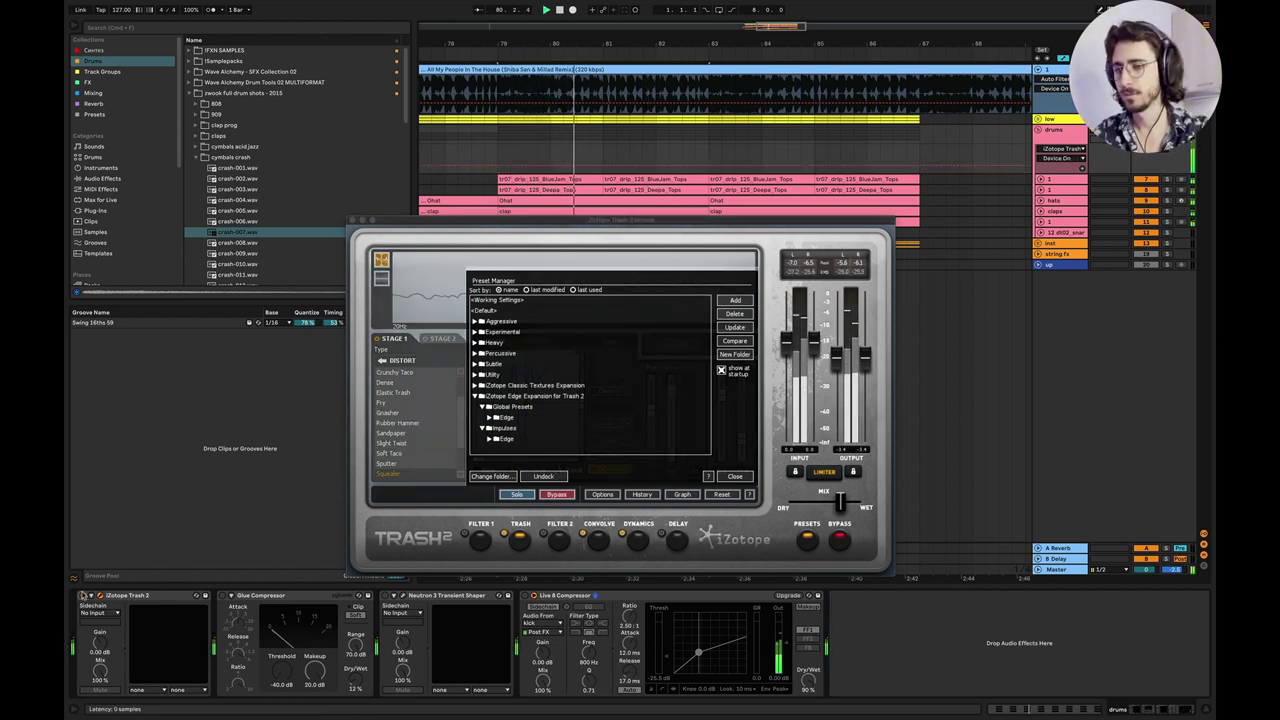
click(82, 595)
key(space)
Move Trash 2's global mix slightly further toward wet and play the drums group from bar 79.
click(841, 501)
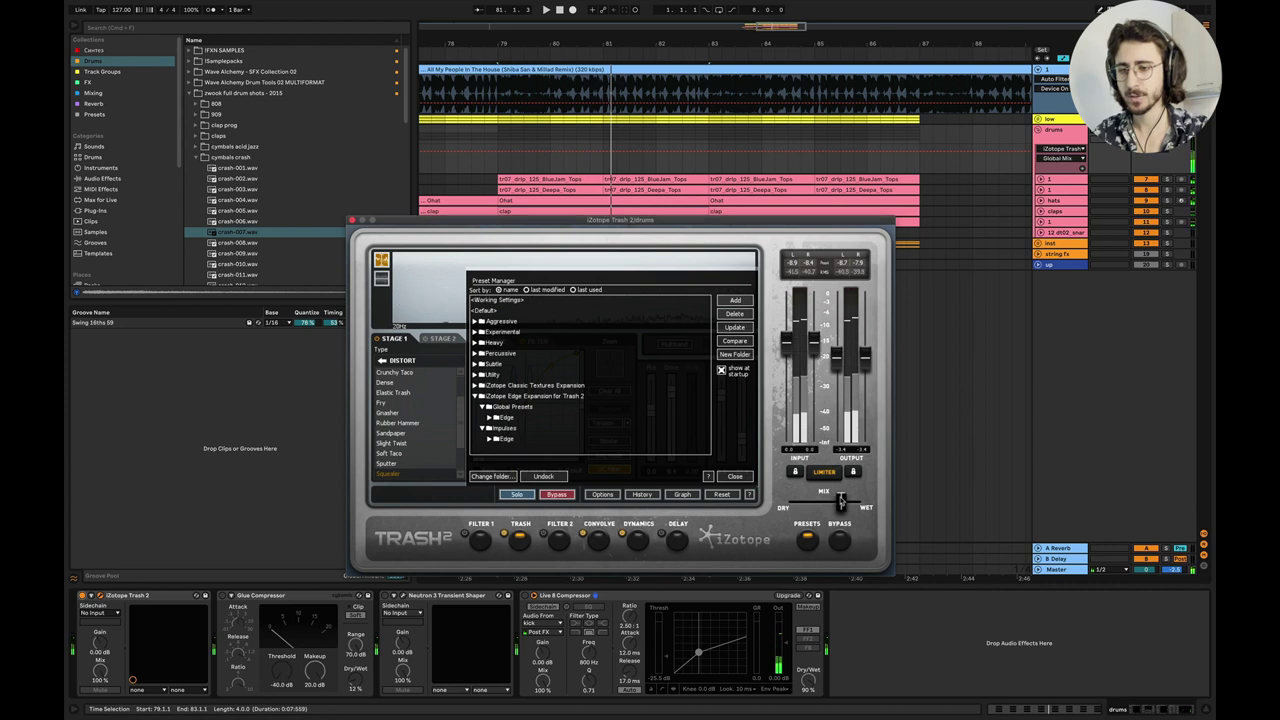
key(space)
mouse_move(843, 502)
mouse_down()
mouse_move(897, 506)
mouse_move(846, 507)
mouse_up()
key(space)
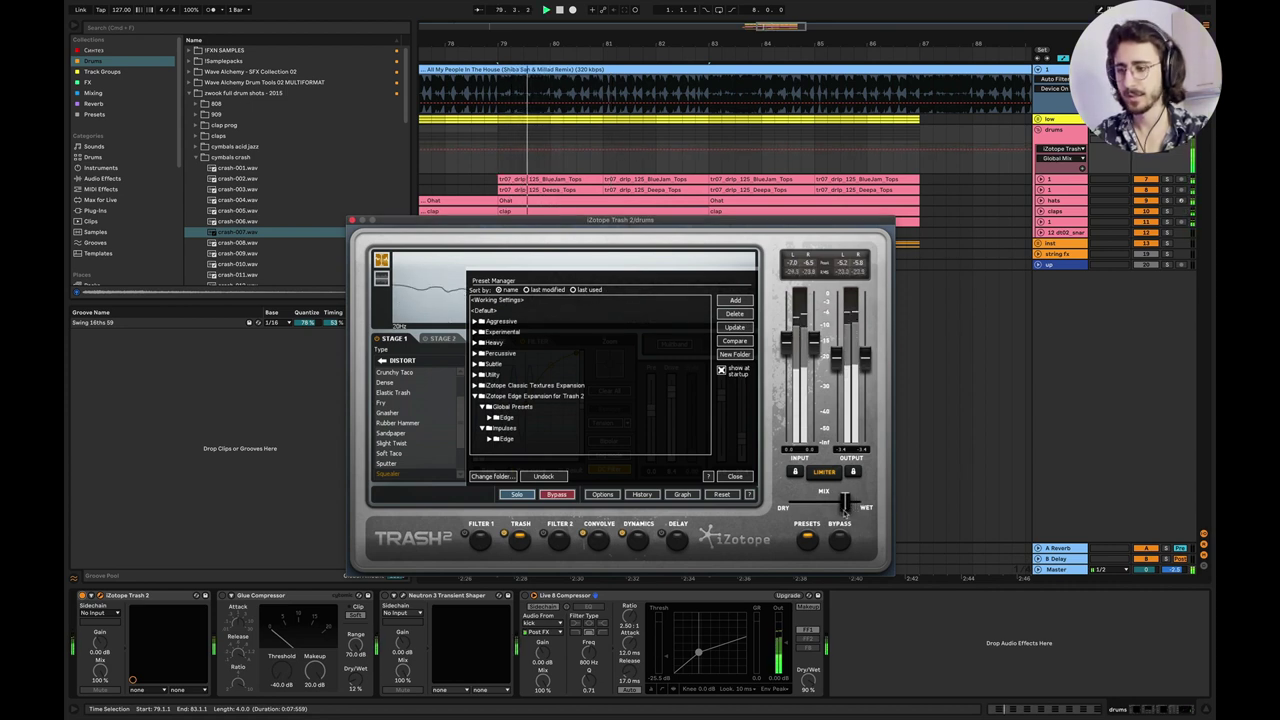
Close the Trash 2 window, switch on the drums group's Glue Compressor and compare playback with it off and on.
click(352, 220)
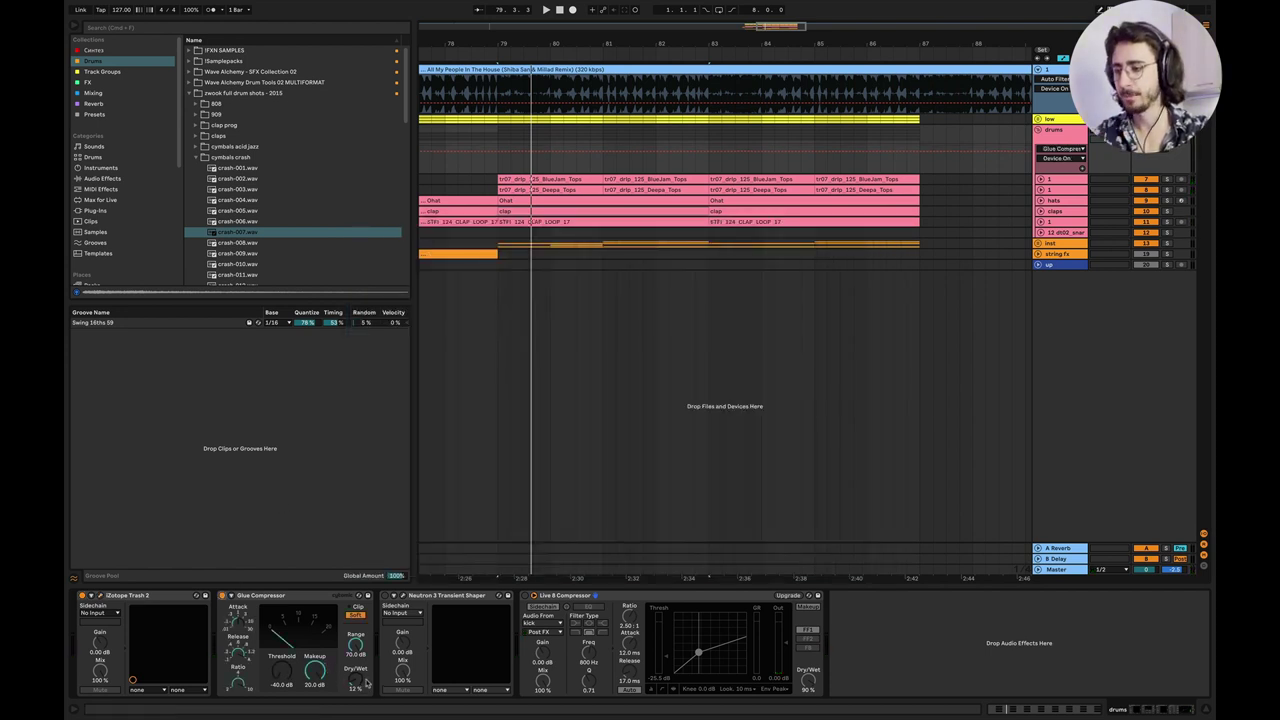
key(space)
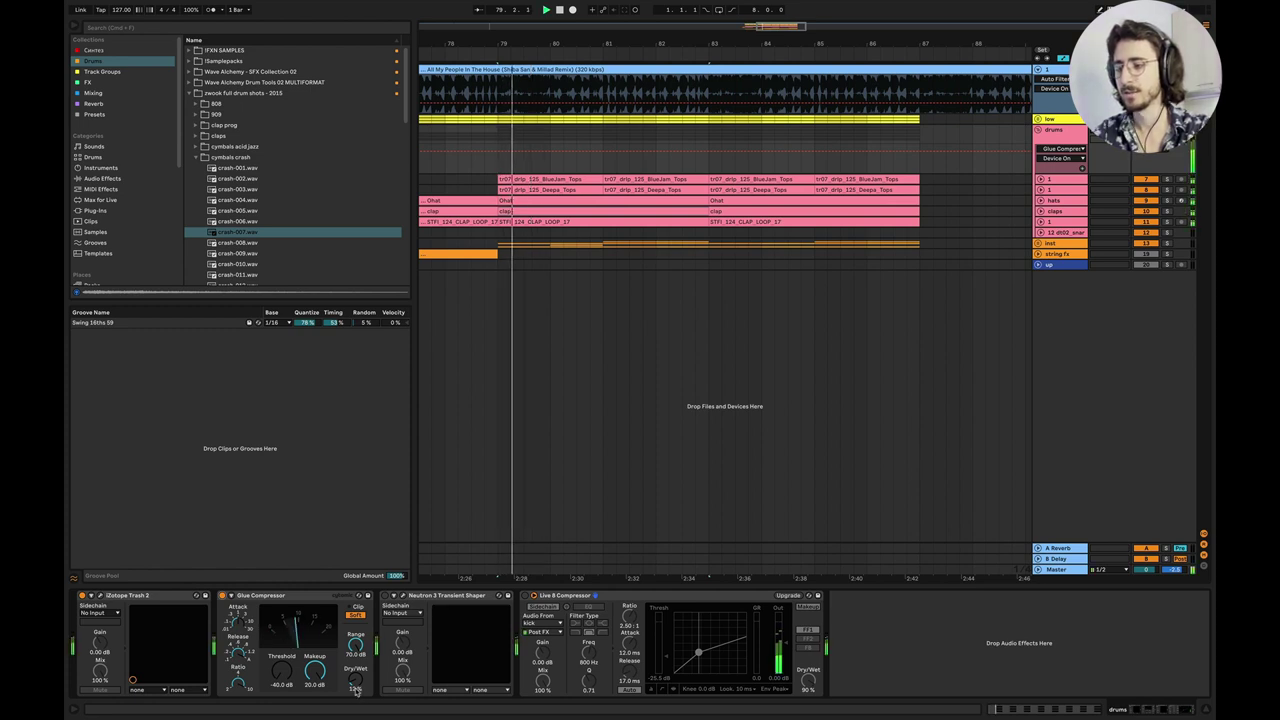
click(222, 596)
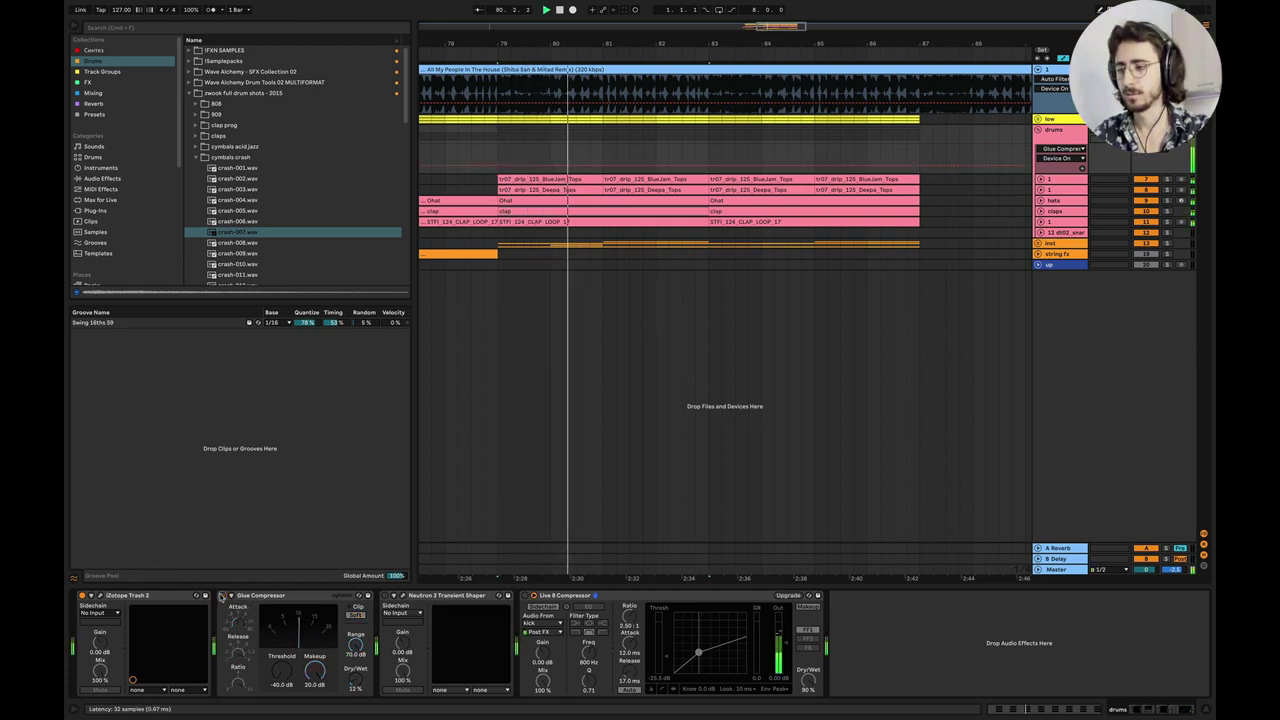
click(222, 596)
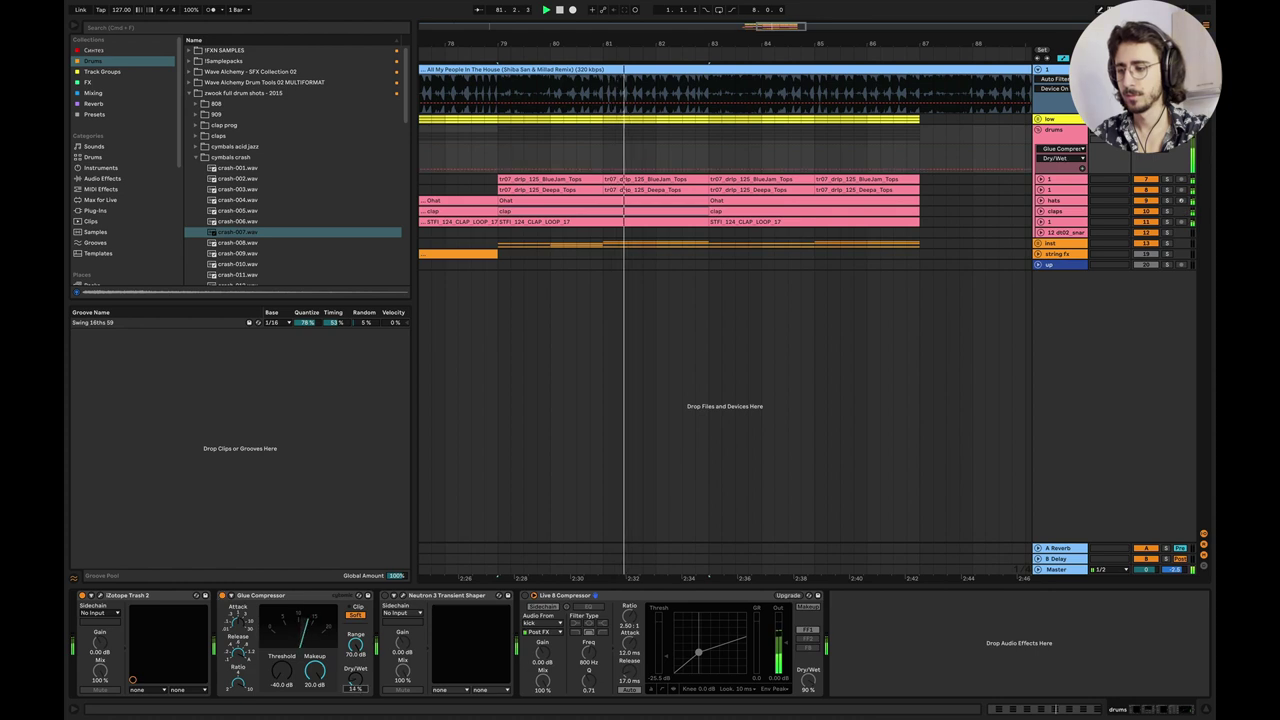
Set the Glue Compressor's Dry/Wet to 10 % and replay the drums group from bar 79.
drag(355, 678, 355, 632)
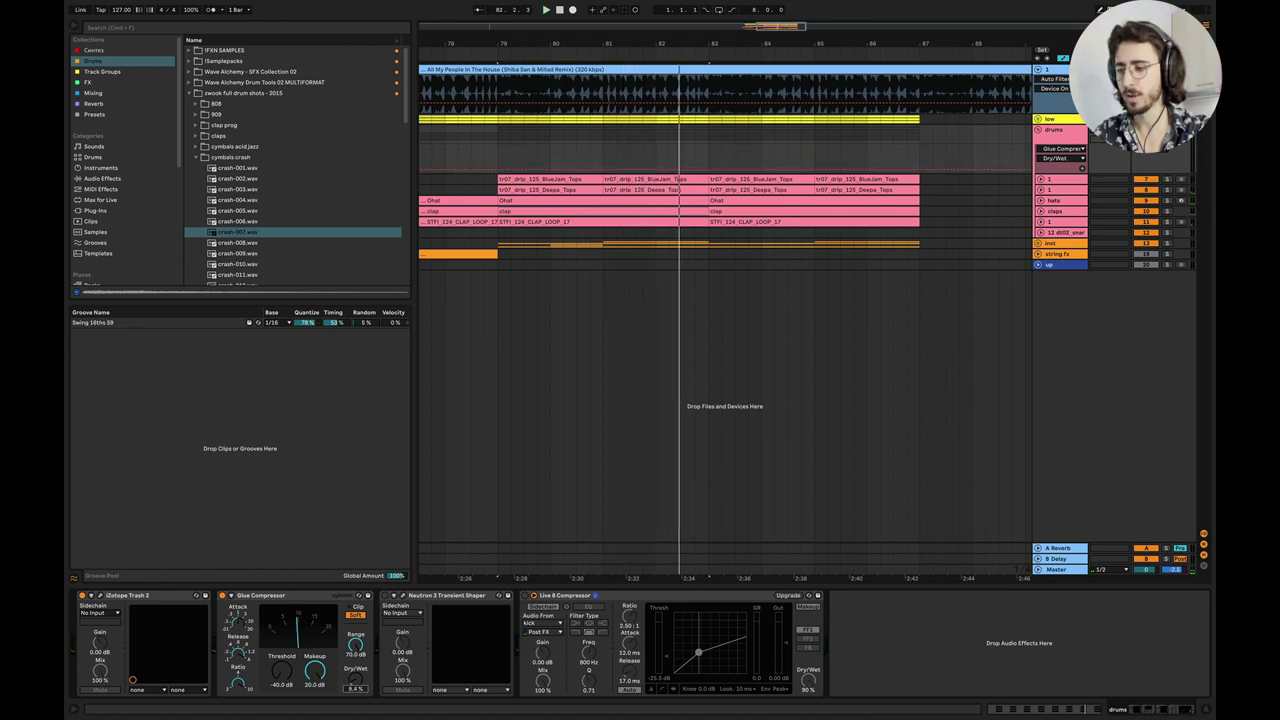
drag(355, 678, 355, 676)
key(space)
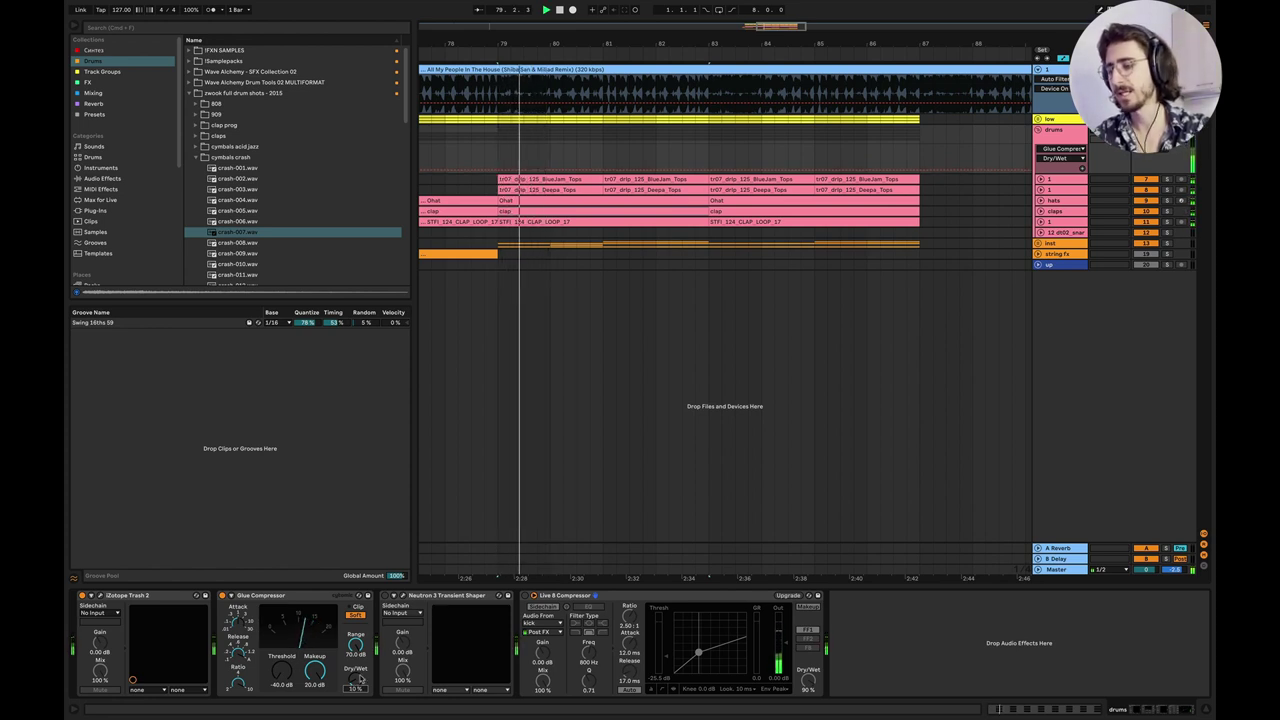
Switch on the drums group's Neutron 3 Transient Shaper and open its plug-in window.
click(385, 603)
key(space)
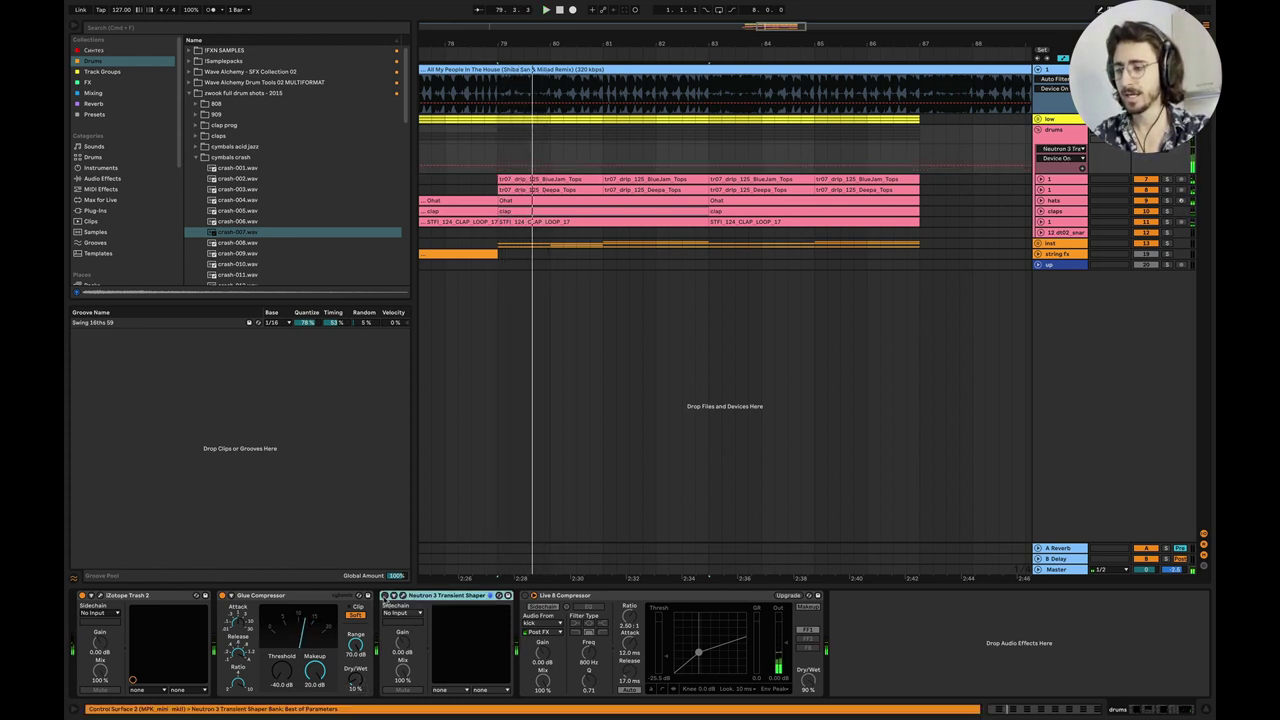
click(385, 596)
click(399, 598)
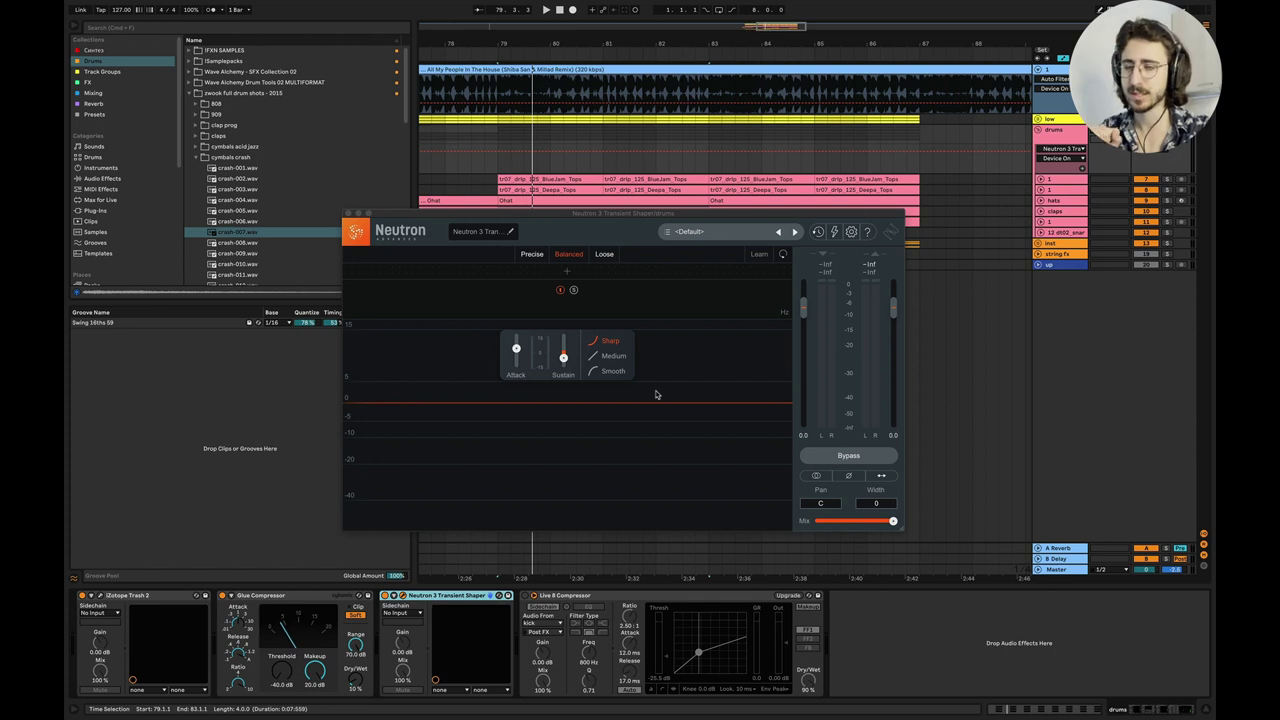
Reduce the Transient Shaper's mix to about 75 % during playback and close its window.
key(space)
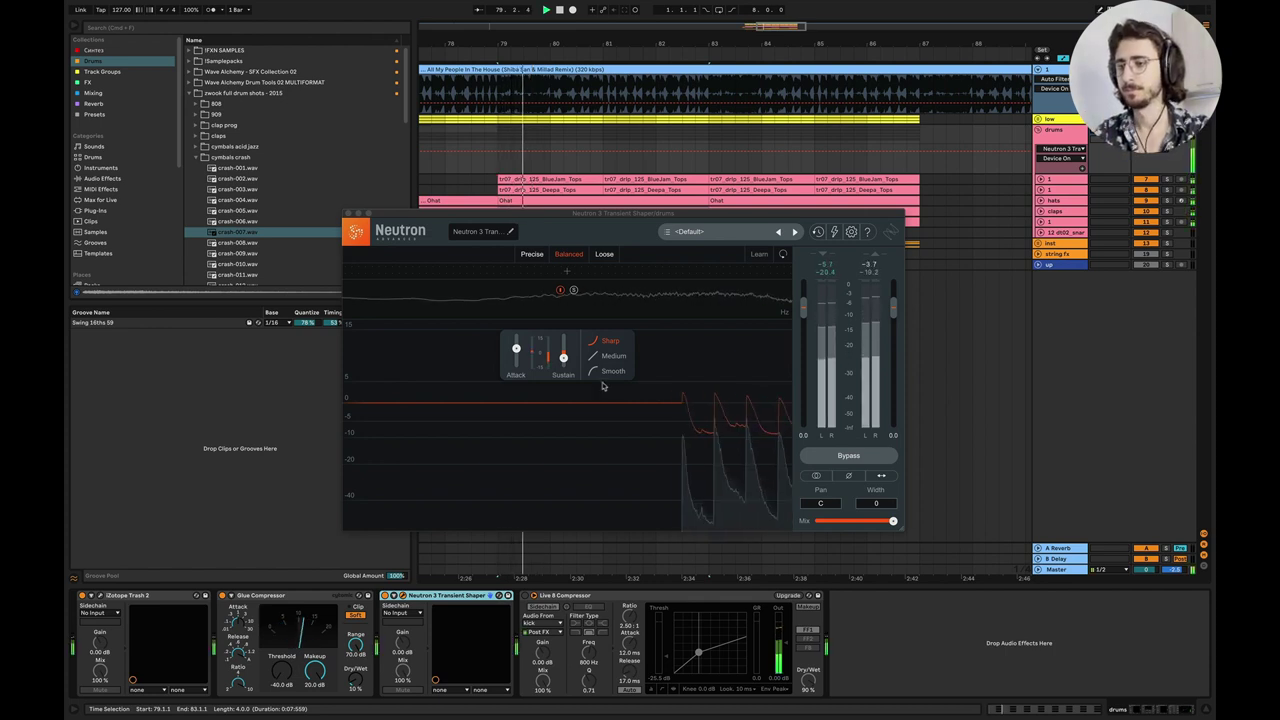
click(893, 521)
drag(893, 521, 875, 523)
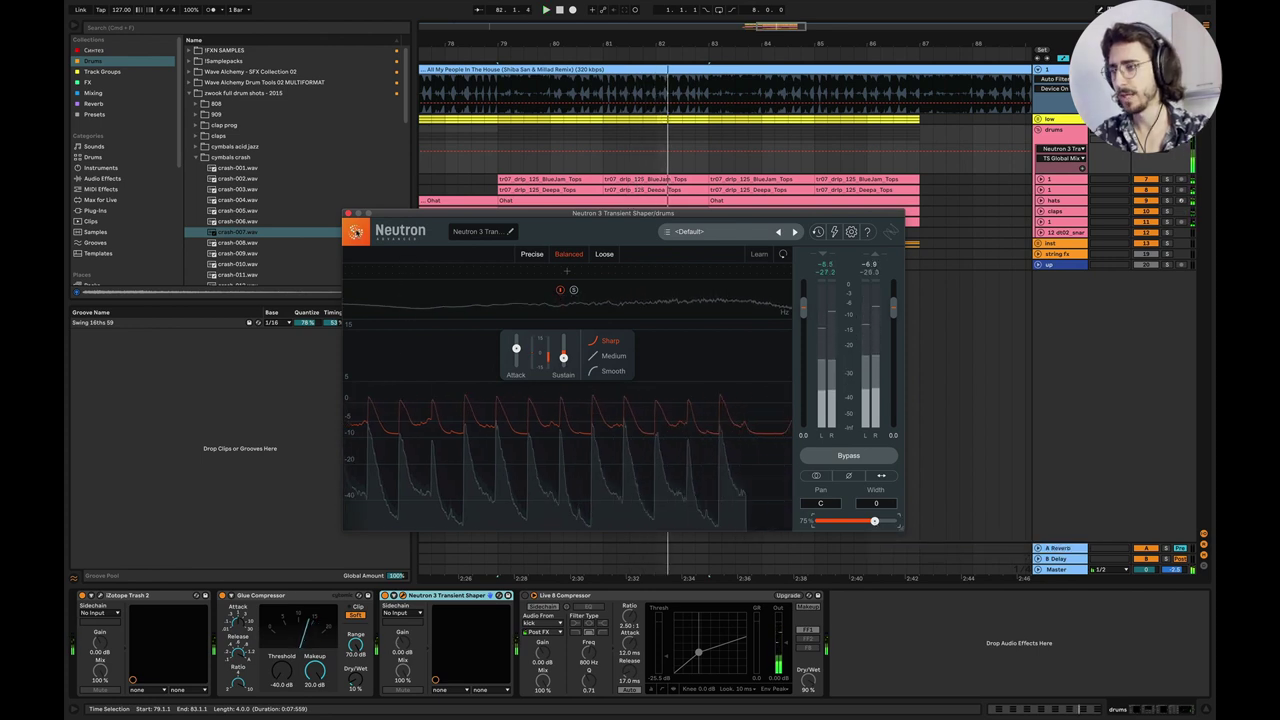
click(347, 213)
Switch on the Live 8 Compressor, set its Dry/Wet to 75 % and replay the drums group.
click(526, 607)
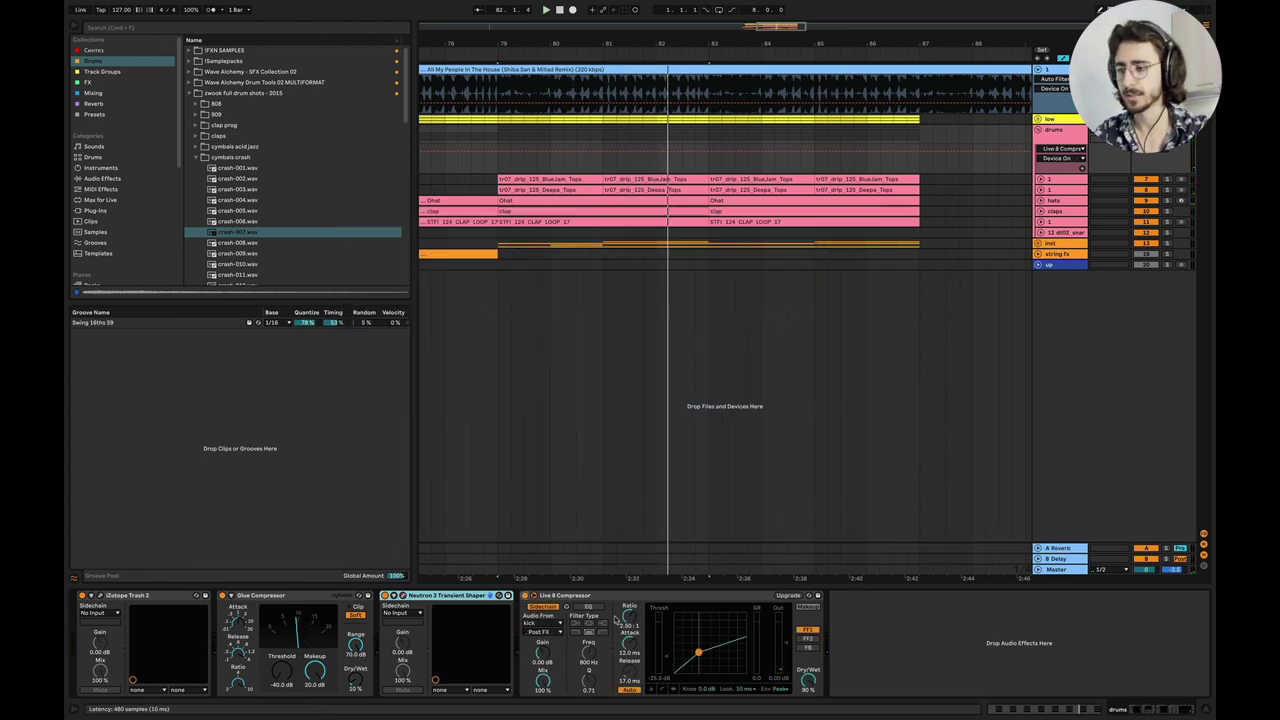
key(space)
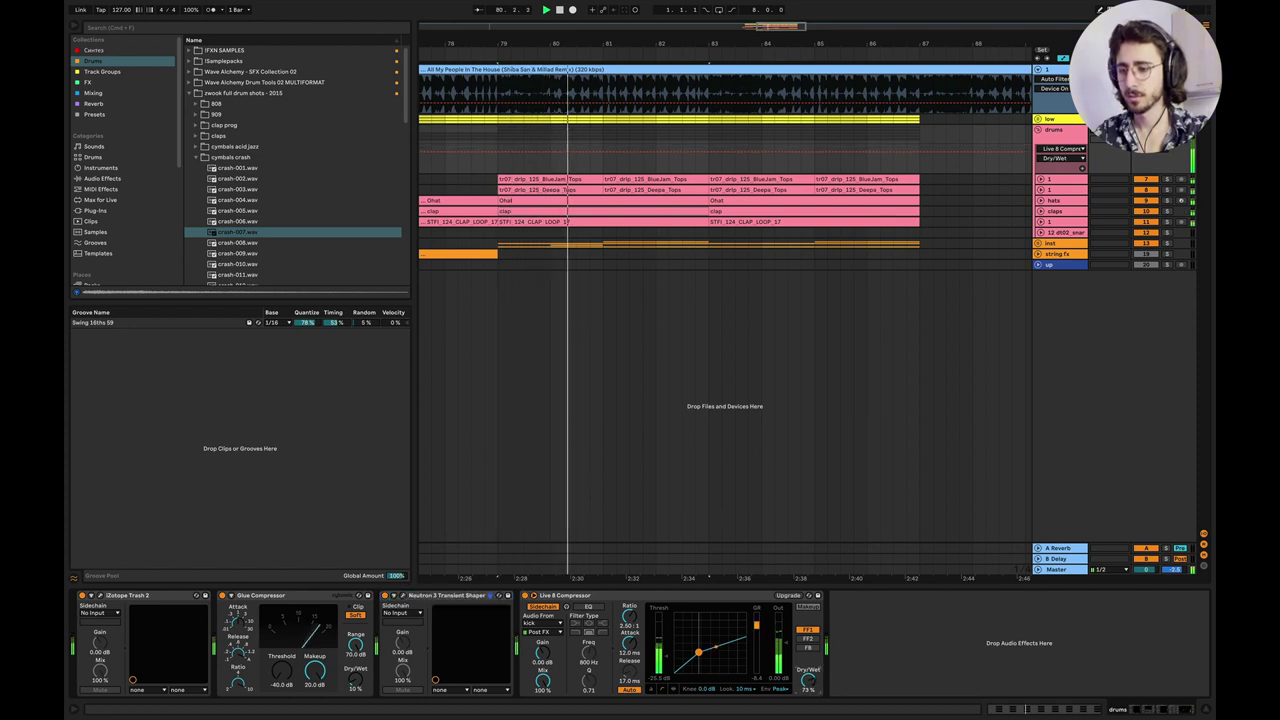
drag(811, 684, 811, 700)
key(space)
key(space)
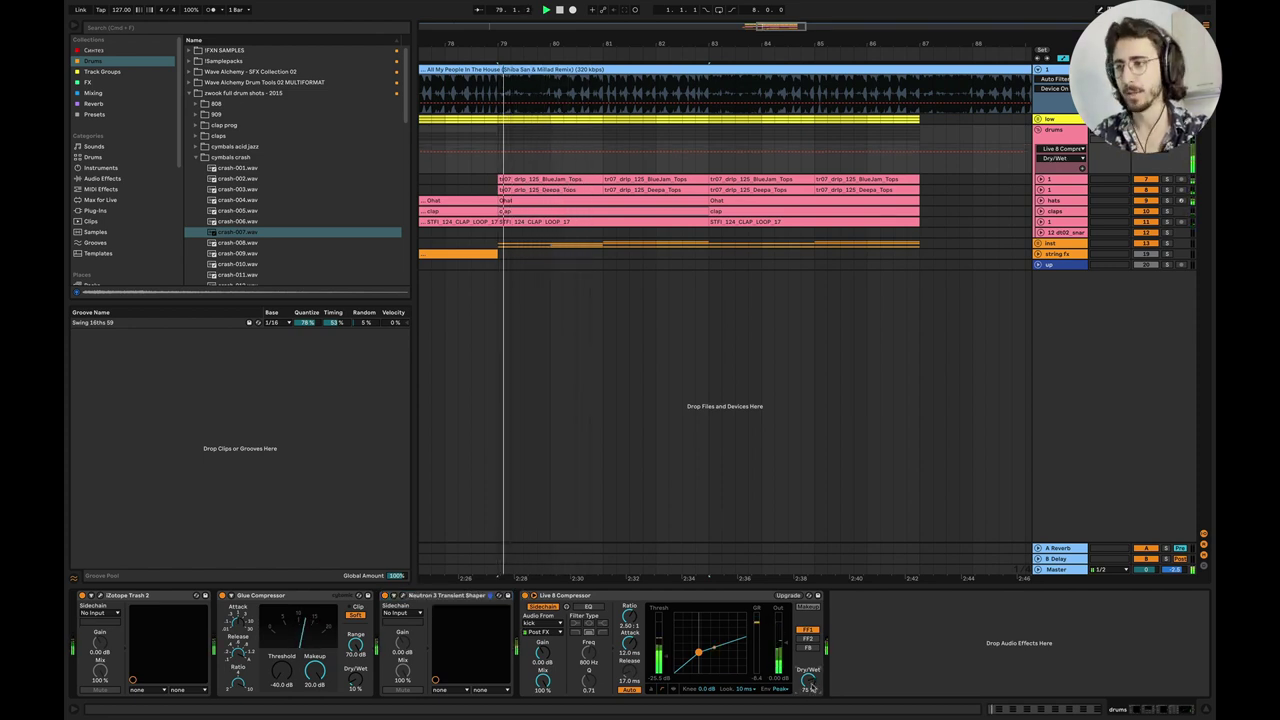
Select the low group and fold the drums group in the arrangement.
scroll(777, 491, down, 4)
scroll(777, 491, left, 2)
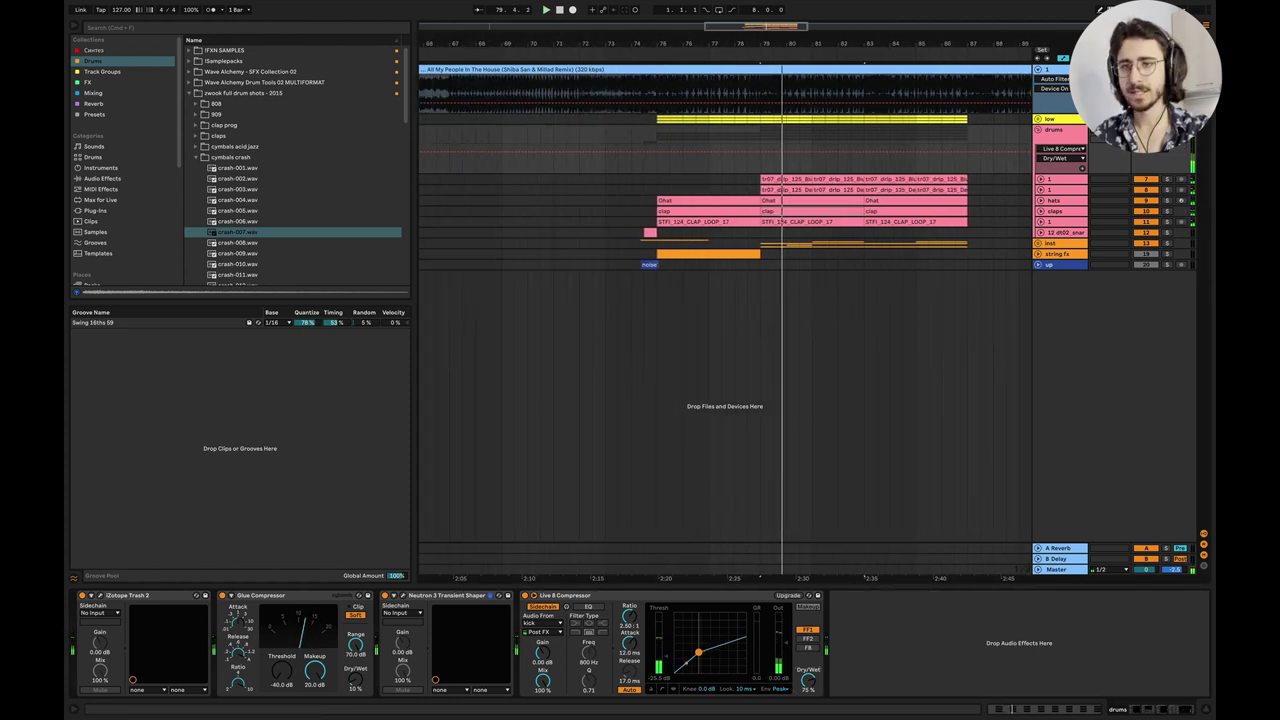
click(1060, 119)
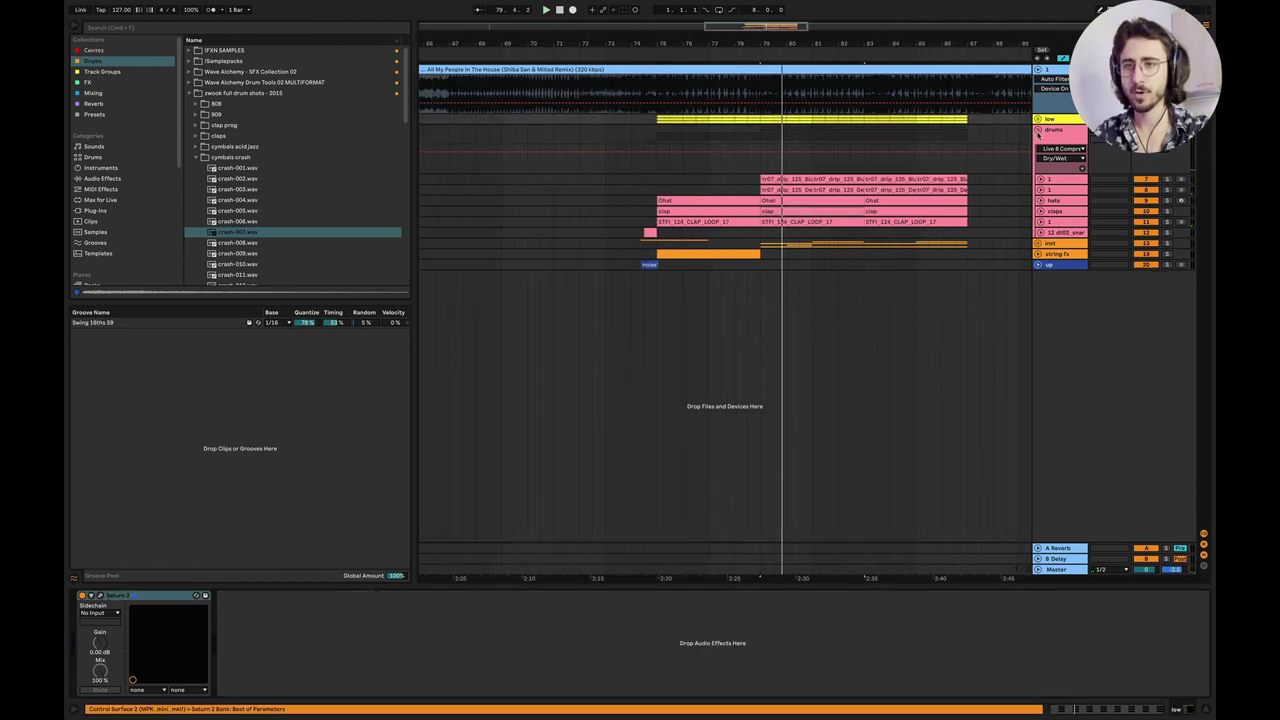
click(1038, 133)
scroll(637, 189, right, 2)
scroll(637, 189, up, 3)
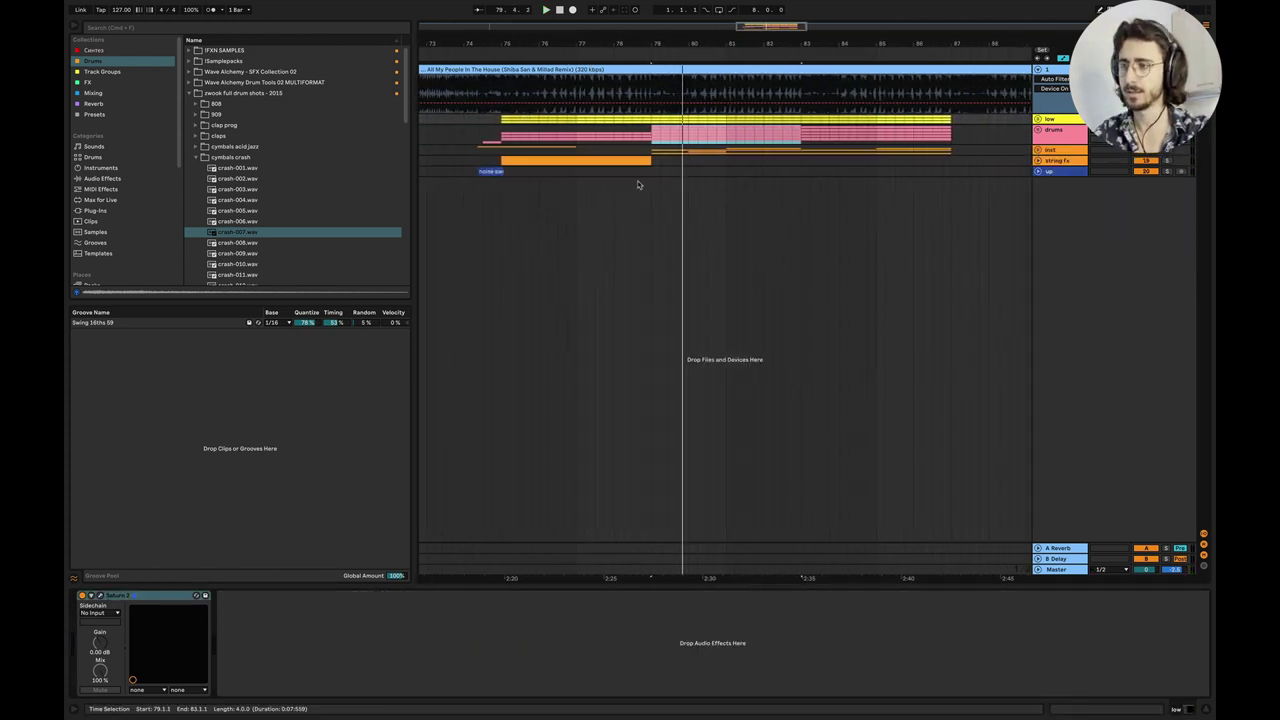
Place the insert marker on the string fx track at bar 74.3, just before its clip starts.
click(637, 184)
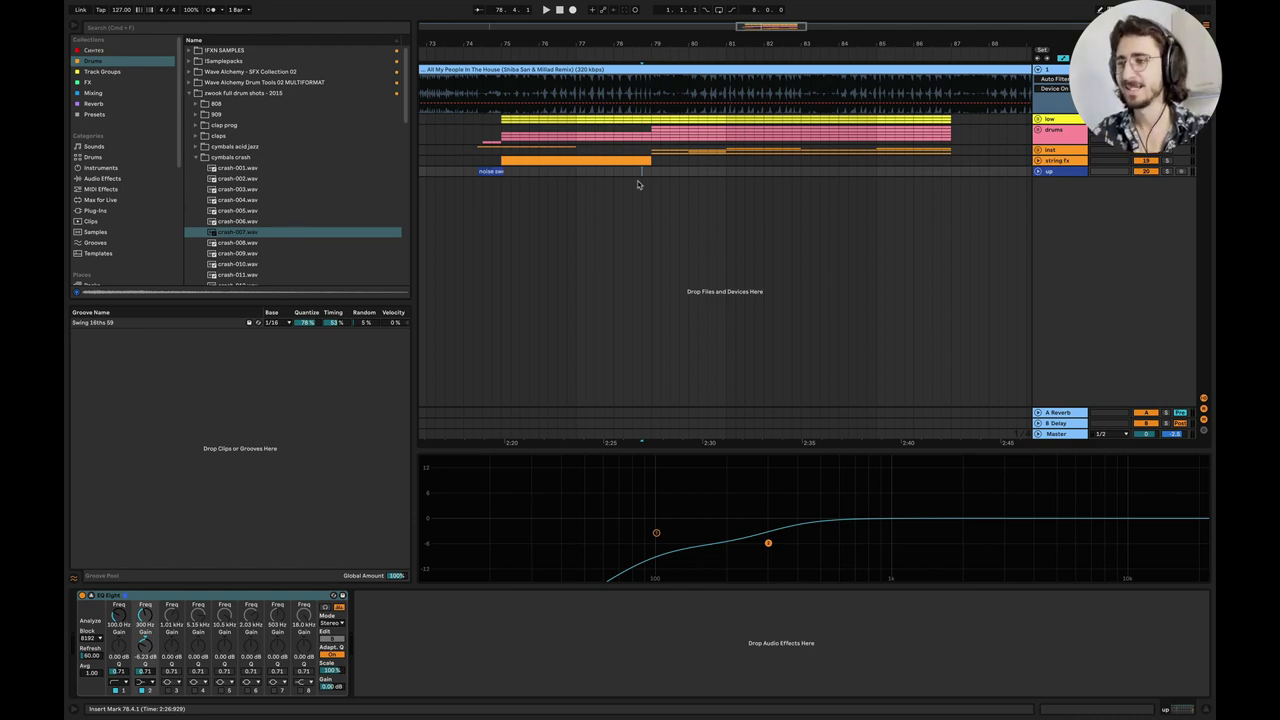
scroll(637, 184, down, 5)
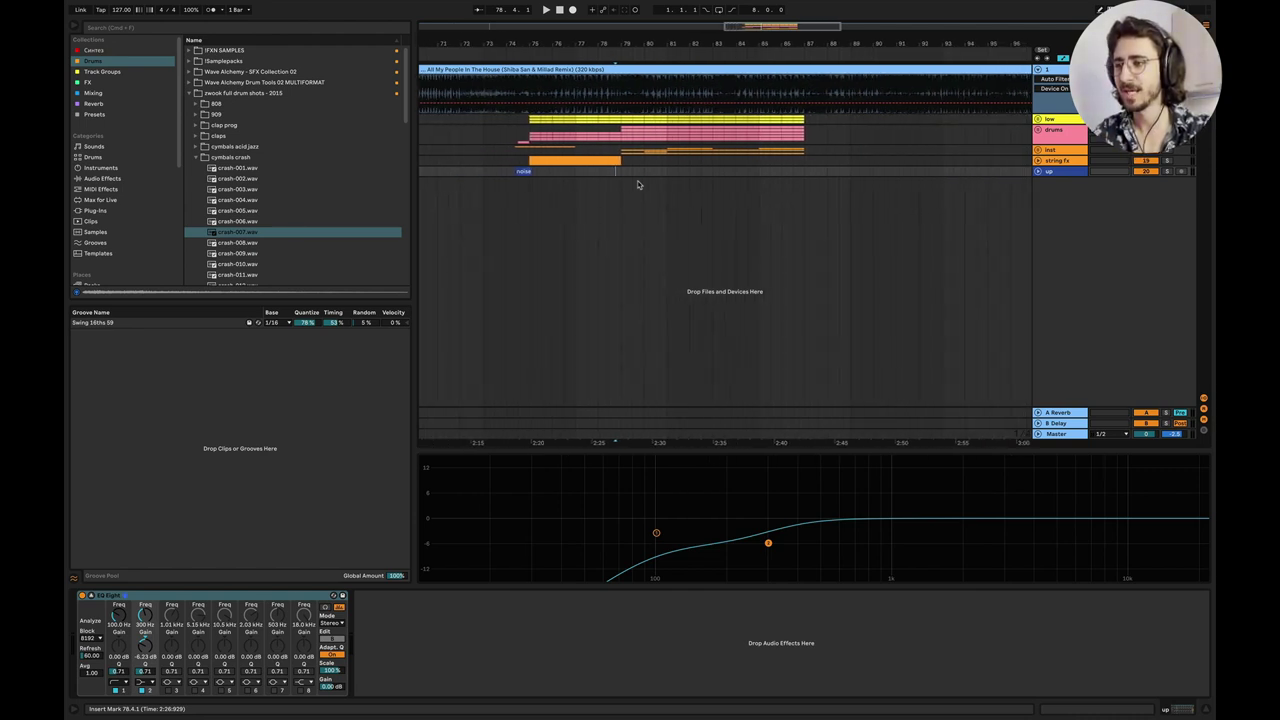
click(533, 158)
click(519, 160)
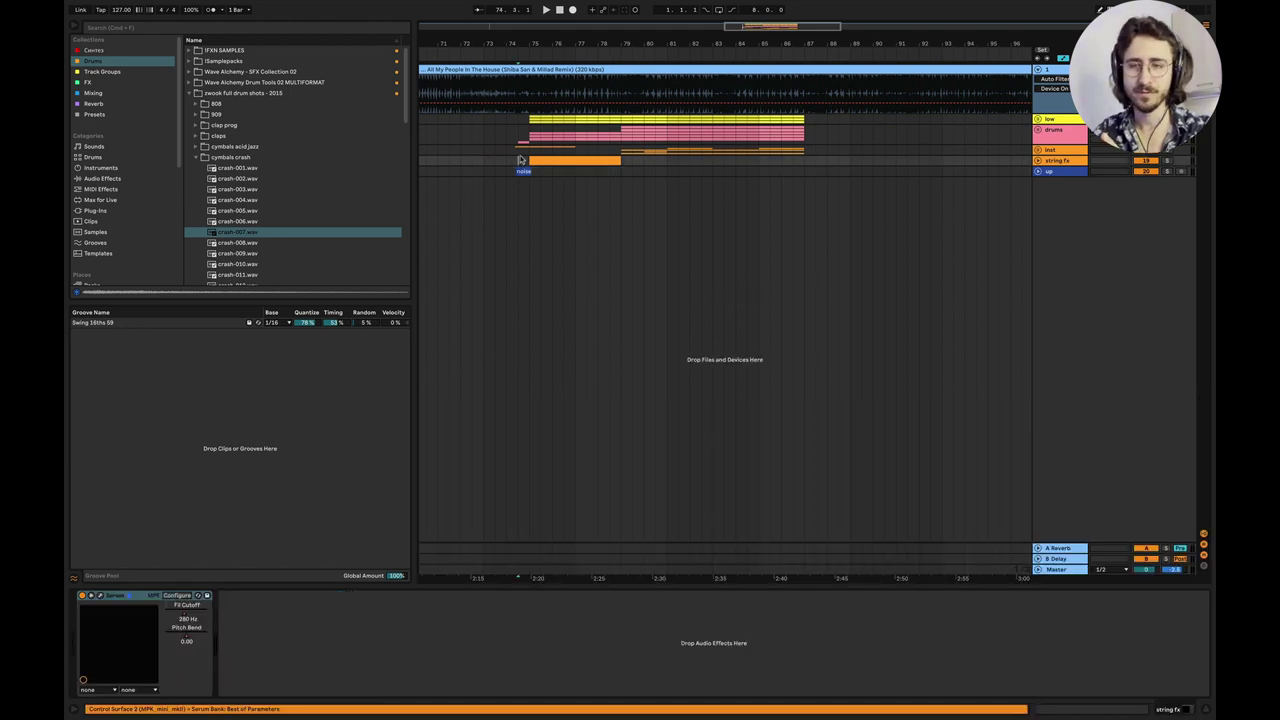